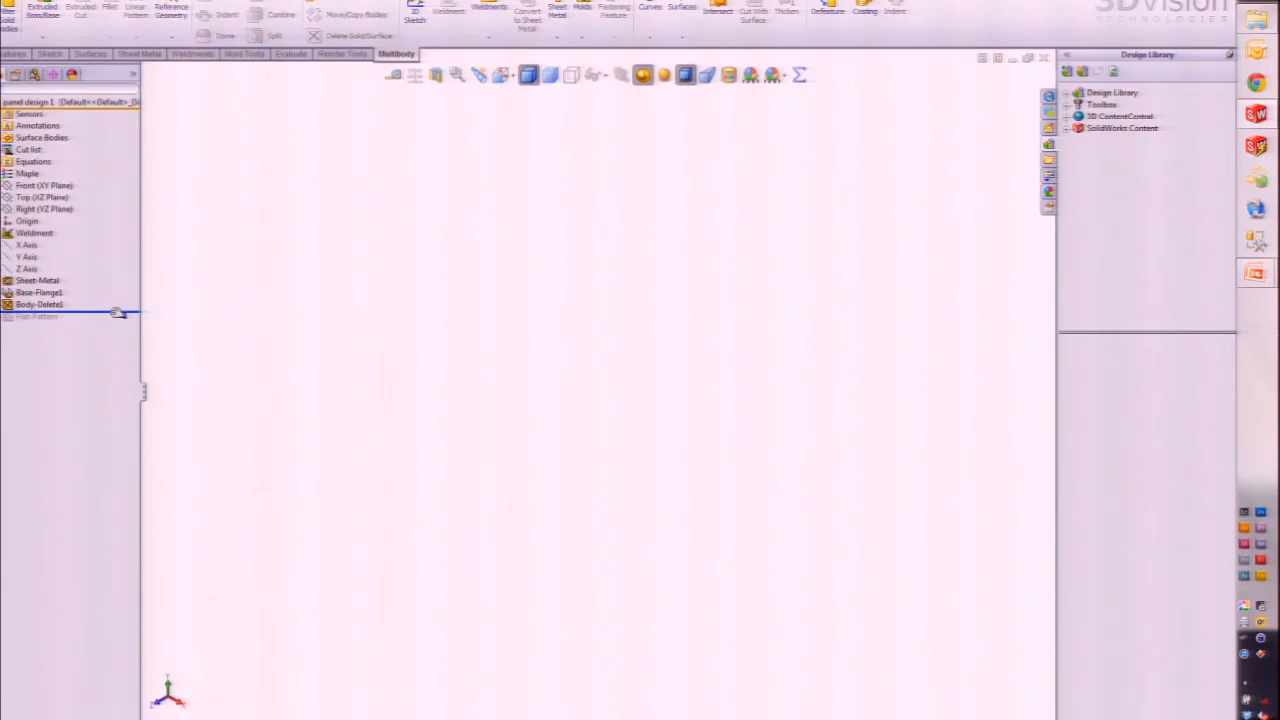
Step: Roll the feature tree to the end, select the Weldment feature and show the weldment tools
{"action": "left_click", "coordinate": [22, 245]}
{"action": "left_click", "coordinate": [25, 235]}
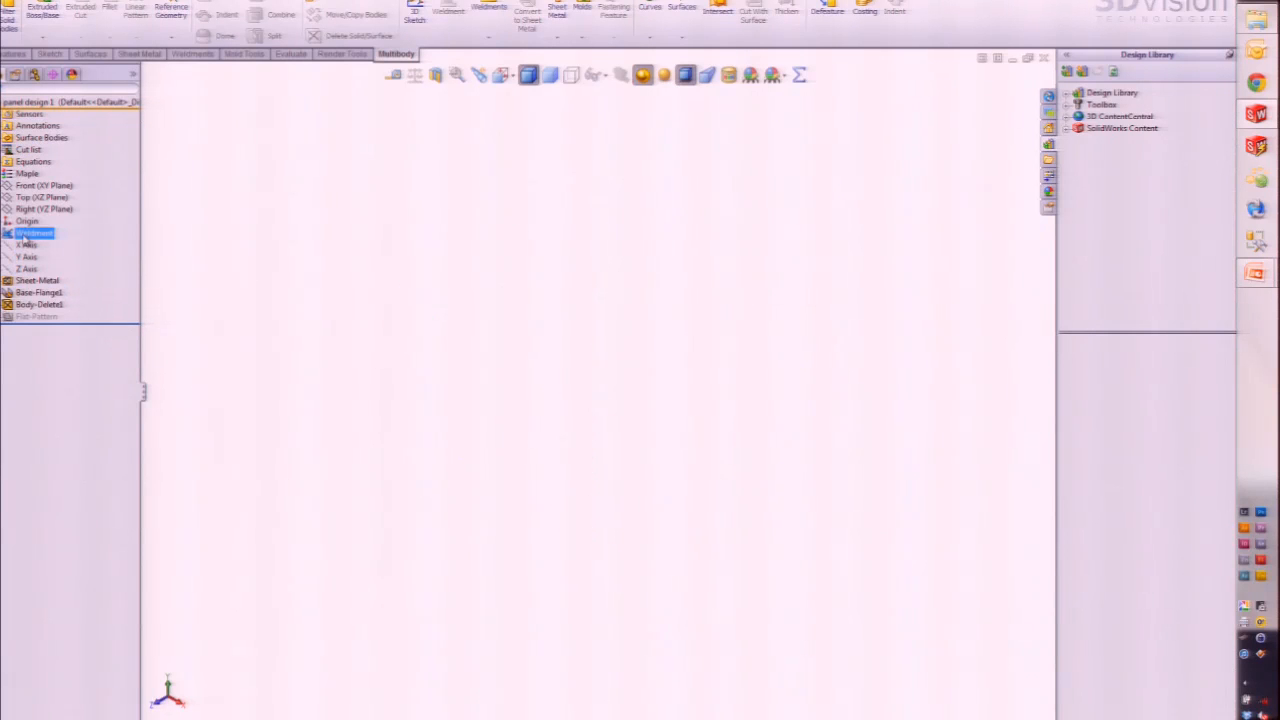
{"action": "left_click", "coordinate": [195, 54]}
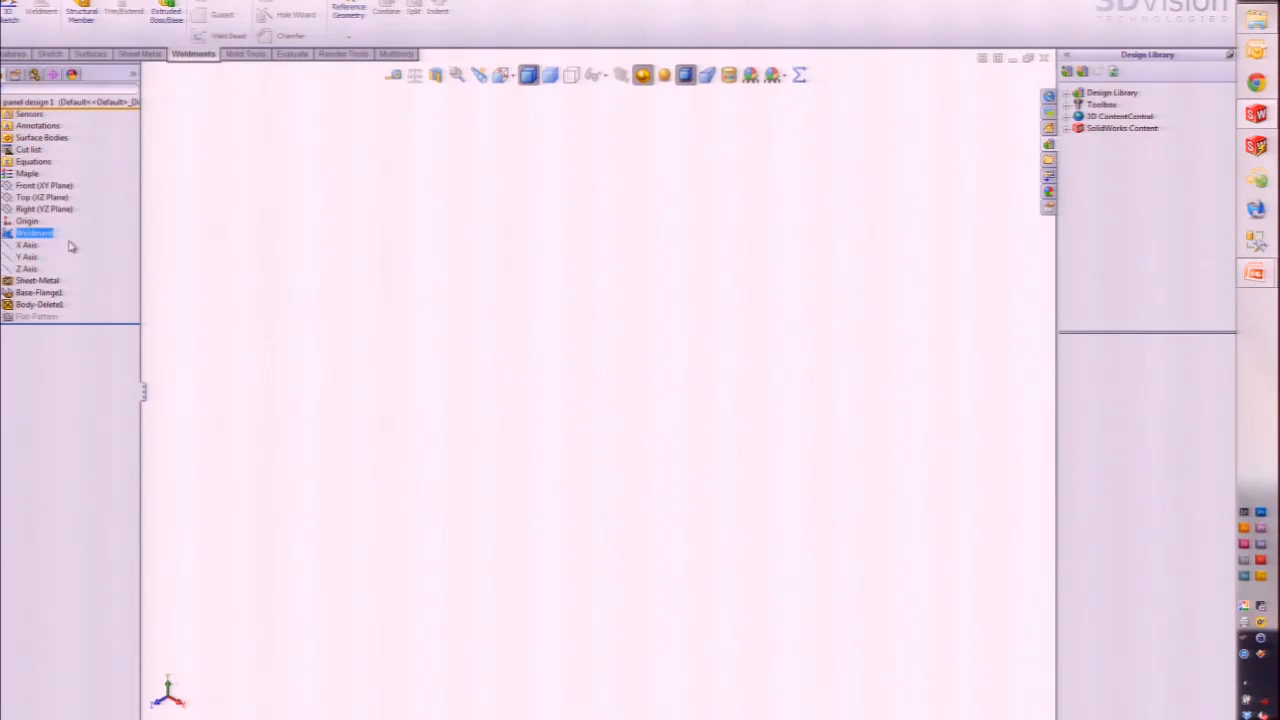
{"action": "left_click", "coordinate": [305, 362]}
Step: Sketch a center rectangle on the Top Plane, centred on the origin
{"action": "left_click", "coordinate": [33, 199]}
{"action": "left_click", "coordinate": [44, 182]}
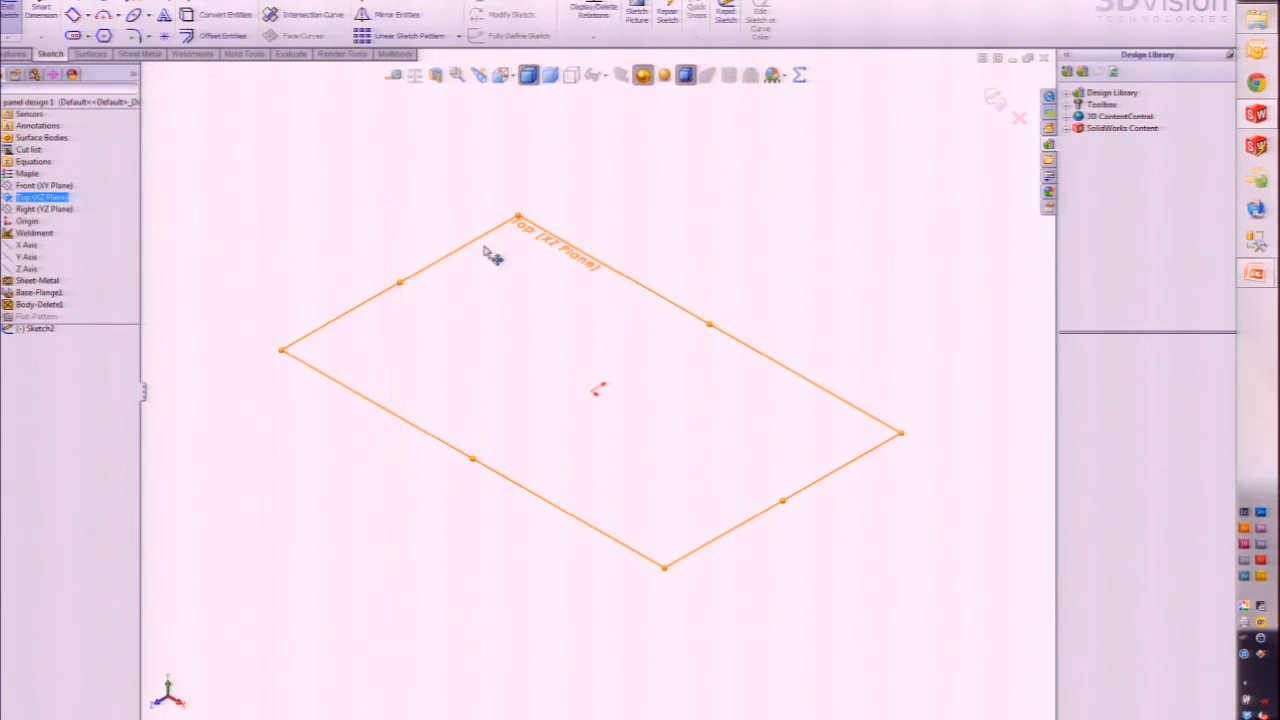
{"action": "key", "text": "s"}
{"action": "left_click", "coordinate": [557, 260]}
{"action": "left_click", "coordinate": [600, 300]}
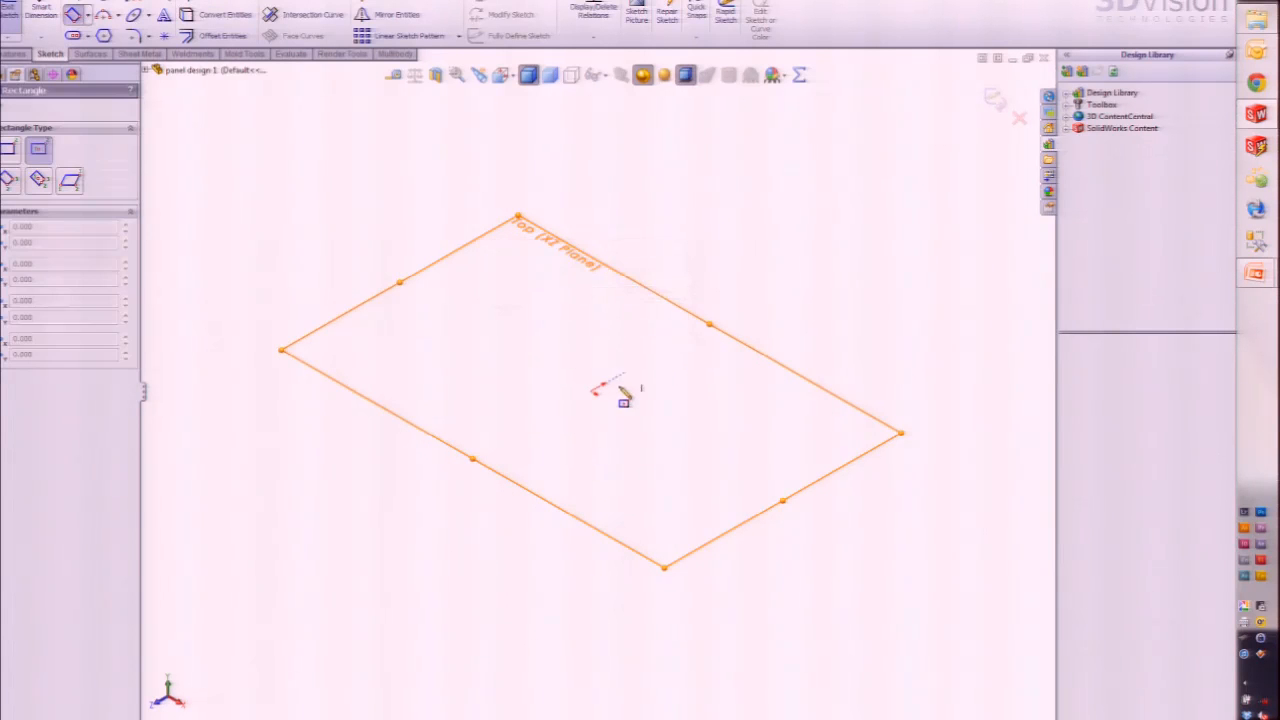
{"action": "left_click", "coordinate": [594, 390]}
{"action": "left_click", "coordinate": [760, 634]}
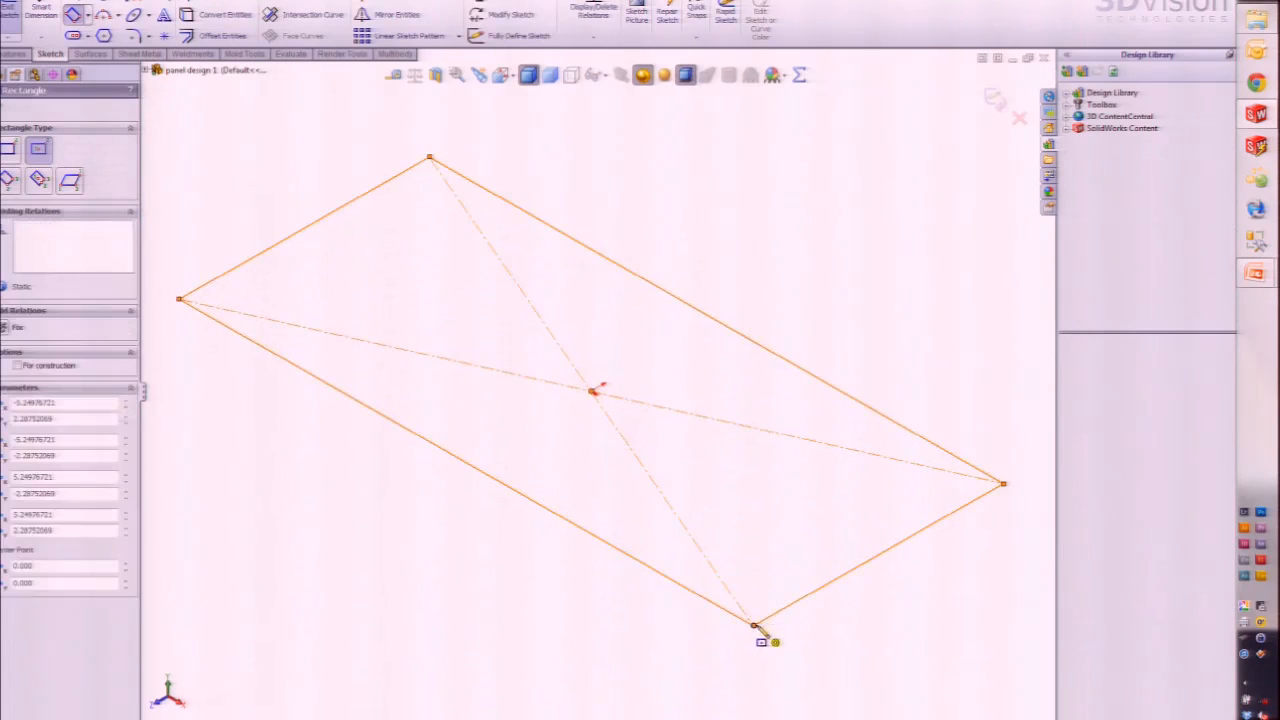
{"action": "key", "text": "Escape"}
Step: Dimension the rectangle 20 long by 12 wide
{"action": "left_click", "coordinate": [737, 332]}
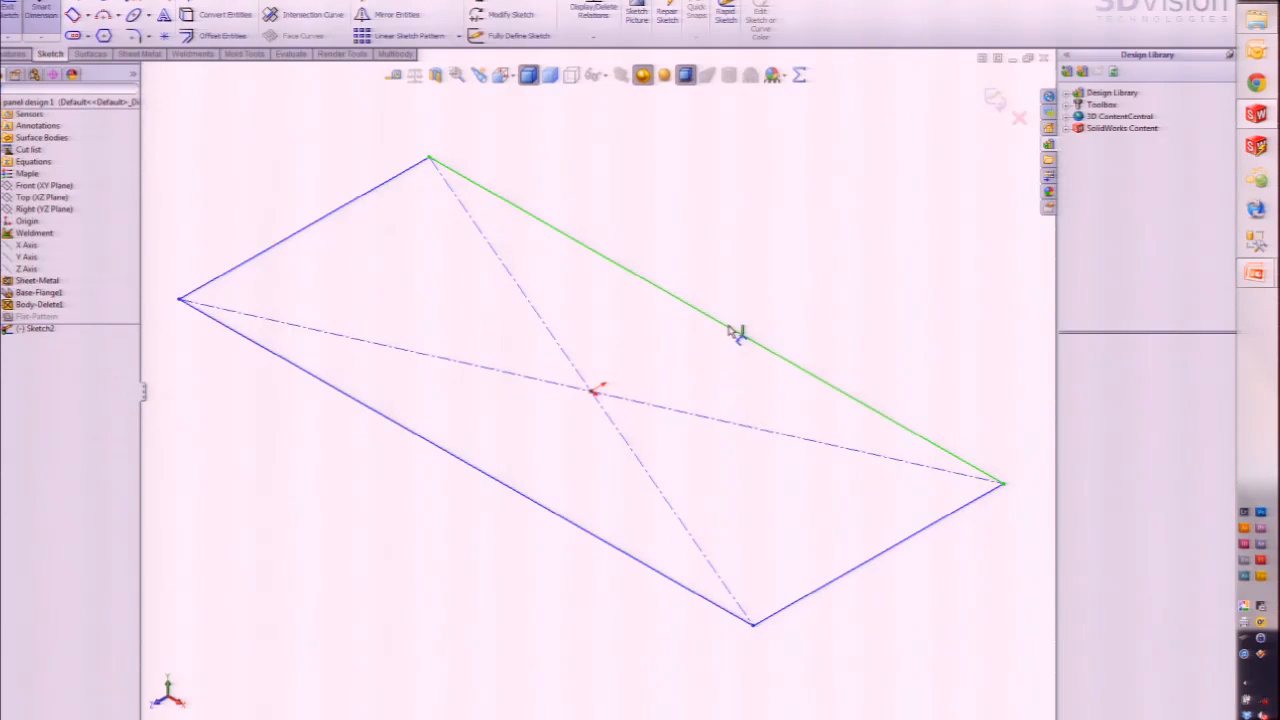
{"action": "left_click", "coordinate": [728, 327]}
{"action": "left_click", "coordinate": [817, 259]}
{"action": "type", "text": "20"}
{"action": "key", "text": "Return"}
{"action": "key", "text": "f"}
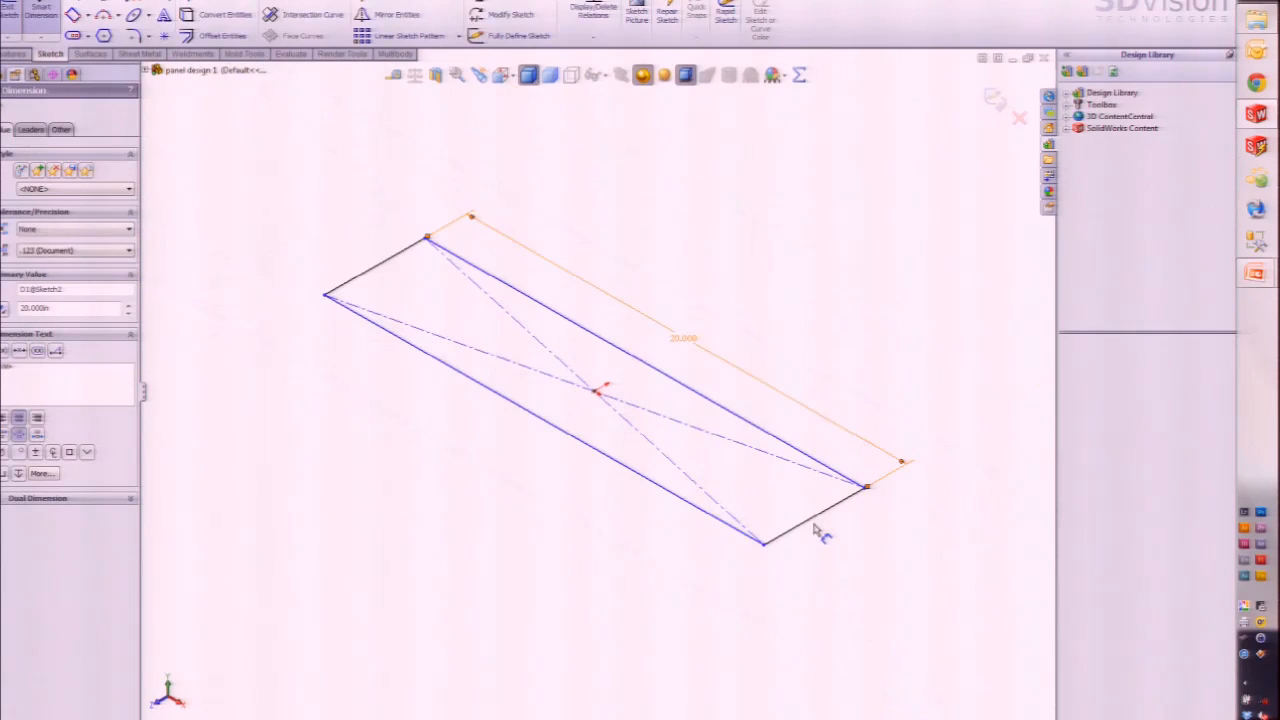
{"action": "left_click", "coordinate": [820, 527]}
{"action": "left_click", "coordinate": [851, 551]}
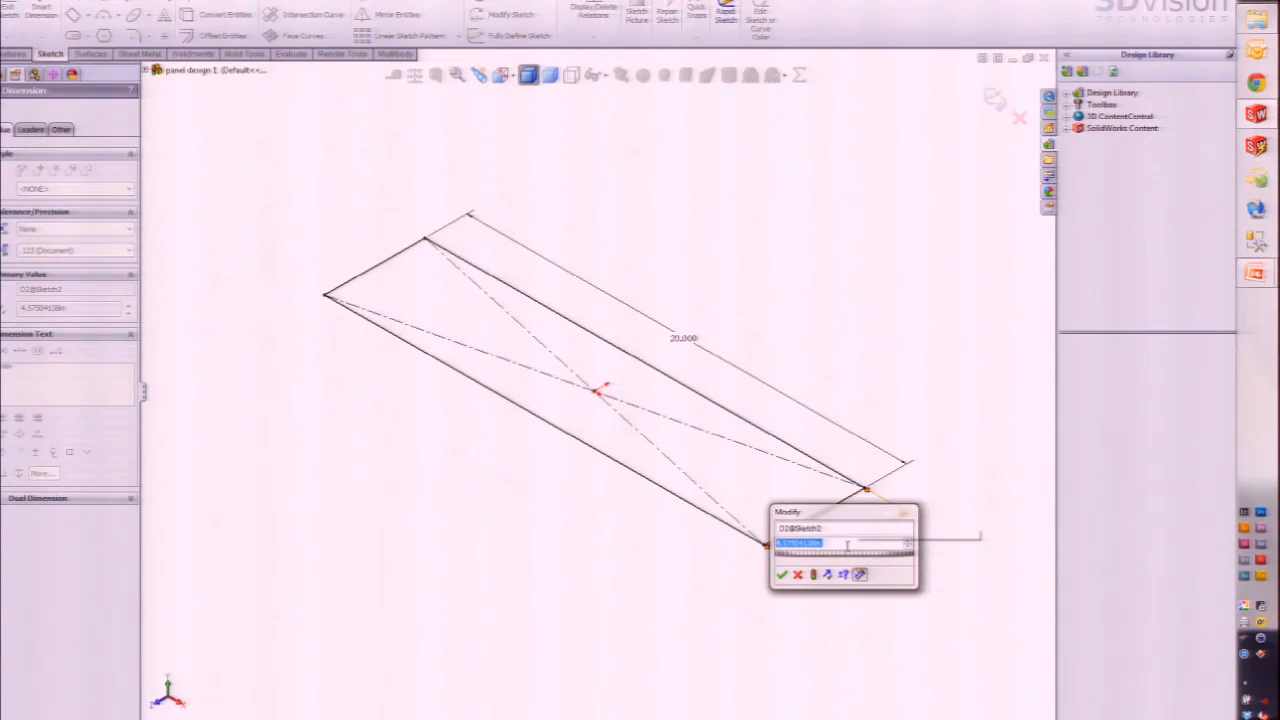
{"action": "type", "text": "12"}
{"action": "key", "text": "Return"}
{"action": "key", "text": "Escape"}
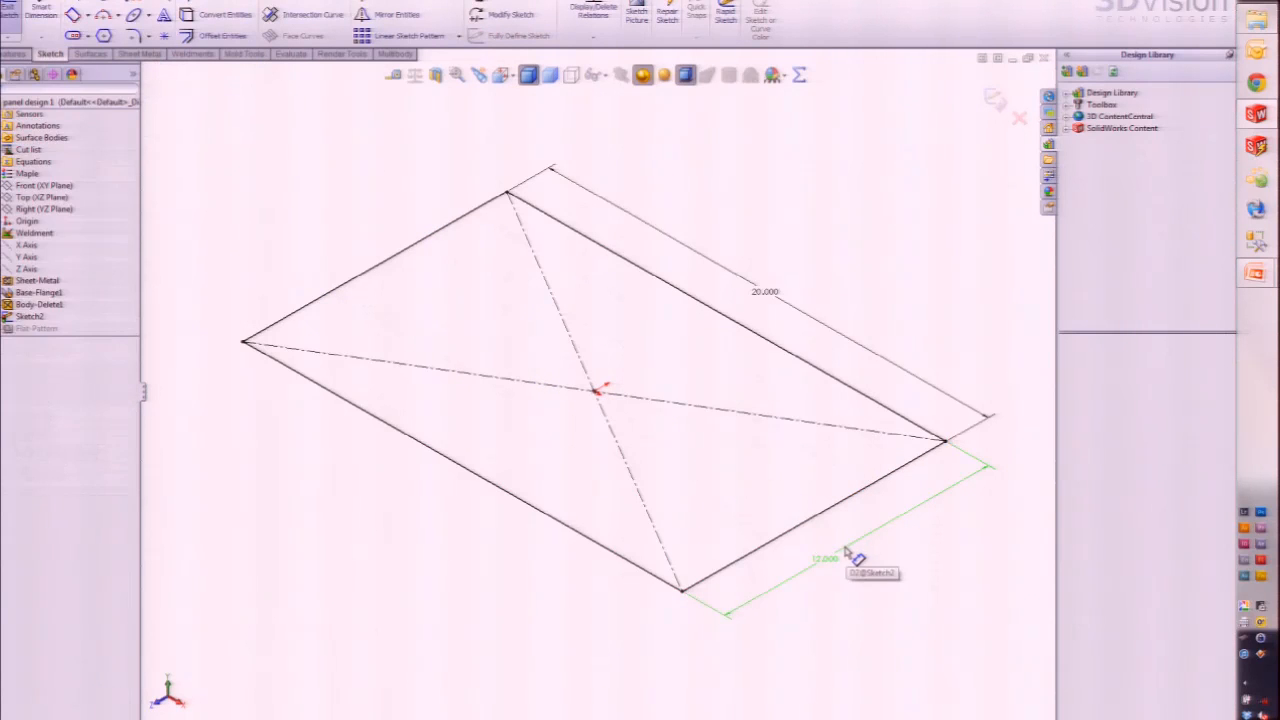
Step: Extrude the rectangle into the floor panel with Link to thickness checked
{"action": "key", "text": "e"}
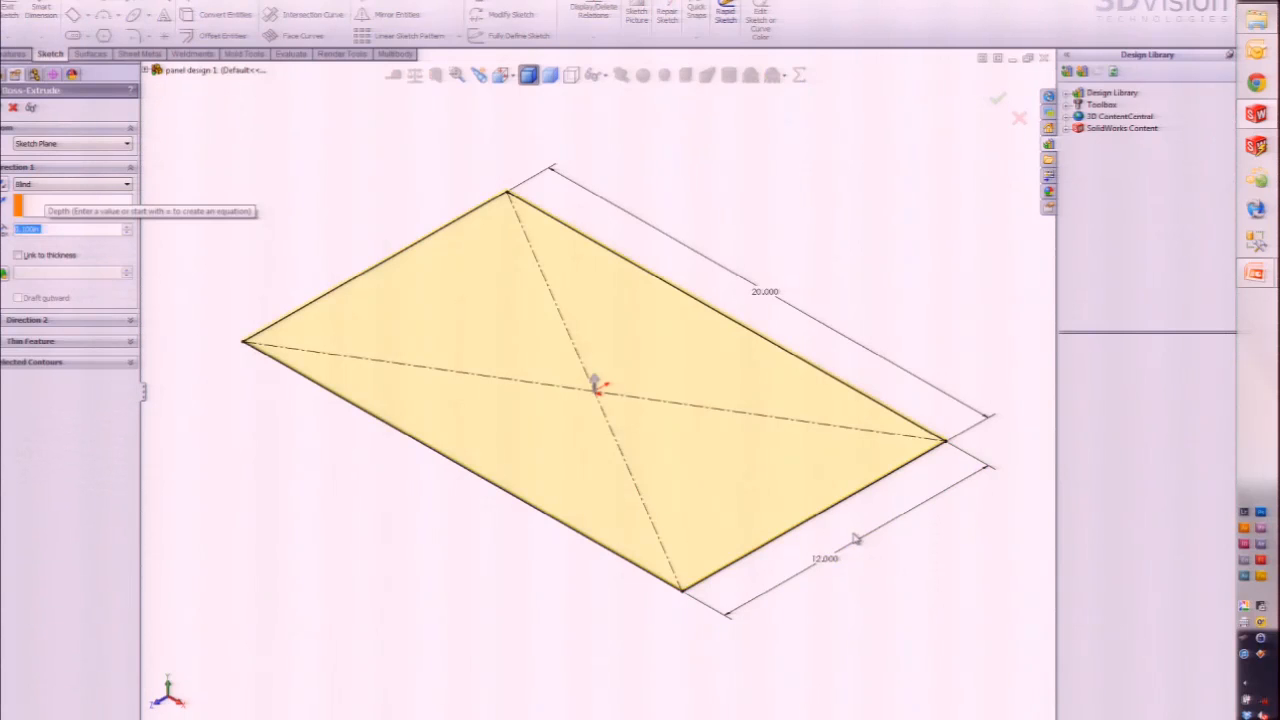
{"action": "left_click", "coordinate": [18, 255]}
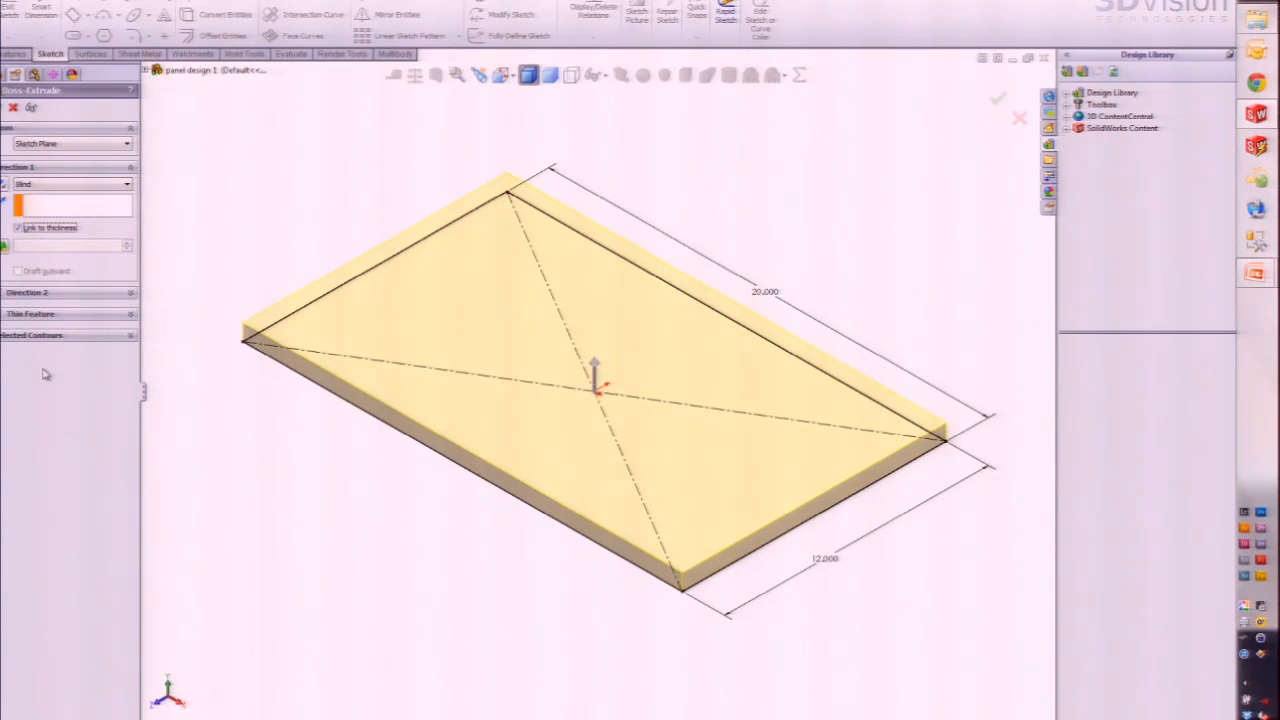
{"action": "left_click", "coordinate": [2, 108]}
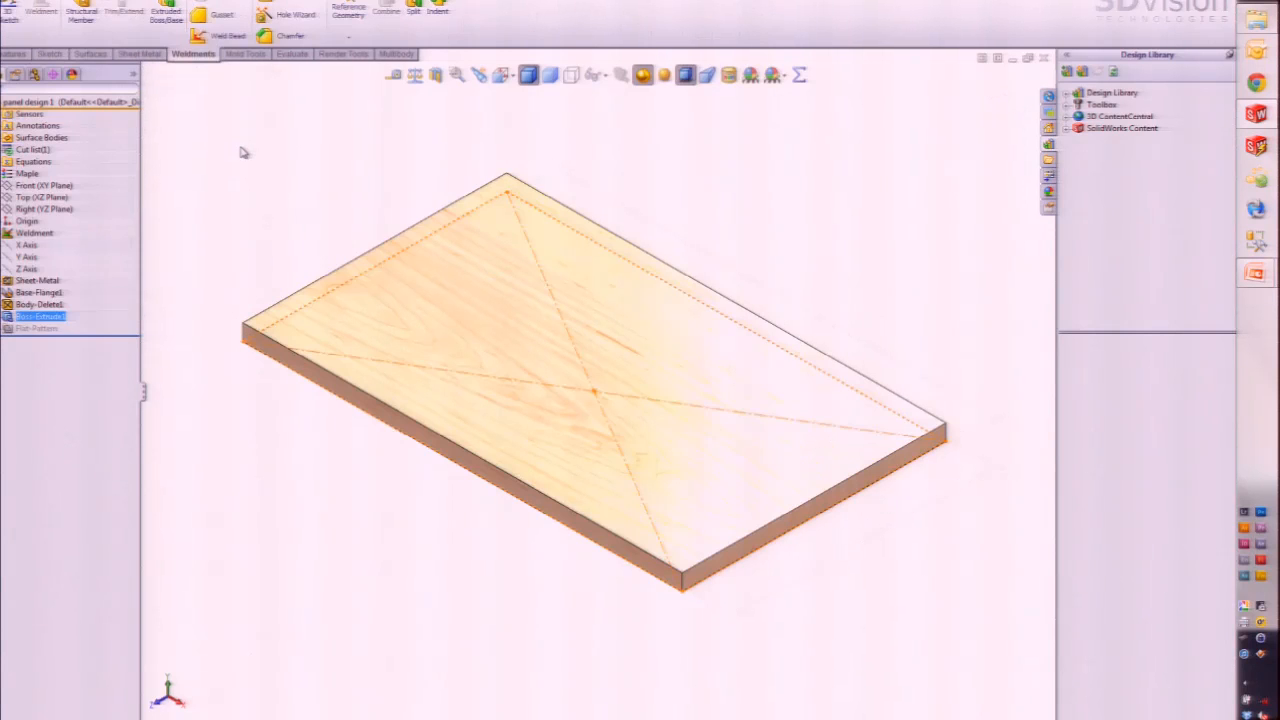
Step: Sketch a 3 Point Corner Rectangle upward from the floor panel's end face edge
{"action": "scroll", "coordinate": [391, 251], "scroll_direction": "up", "scroll_amount": 3}
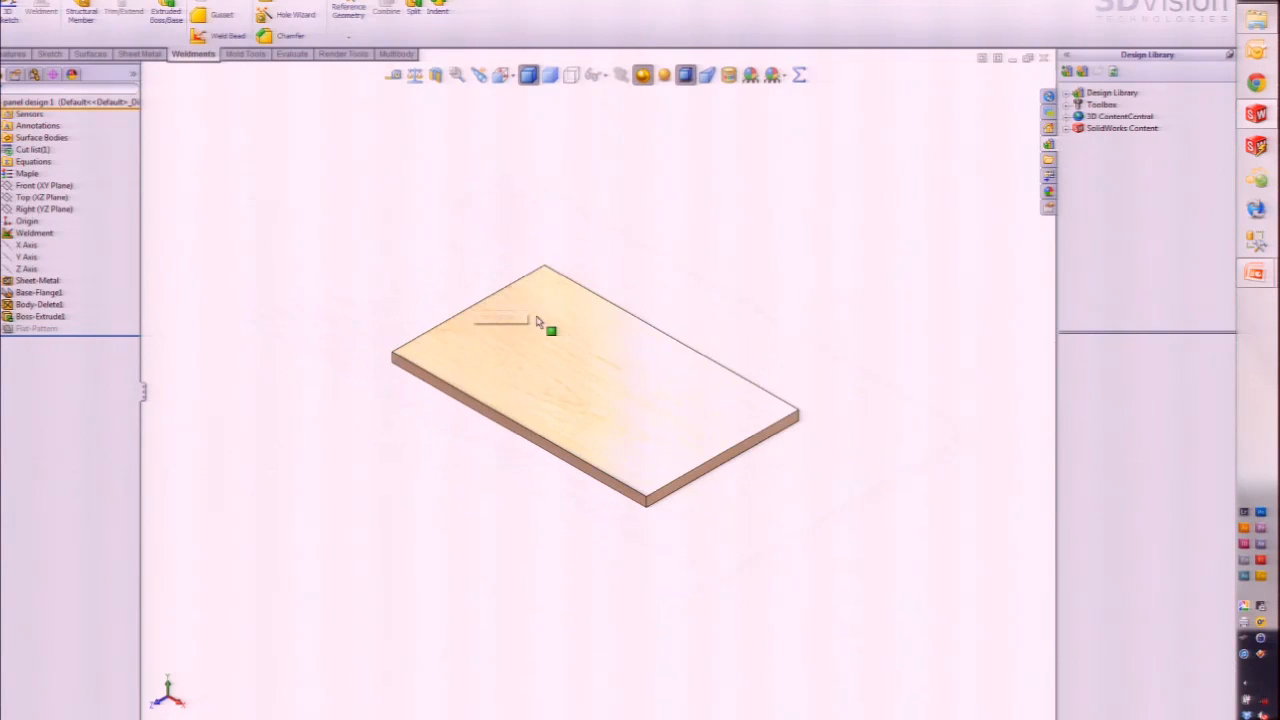
{"action": "middle_click_drag", "start_coordinate": [586, 329], "coordinate": [563, 449], "text": "ctrl"}
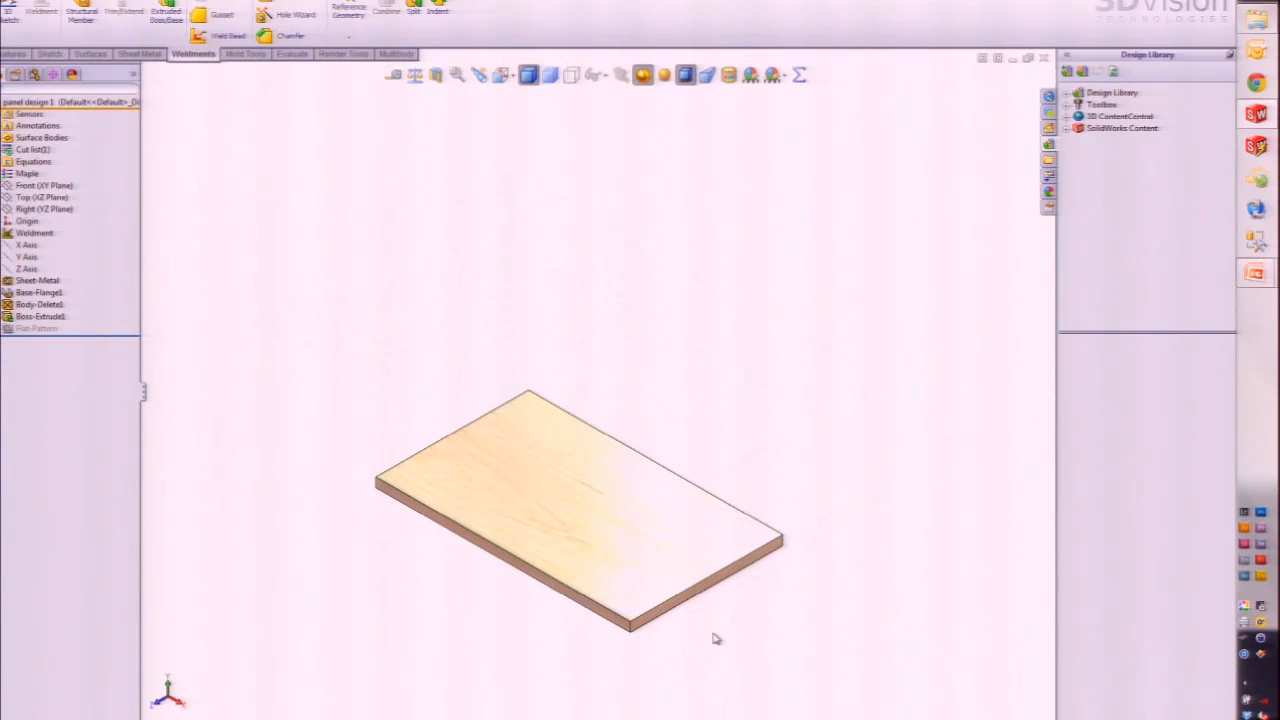
{"action": "left_click", "coordinate": [706, 589]}
{"action": "left_click", "coordinate": [759, 542]}
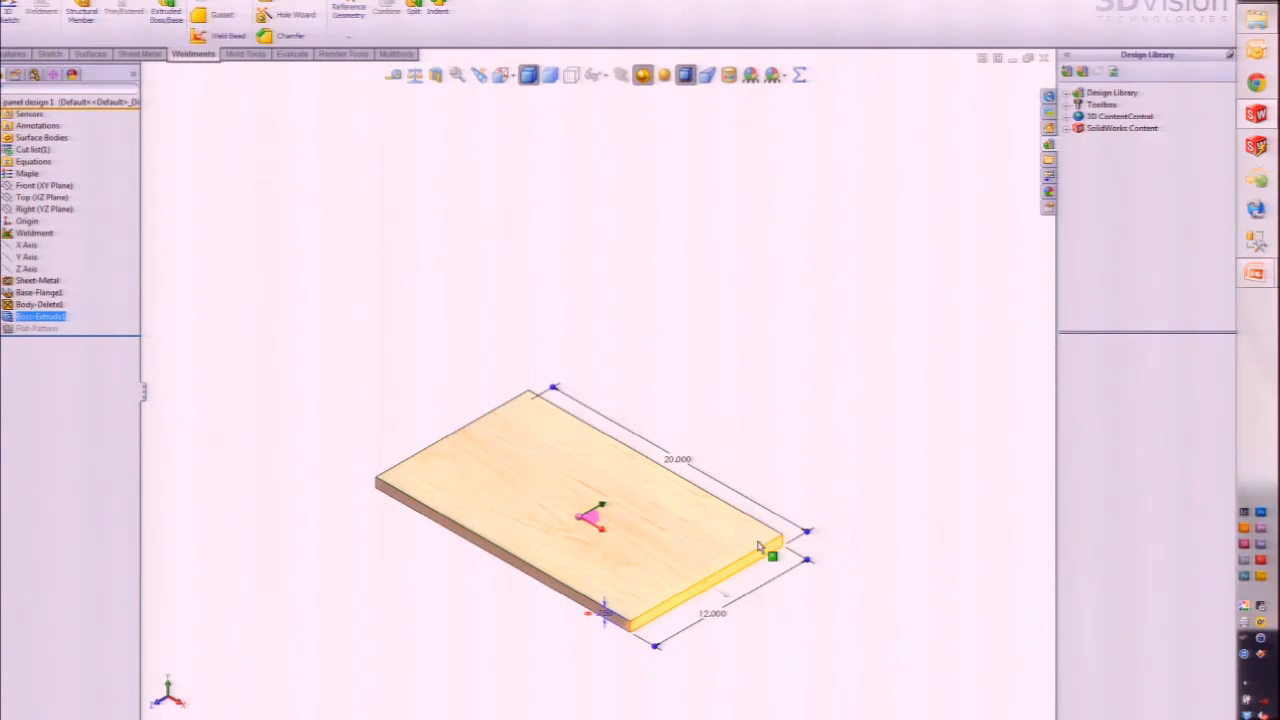
{"action": "key", "text": "s"}
{"action": "left_click", "coordinate": [833, 559]}
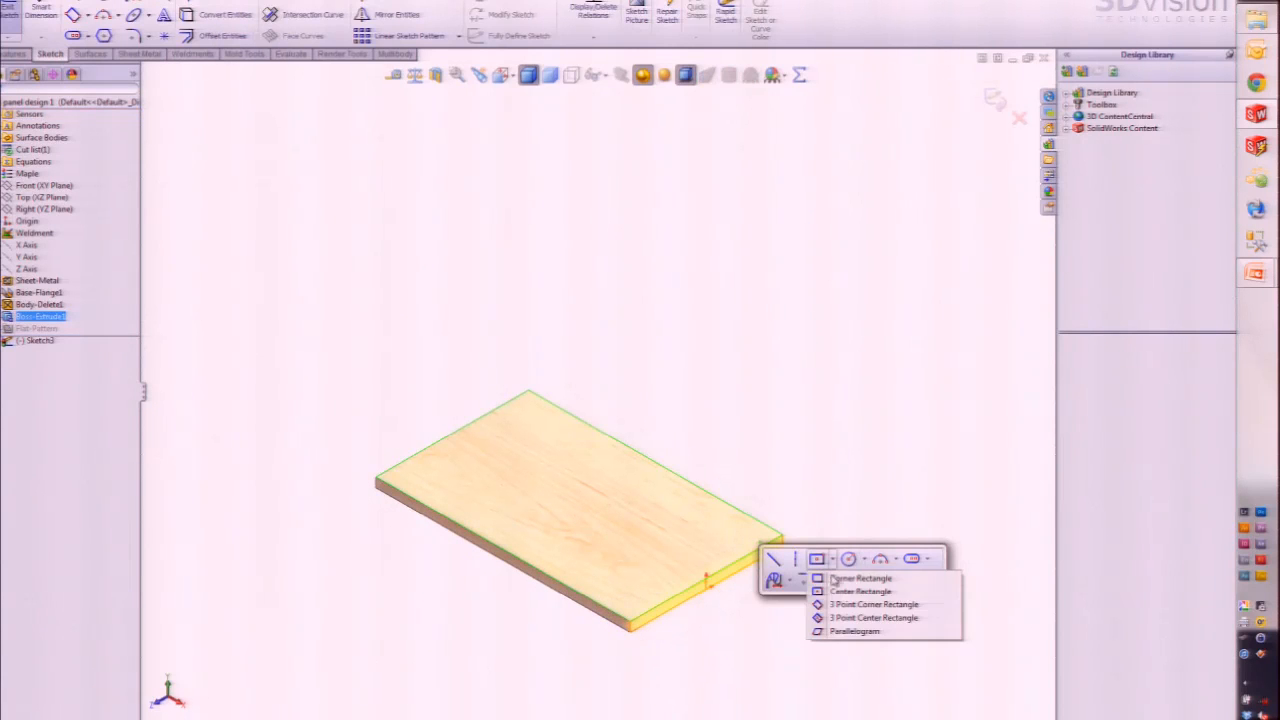
{"action": "left_click", "coordinate": [838, 606]}
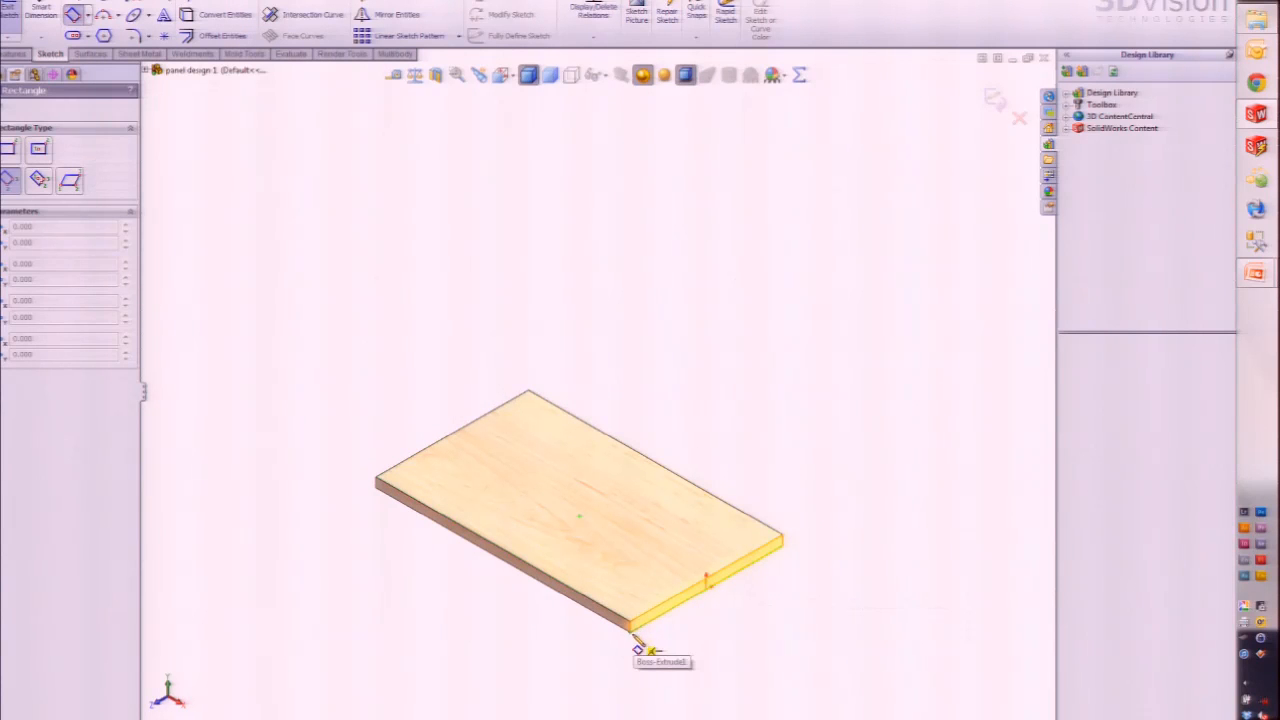
{"action": "left_click", "coordinate": [630, 628]}
{"action": "left_click", "coordinate": [783, 542]}
{"action": "left_click", "coordinate": [778, 286]}
{"action": "key", "text": "Escape"}
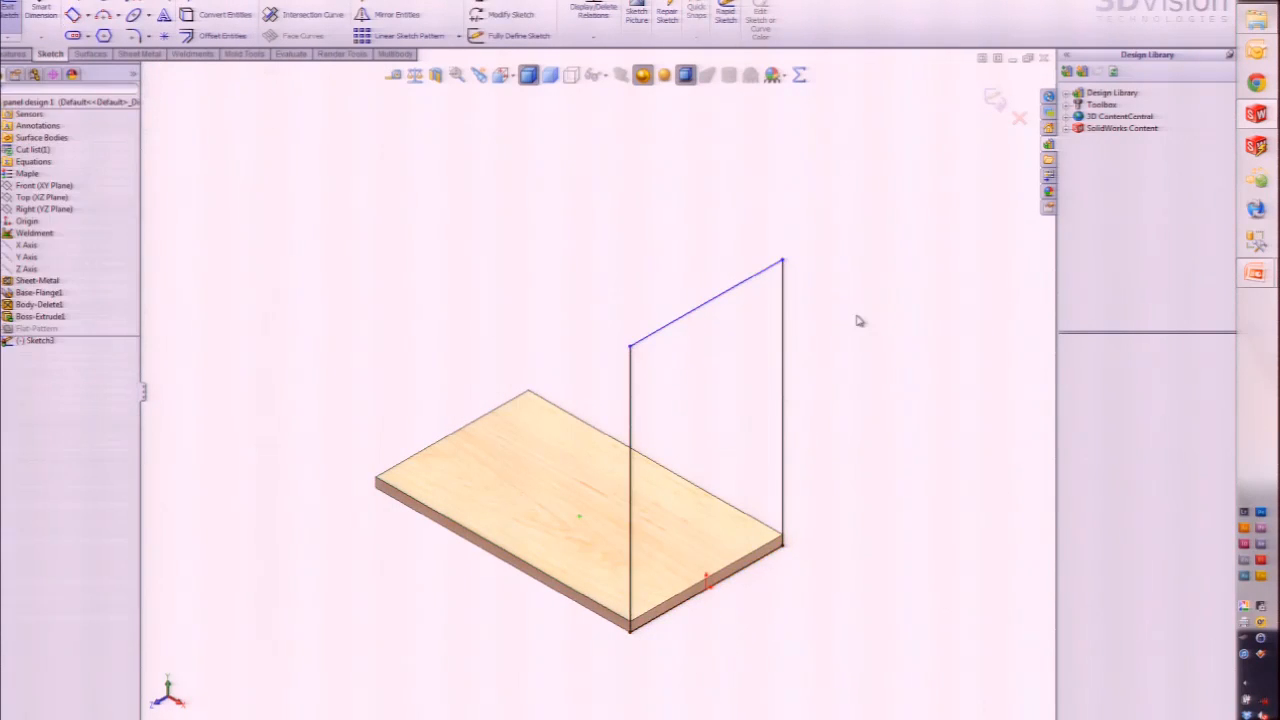
Step: Dimension the upright 30 tall and extrude it with Link to thickness
{"action": "left_click", "coordinate": [786, 380]}
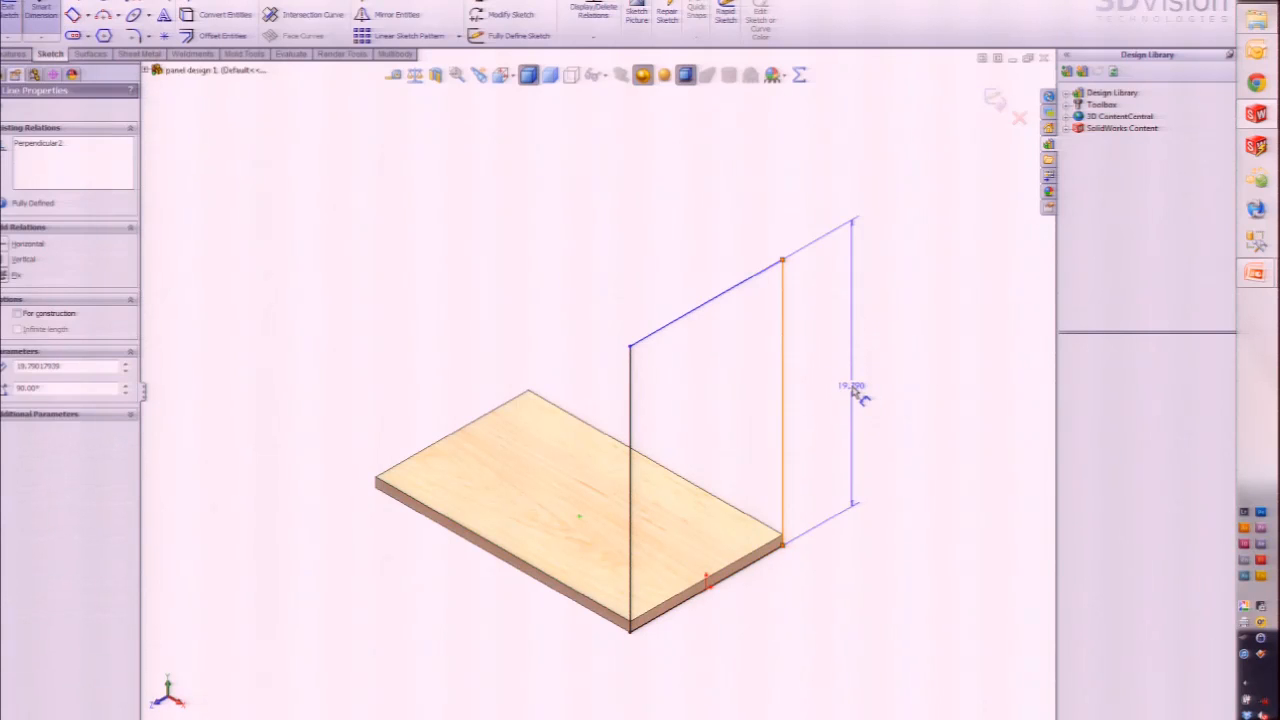
{"action": "left_click", "coordinate": [852, 392]}
{"action": "type", "text": "30"}
{"action": "key", "text": "Return"}
{"action": "key", "text": "e"}
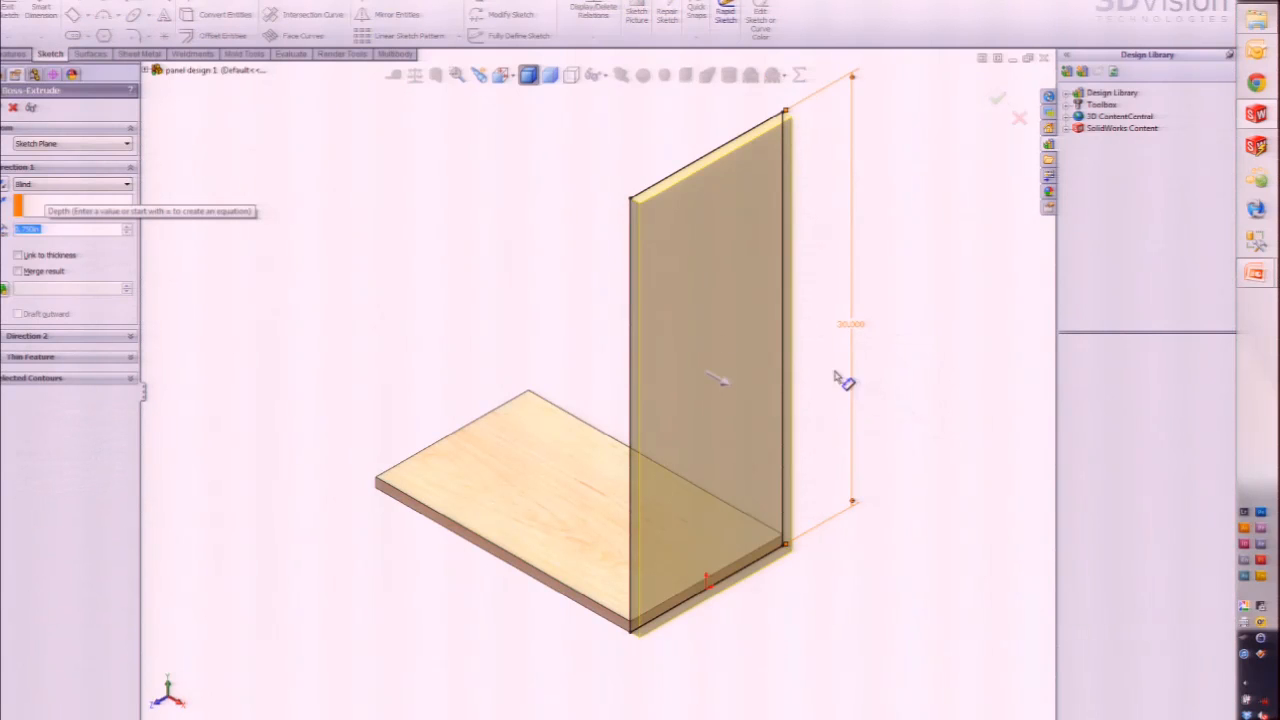
{"action": "left_click", "coordinate": [20, 256]}
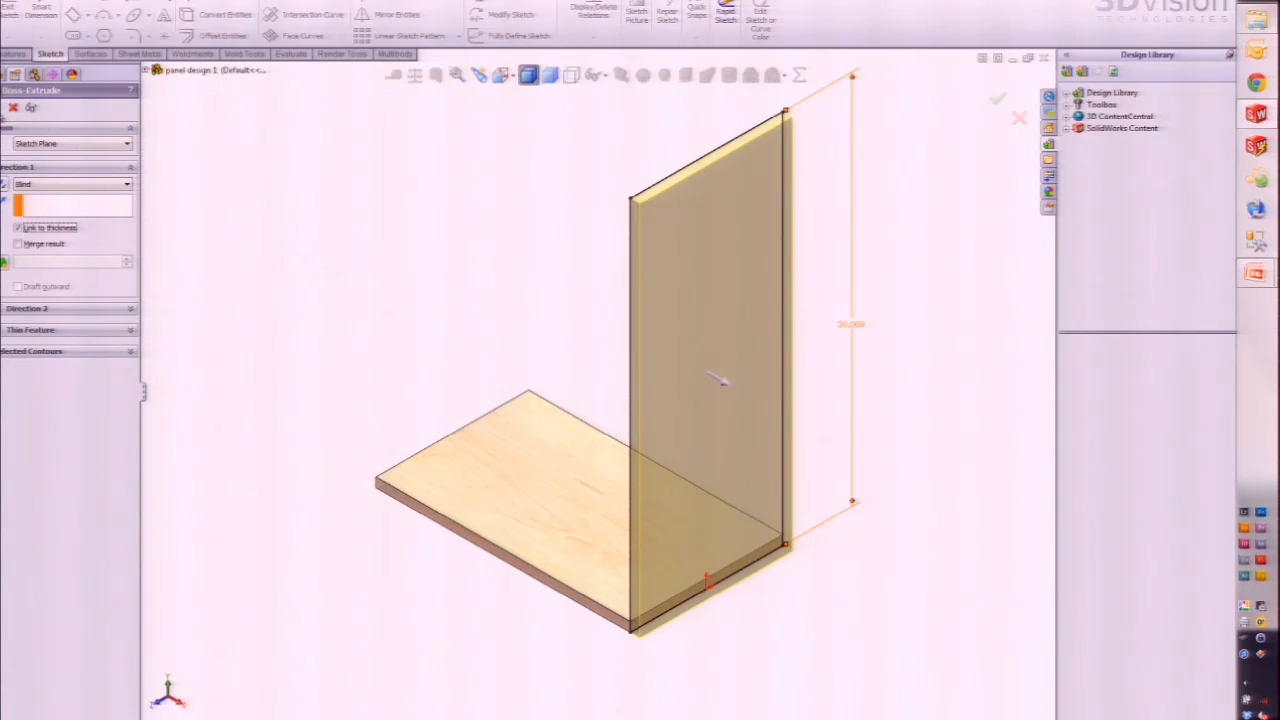
{"action": "left_click", "coordinate": [1, 109]}
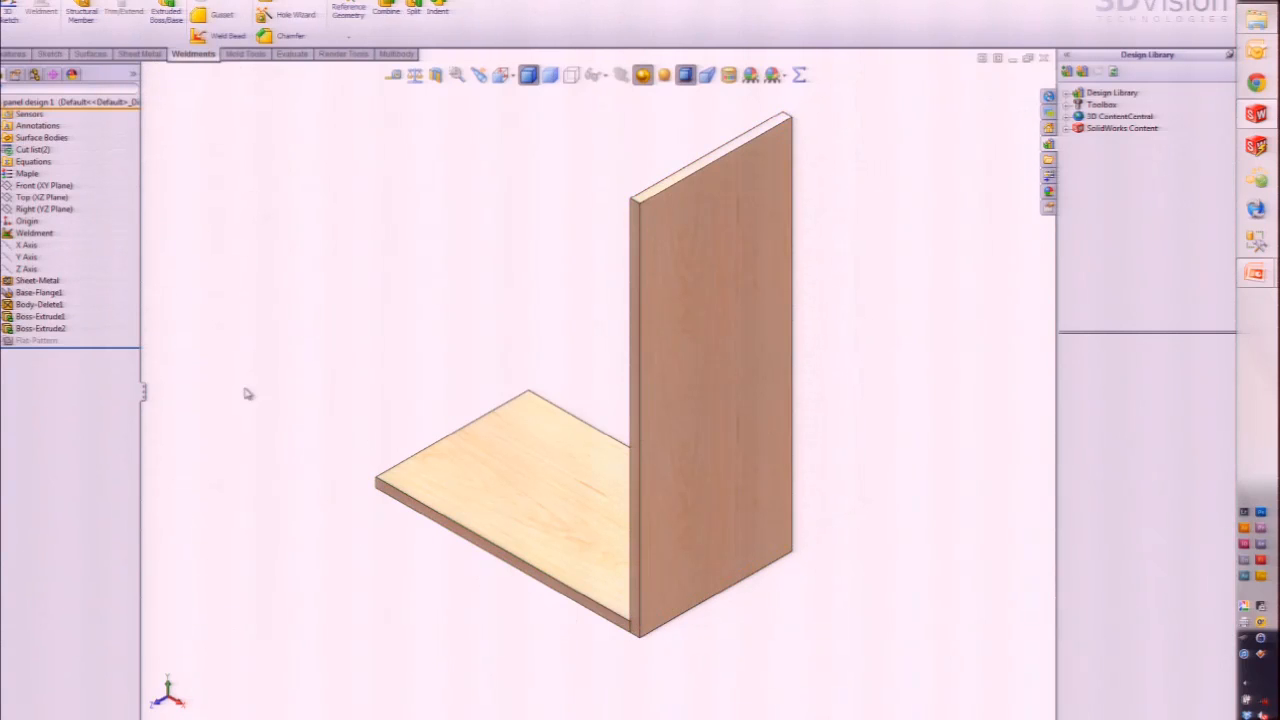
Step: Expand the Cut list and check both the floor and upright panel bodies
{"action": "left_click", "coordinate": [8, 149]}
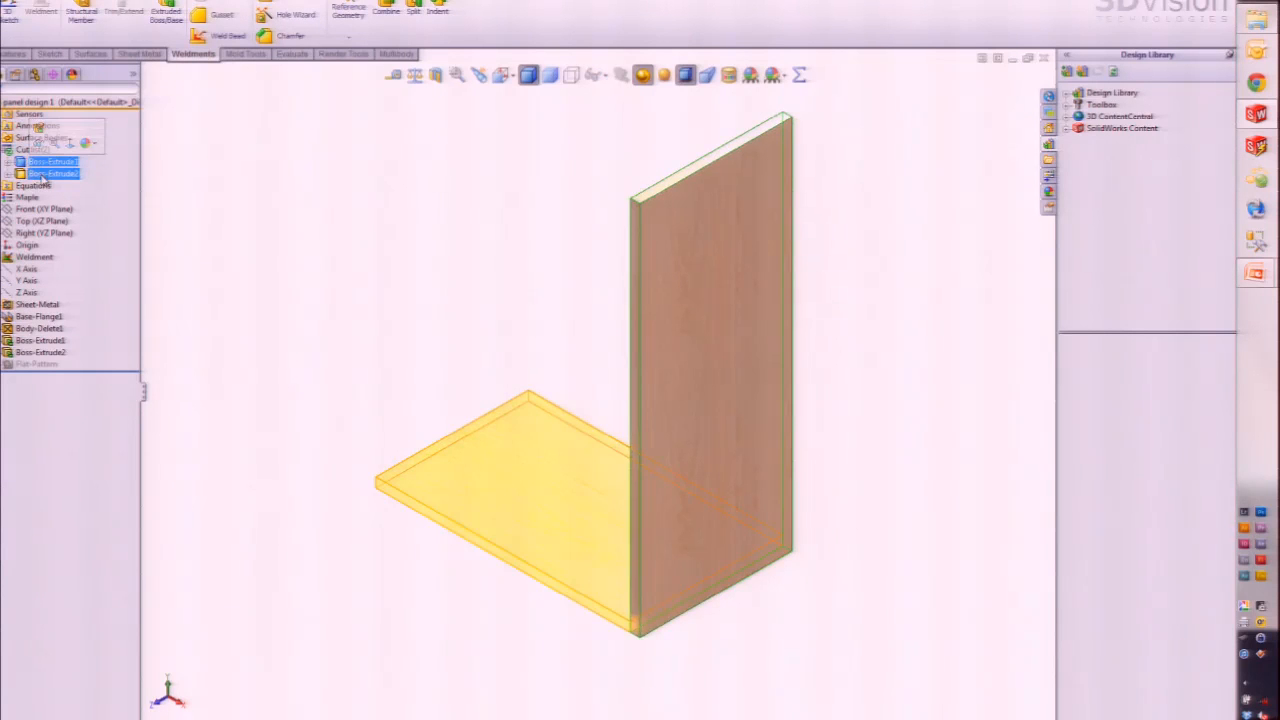
{"action": "left_click", "coordinate": [48, 174]}
{"action": "left_click", "coordinate": [260, 249]}
{"action": "left_click", "coordinate": [50, 161]}
{"action": "left_click", "coordinate": [50, 173]}
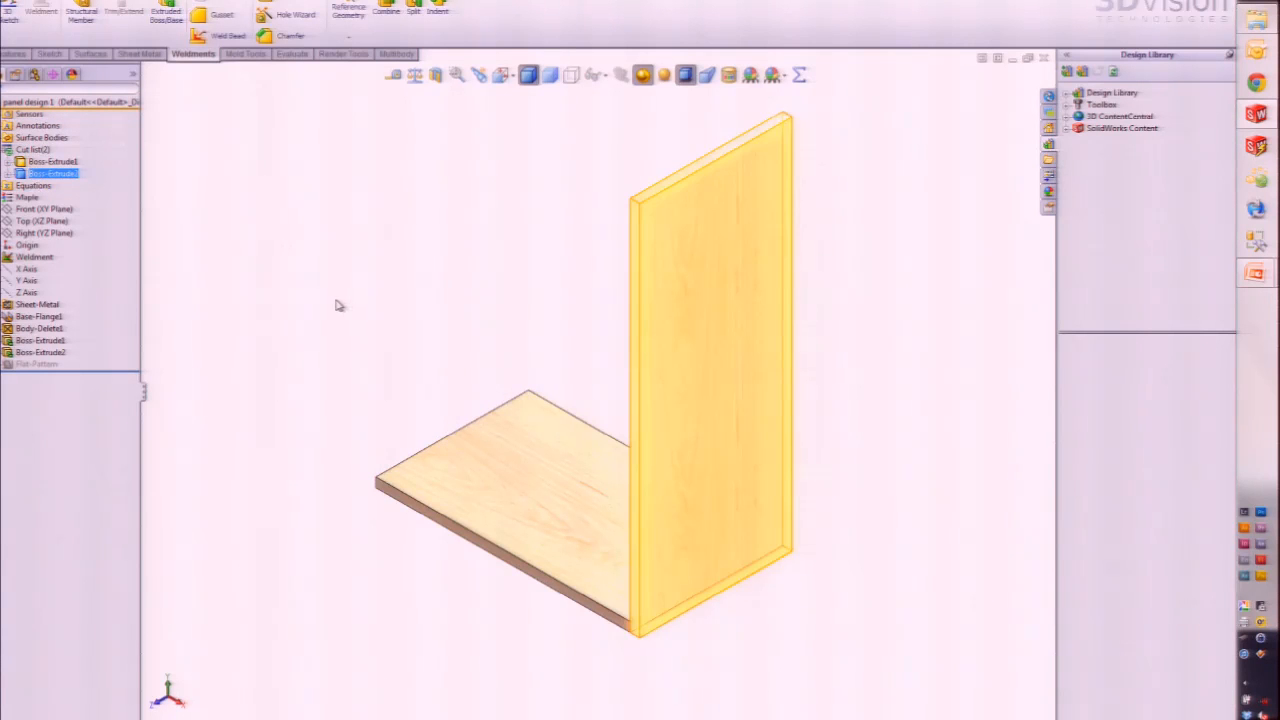
Step: Close panel design 1 without saving
{"action": "left_click", "coordinate": [336, 461]}
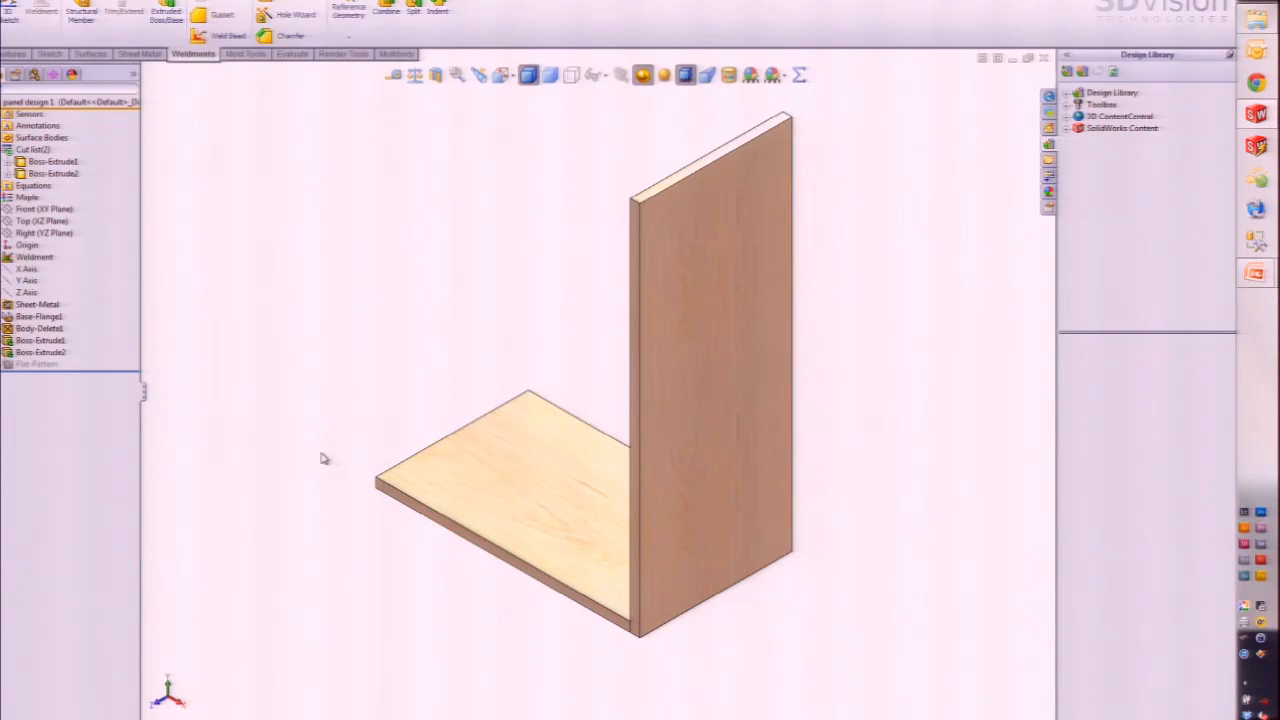
{"action": "left_click", "coordinate": [1046, 58]}
{"action": "left_click", "coordinate": [580, 377]}
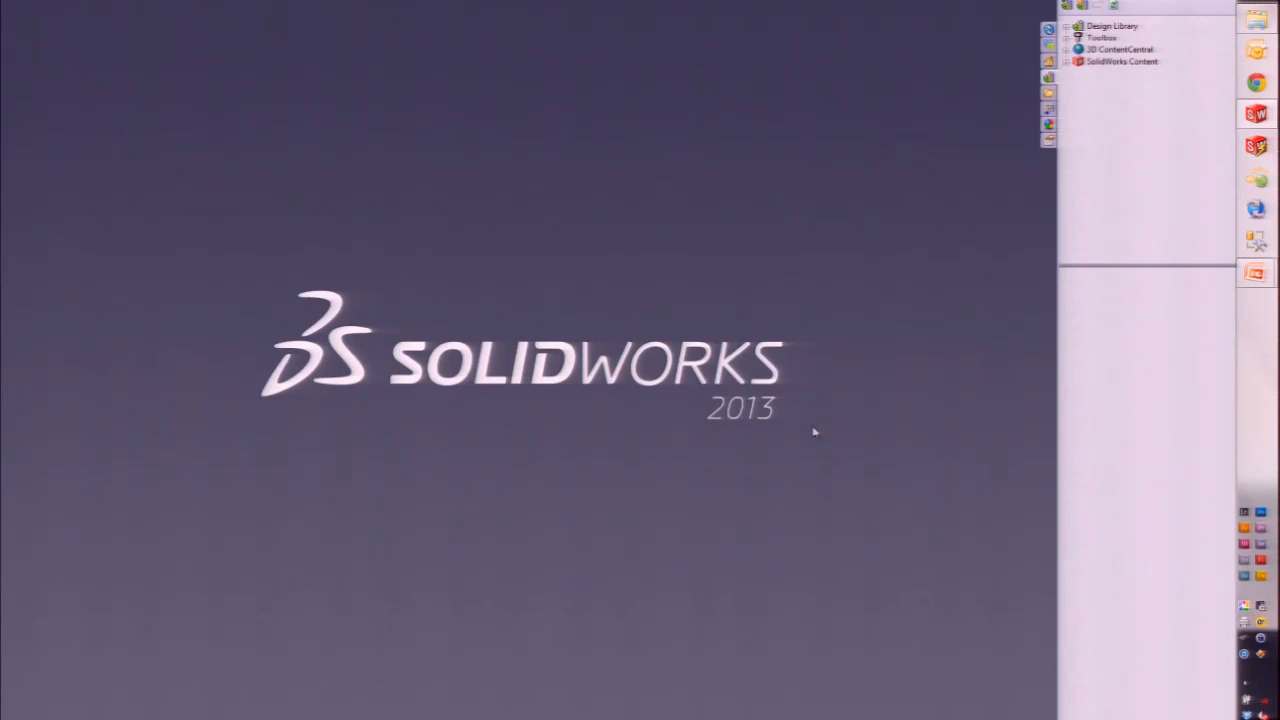
Step: Open panel design 2 from recent documents and roll back to just below Base-Flange2
{"action": "key", "text": "r"}
{"action": "left_click", "coordinate": [563, 318]}
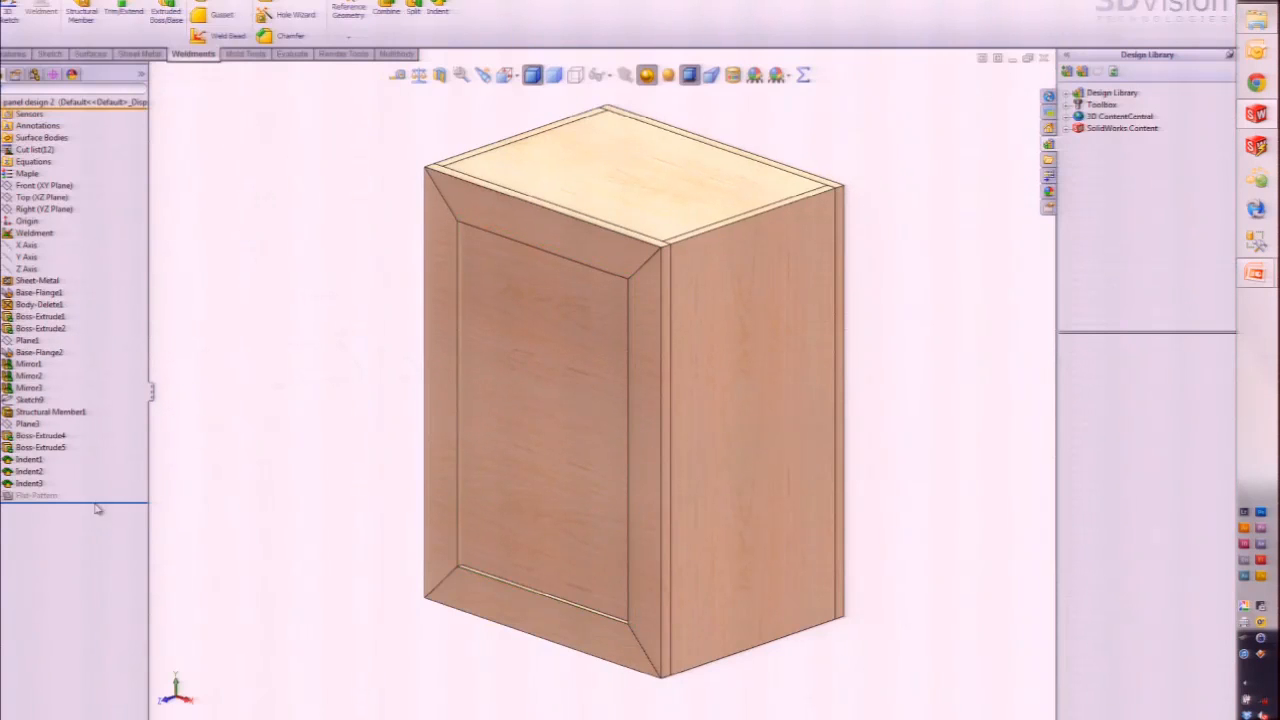
{"action": "left_click_drag", "start_coordinate": [110, 508], "coordinate": [100, 358]}
{"action": "middle_click_drag", "start_coordinate": [247, 402], "coordinate": [469, 449]}
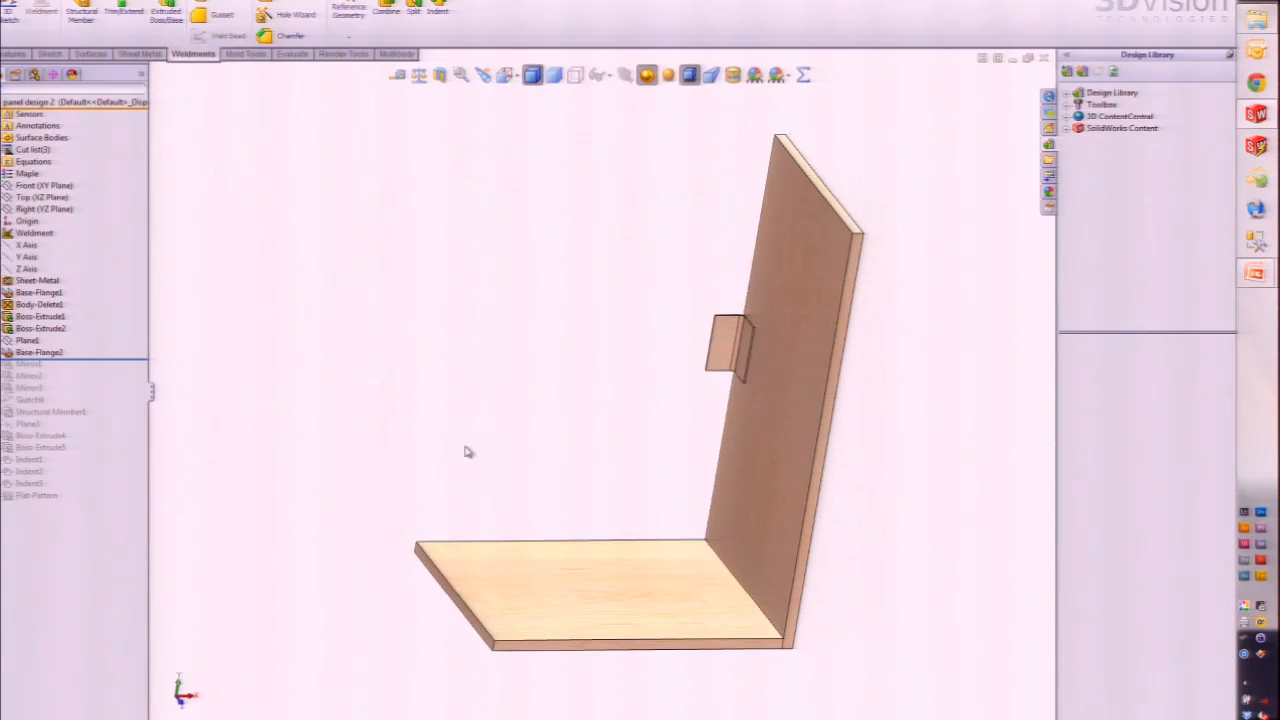
Step: Toggle the small block's flat display and roll forward past Mirror1, Mirror2 and Mirror3
{"action": "right_click", "coordinate": [725, 351]}
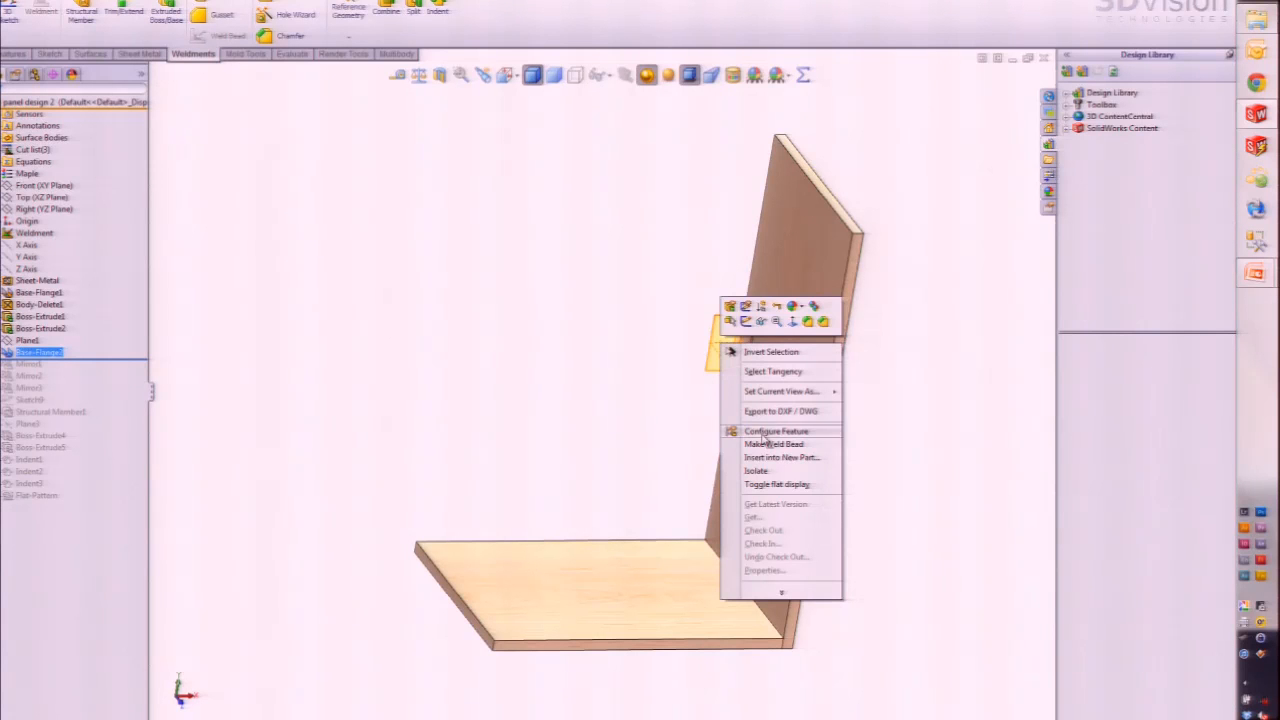
{"action": "left_click", "coordinate": [768, 484]}
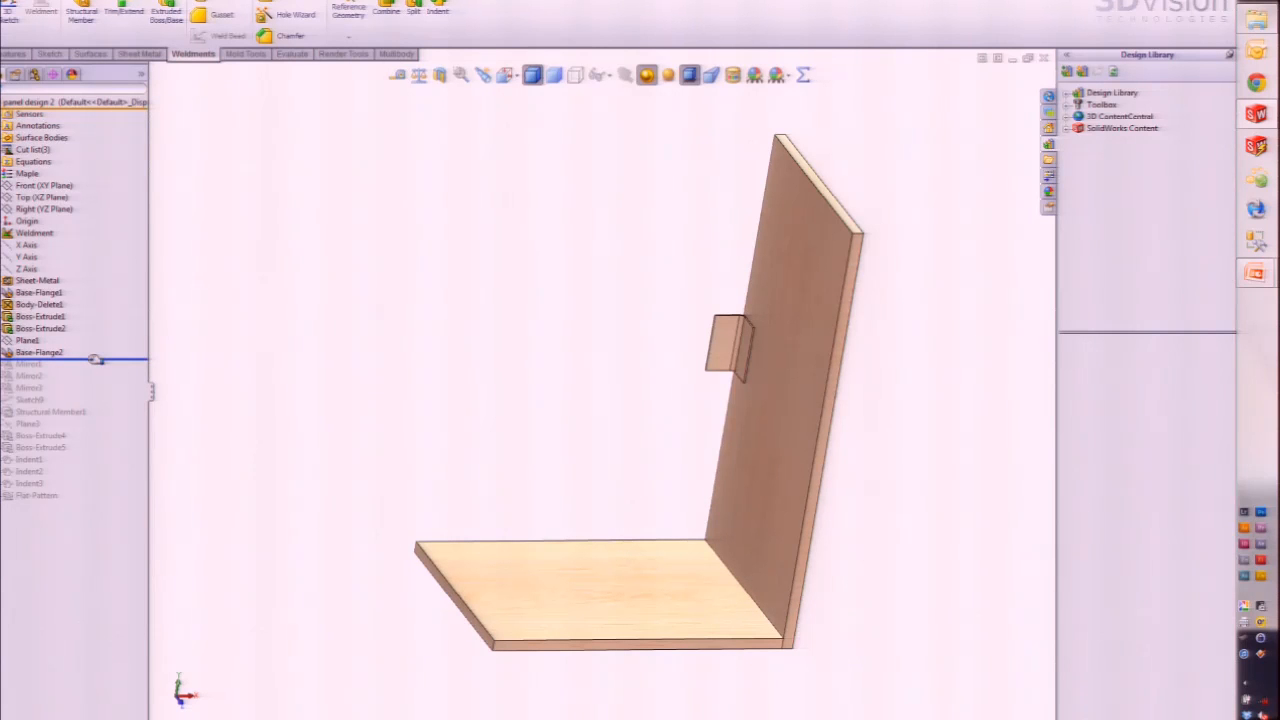
{"action": "left_click_drag", "start_coordinate": [95, 359], "coordinate": [88, 365]}
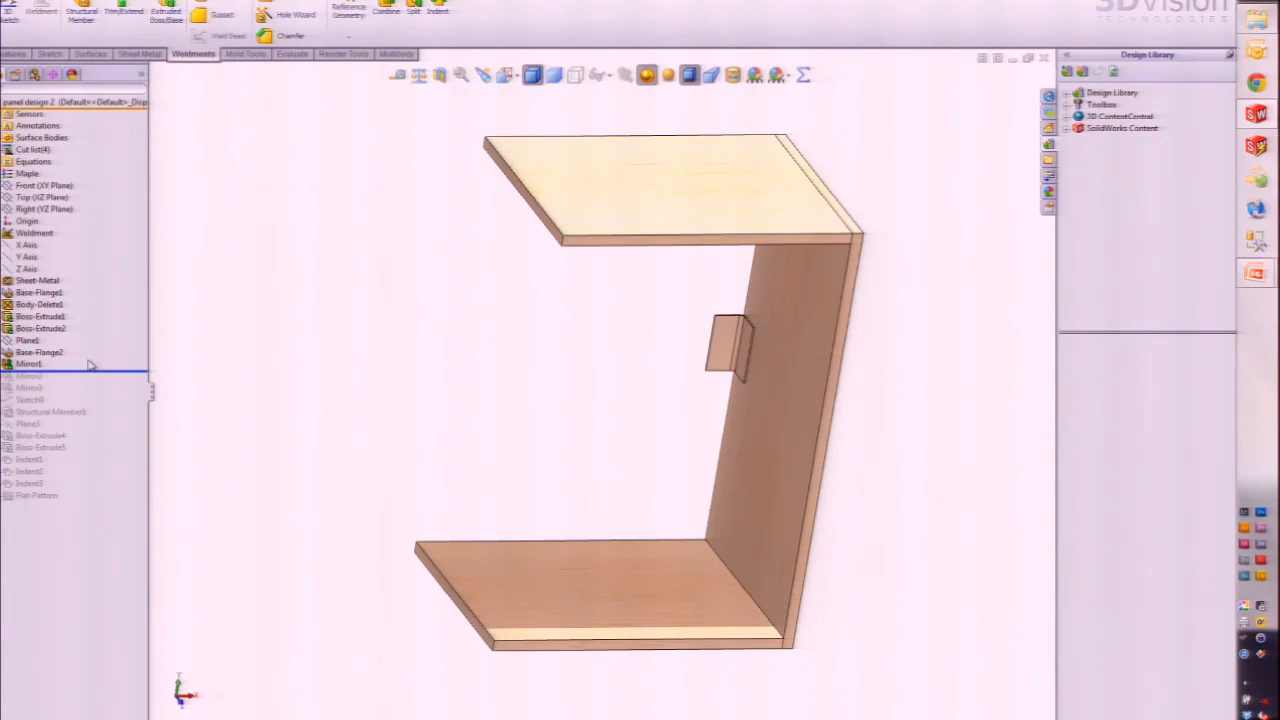
{"action": "key", "text": "Down"}
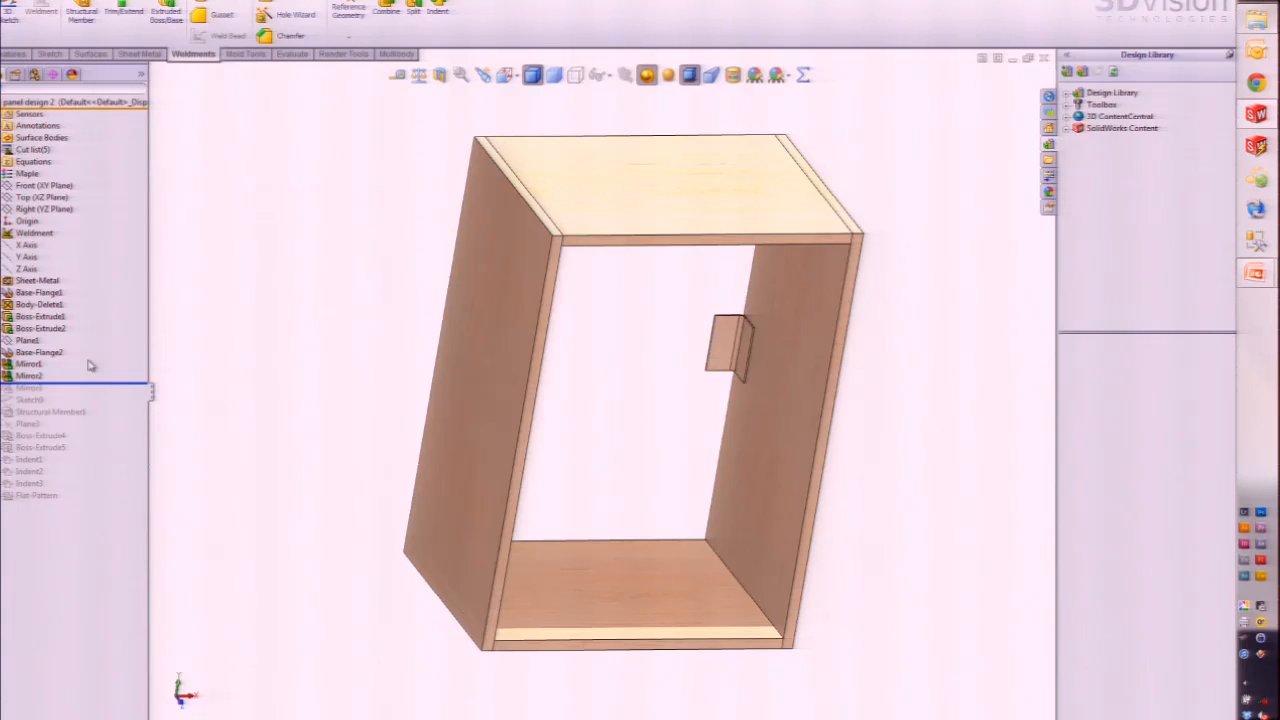
{"action": "key", "text": "Down"}
{"action": "key", "text": "Down"}
Step: Roll forward through Structural Member1 and inspect the mitred front frame members
{"action": "middle_click_drag", "start_coordinate": [380, 463], "coordinate": [271, 446]}
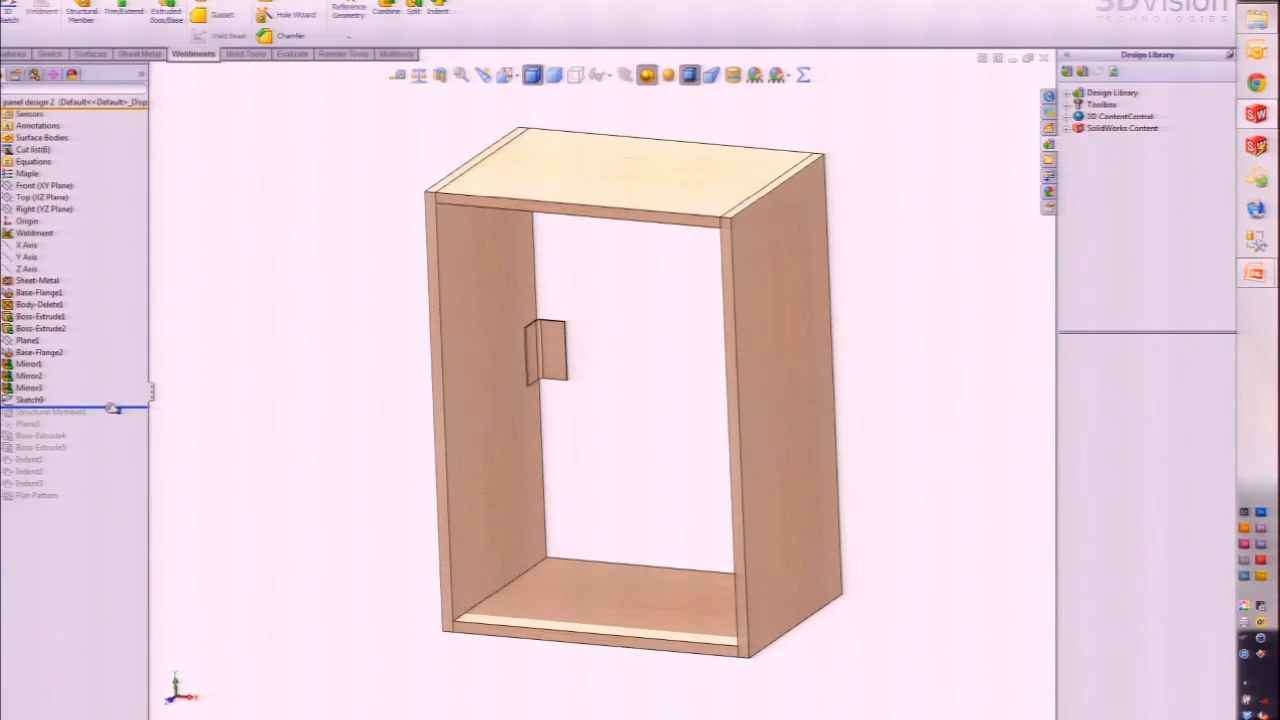
{"action": "left_click_drag", "start_coordinate": [113, 408], "coordinate": [106, 414]}
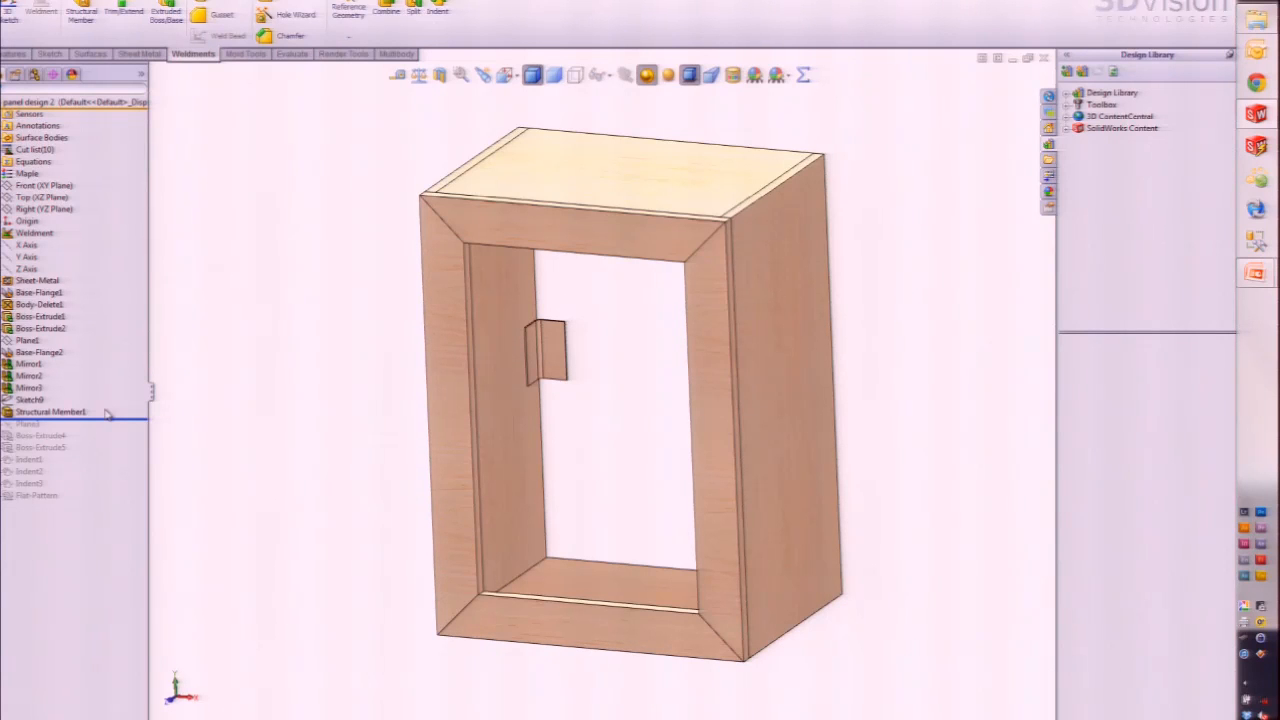
{"action": "left_click", "coordinate": [61, 413]}
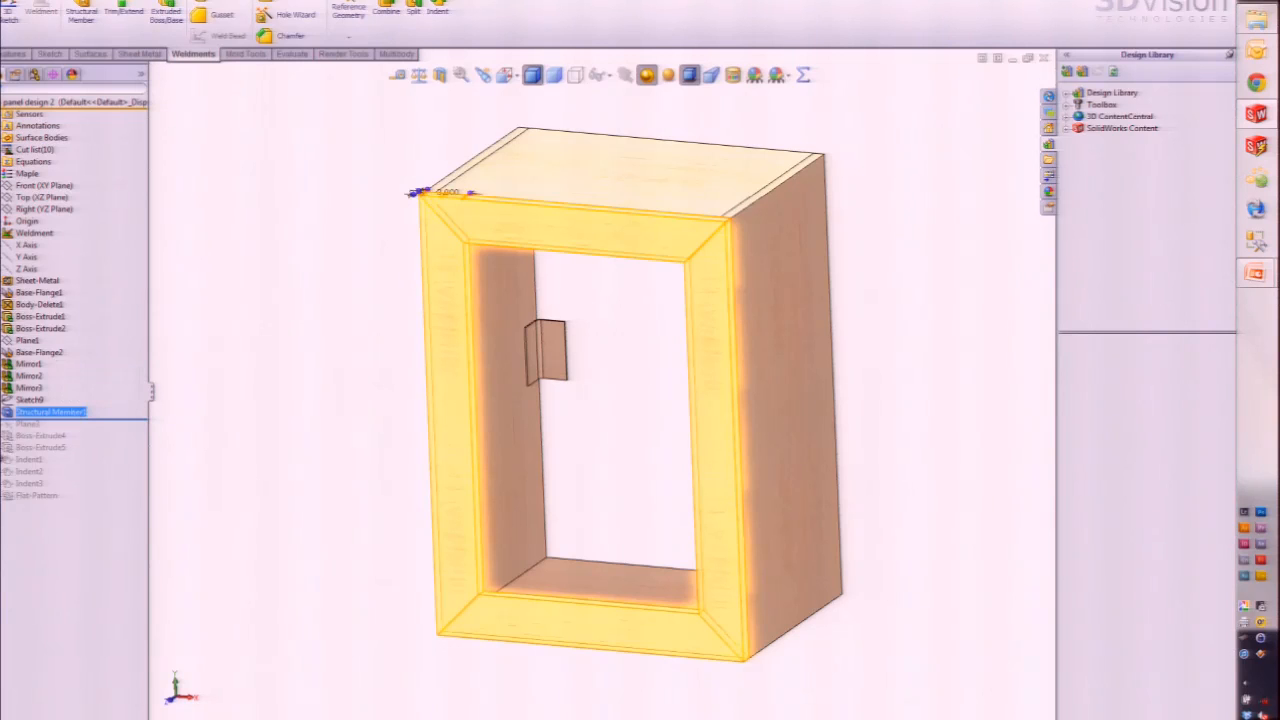
{"action": "left_click", "coordinate": [283, 340]}
{"action": "left_click", "coordinate": [10, 198]}
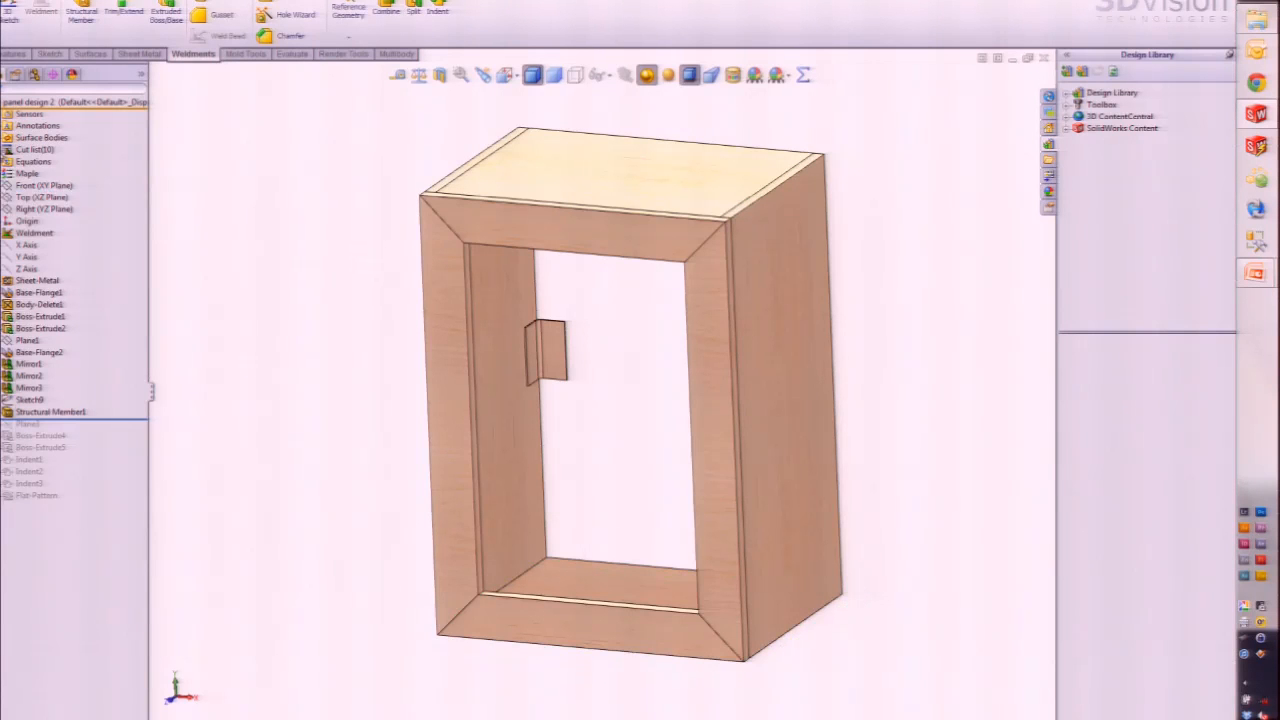
Step: Expand the Cut list and inspect the four Structural Member frame bodies
{"action": "left_click", "coordinate": [4, 150]}
{"action": "left_click", "coordinate": [56, 199]}
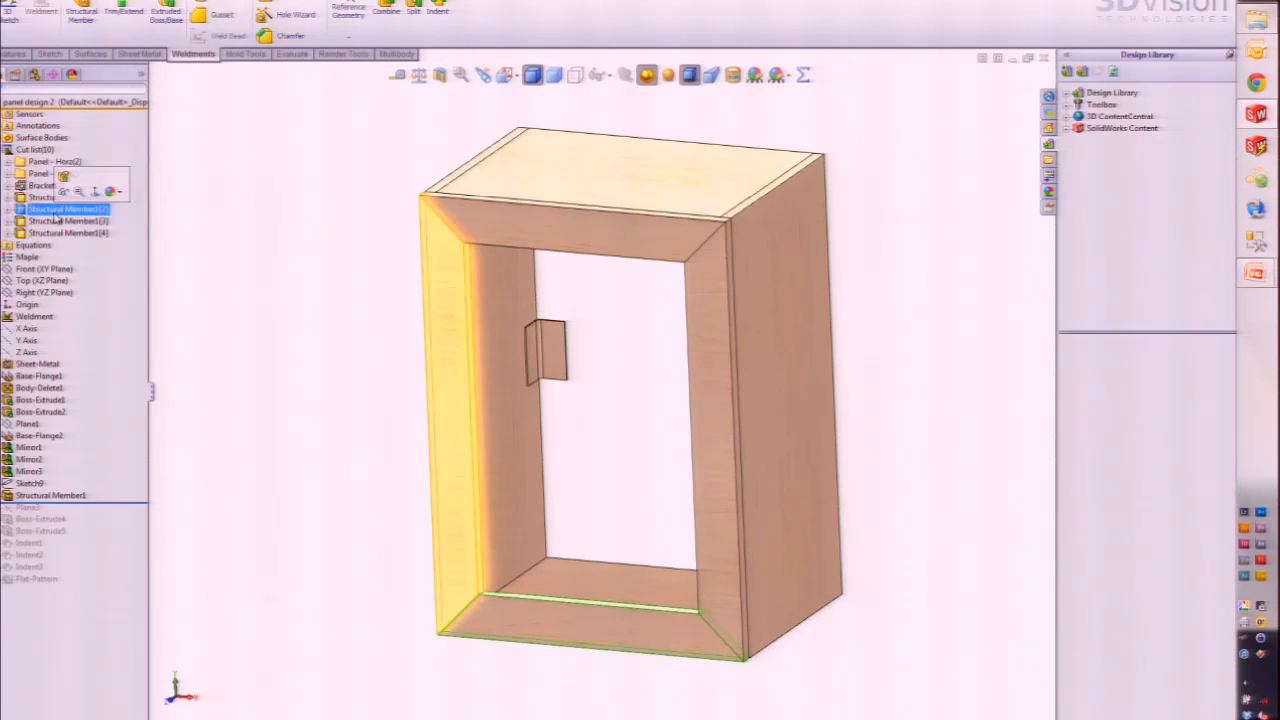
{"action": "left_click", "coordinate": [60, 209]}
{"action": "left_click", "coordinate": [60, 221]}
{"action": "left_click", "coordinate": [60, 233]}
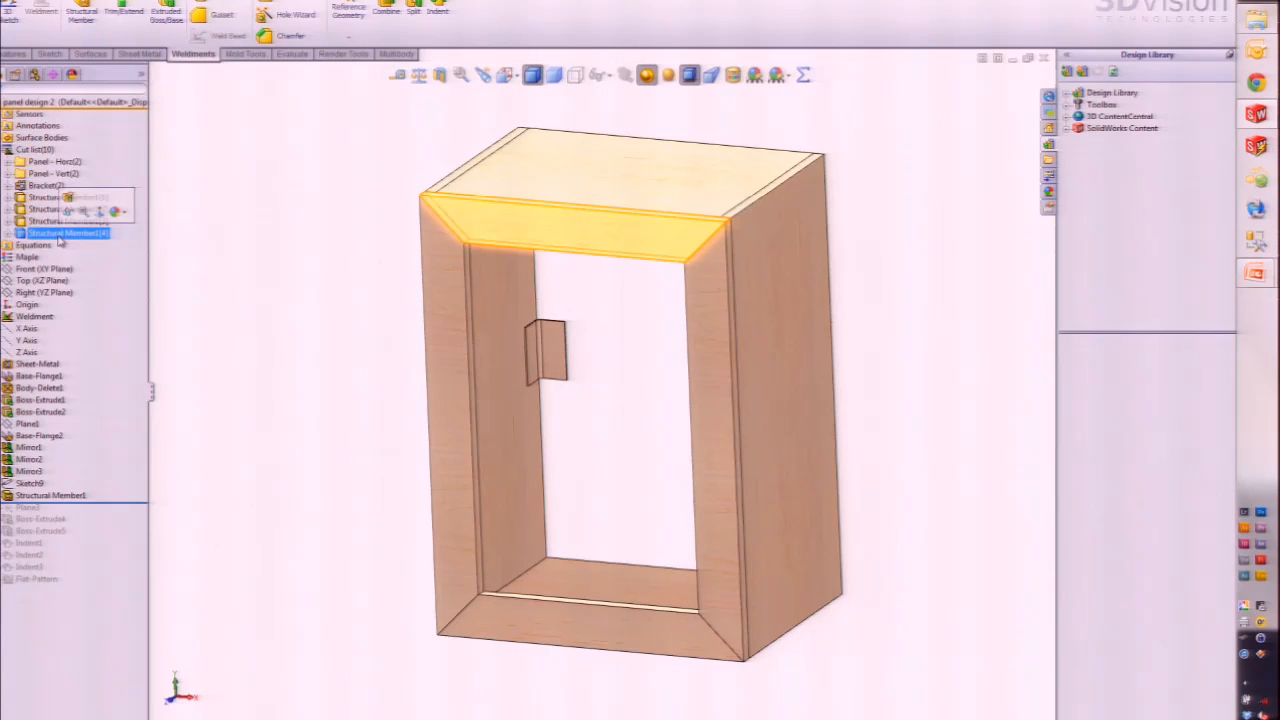
Step: Roll forward past Plane3, Boss-Extrude4 and Boss-Extrude5 to restore the extra panels
{"action": "left_click", "coordinate": [104, 503]}
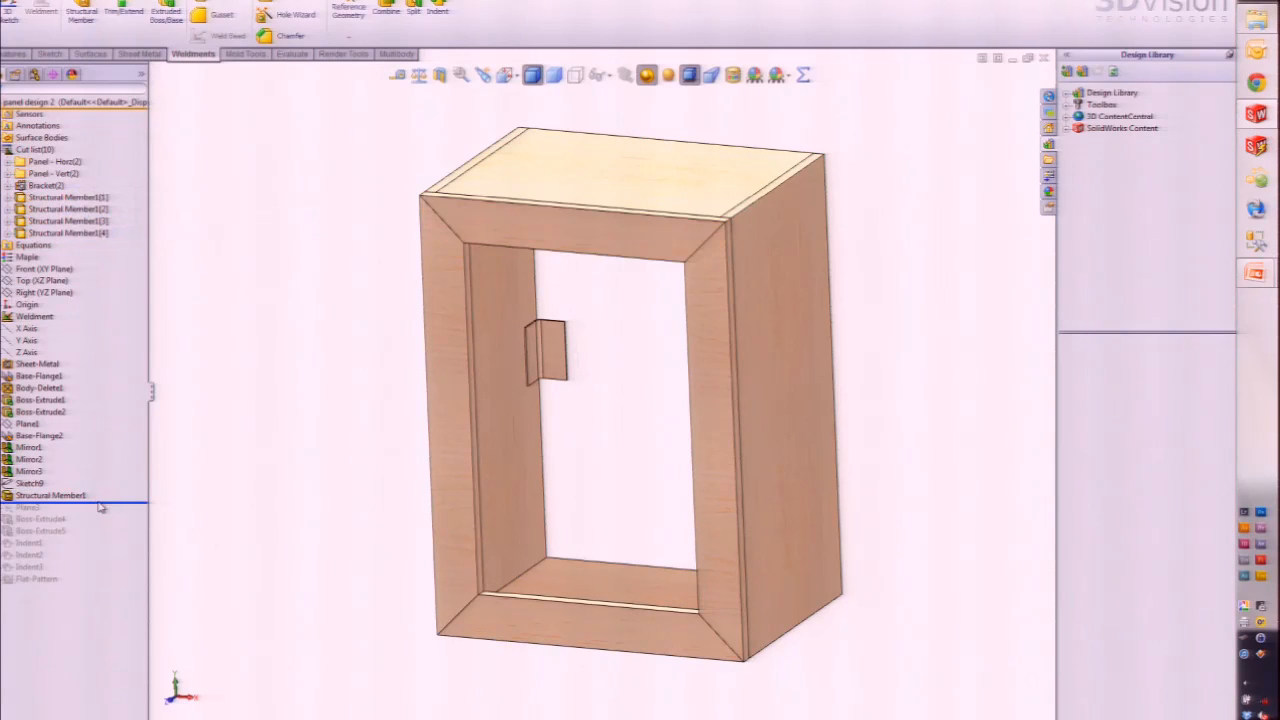
{"action": "key", "text": "Down"}
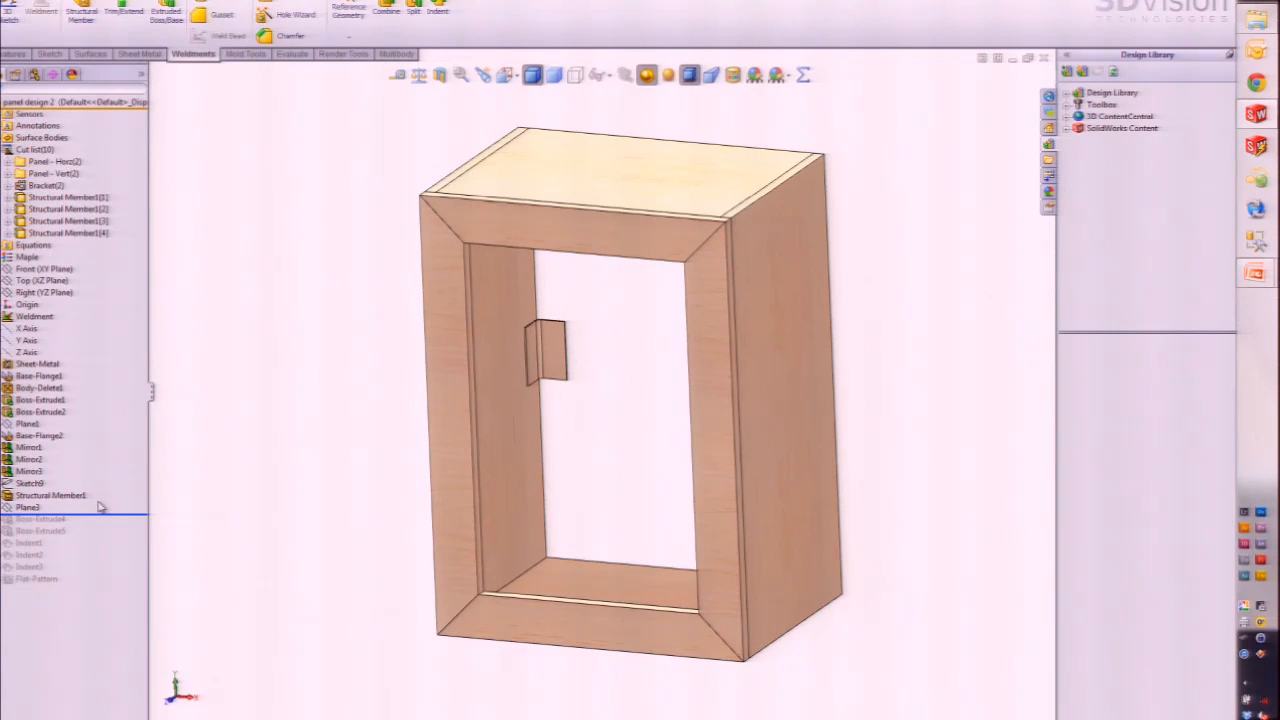
{"action": "key", "text": "Down"}
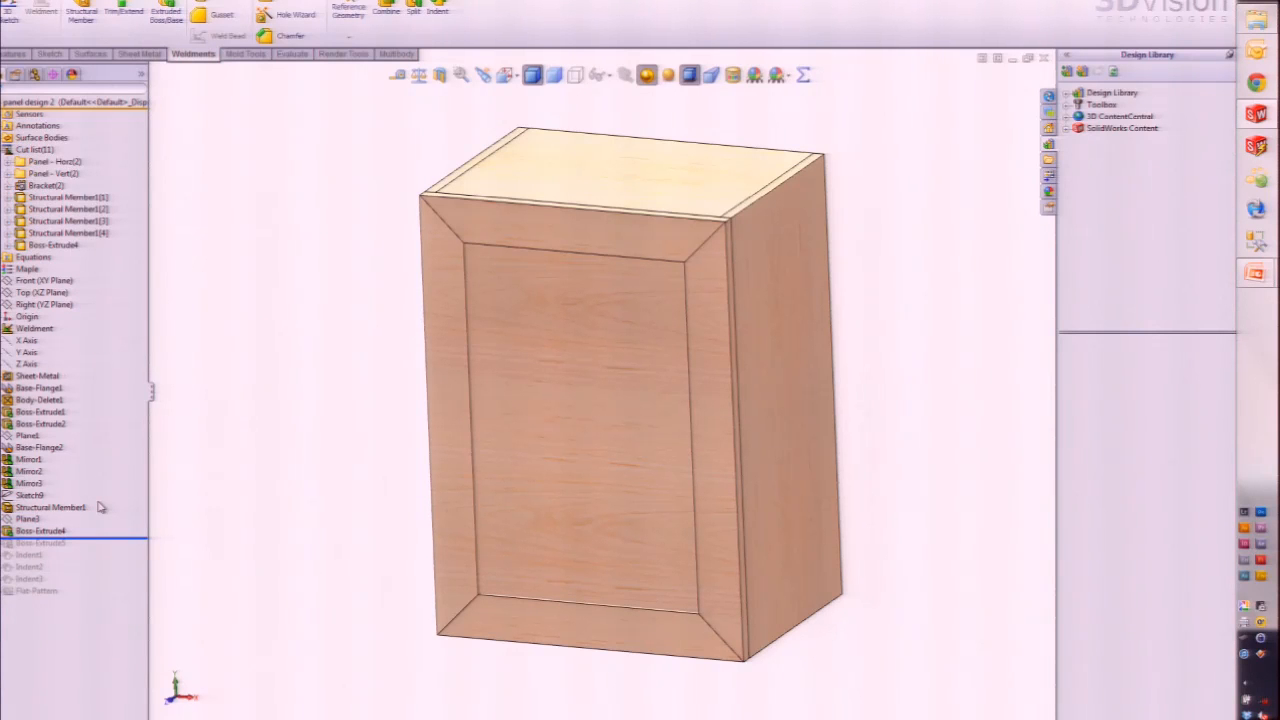
{"action": "key", "text": "Down"}
{"action": "middle_click_drag", "start_coordinate": [306, 517], "coordinate": [317, 543]}
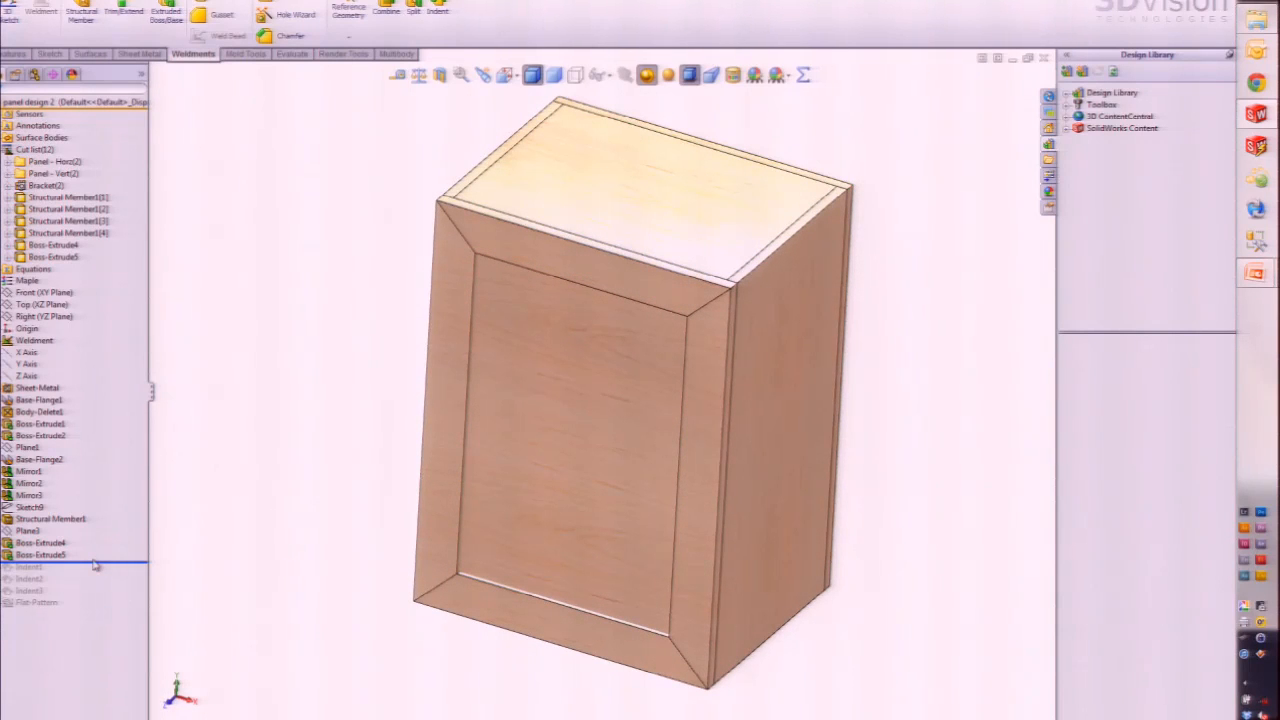
Step: Roll forward through Indent1, Indent2 and Indent3 and select them to view their recesses
{"action": "left_click_drag", "start_coordinate": [95, 564], "coordinate": [95, 567]}
{"action": "key", "text": "Down"}
{"action": "key", "text": "Down"}
{"action": "key", "text": "Down"}
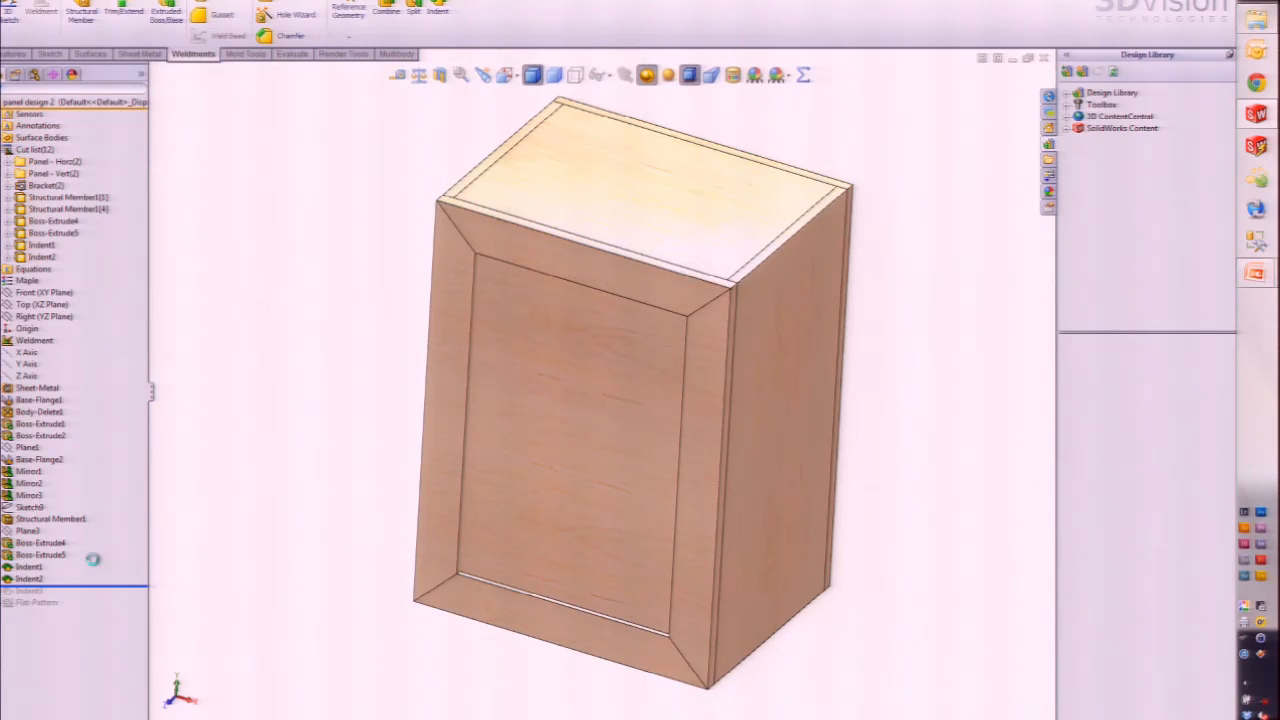
{"action": "left_click", "coordinate": [28, 567]}
{"action": "left_click", "coordinate": [28, 579], "text": "ctrl"}
{"action": "left_click", "coordinate": [28, 591], "text": "ctrl"}
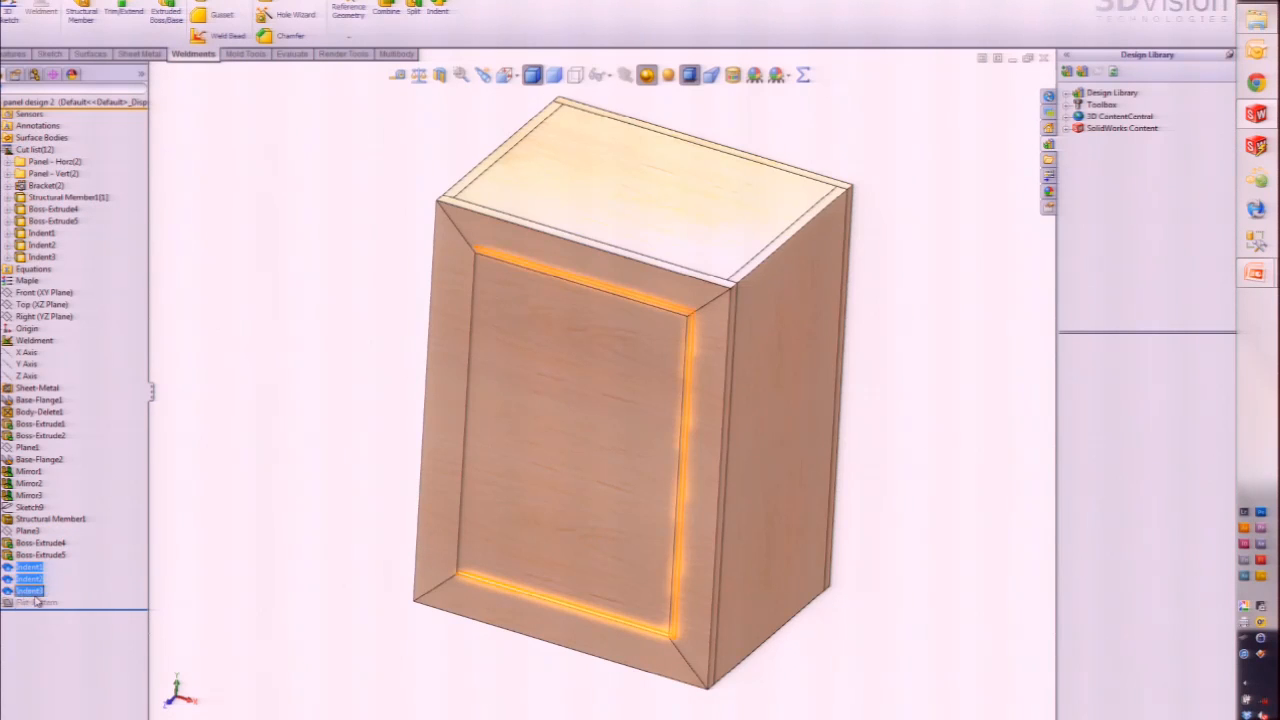
{"action": "middle_click_drag", "start_coordinate": [381, 537], "coordinate": [493, 487]}
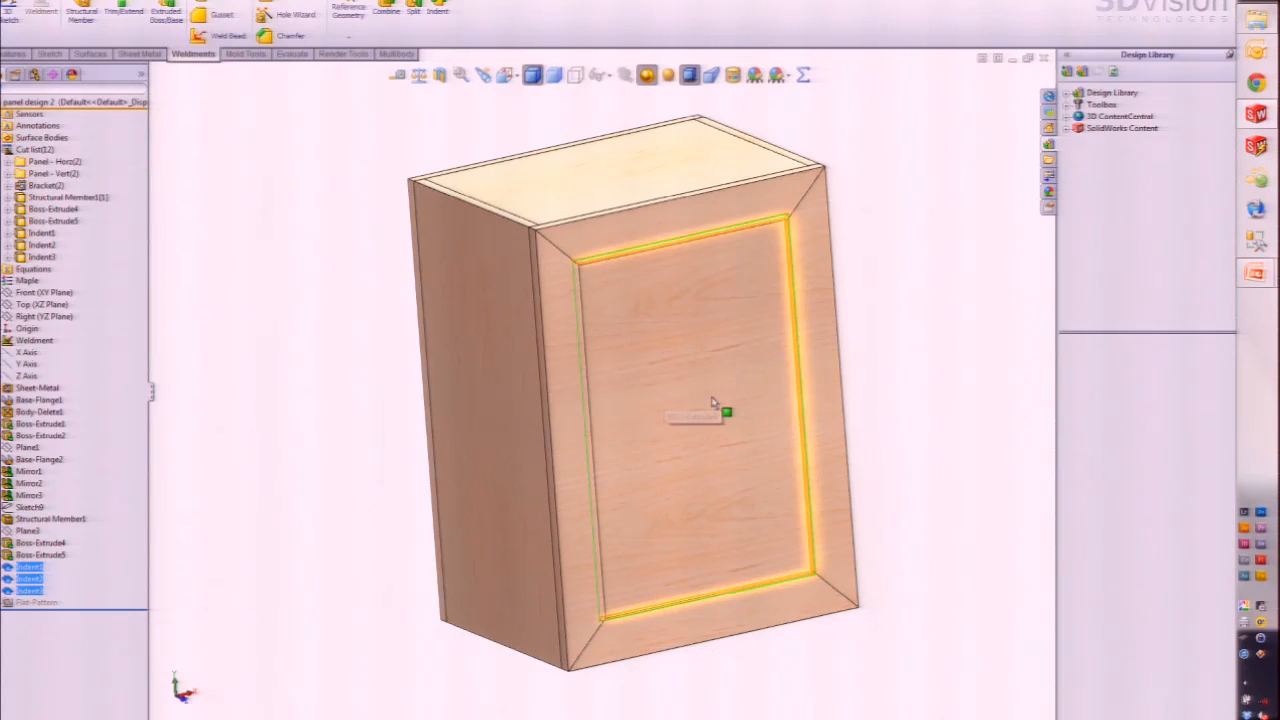
{"action": "right_click", "coordinate": [822, 309]}
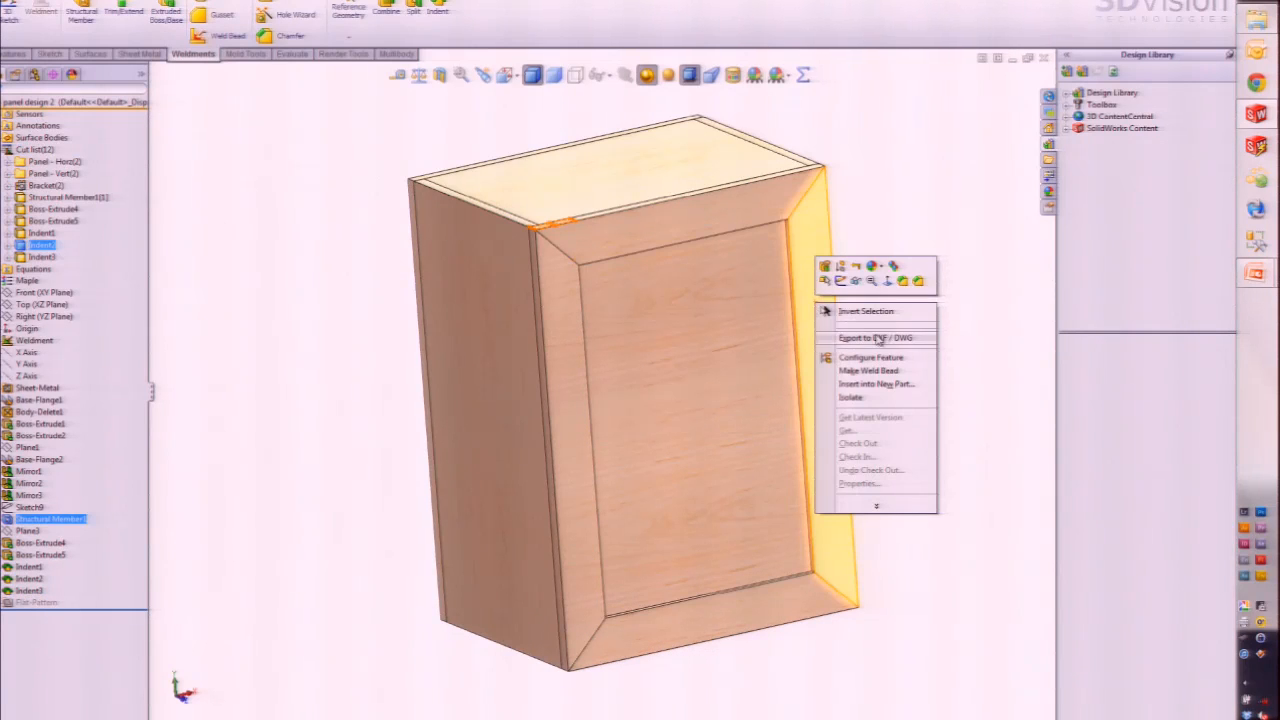
{"action": "left_click", "coordinate": [851, 398]}
{"action": "scroll", "coordinate": [810, 250], "scroll_direction": "down", "scroll_amount": 5}
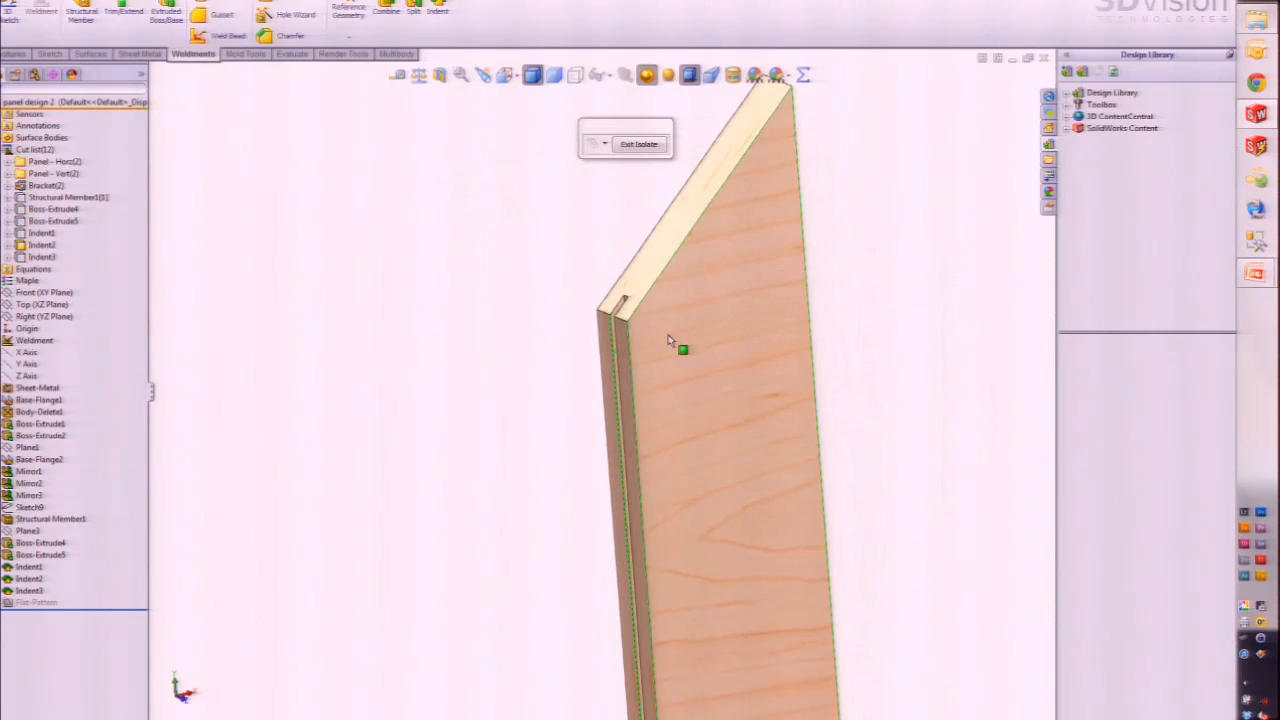
{"action": "scroll", "coordinate": [668, 340], "scroll_direction": "down", "scroll_amount": 5}
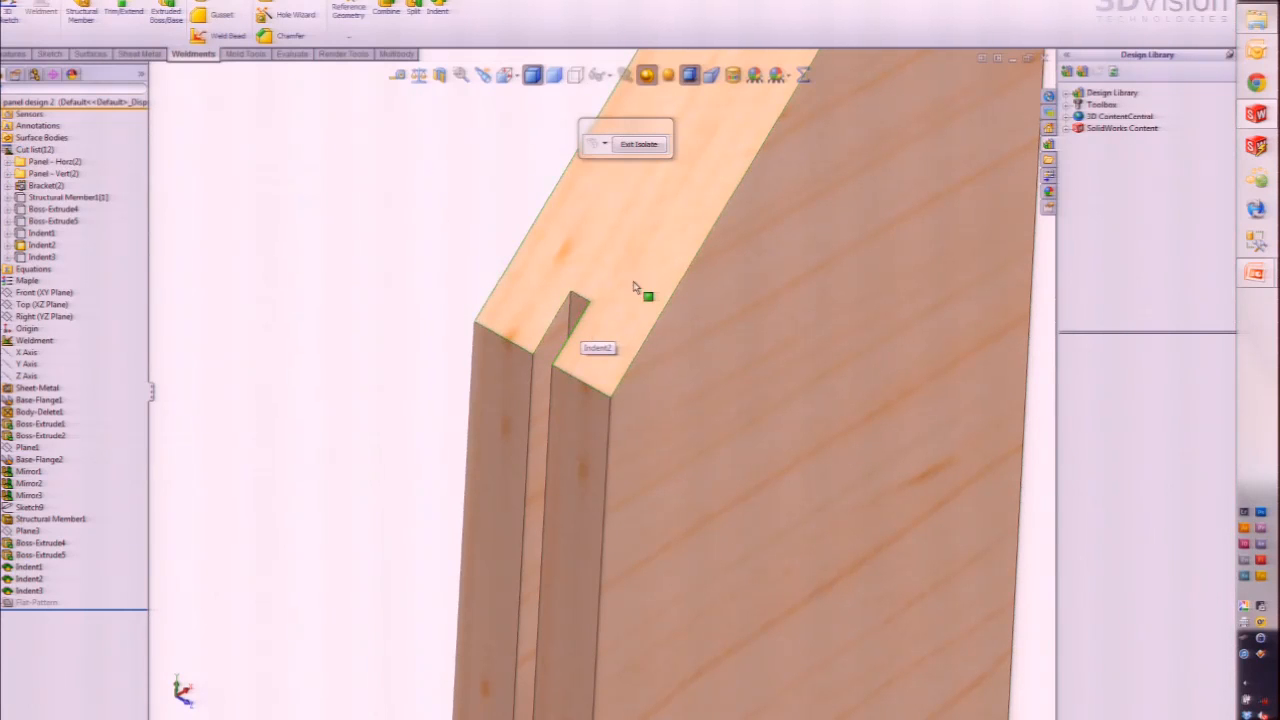
{"action": "left_click", "coordinate": [636, 144]}
{"action": "scroll", "coordinate": [530, 350], "scroll_direction": "up", "scroll_amount": 4}
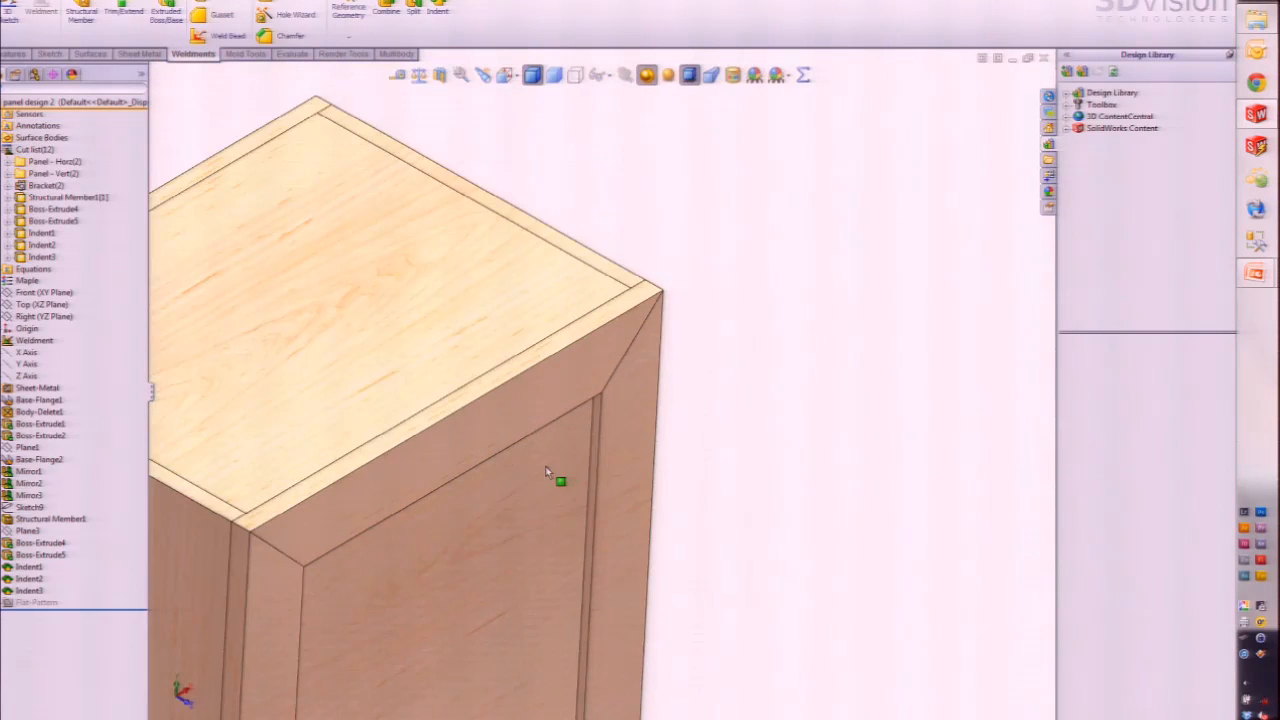
{"action": "key", "text": "ctrl+7"}
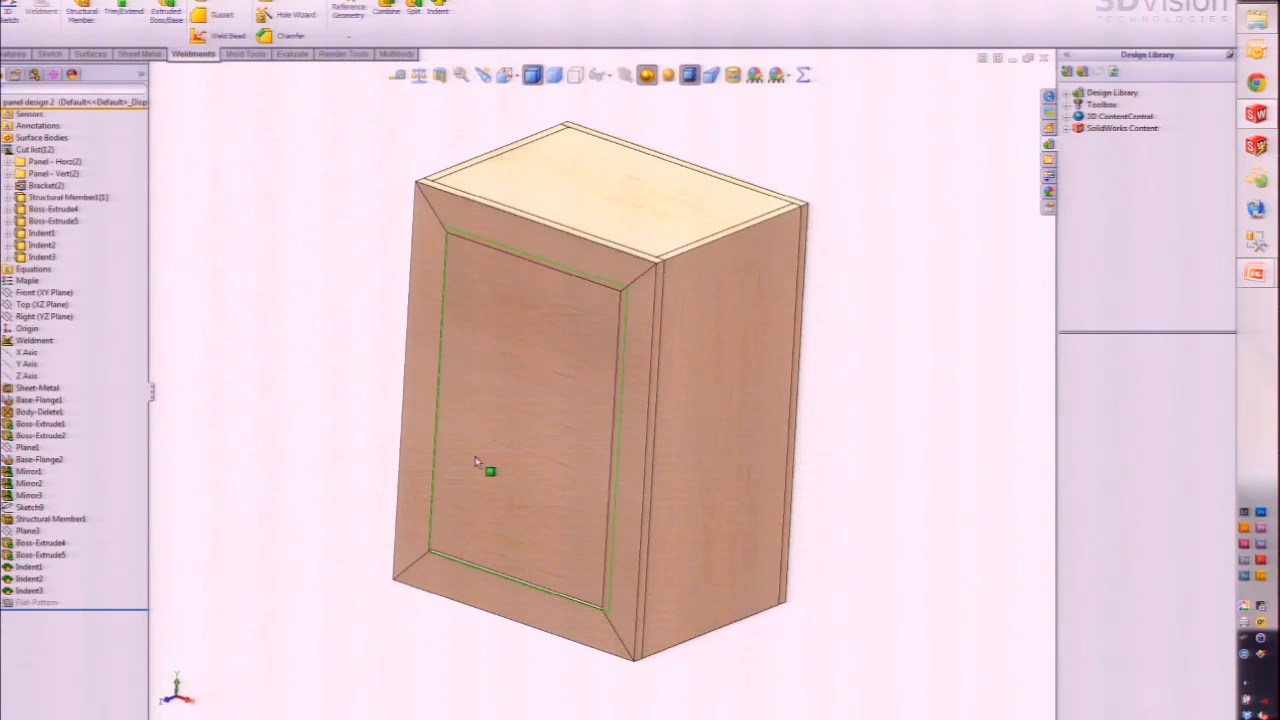
{"action": "left_click", "coordinate": [37, 603]}
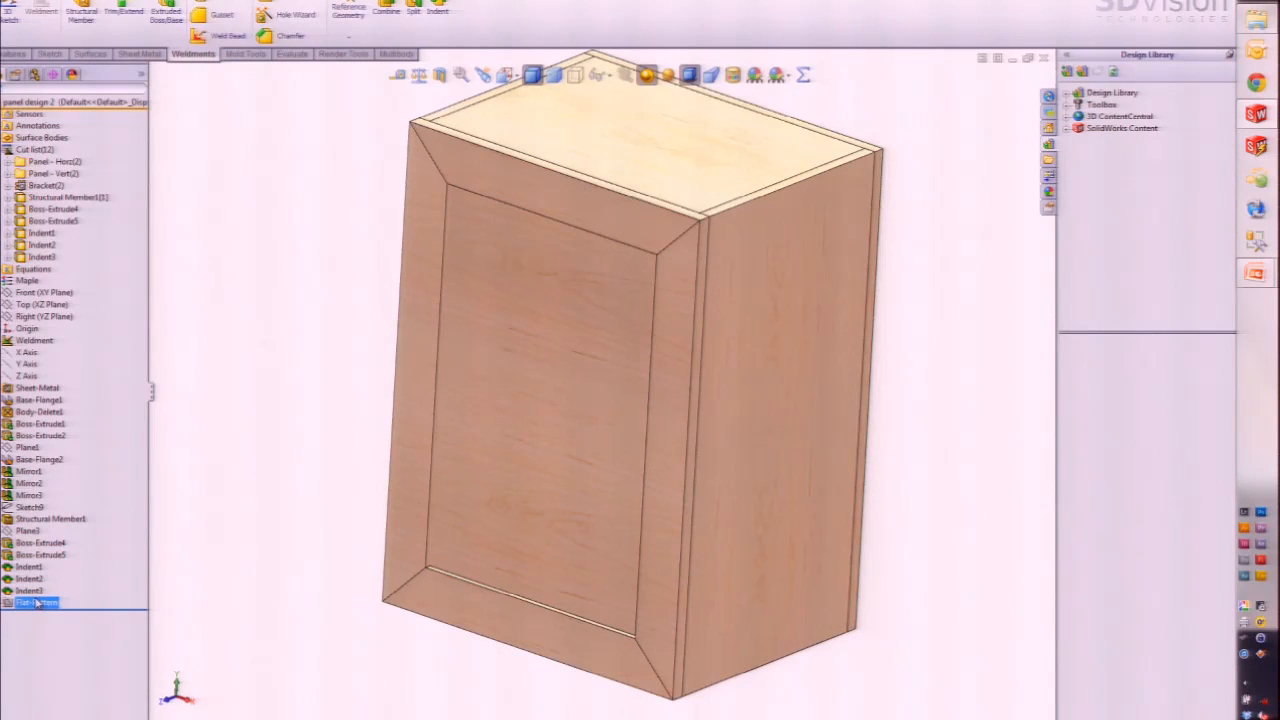
Step: Highlight Indent3 and Indent2, then start an asm_in assembly but cancel component placement
{"action": "left_click", "coordinate": [37, 592]}
{"action": "left_click", "coordinate": [39, 583]}
{"action": "left_click", "coordinate": [116, 0]}
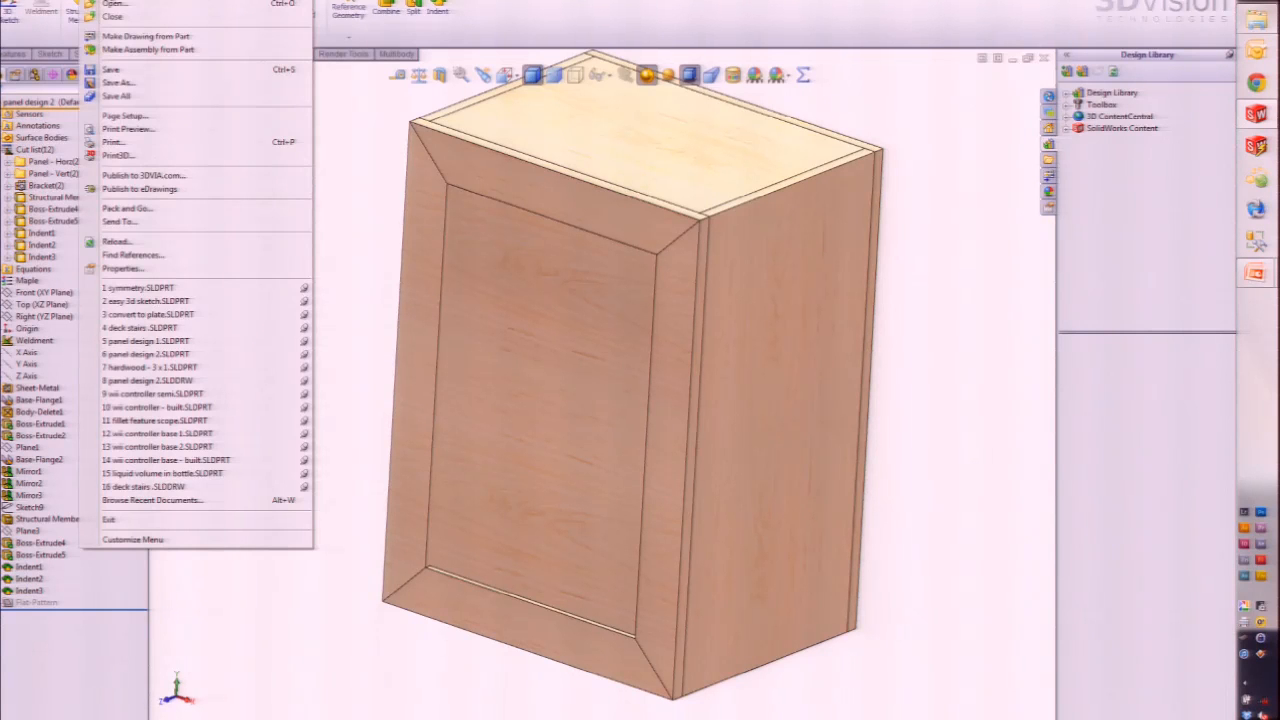
{"action": "left_click", "coordinate": [116, 0]}
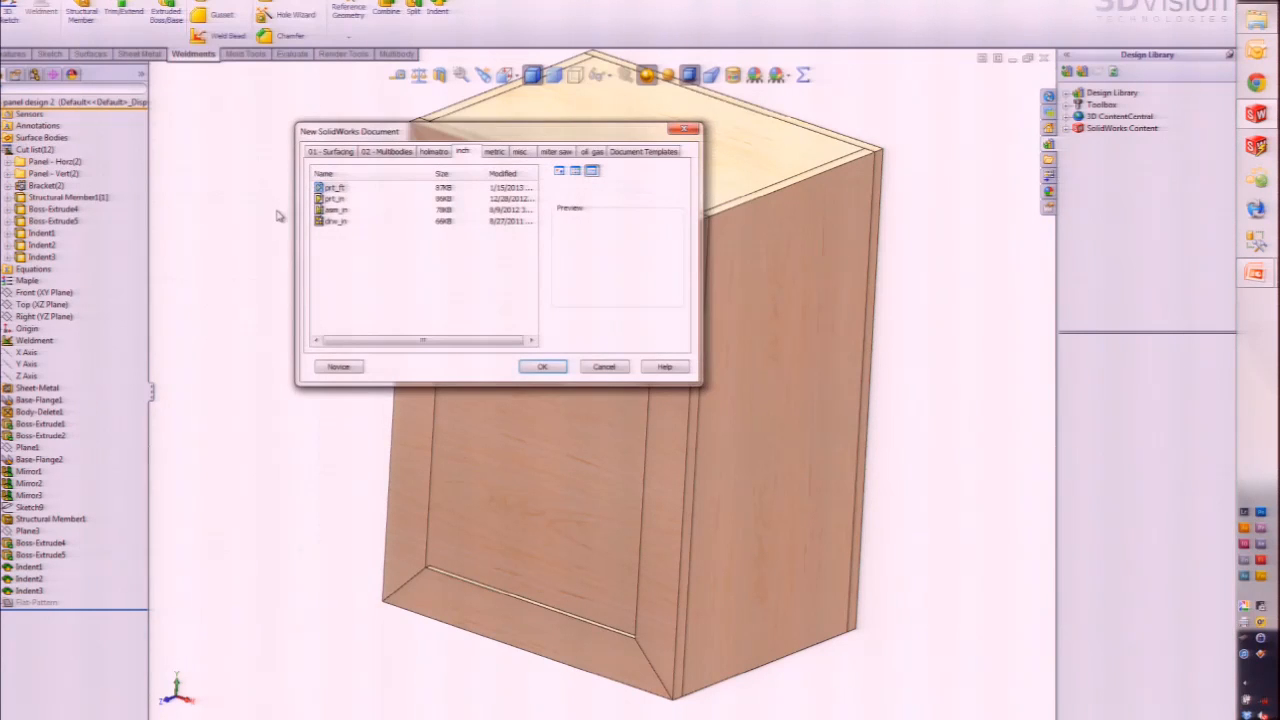
{"action": "double_click", "coordinate": [336, 209]}
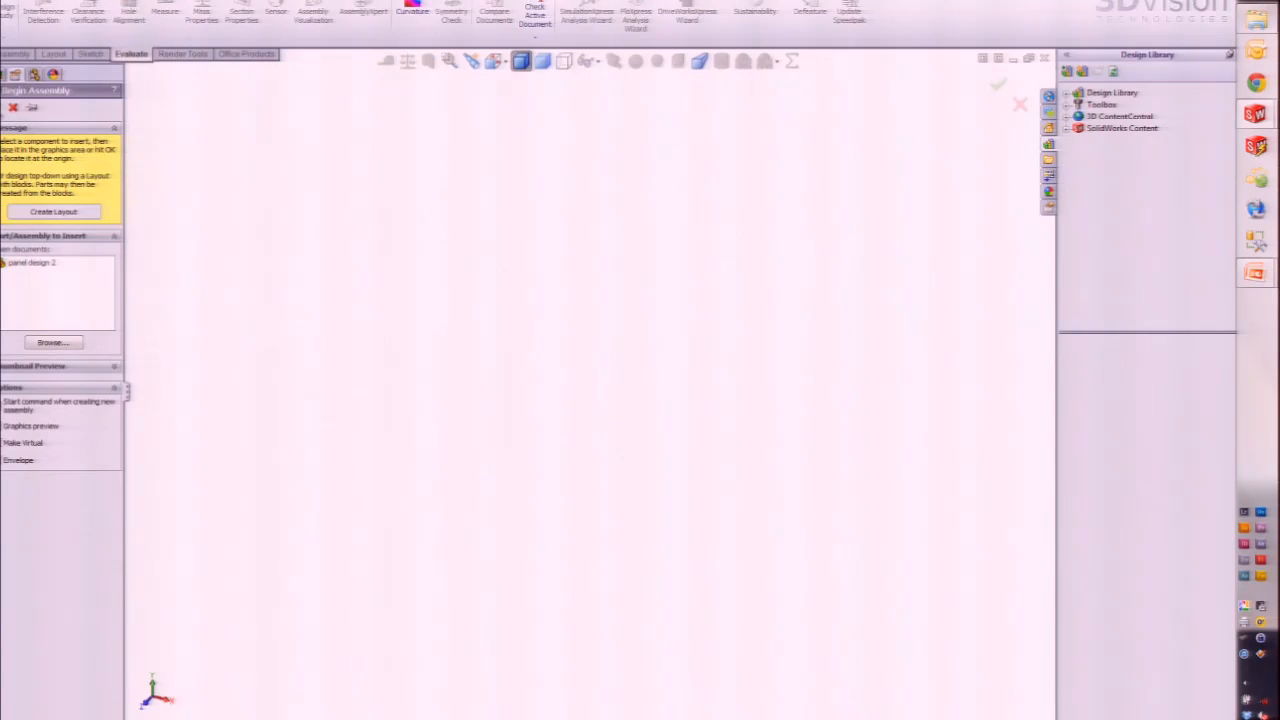
{"action": "left_click", "coordinate": [2, 111]}
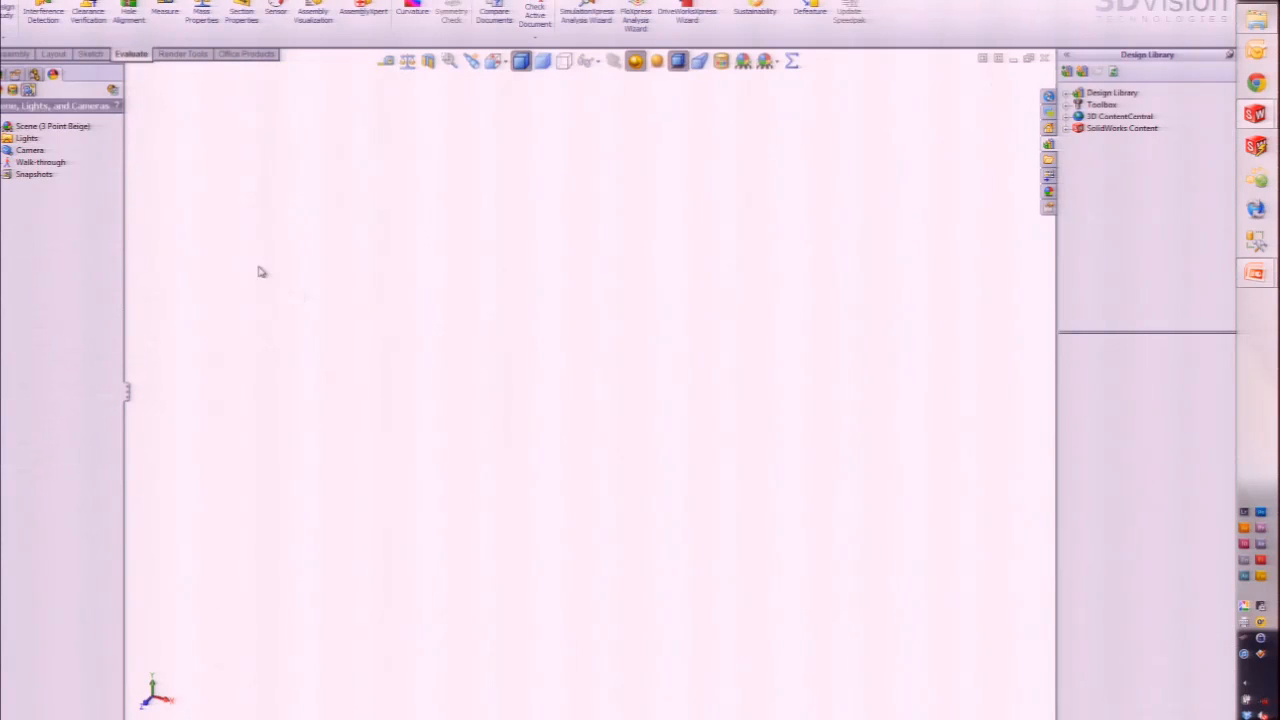
{"action": "left_click", "coordinate": [15, 75]}
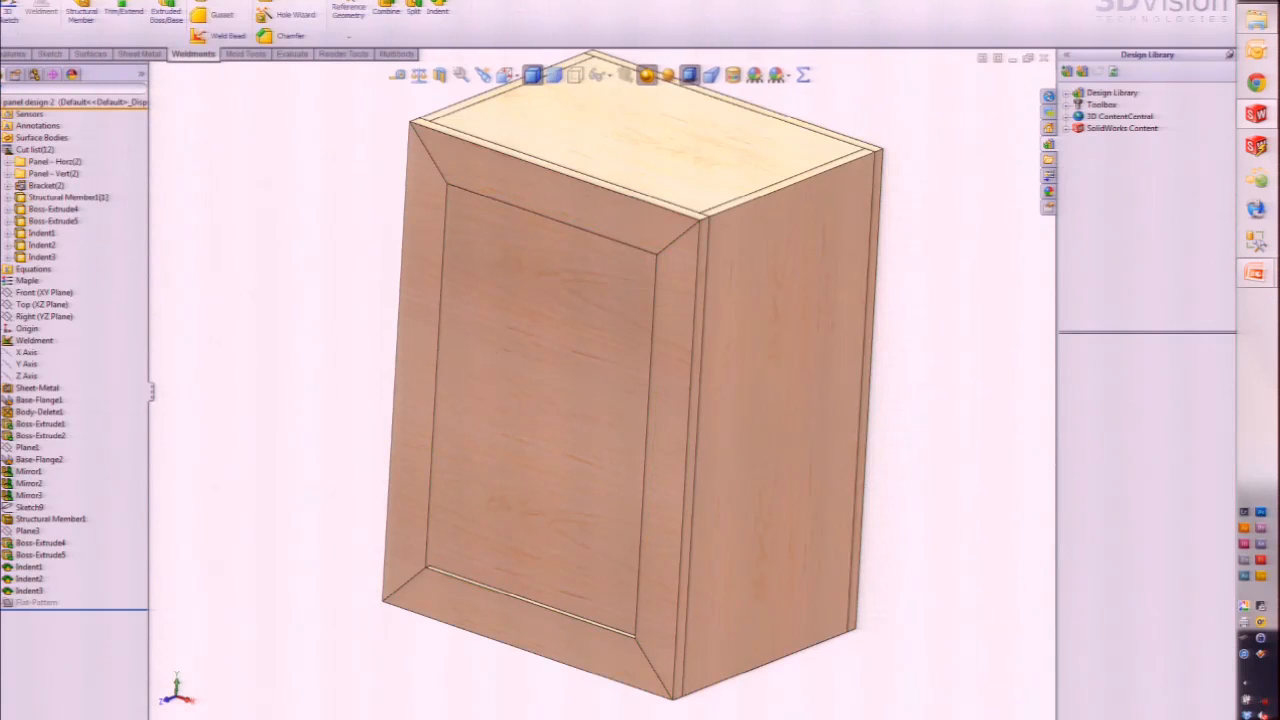
Step: Make a new assembly from the cabinet part and place panel design 2 in it
{"action": "left_click", "coordinate": [132, 4]}
{"action": "left_click", "coordinate": [140, 13]}
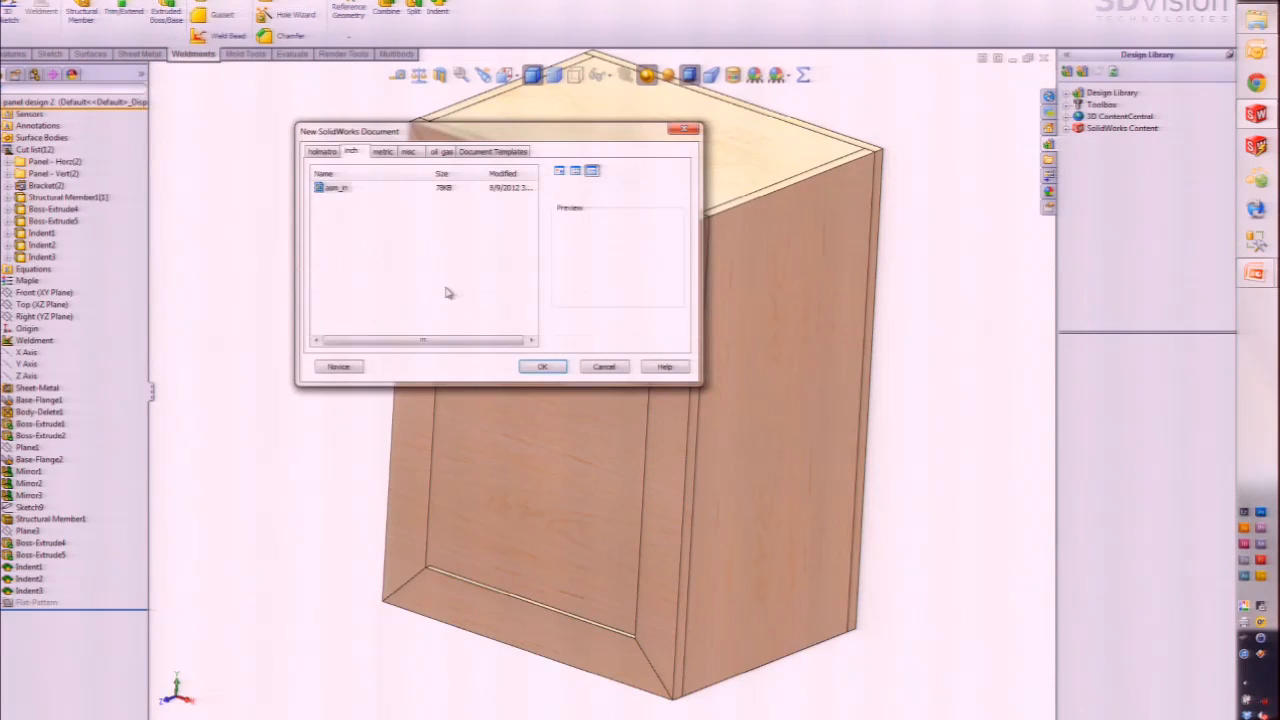
{"action": "key", "text": "Return"}
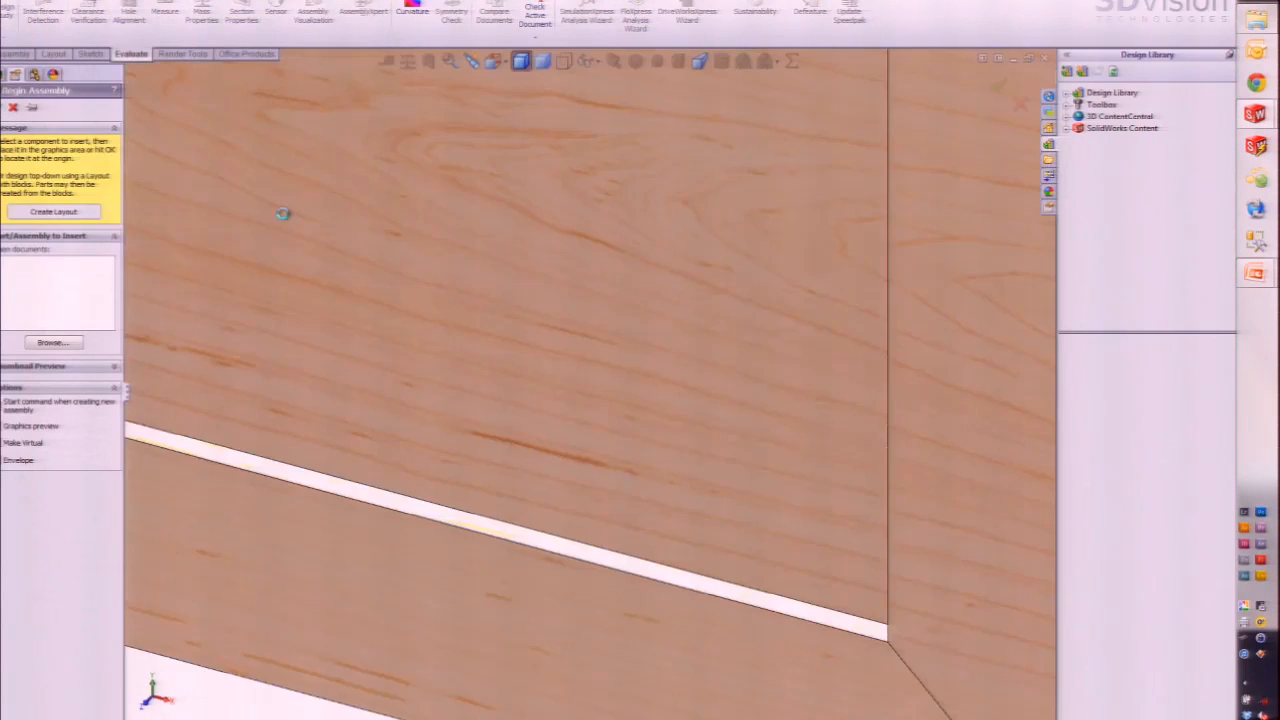
{"action": "left_click", "coordinate": [283, 213]}
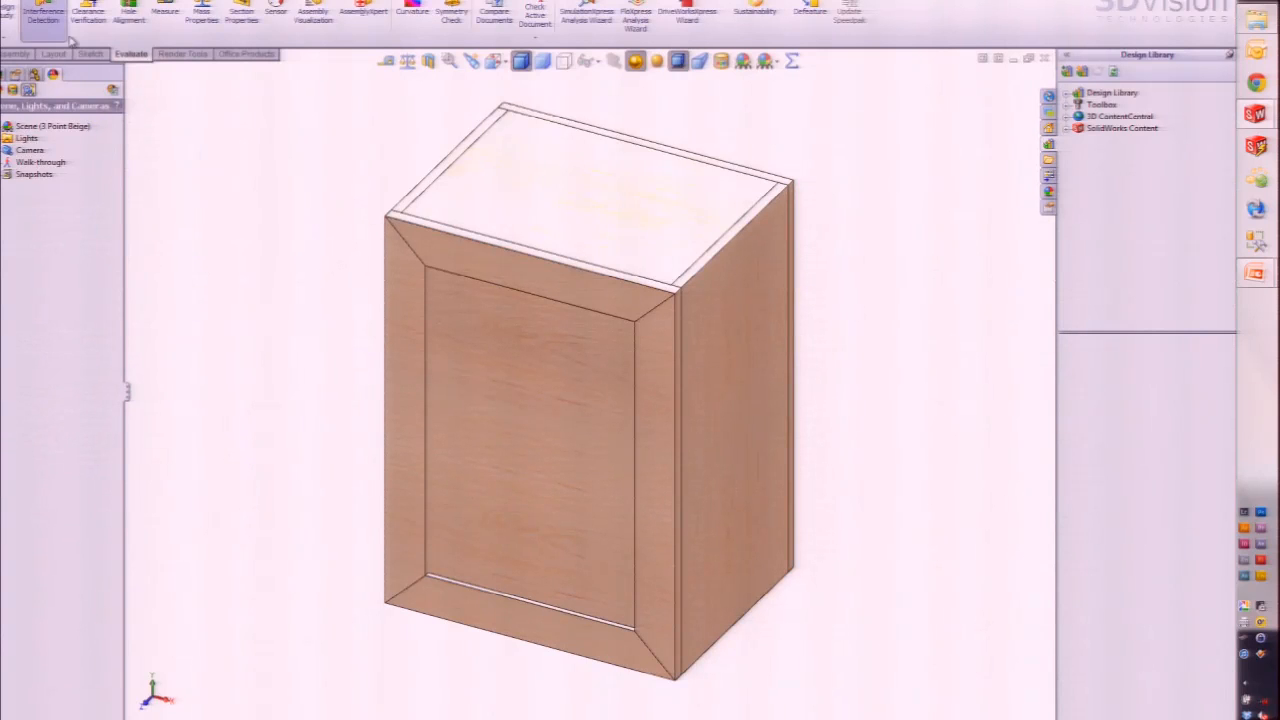
Step: Turn on Include multibody part interferences in Interference Detection
{"action": "left_click", "coordinate": [42, 12]}
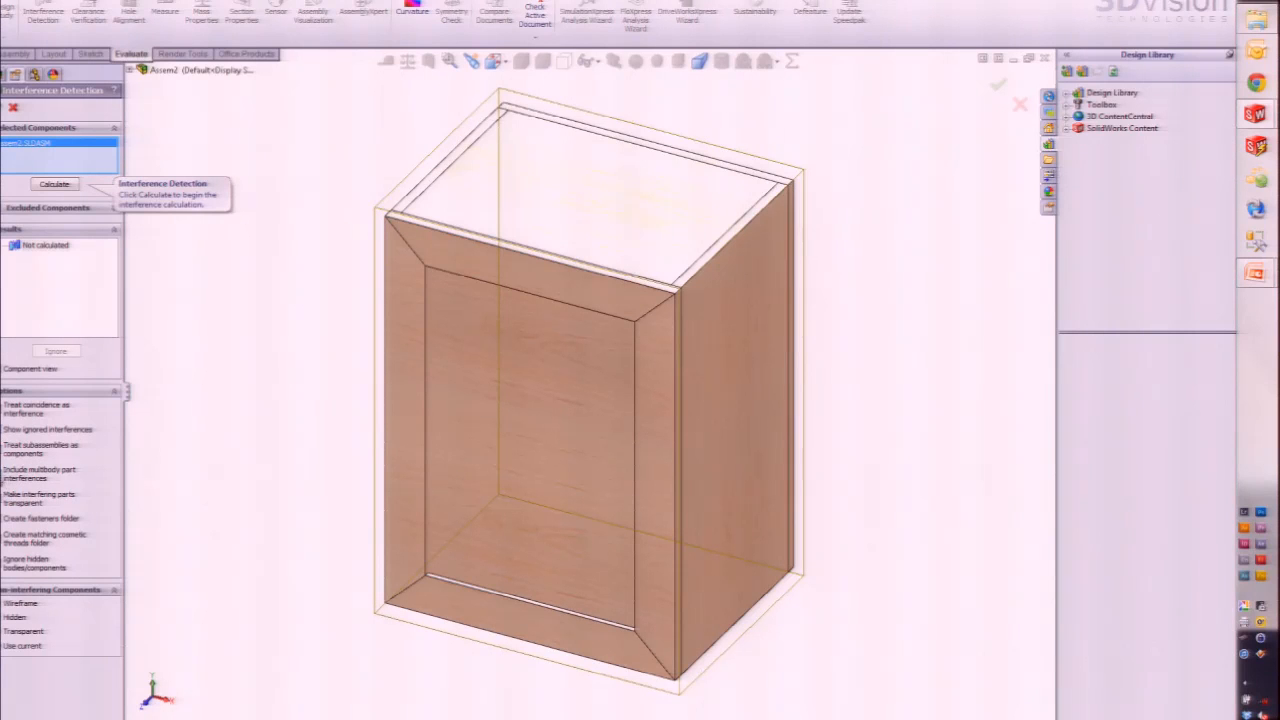
{"action": "left_click", "coordinate": [1, 479]}
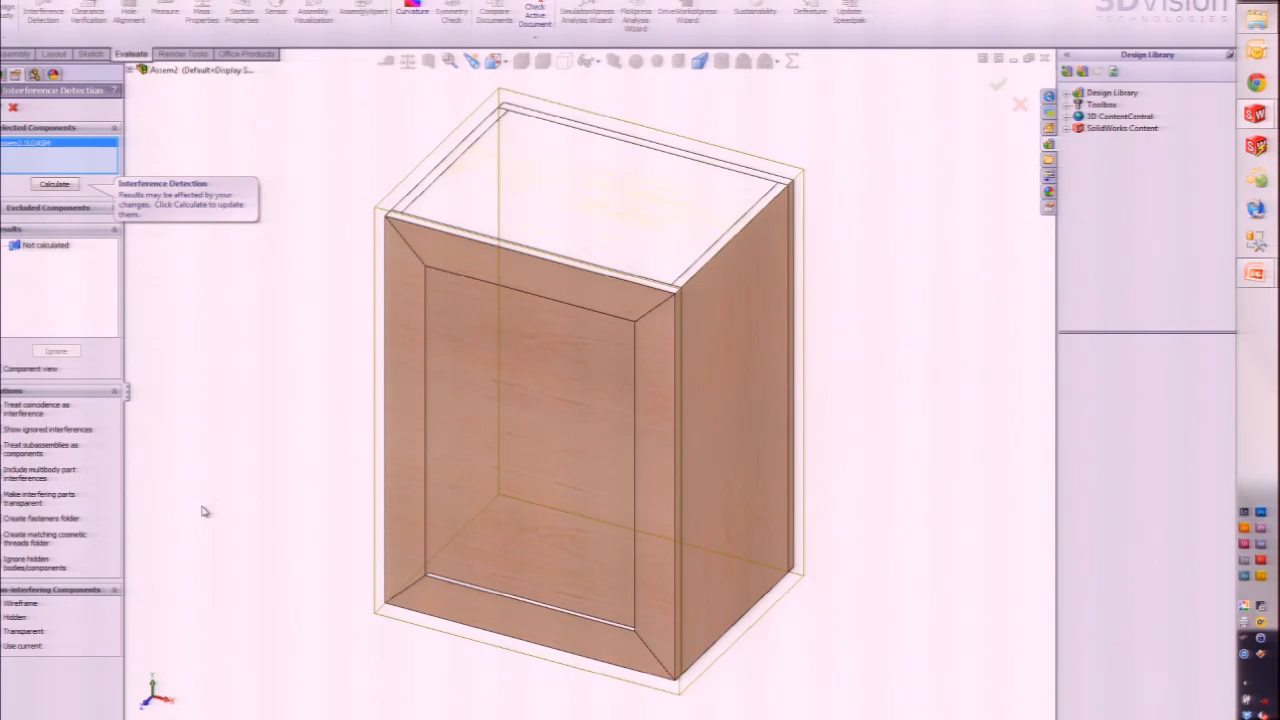
{"action": "left_click", "coordinate": [1, 107]}
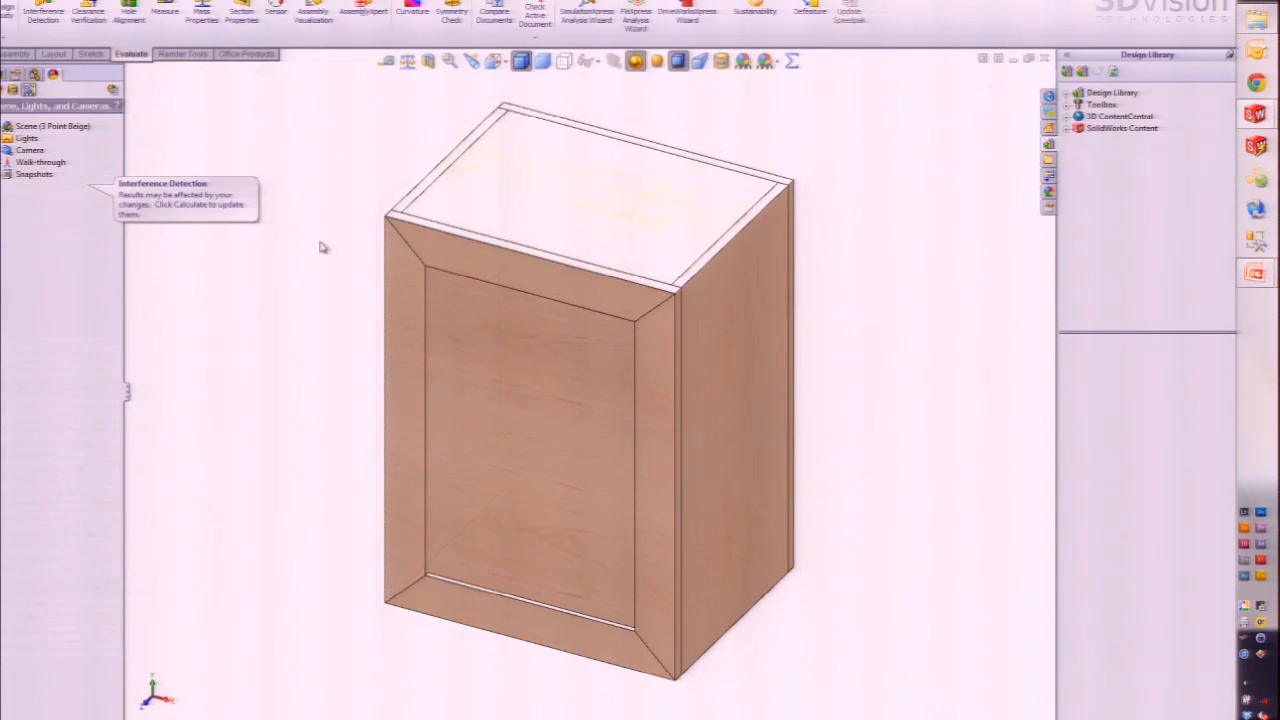
Step: Calculate interferences and zoom to Interference1, 0.76 in^3 at the front frame
{"action": "left_click", "coordinate": [42, 12]}
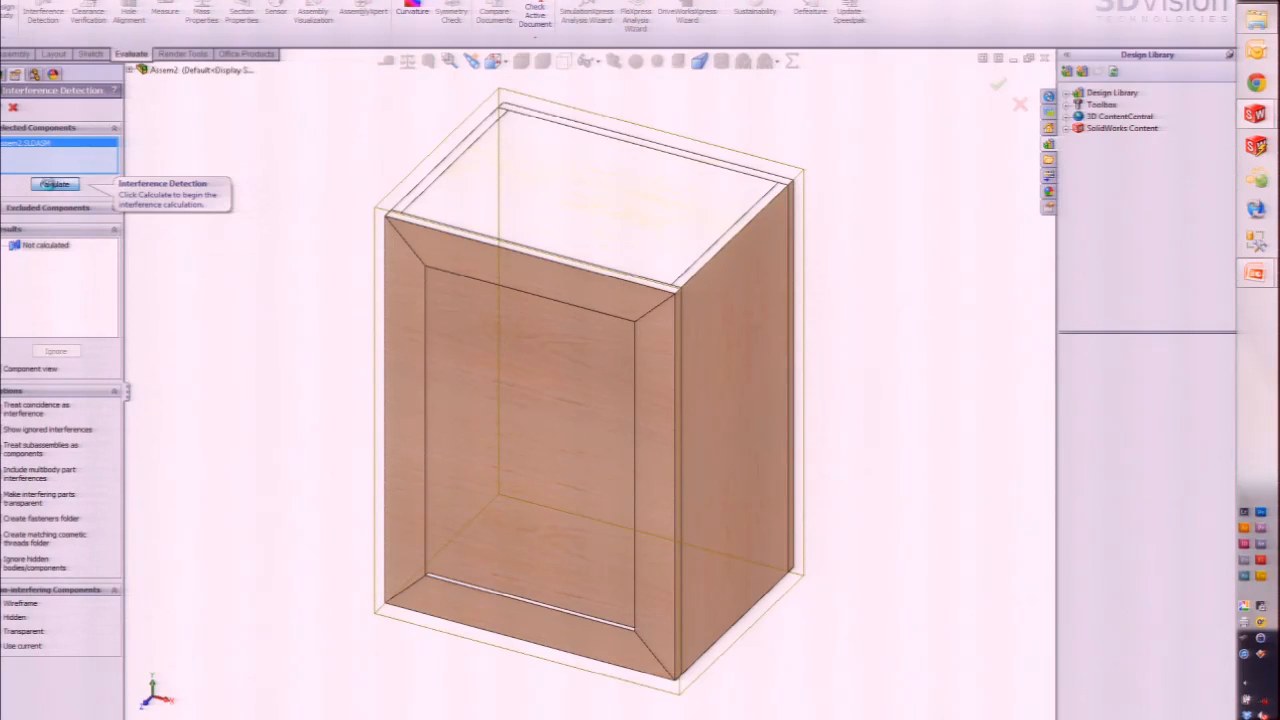
{"action": "left_click", "coordinate": [54, 187]}
{"action": "scroll", "coordinate": [464, 331], "scroll_direction": "down", "scroll_amount": 8}
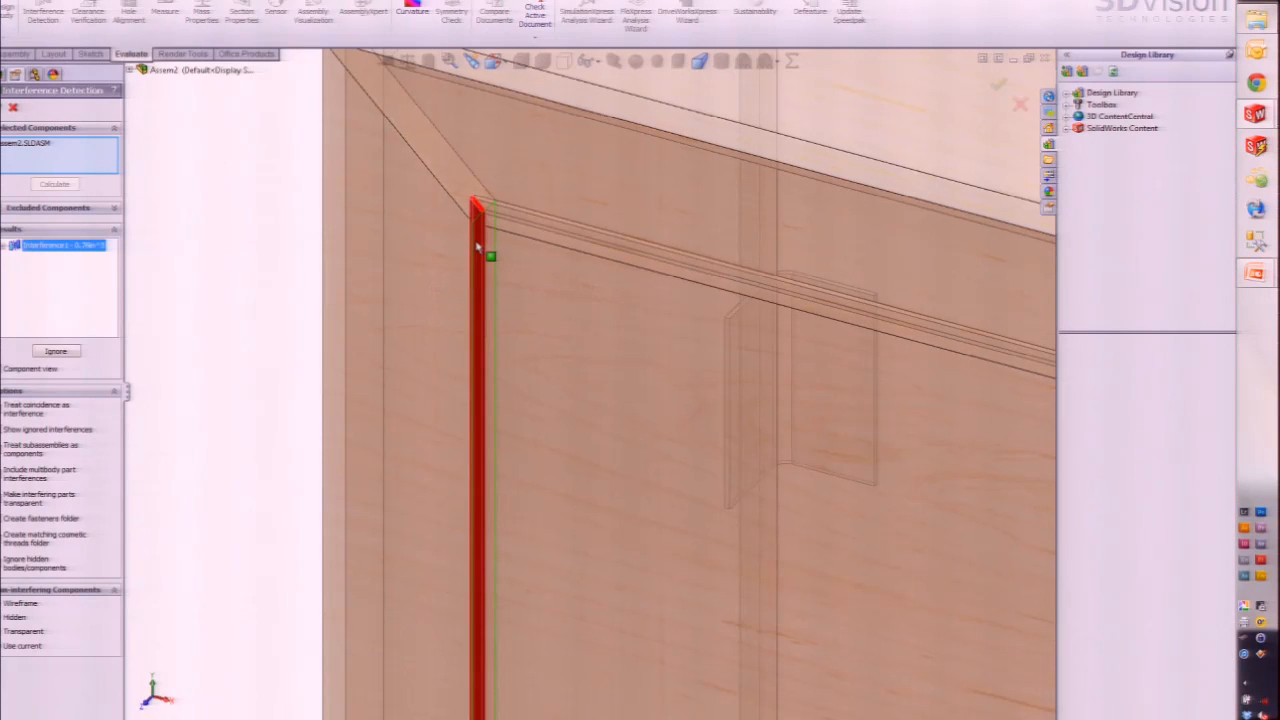
{"action": "scroll", "coordinate": [940, 240], "scroll_direction": "up", "scroll_amount": 5}
{"action": "scroll", "coordinate": [620, 263], "scroll_direction": "up", "scroll_amount": 4}
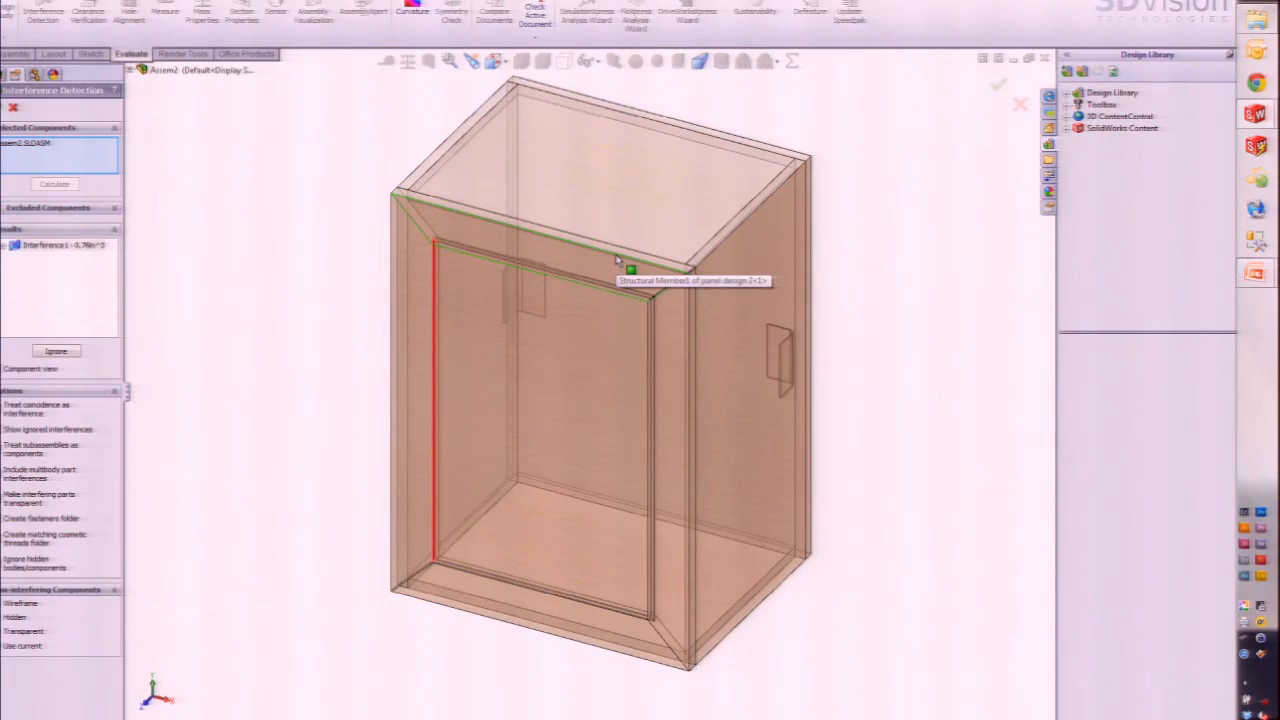
Step: Close the interference check and the assembly without saving
{"action": "left_click", "coordinate": [1019, 105]}
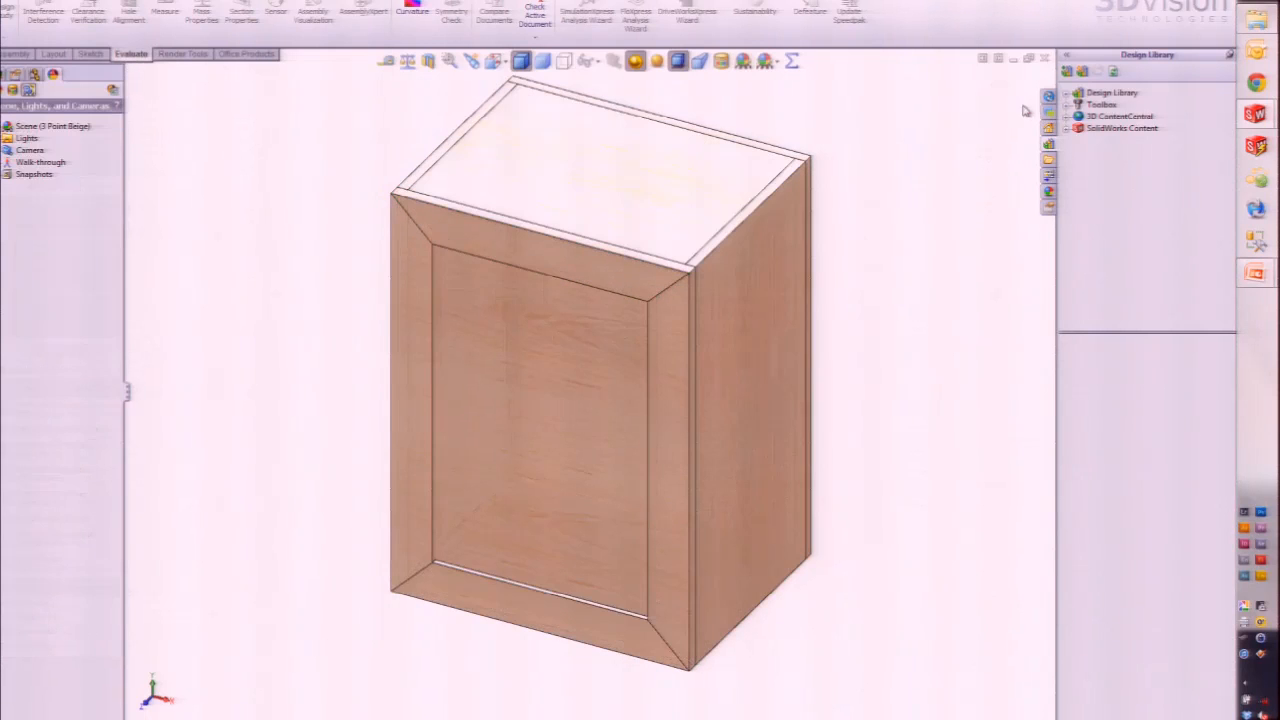
{"action": "left_click", "coordinate": [1044, 58]}
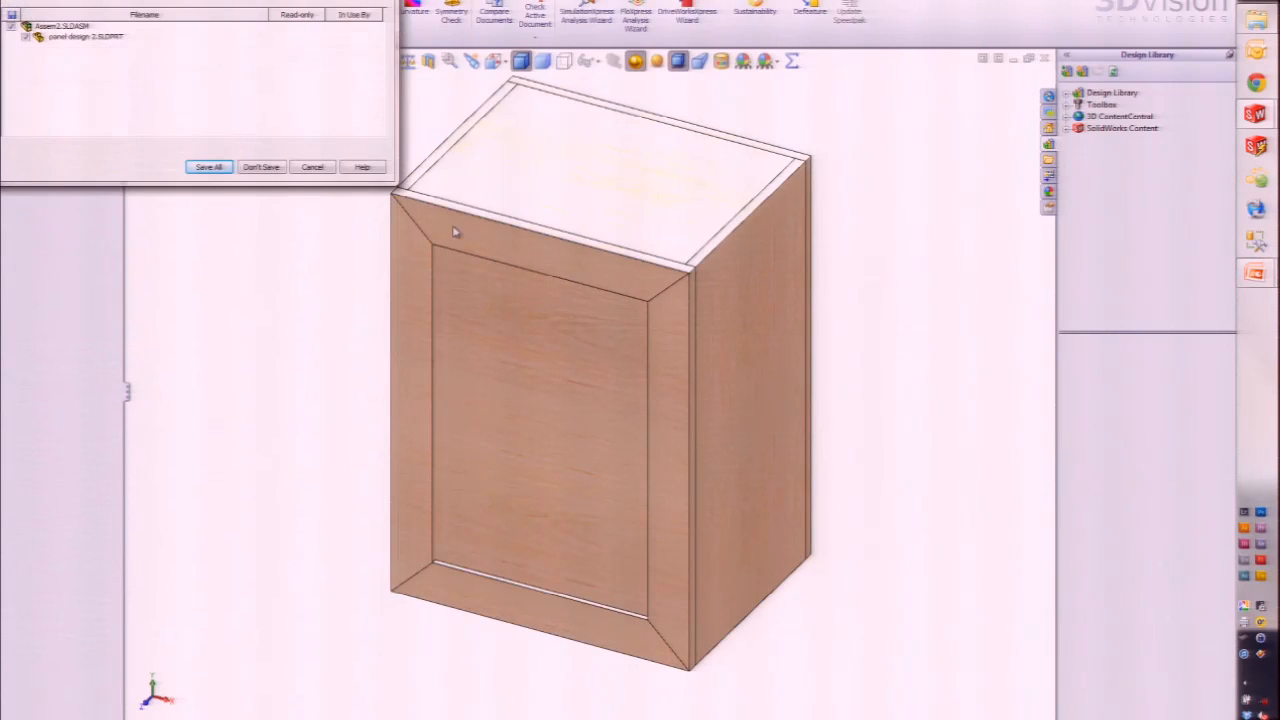
{"action": "left_click", "coordinate": [261, 167]}
Step: Isolate the door panel and left Structural Member1 body to expose their overlap
{"action": "middle_click_drag", "start_coordinate": [500, 371], "coordinate": [545, 380]}
{"action": "middle_click_drag", "start_coordinate": [545, 380], "coordinate": [550, 394]}
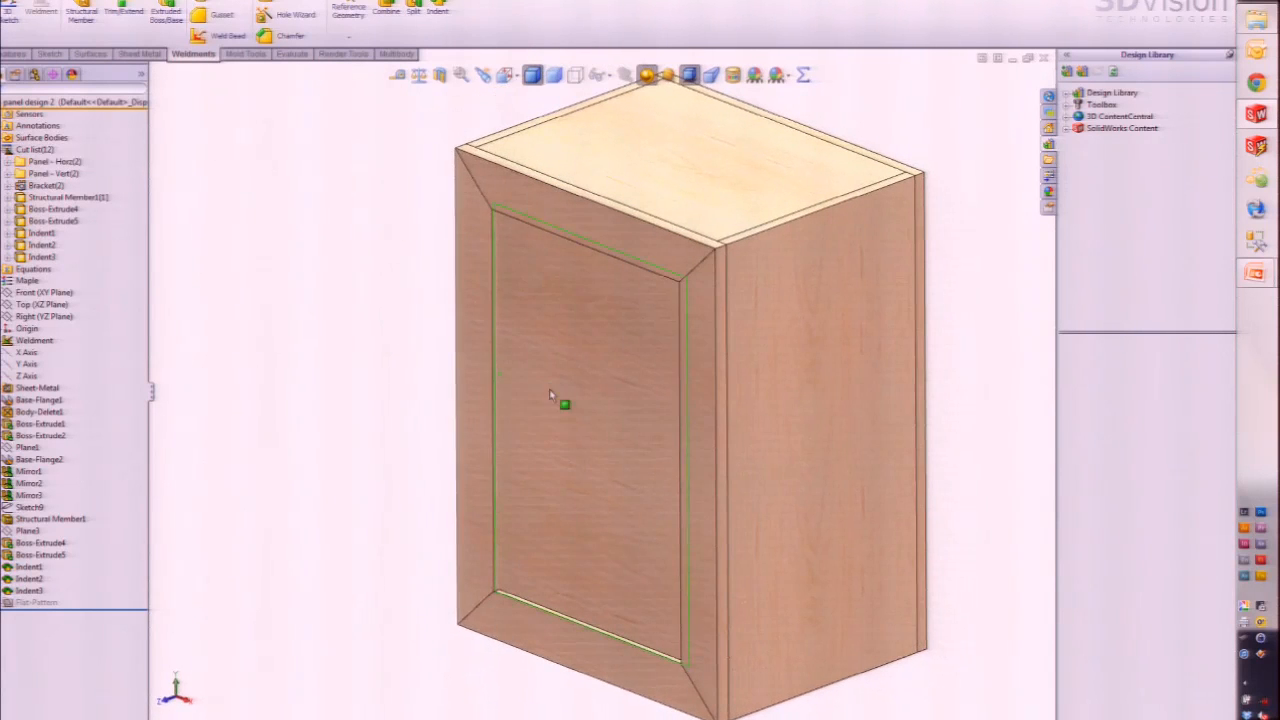
{"action": "left_click", "coordinate": [543, 283]}
{"action": "left_click", "coordinate": [479, 285], "text": "ctrl"}
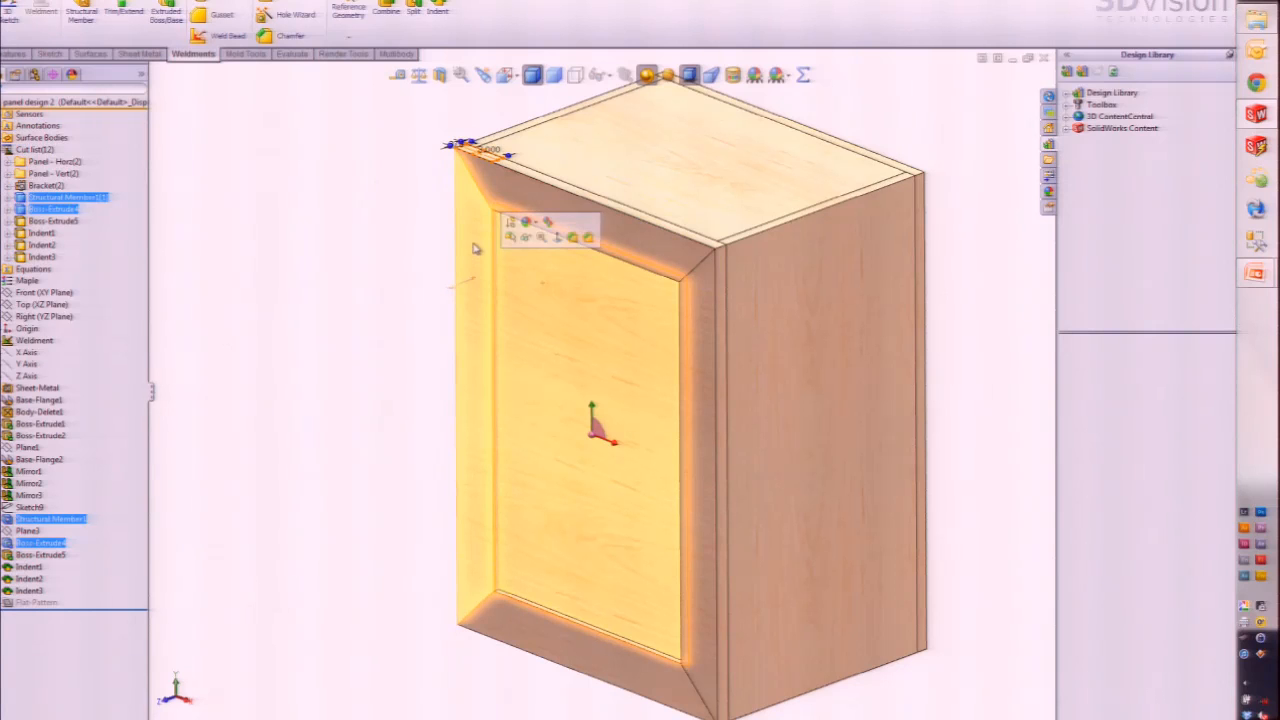
{"action": "right_click", "coordinate": [480, 247]}
{"action": "left_click", "coordinate": [508, 297]}
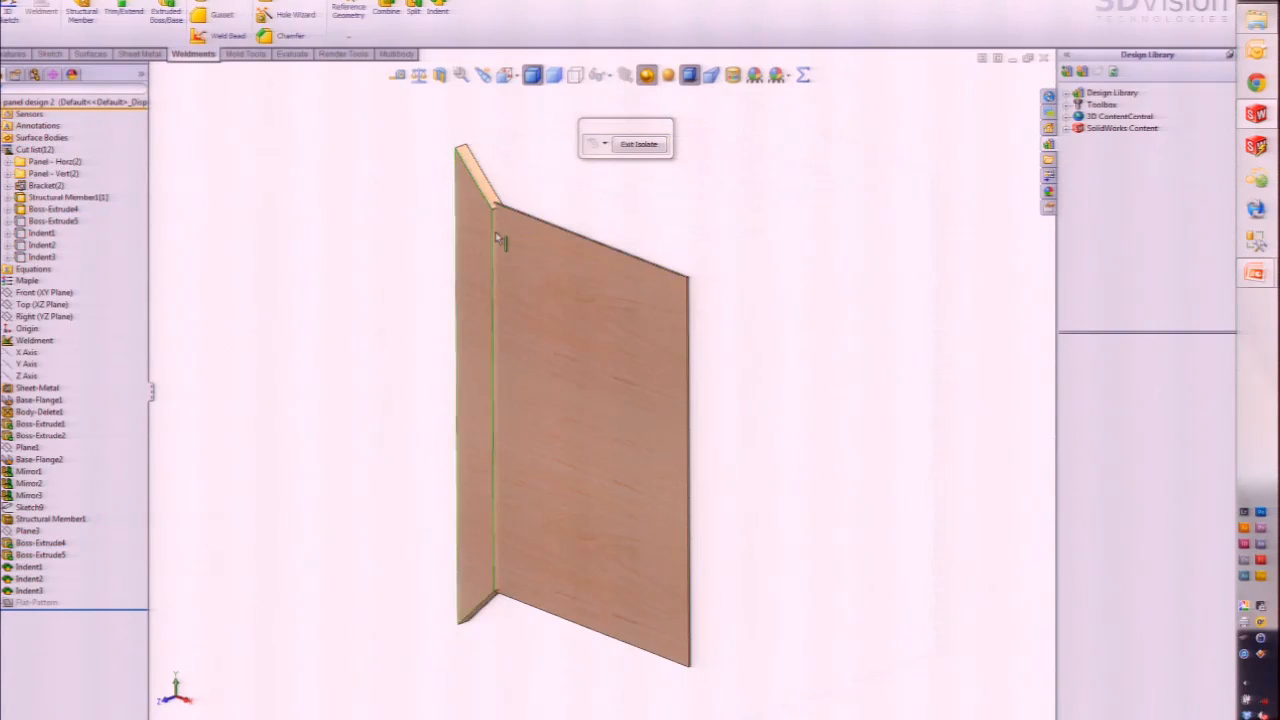
{"action": "scroll", "coordinate": [503, 226], "scroll_direction": "down", "scroll_amount": 3}
{"action": "scroll", "coordinate": [505, 228], "scroll_direction": "down", "scroll_amount": 3}
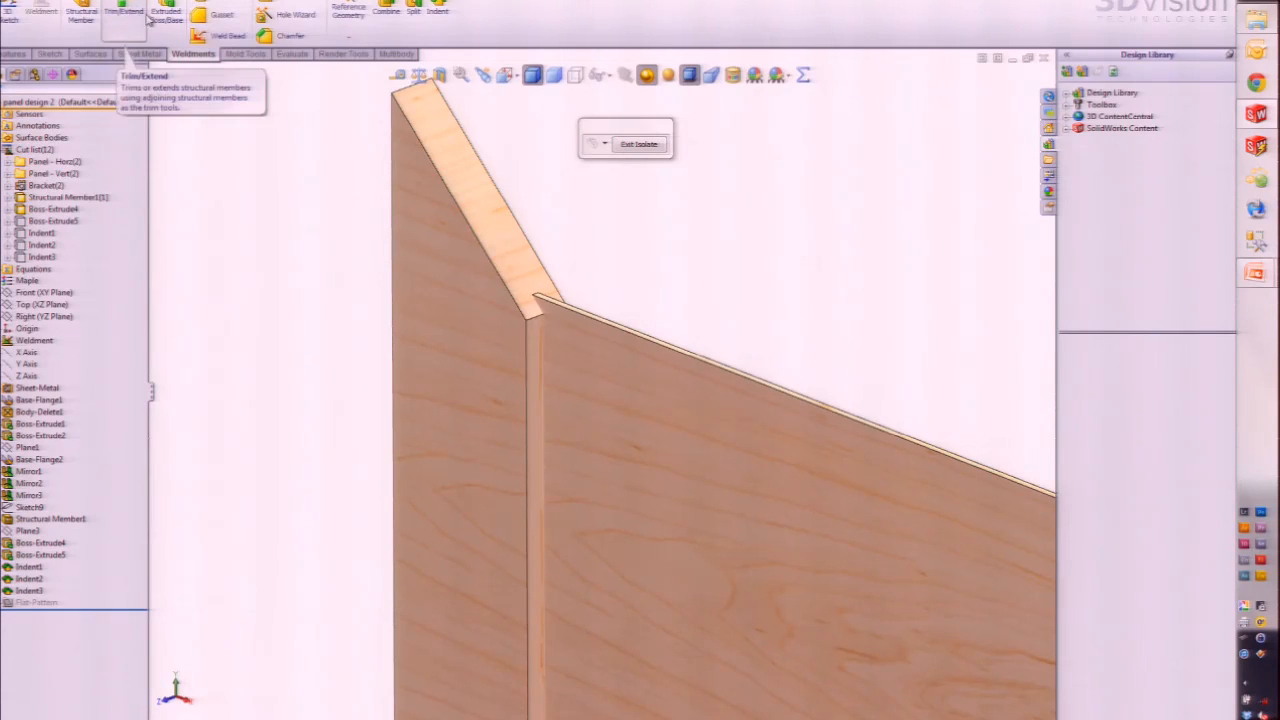
{"action": "left_click", "coordinate": [396, 53]}
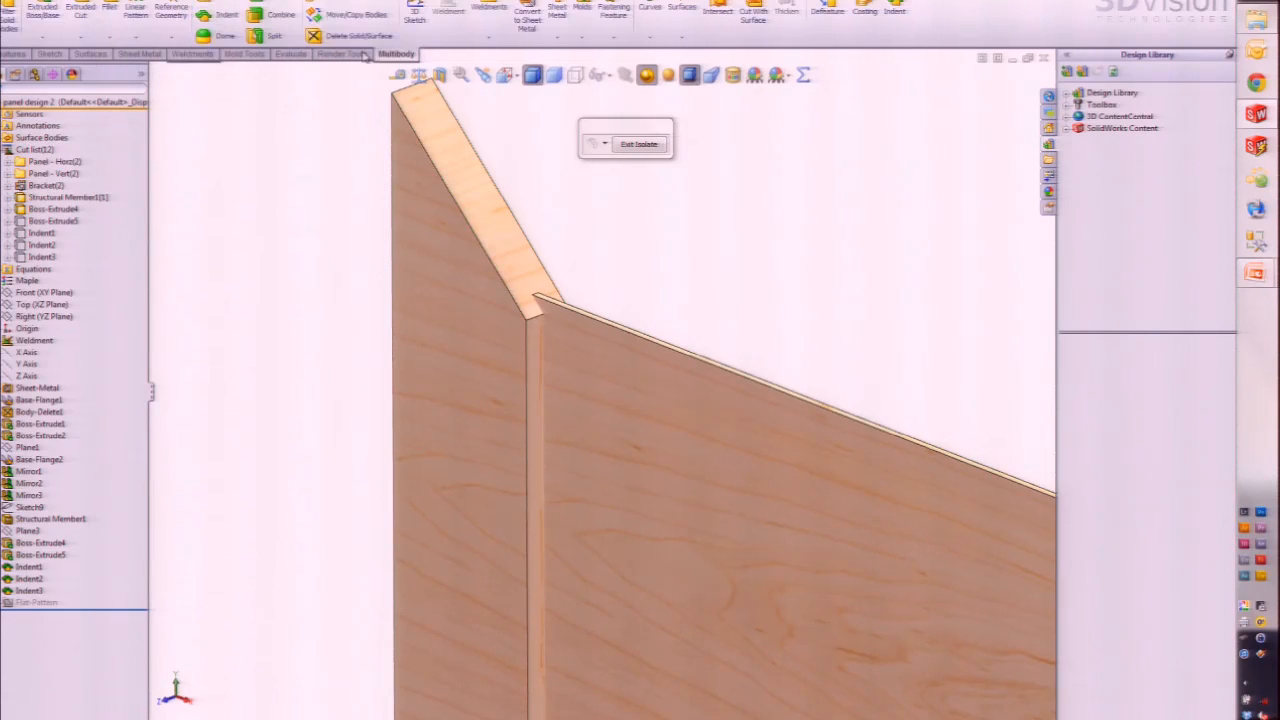
Step: Add Indent4 cutting Structural Member1 with the door panel region, then exit Isolate
{"action": "left_click", "coordinate": [222, 14]}
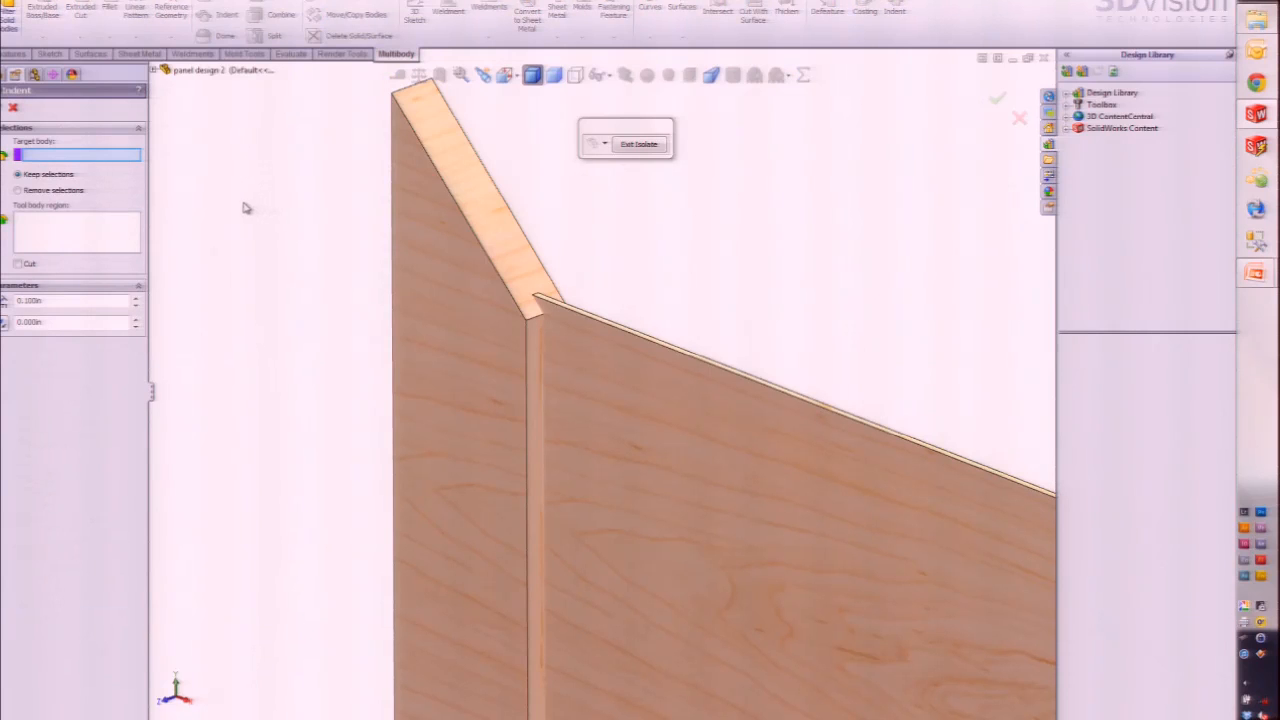
{"action": "left_click", "coordinate": [455, 262]}
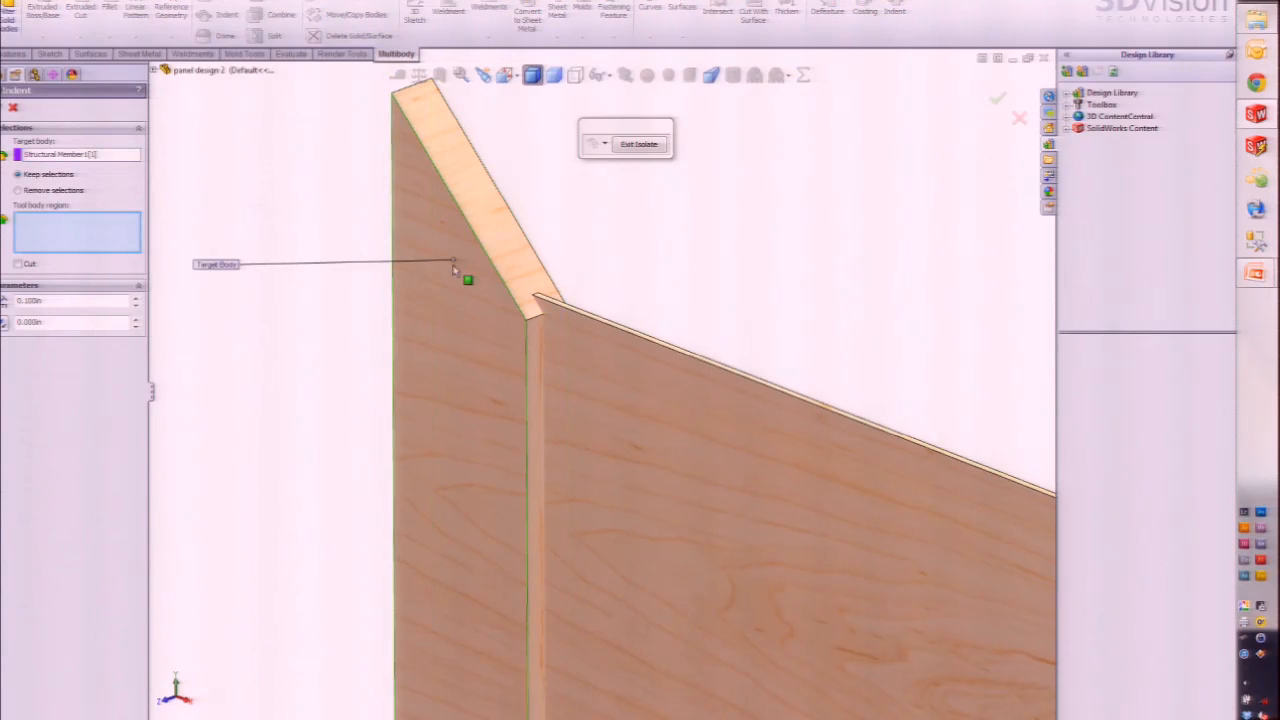
{"action": "left_click", "coordinate": [632, 434]}
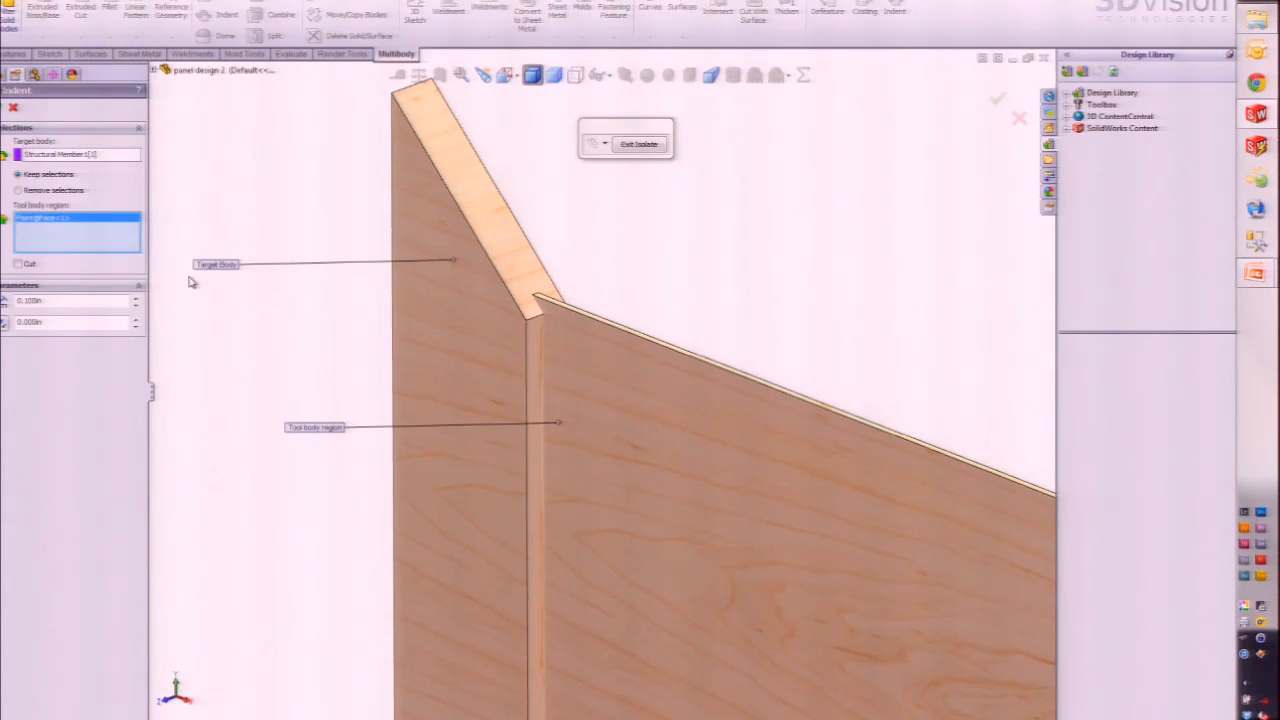
{"action": "left_click", "coordinate": [18, 264]}
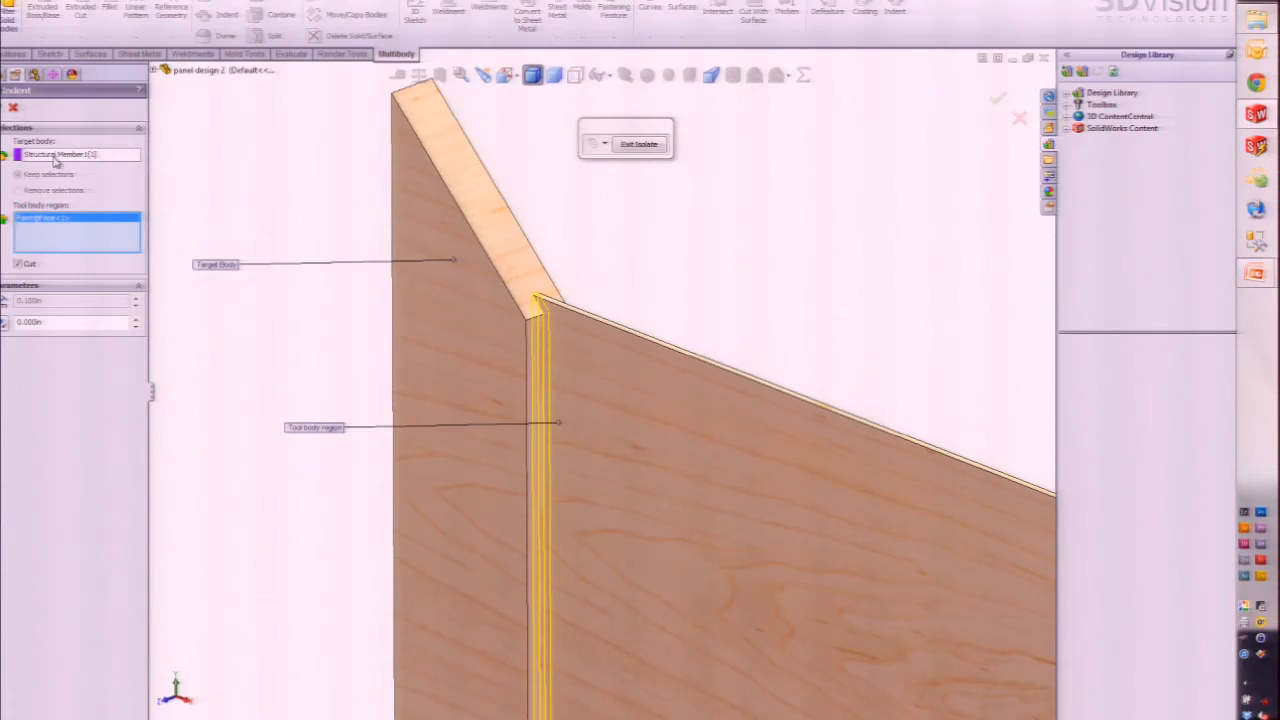
{"action": "left_click", "coordinate": [11, 99]}
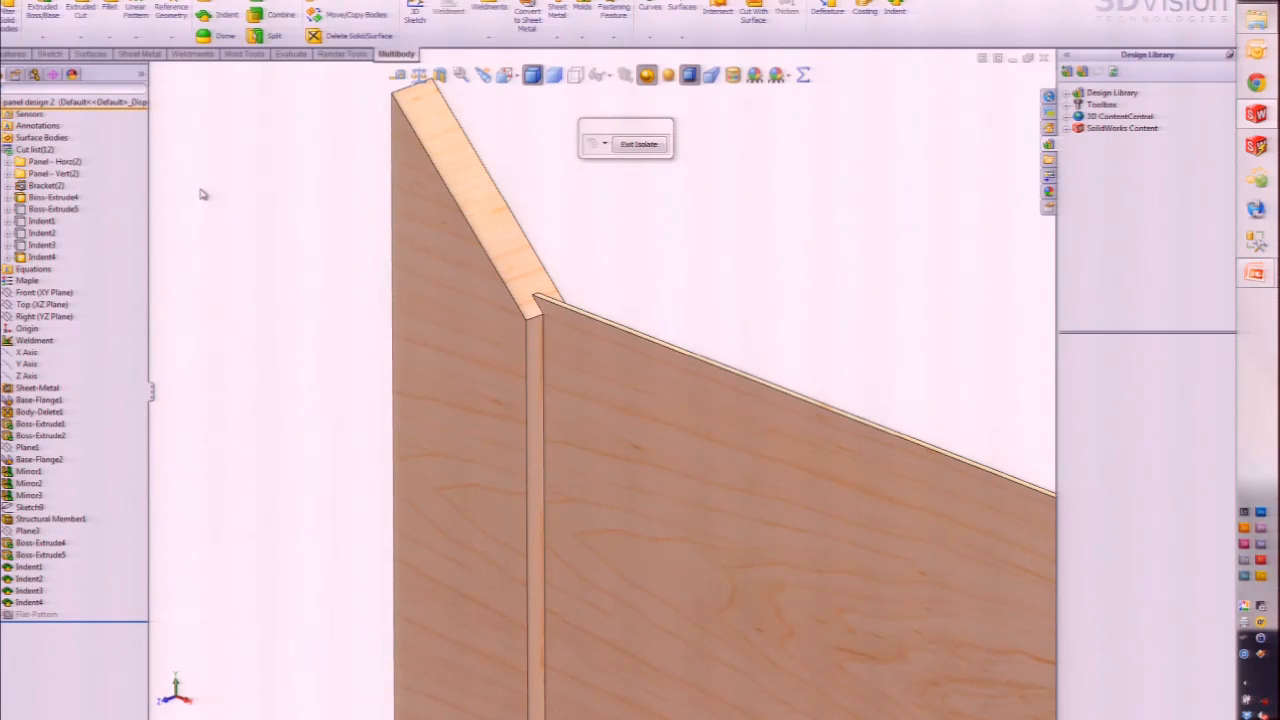
{"action": "left_click", "coordinate": [639, 144]}
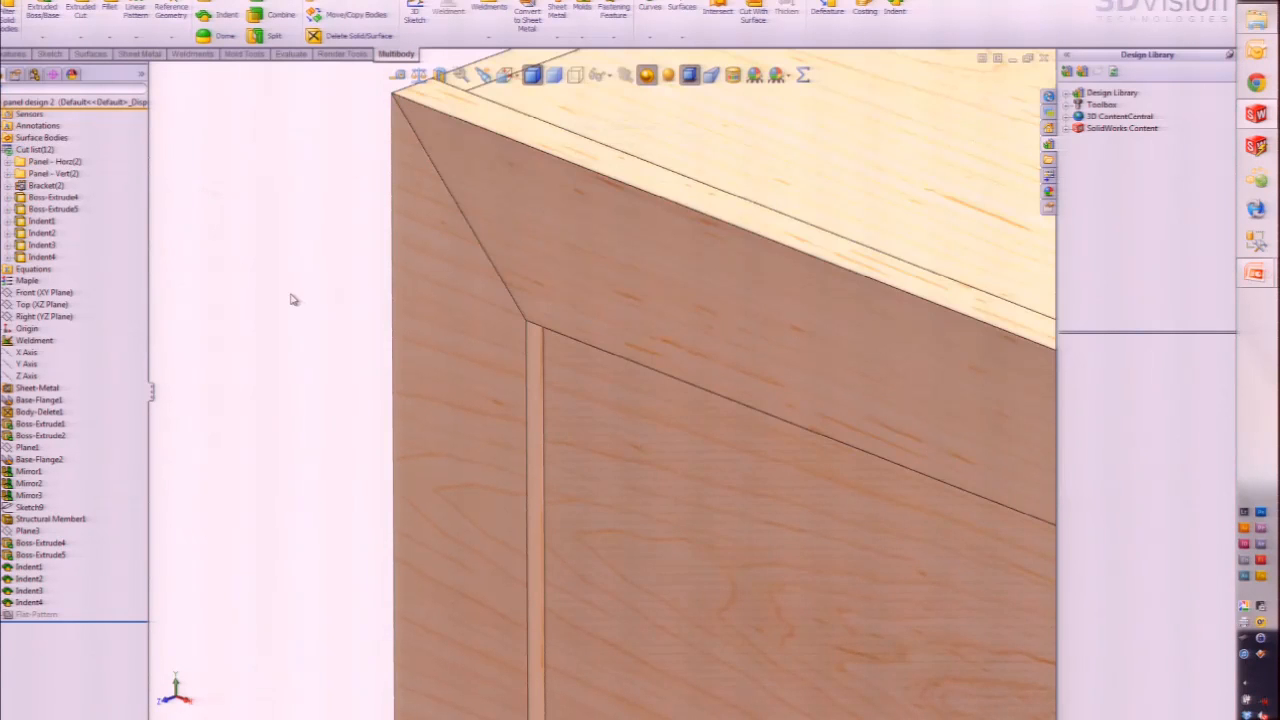
Step: Zoom to fit the whole panel design 2 cabinet in the view
{"action": "key", "text": "f"}
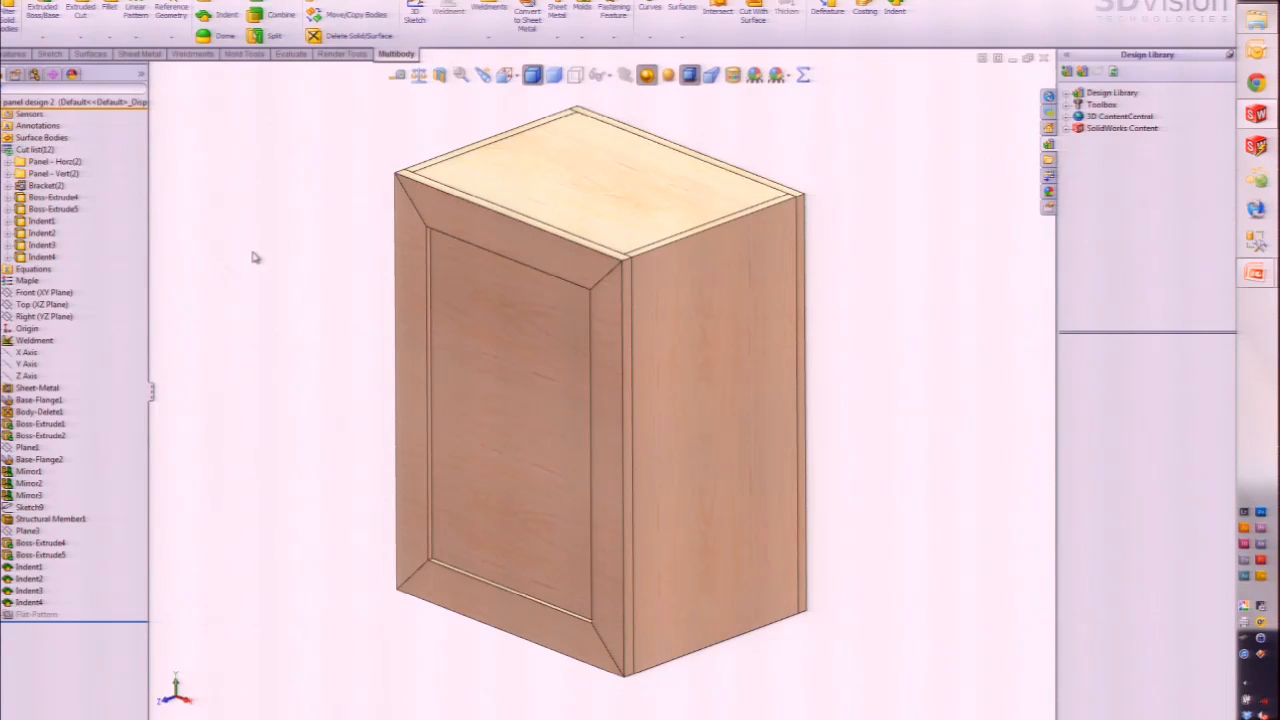
Step: Update the cut list and check which bodies Panel - Horz(2), Panel - Vert(2) and Bracket(2) hold
{"action": "left_click", "coordinate": [62, 149]}
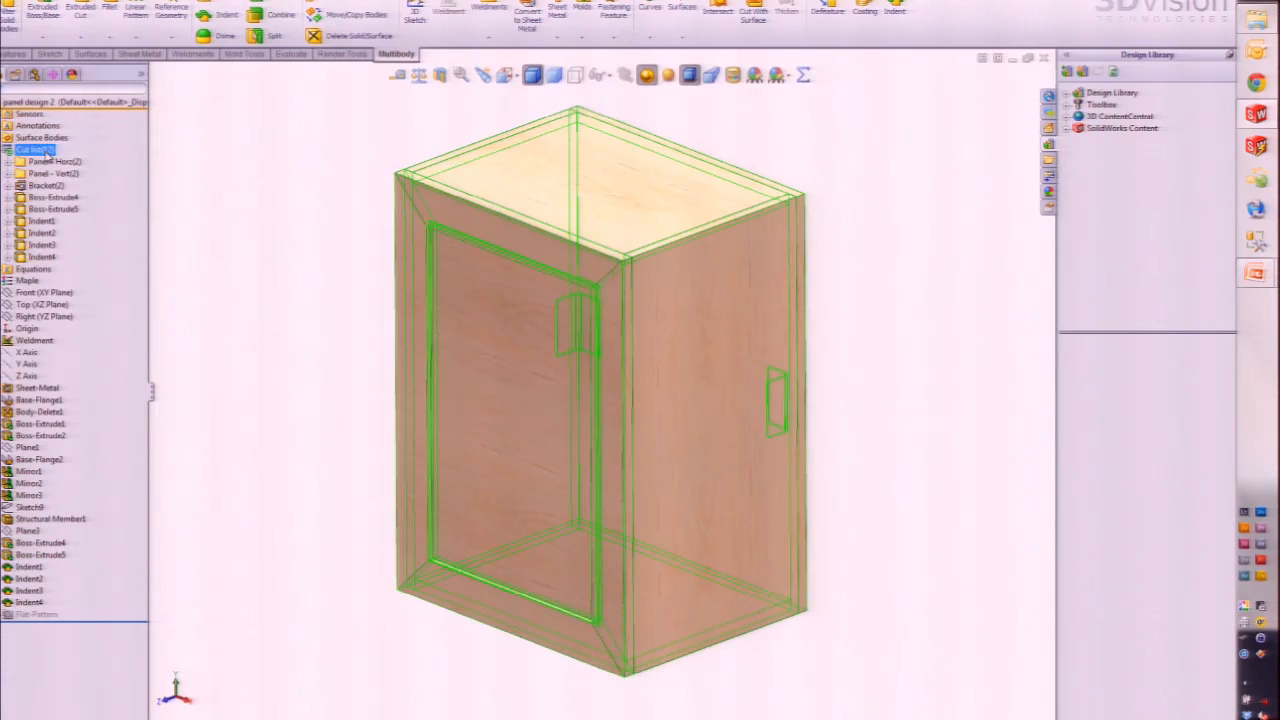
{"action": "right_click", "coordinate": [46, 155]}
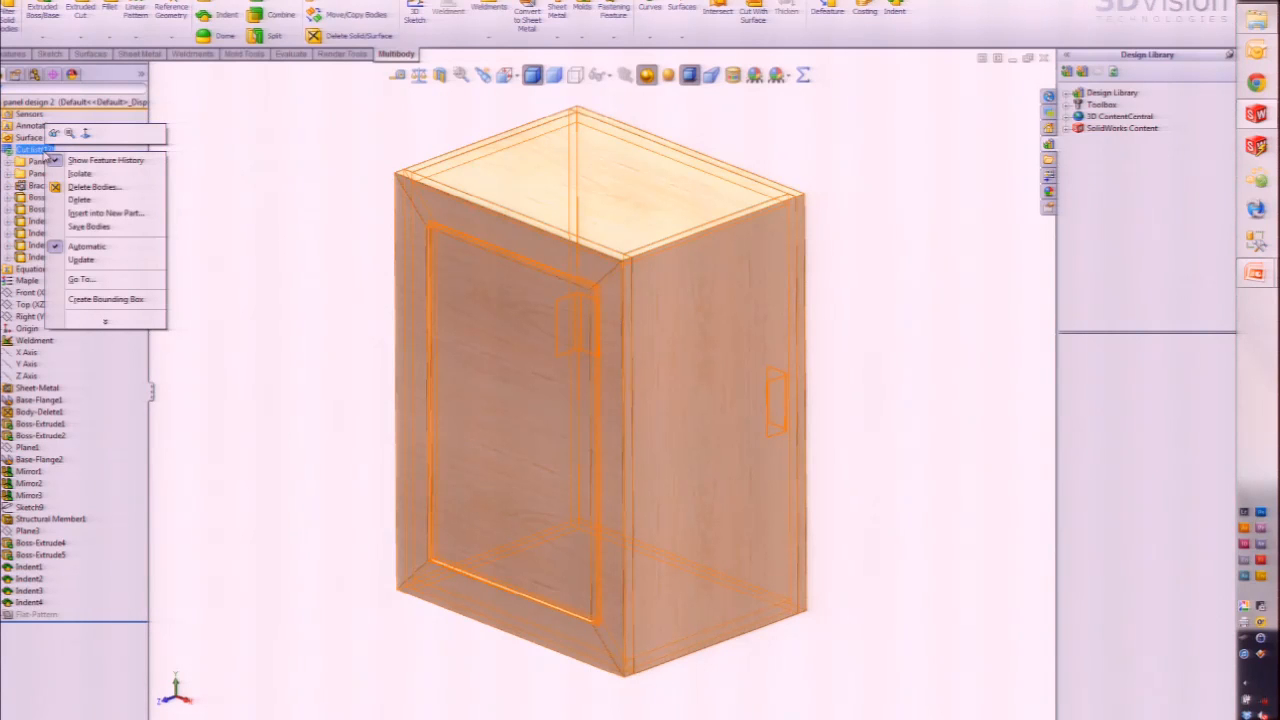
{"action": "left_click", "coordinate": [84, 261]}
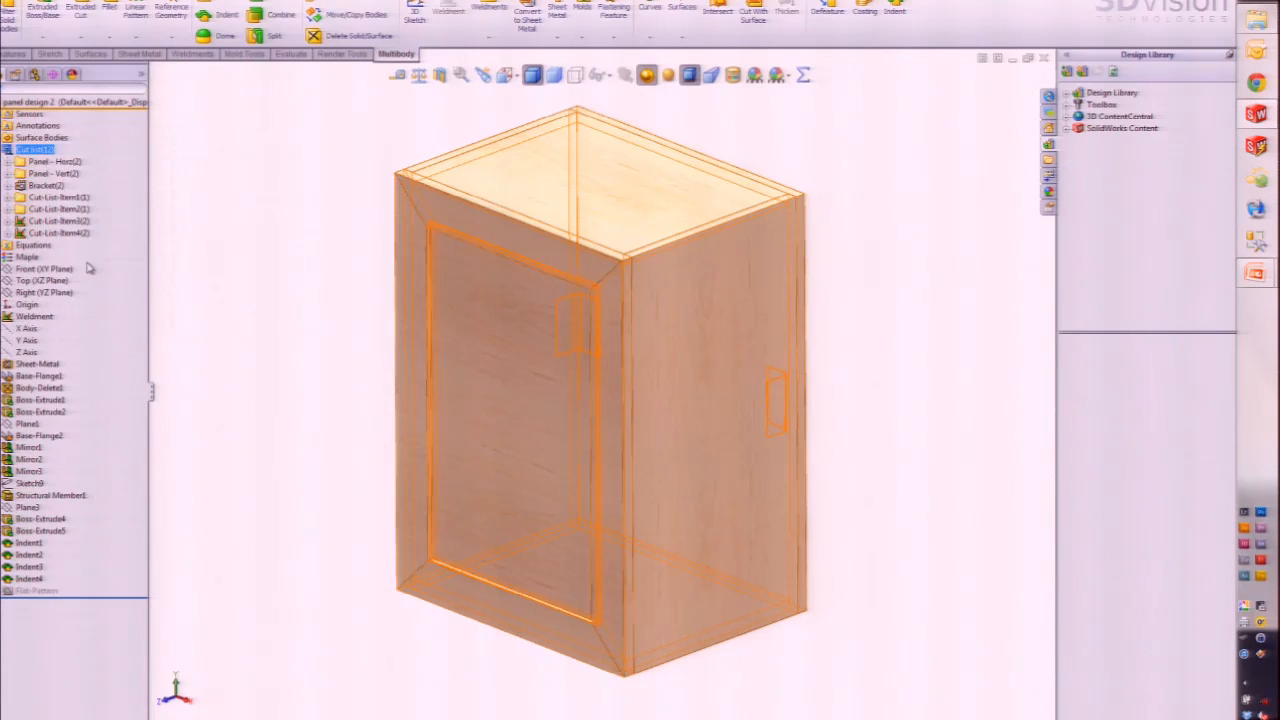
{"action": "left_click", "coordinate": [58, 163]}
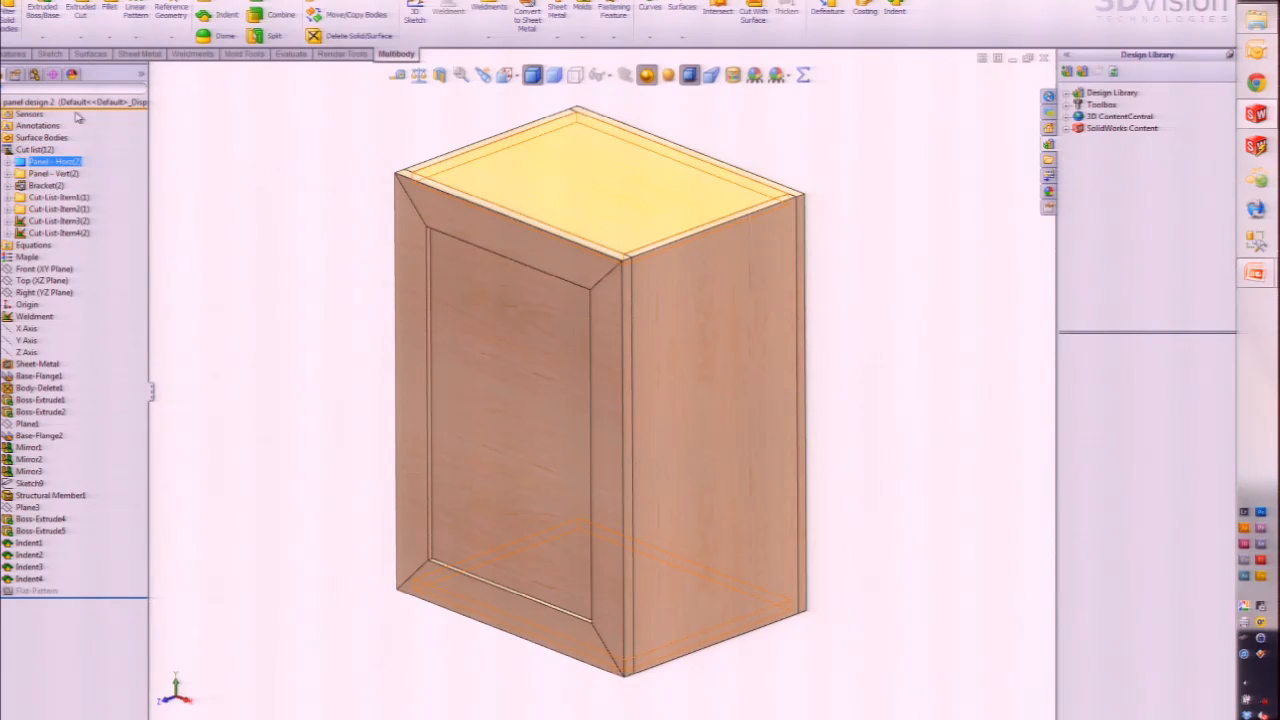
{"action": "left_click", "coordinate": [45, 174]}
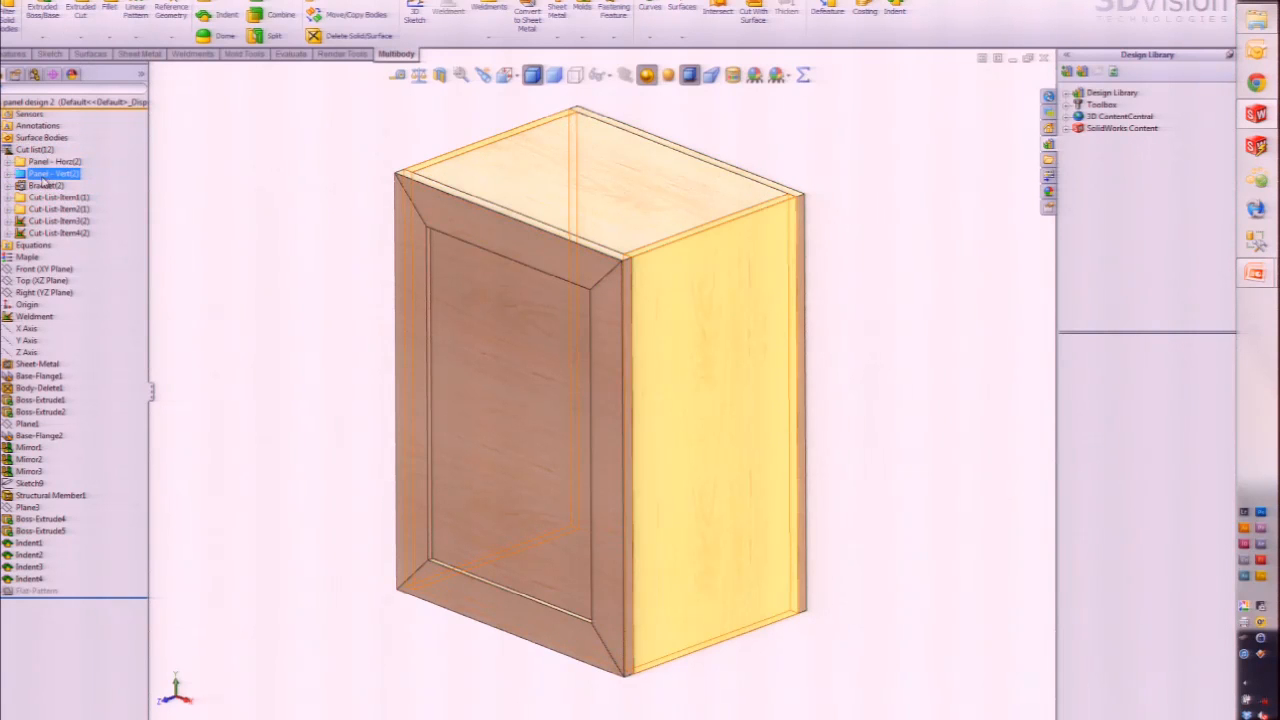
{"action": "left_click", "coordinate": [45, 186]}
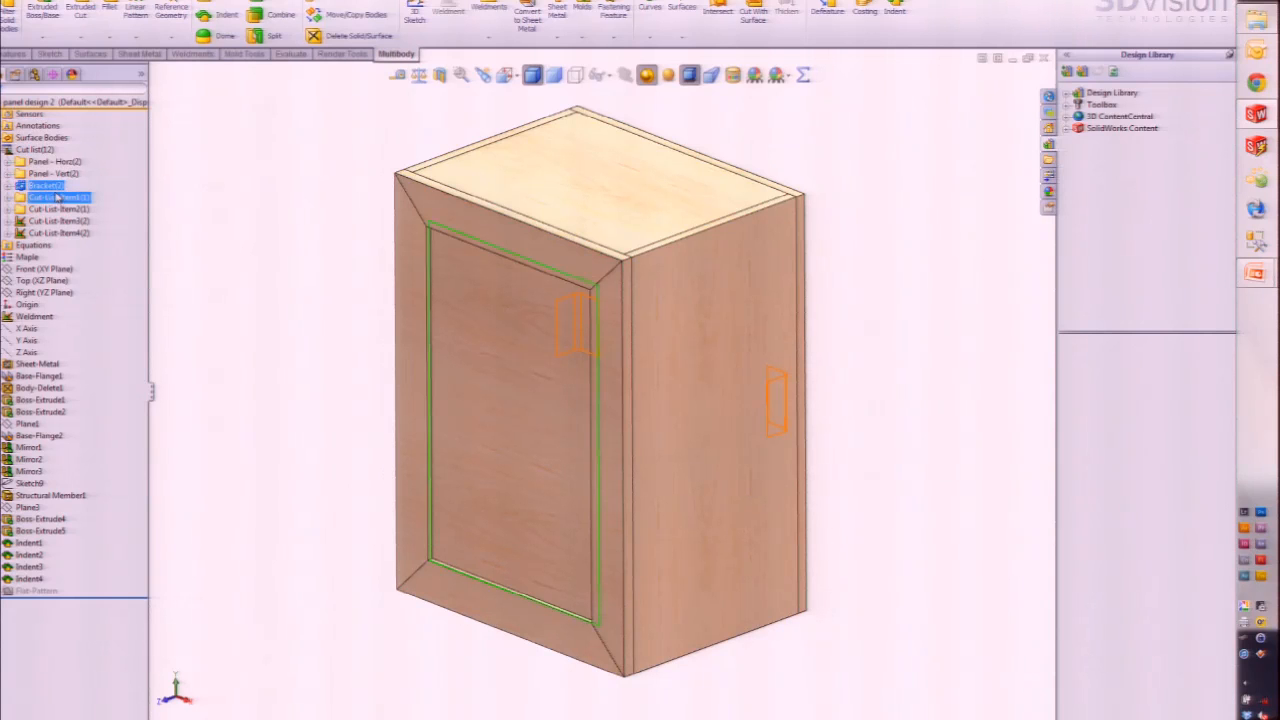
Step: Identify the door panel body in Cut-List-Item1 and rename that item 'Glass Panel'
{"action": "left_click", "coordinate": [58, 197], "text": "ctrl"}
{"action": "left_click", "coordinate": [60, 198]}
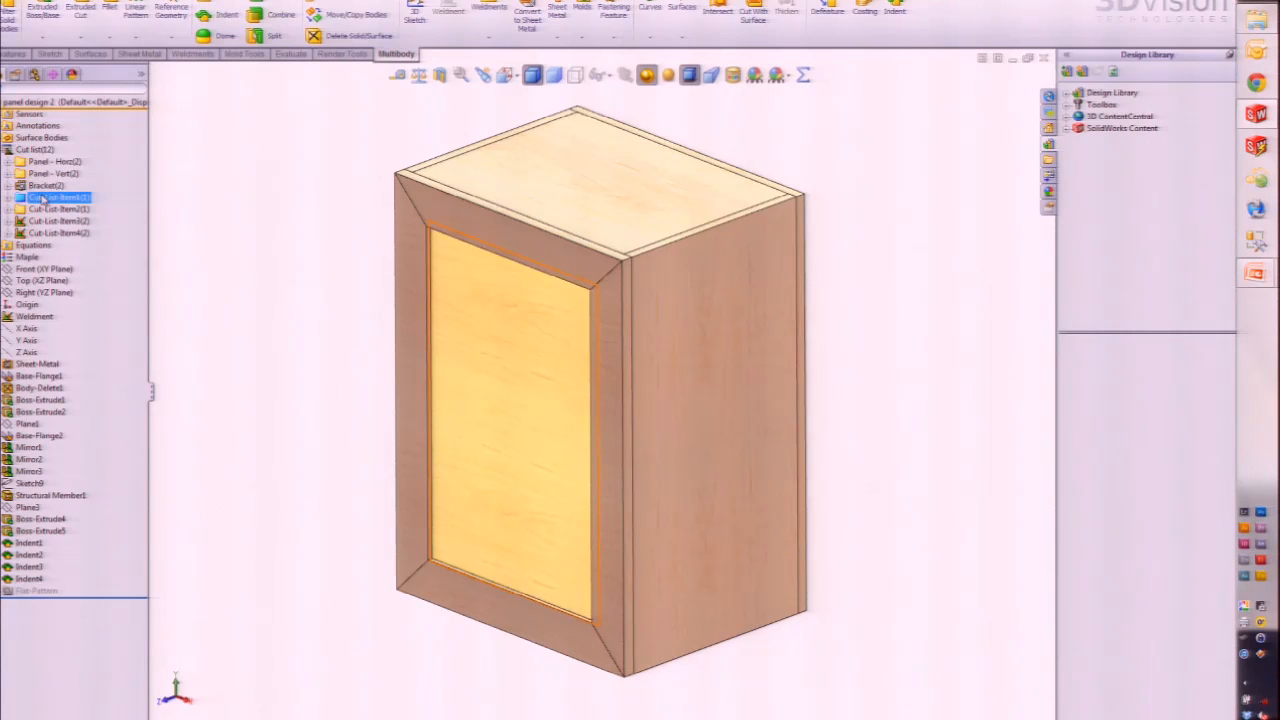
{"action": "left_click", "coordinate": [44, 200]}
{"action": "left_click", "coordinate": [55, 210], "text": "ctrl"}
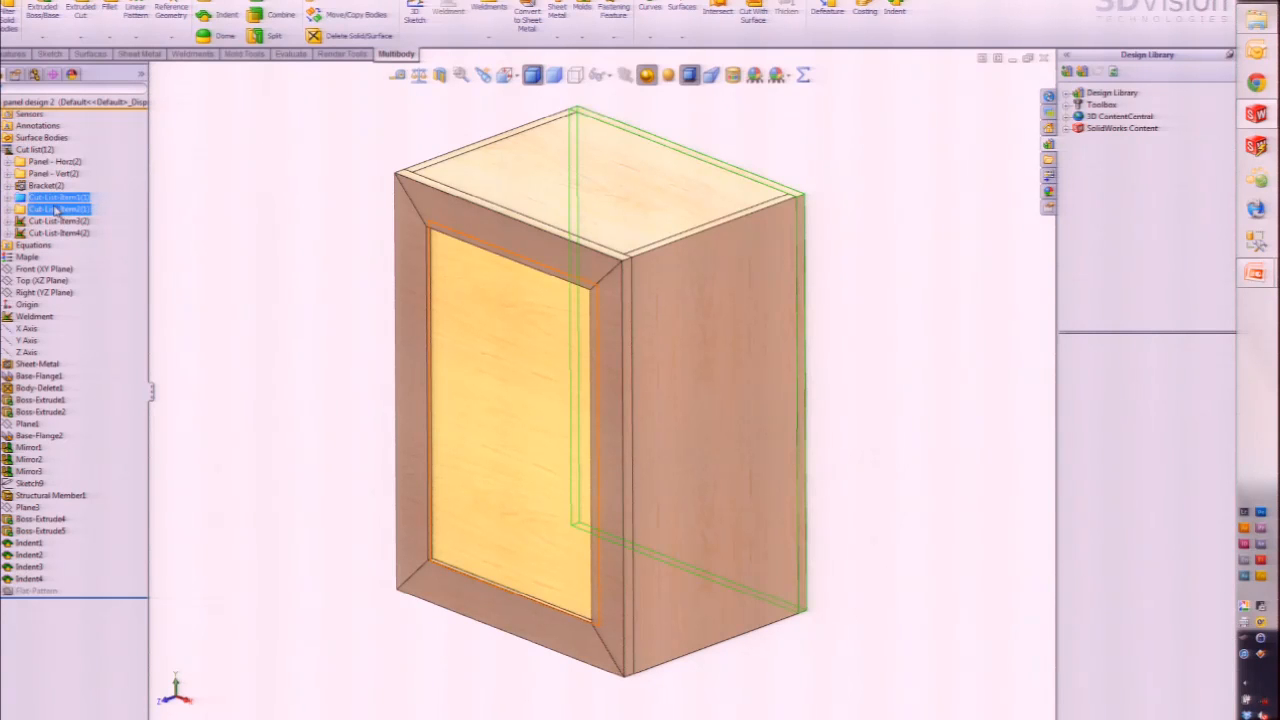
{"action": "left_click", "coordinate": [46, 202]}
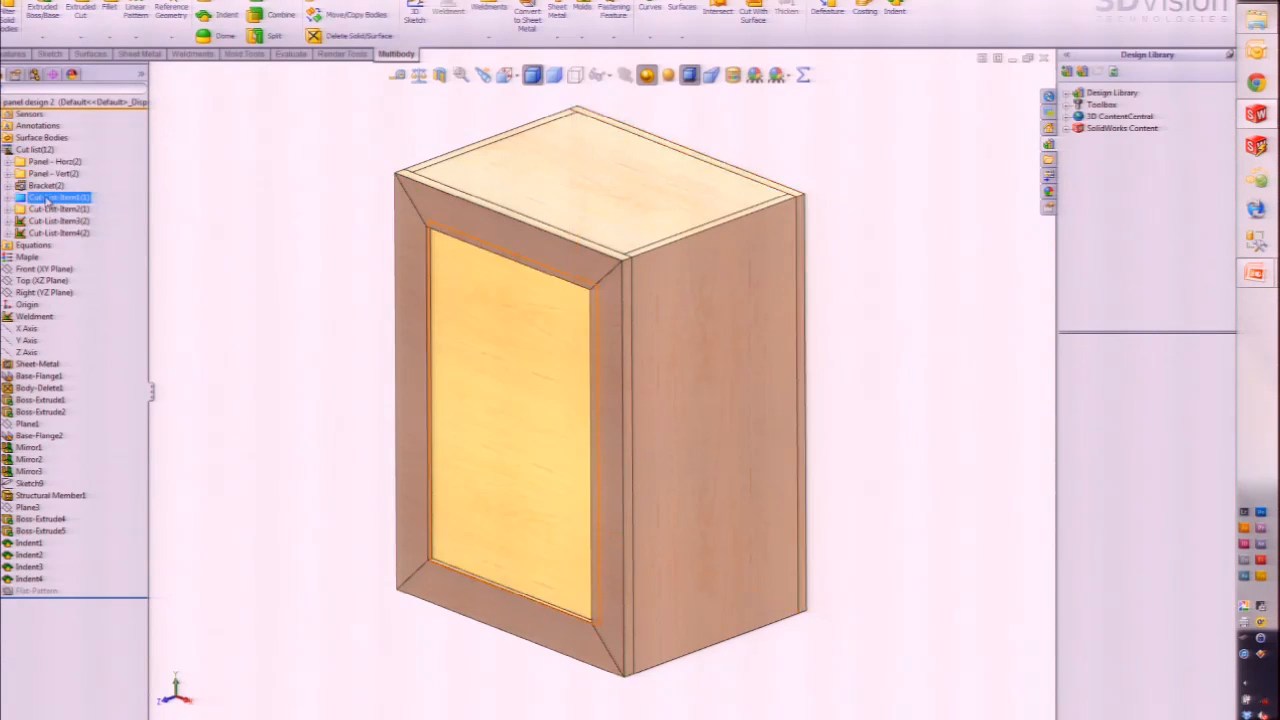
{"action": "left_click", "coordinate": [46, 202]}
{"action": "type", "text": "Glass P"}
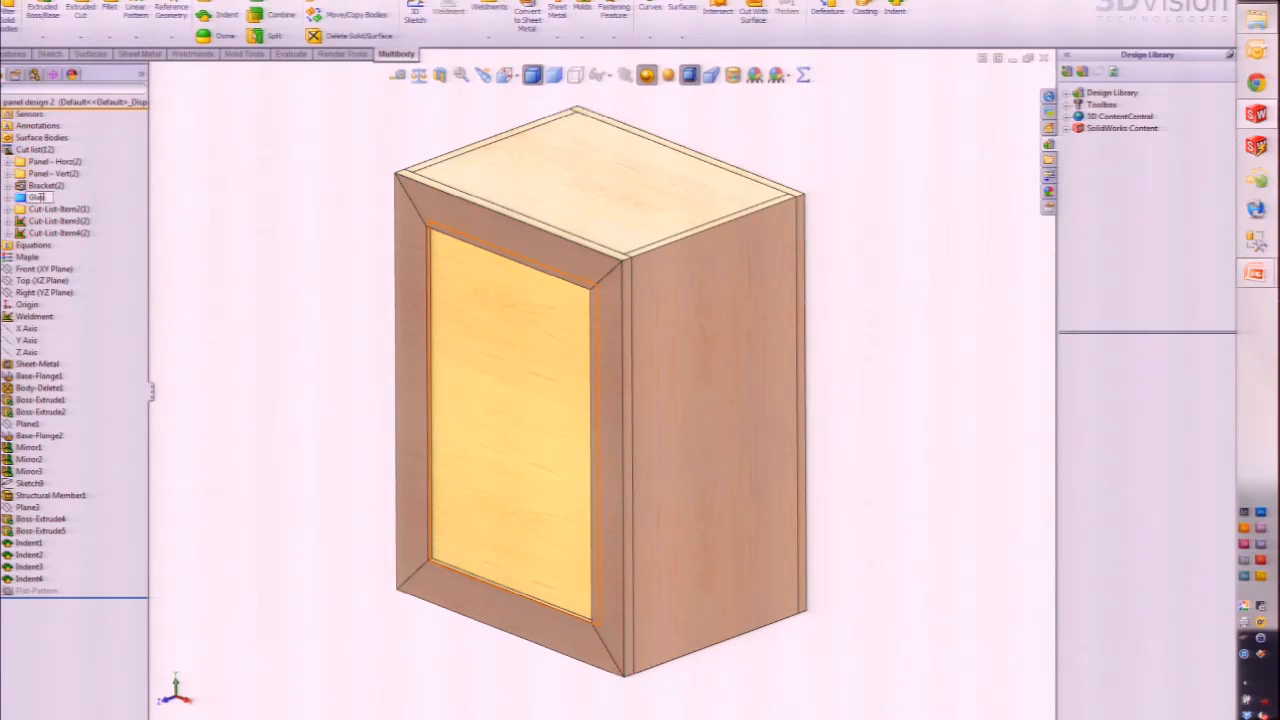
{"action": "type", "text": "anel"}
{"action": "key", "text": "Return"}
Step: Expand the Glass Panel folder and bring up the Material options for its body
{"action": "left_click", "coordinate": [40, 186], "text": "ctrl"}
{"action": "left_click", "coordinate": [8, 200]}
{"action": "right_click", "coordinate": [52, 212]}
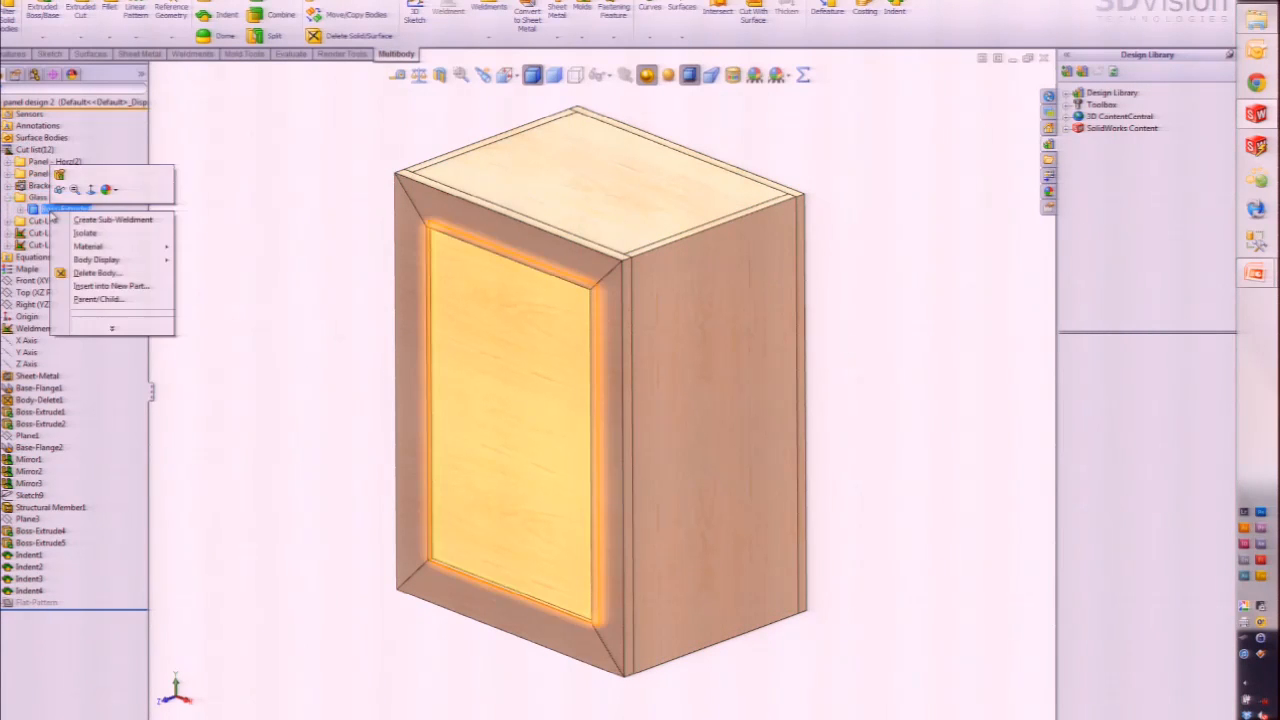
{"action": "mouse_move", "coordinate": [105, 246]}
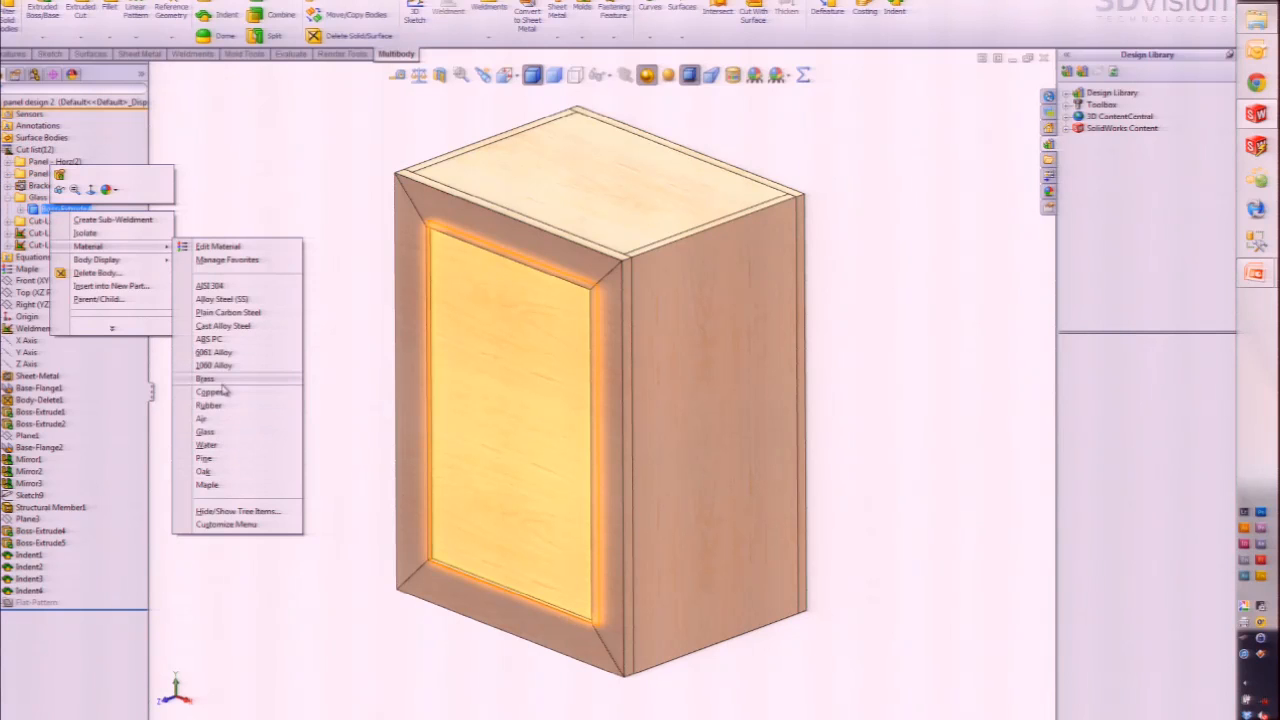
Step: Give the glass panel body the Glass material and inspect the bodies in Bracket(2)
{"action": "left_click", "coordinate": [212, 431]}
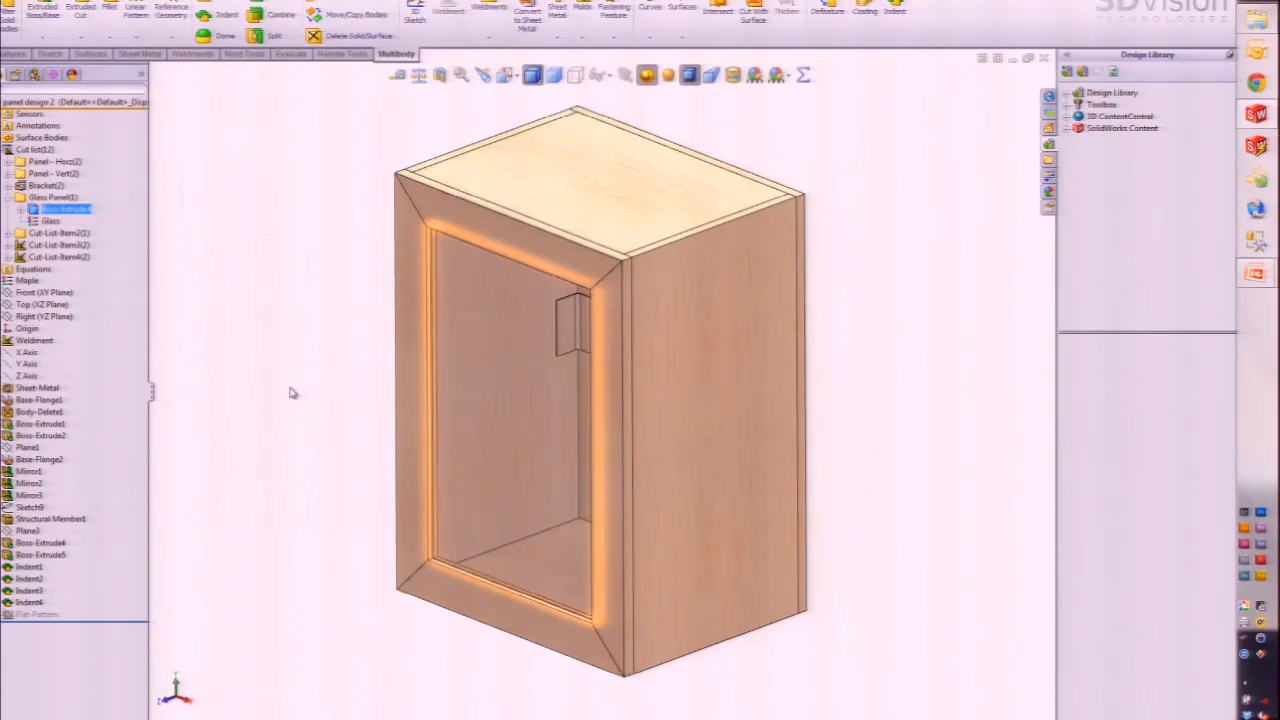
{"action": "left_click", "coordinate": [289, 398]}
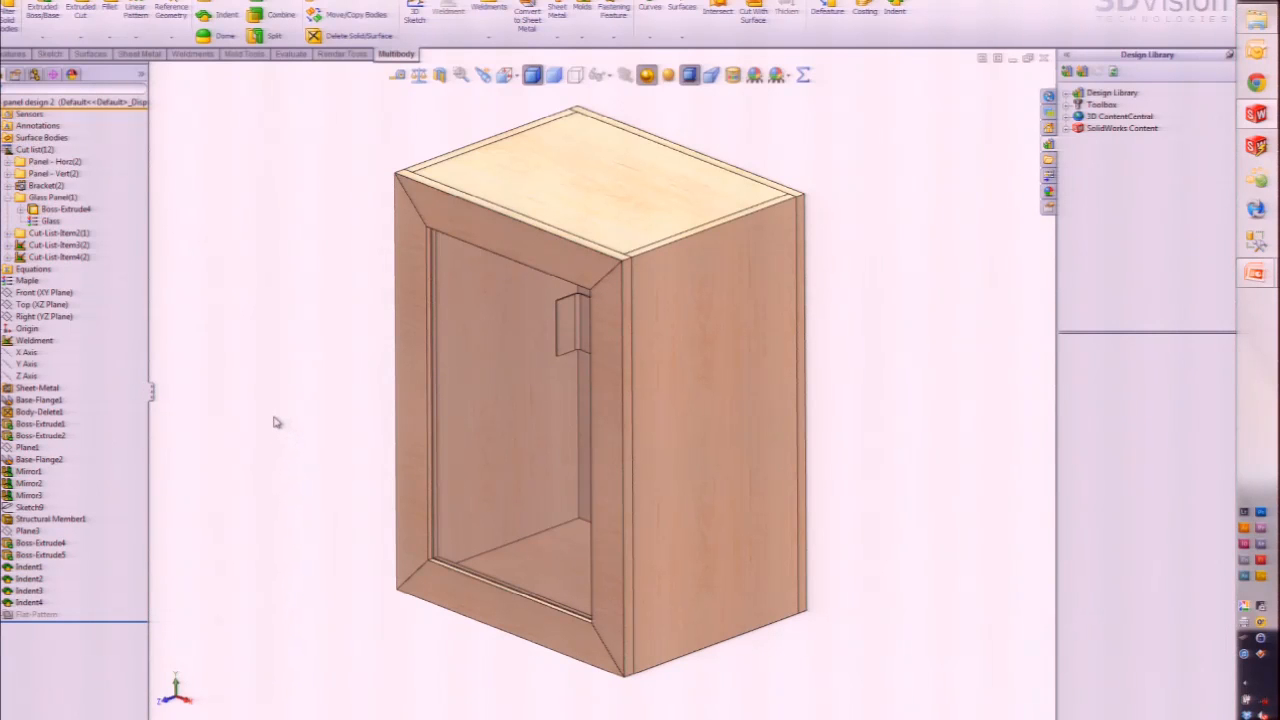
{"action": "left_click", "coordinate": [44, 187]}
{"action": "left_click", "coordinate": [229, 274]}
{"action": "middle_click_drag", "start_coordinate": [550, 349], "coordinate": [646, 434]}
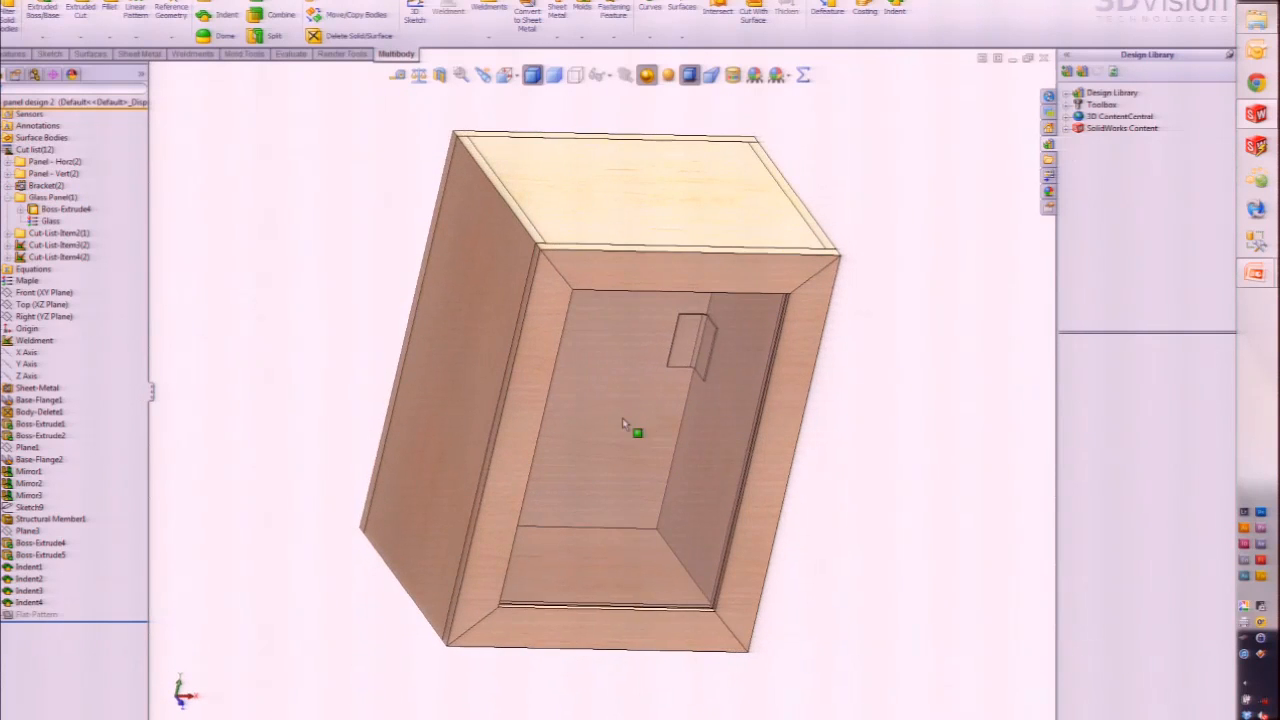
Step: Set the Base-Flange2 bracket body's material to AISI 304 stainless steel
{"action": "left_click", "coordinate": [9, 186]}
{"action": "left_click", "coordinate": [60, 198]}
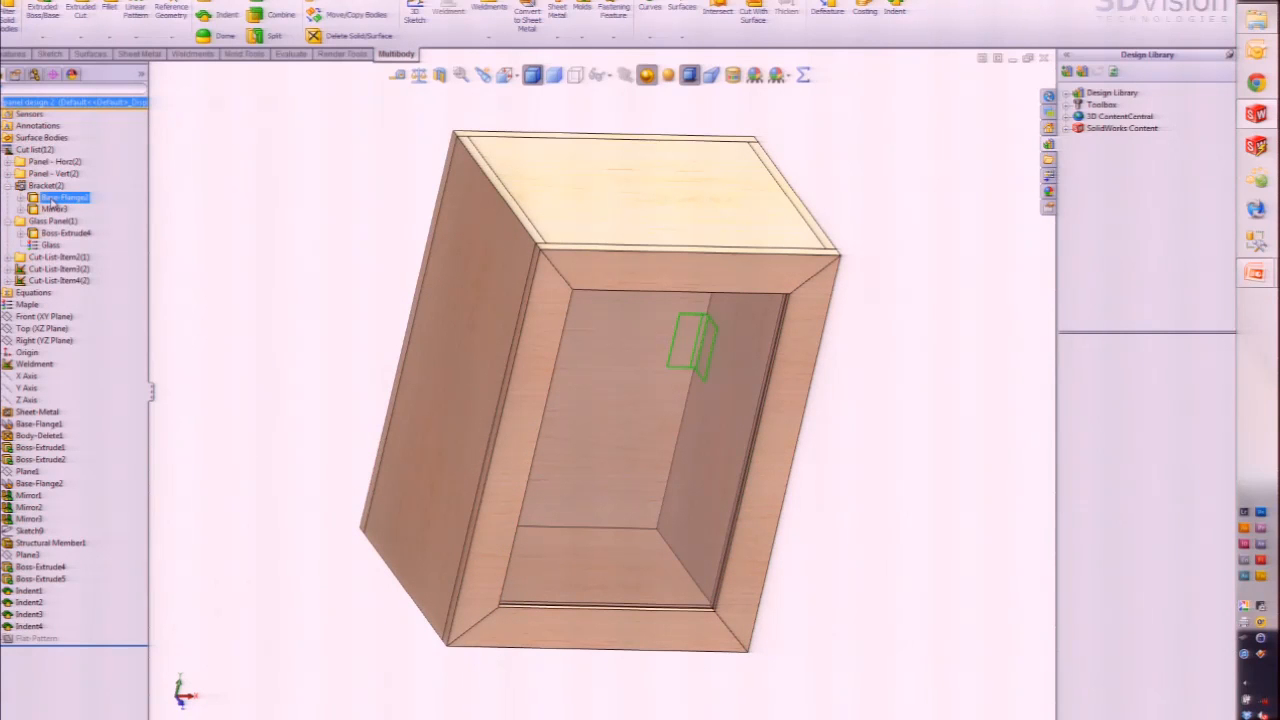
{"action": "left_click", "coordinate": [55, 209], "text": "ctrl"}
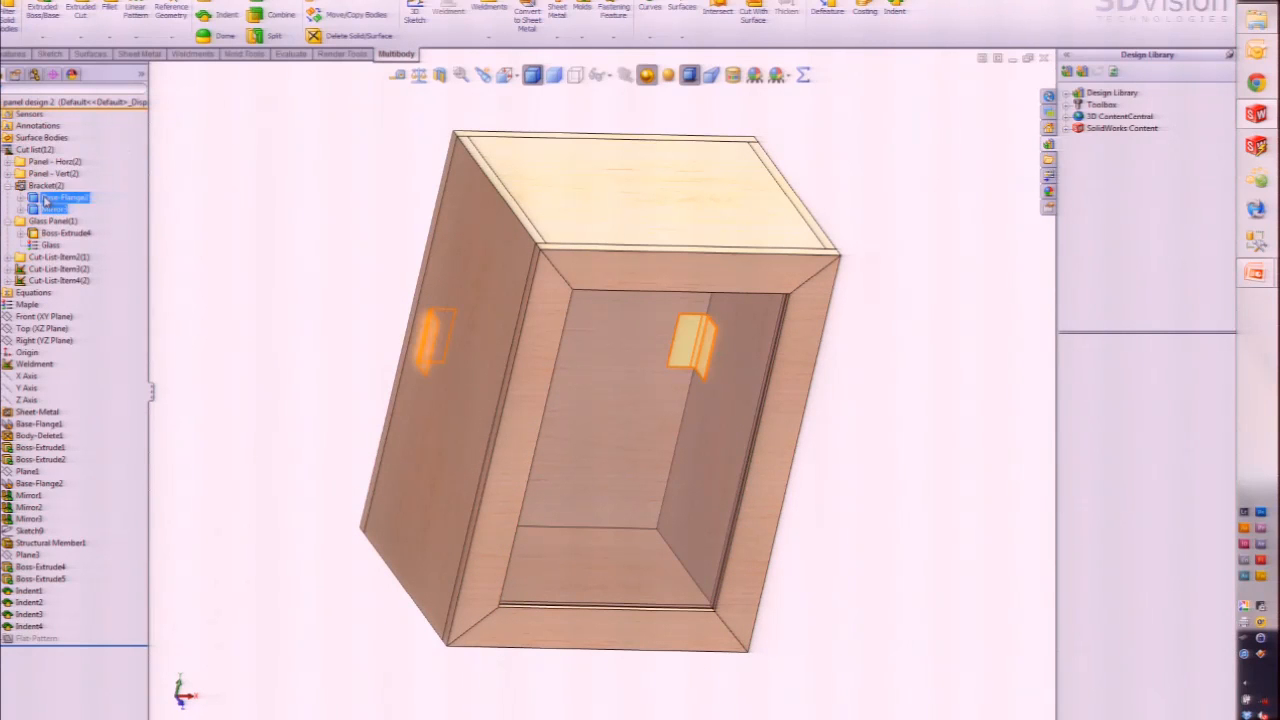
{"action": "right_click", "coordinate": [62, 200]}
{"action": "left_click", "coordinate": [307, 237]}
{"action": "left_click", "coordinate": [68, 201]}
{"action": "left_click", "coordinate": [203, 229]}
{"action": "left_click", "coordinate": [55, 212]}
{"action": "left_click", "coordinate": [60, 198]}
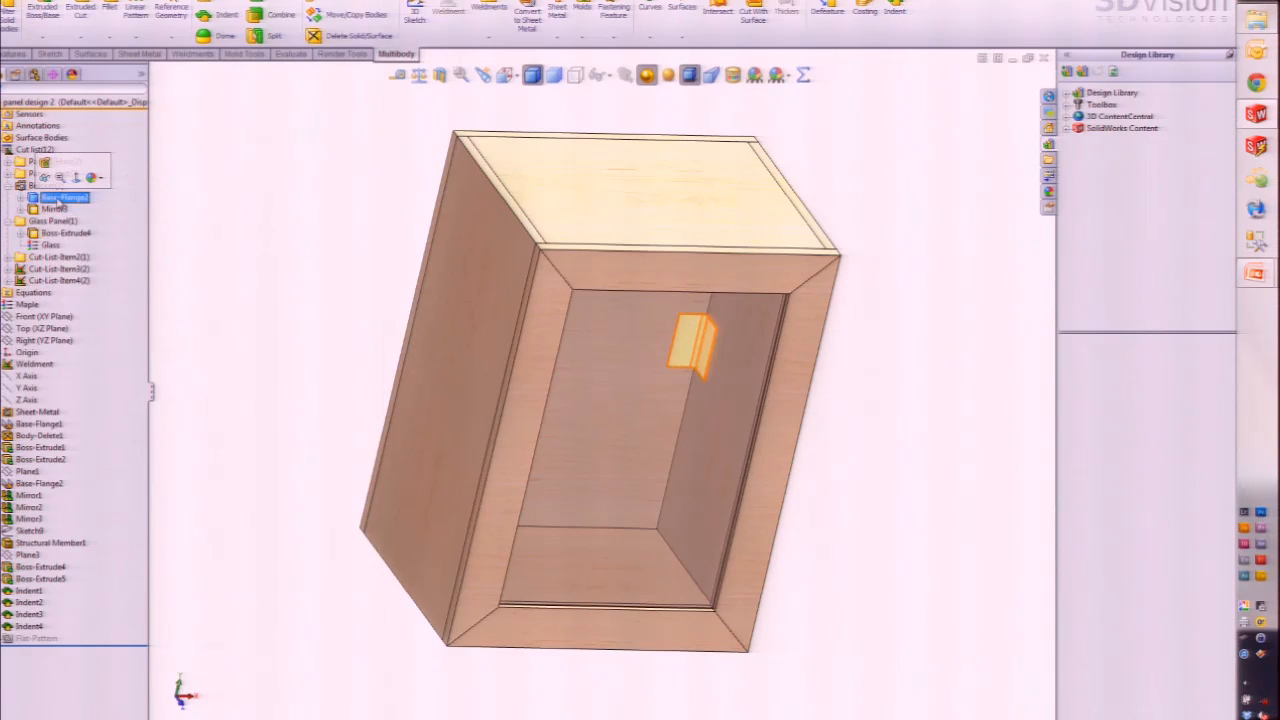
{"action": "right_click", "coordinate": [62, 200]}
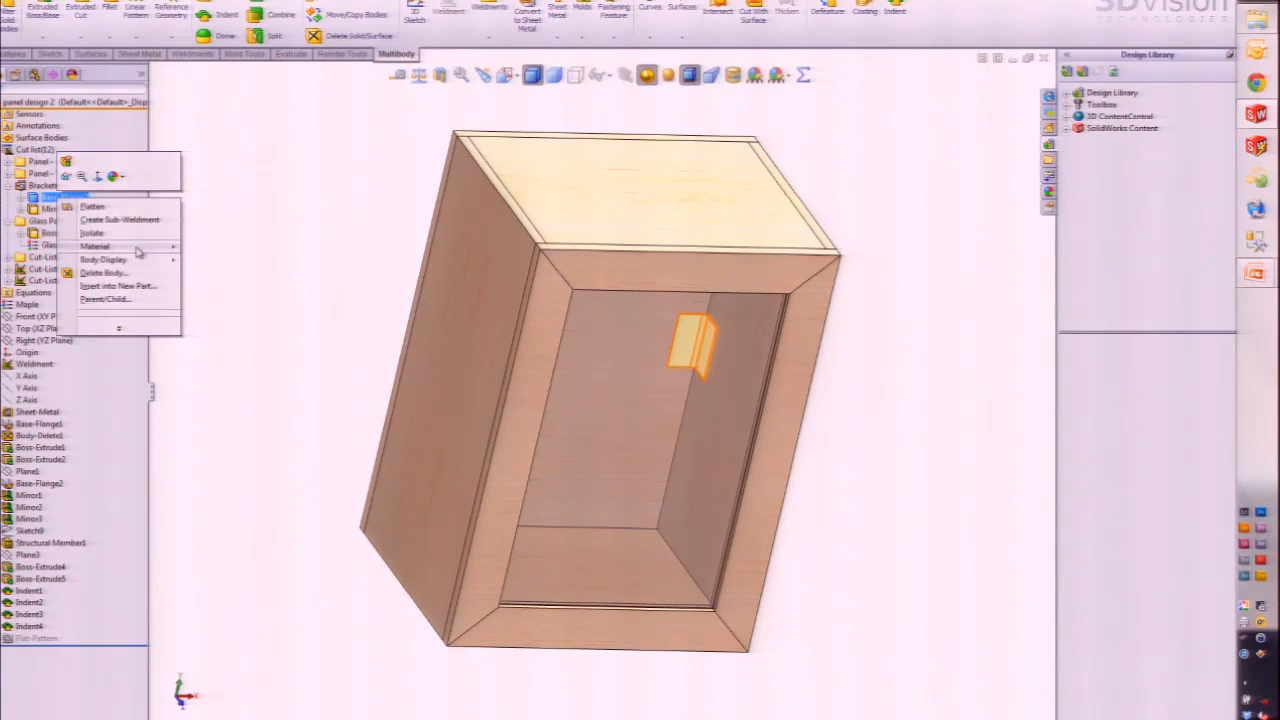
{"action": "mouse_move", "coordinate": [141, 251]}
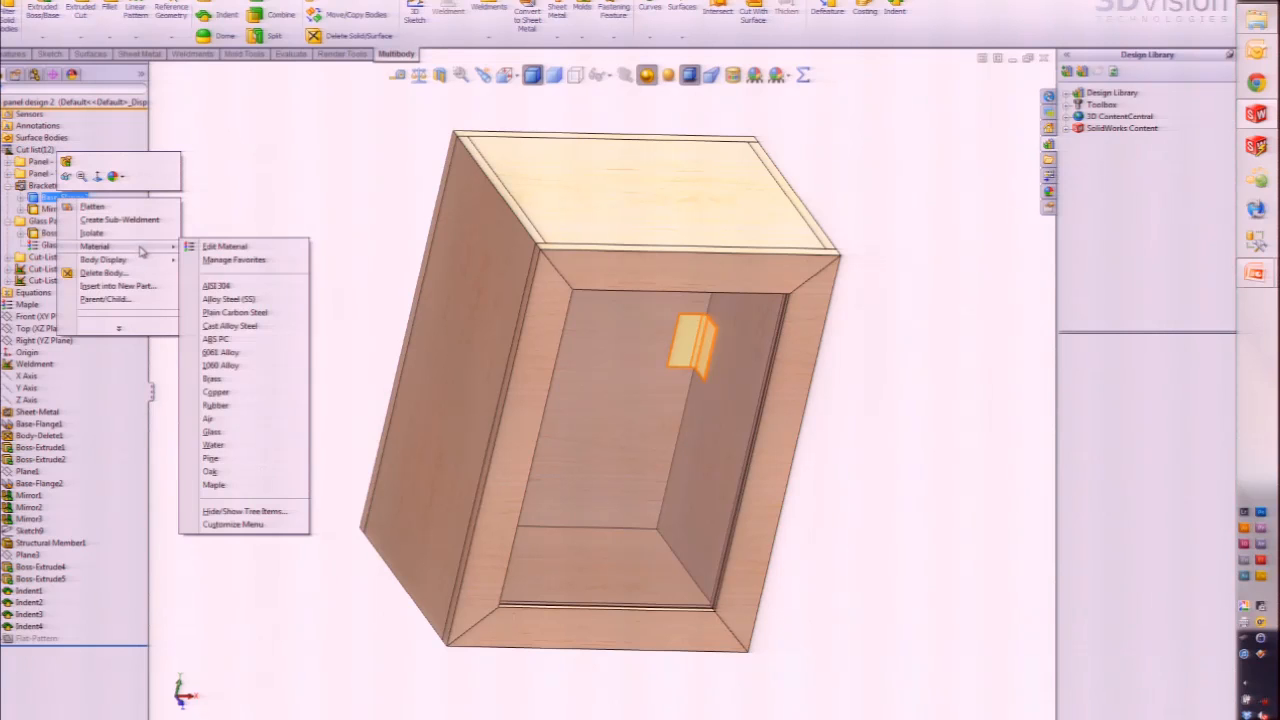
{"action": "left_click", "coordinate": [234, 290]}
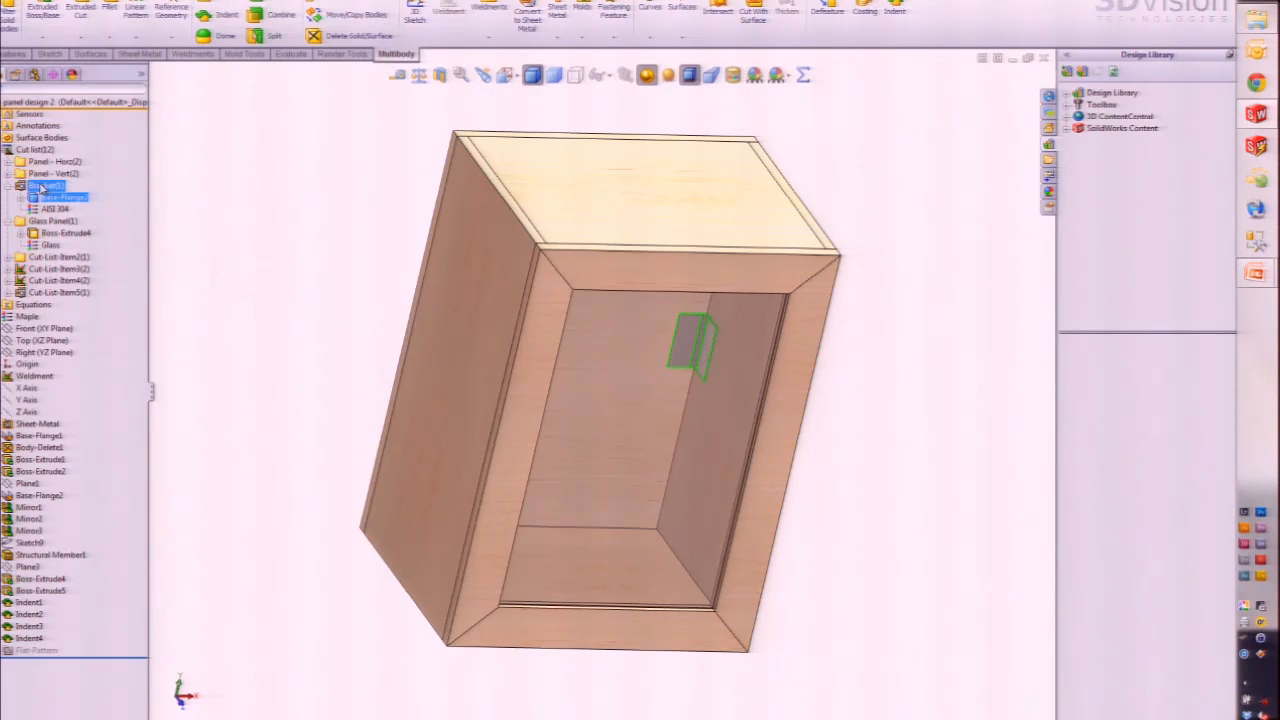
Step: Set the Mirror3 bracket body in Cut-List-Item5 to AISI 304 as well
{"action": "left_click", "coordinate": [40, 187]}
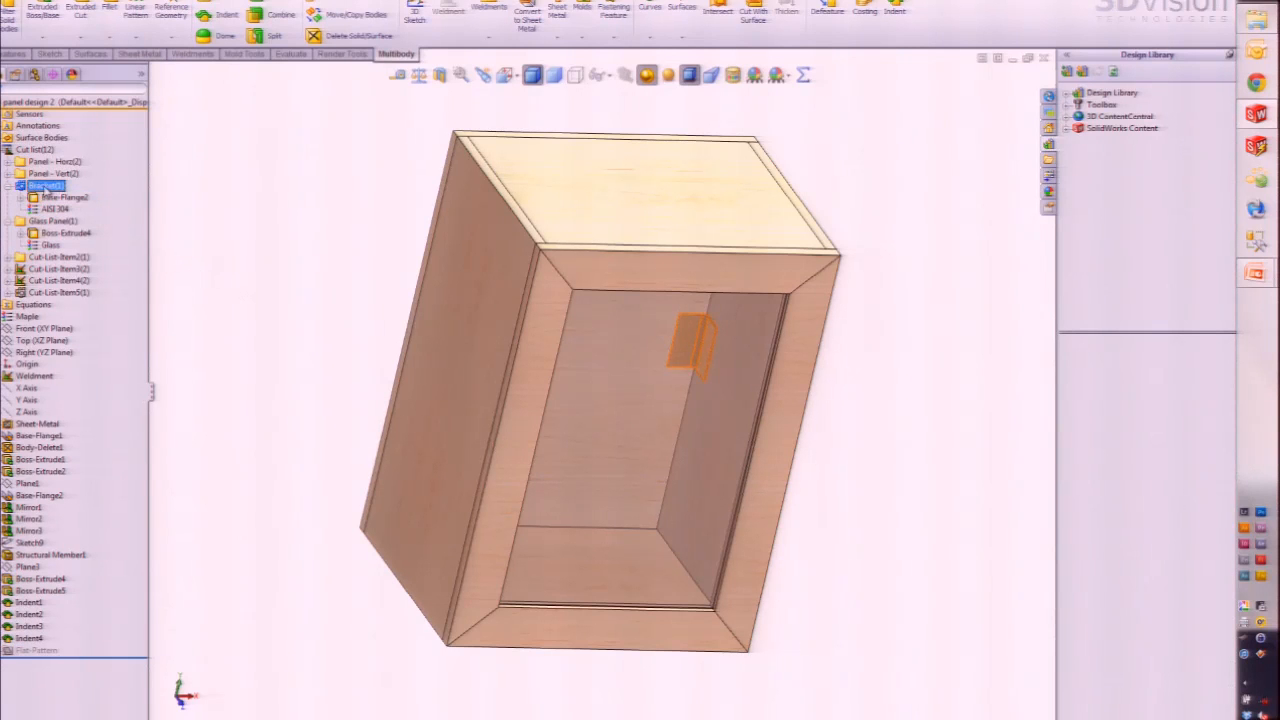
{"action": "left_click", "coordinate": [62, 293], "text": "ctrl"}
{"action": "left_click", "coordinate": [62, 293]}
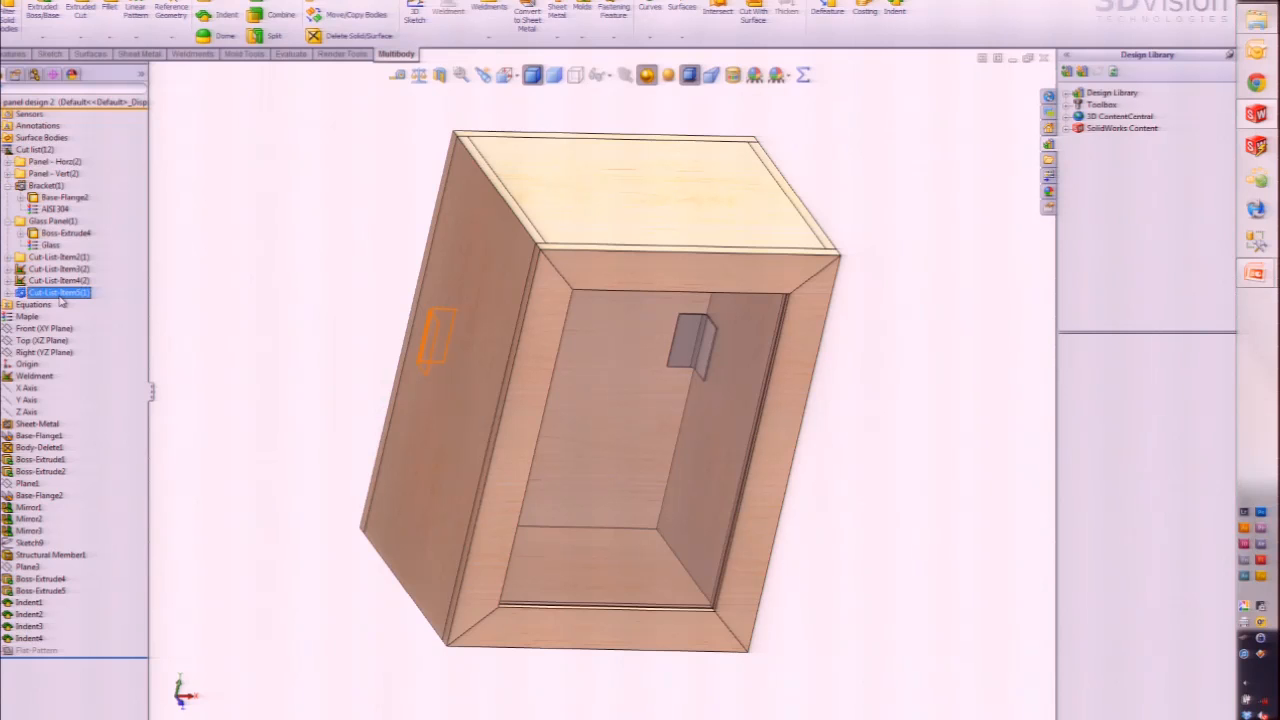
{"action": "left_click", "coordinate": [9, 293]}
{"action": "left_click", "coordinate": [54, 304]}
{"action": "right_click", "coordinate": [54, 304]}
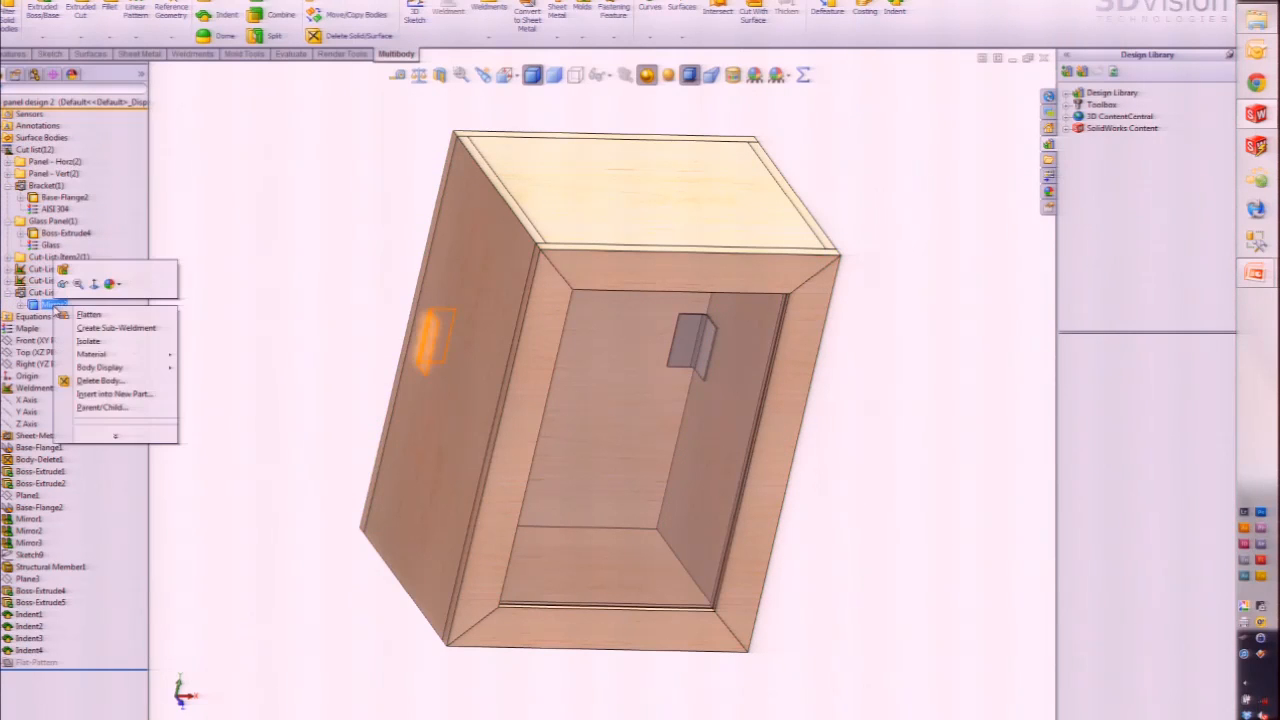
{"action": "mouse_move", "coordinate": [147, 355]}
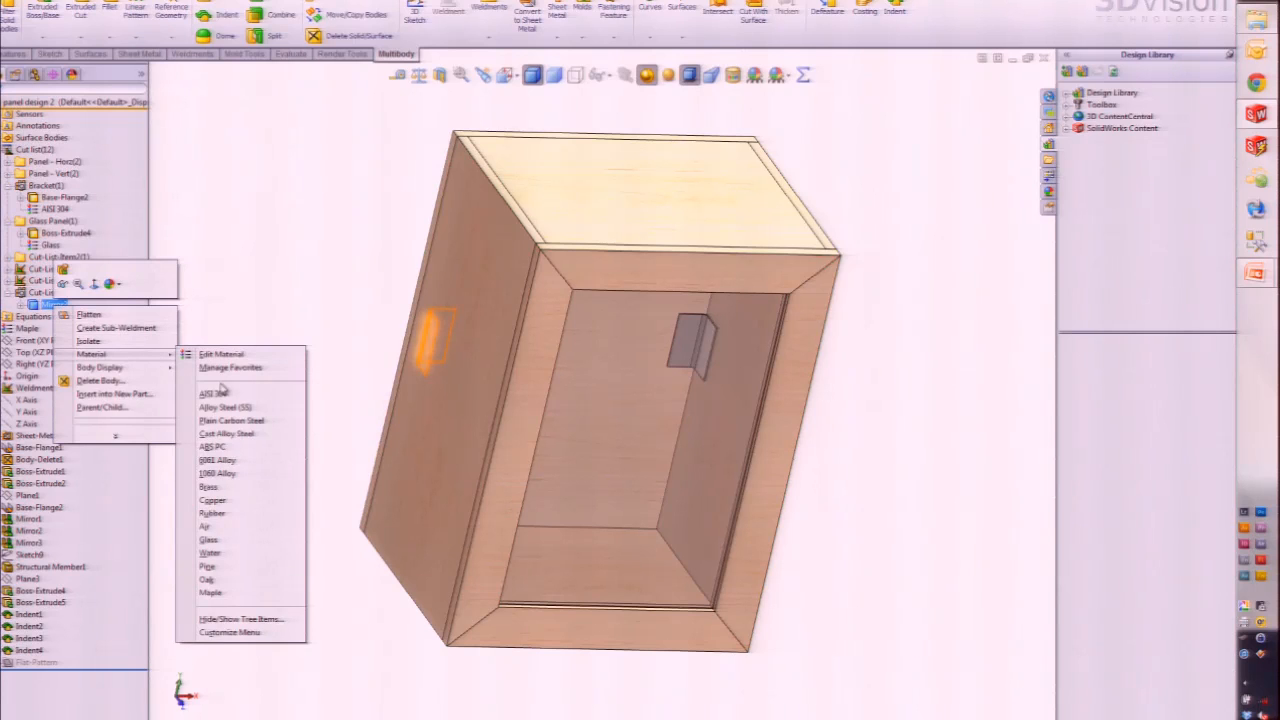
{"action": "left_click", "coordinate": [224, 398]}
Step: Confirm Bracket(2) now holds both brackets and orbit the cabinet back upright
{"action": "left_click", "coordinate": [47, 188]}
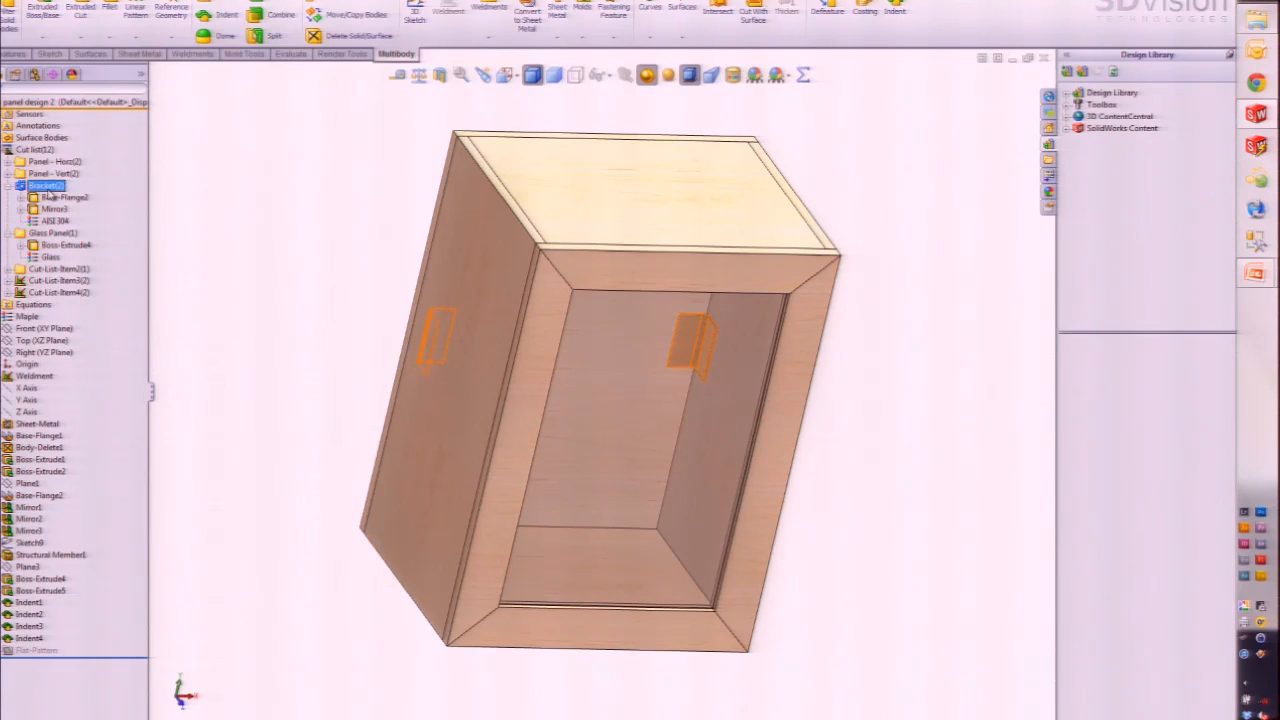
{"action": "left_click", "coordinate": [176, 218]}
{"action": "middle_click_drag", "start_coordinate": [271, 371], "coordinate": [200, 357]}
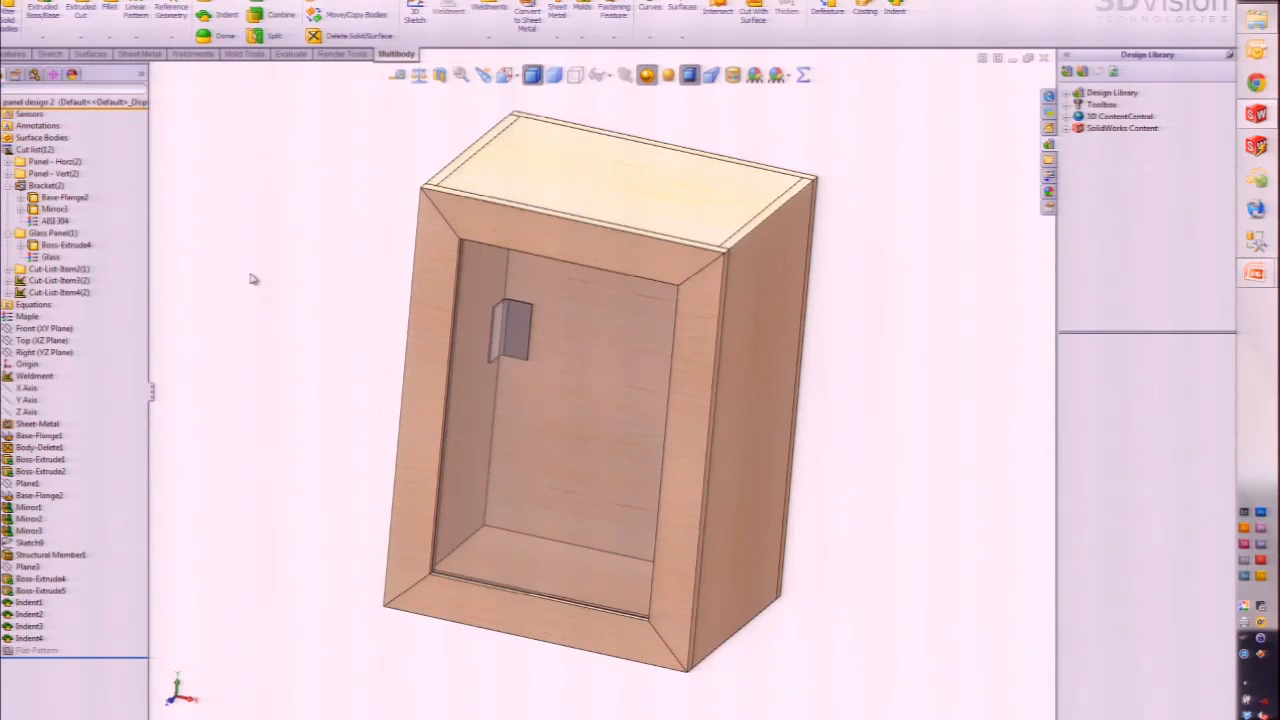
Step: Open the drawing of the panel design 2 part from the FeatureManager tree
{"action": "left_click", "coordinate": [40, 102]}
{"action": "right_click", "coordinate": [38, 104]}
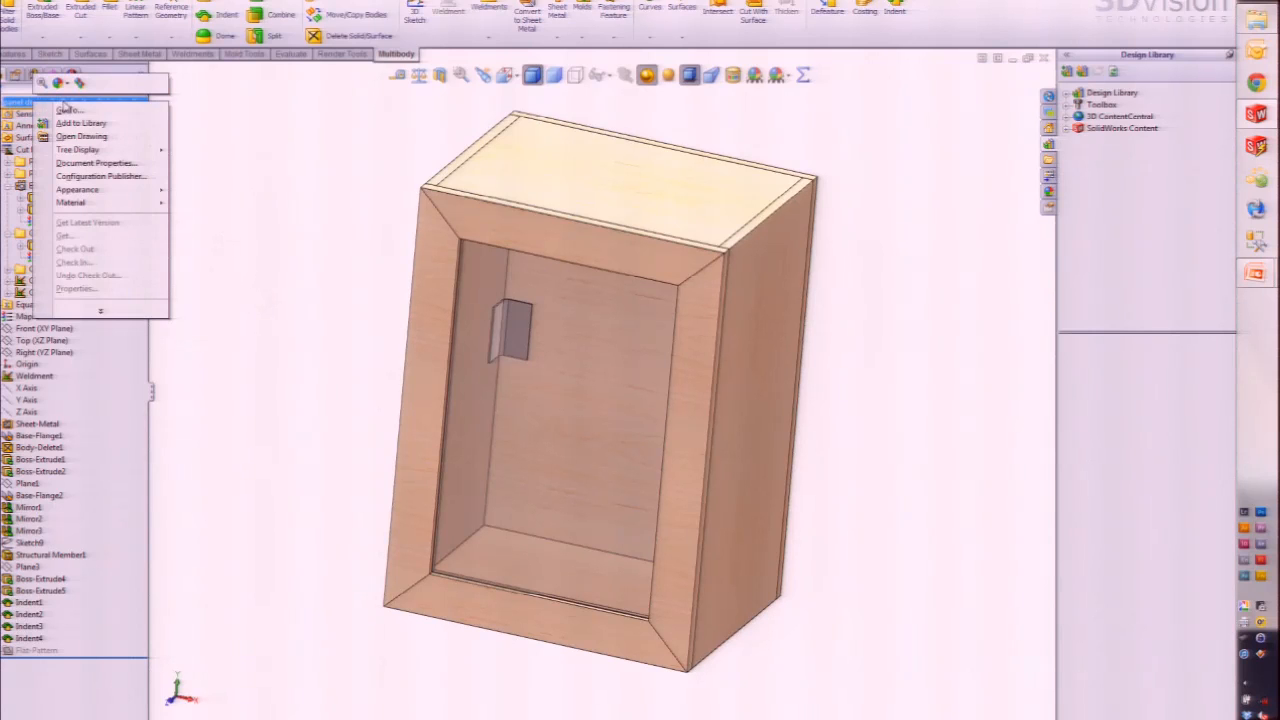
{"action": "left_click", "coordinate": [116, 138]}
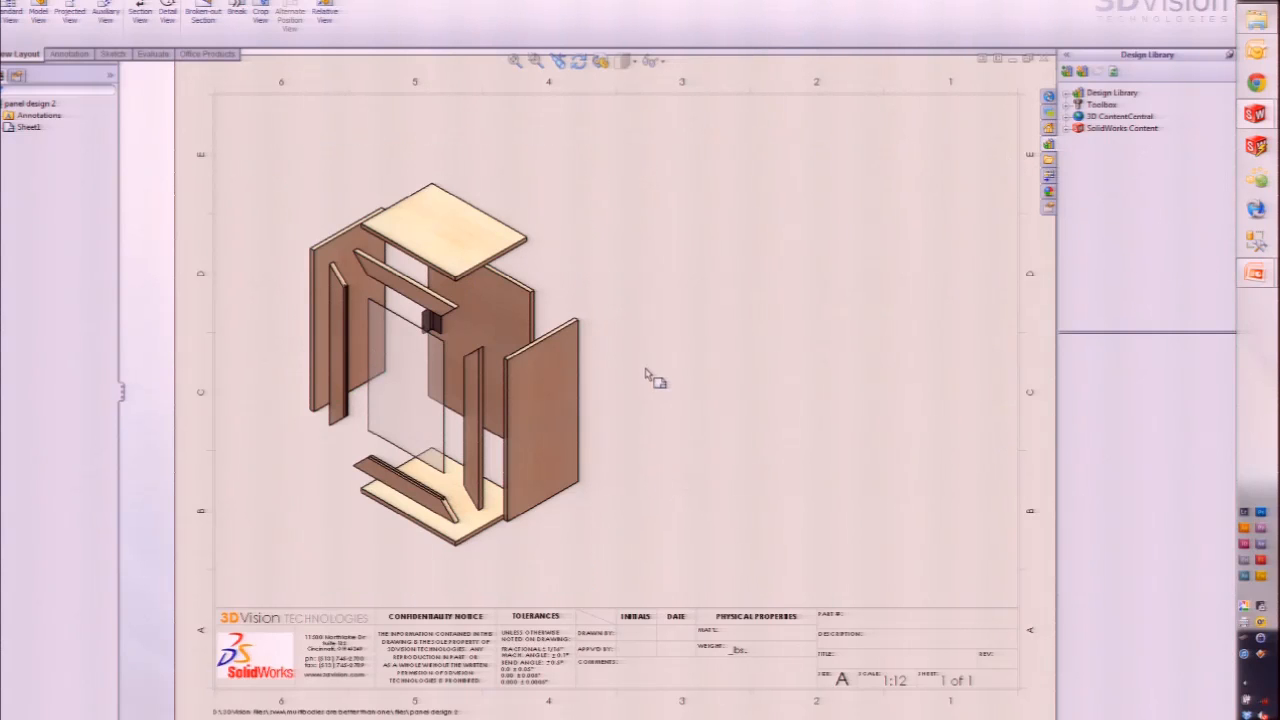
Step: Insert a weldment cut-list table for the exploded view at the sheet's top right
{"action": "left_click", "coordinate": [598, 287]}
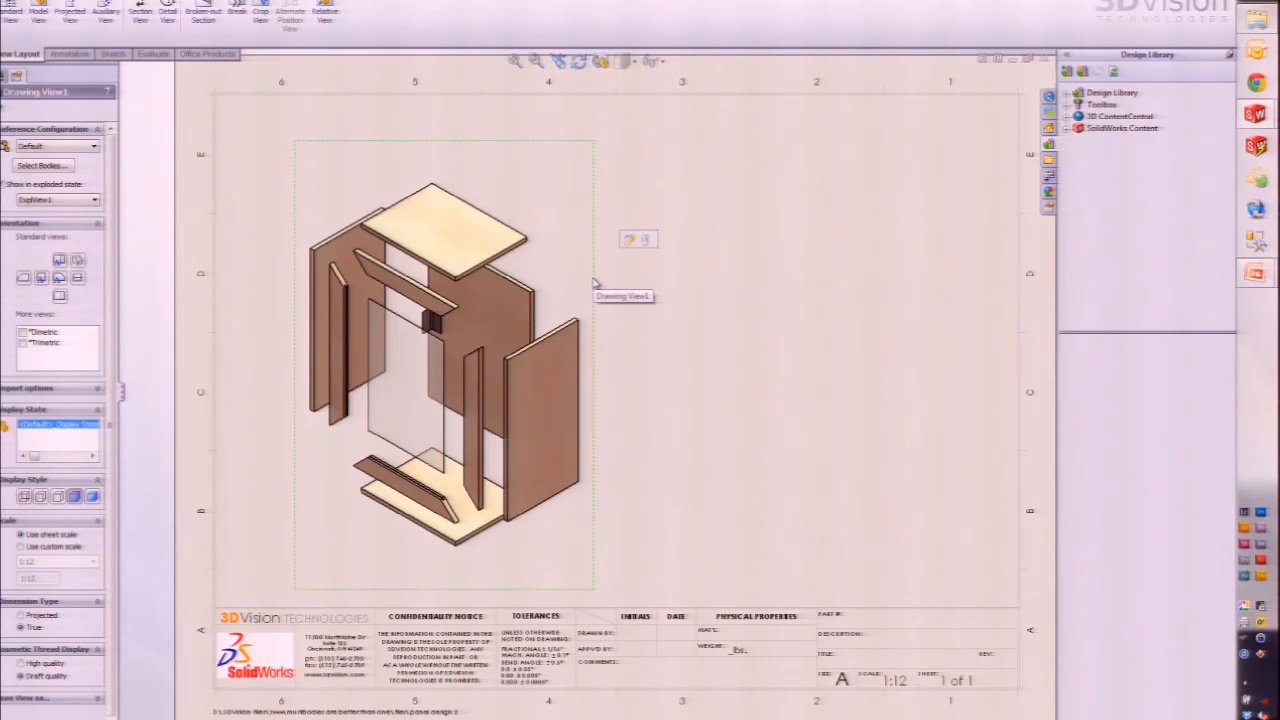
{"action": "key", "text": "s"}
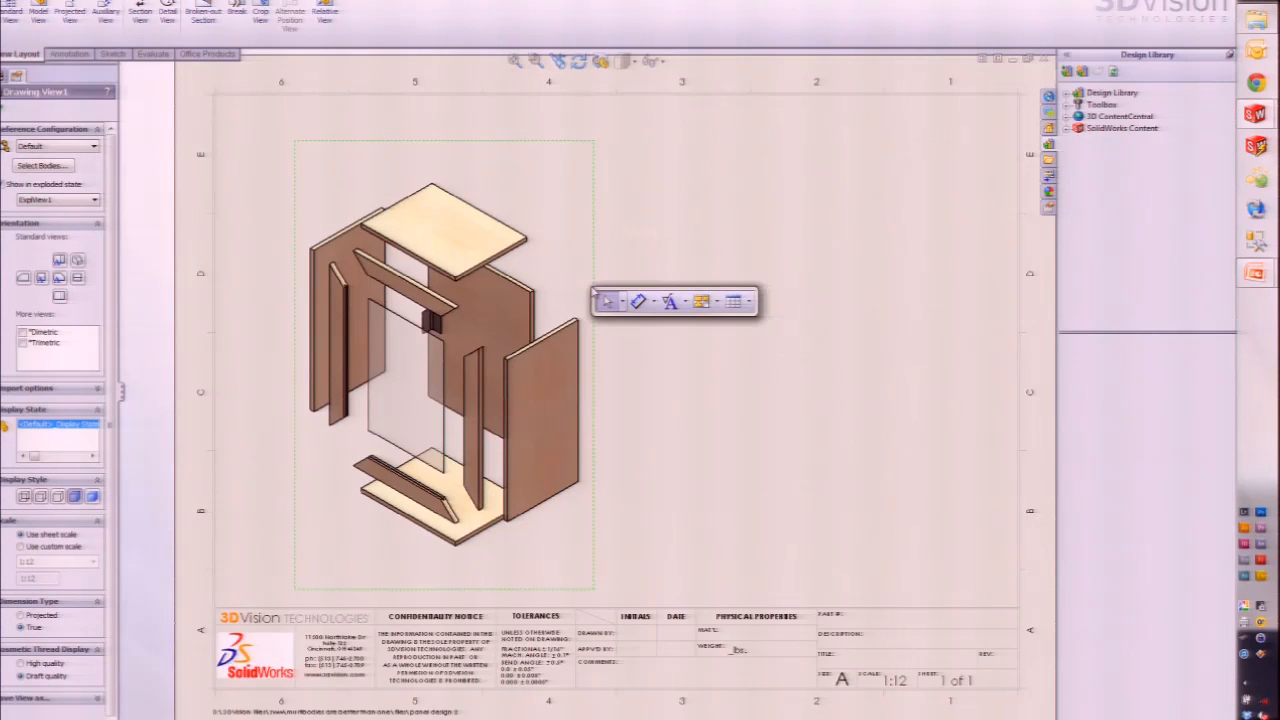
{"action": "left_click", "coordinate": [736, 301]}
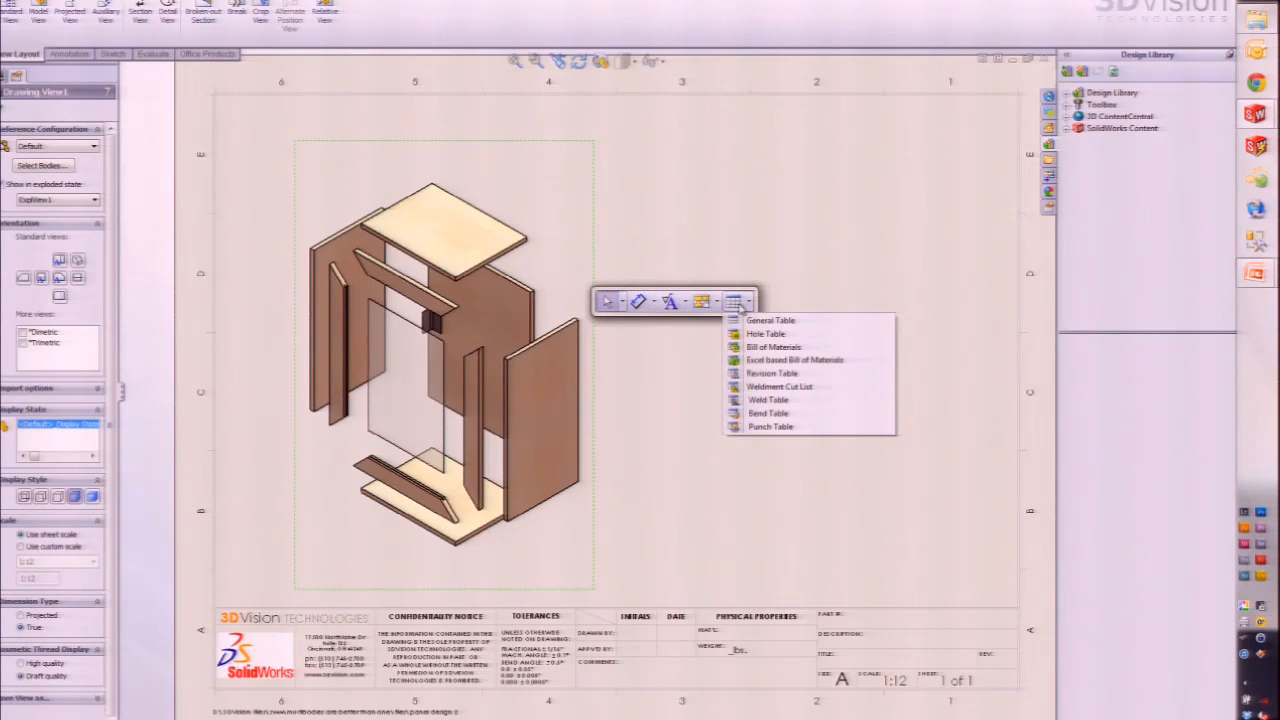
{"action": "left_click", "coordinate": [771, 388]}
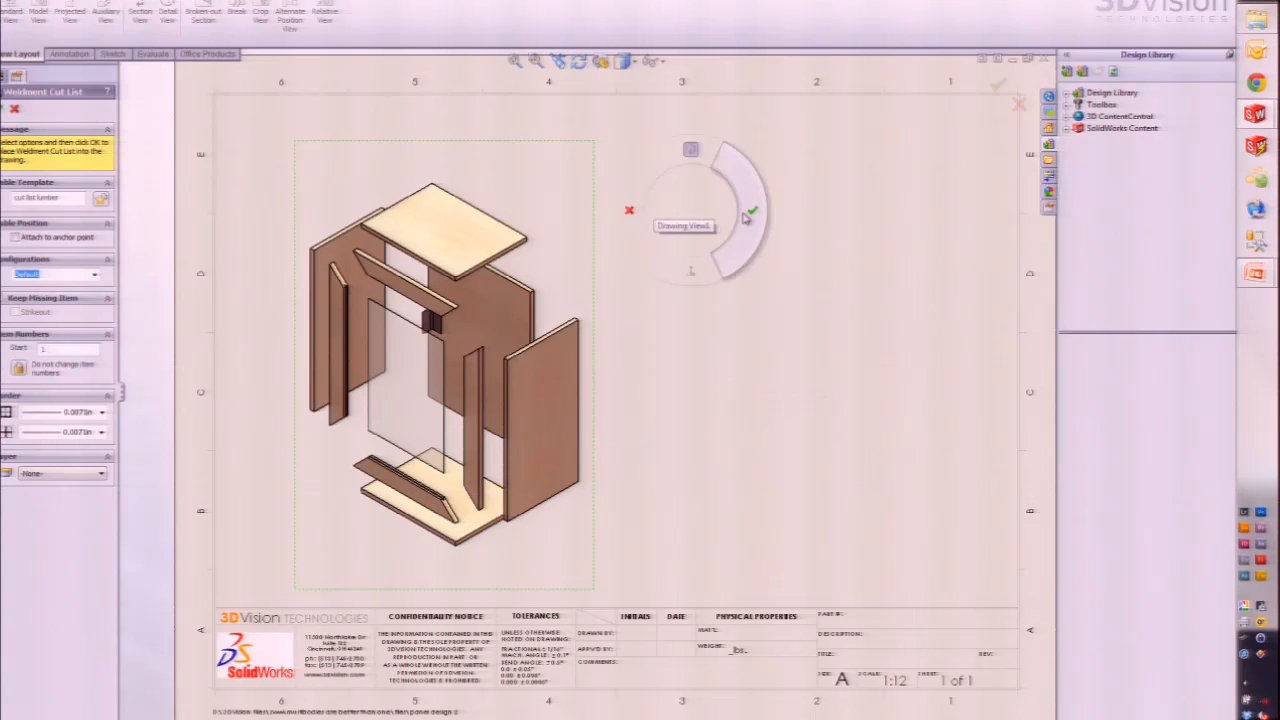
{"action": "key", "text": "Return"}
{"action": "left_click", "coordinate": [671, 128]}
{"action": "left_click", "coordinate": [780, 562]}
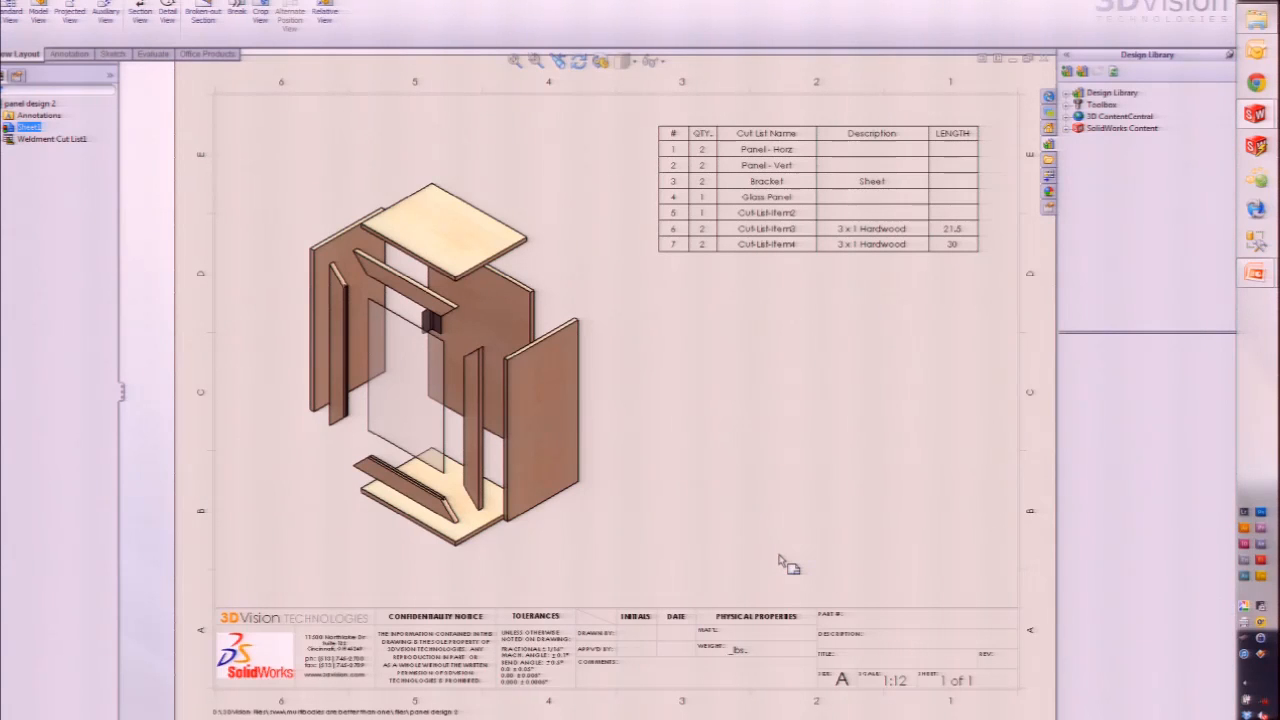
Step: Switch from the drawing back to the panel design 2 cabinet part
{"action": "key", "text": "super"}
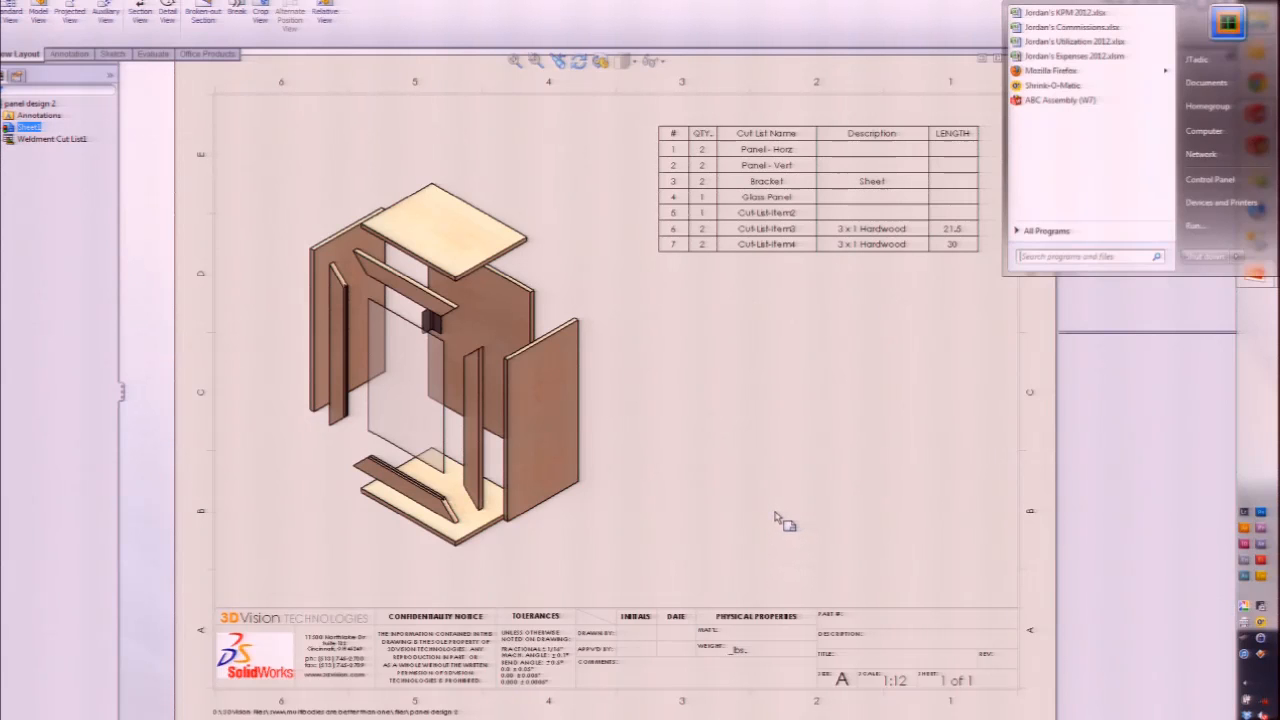
{"action": "key", "text": "Escape"}
{"action": "key", "text": "ctrl+Tab"}
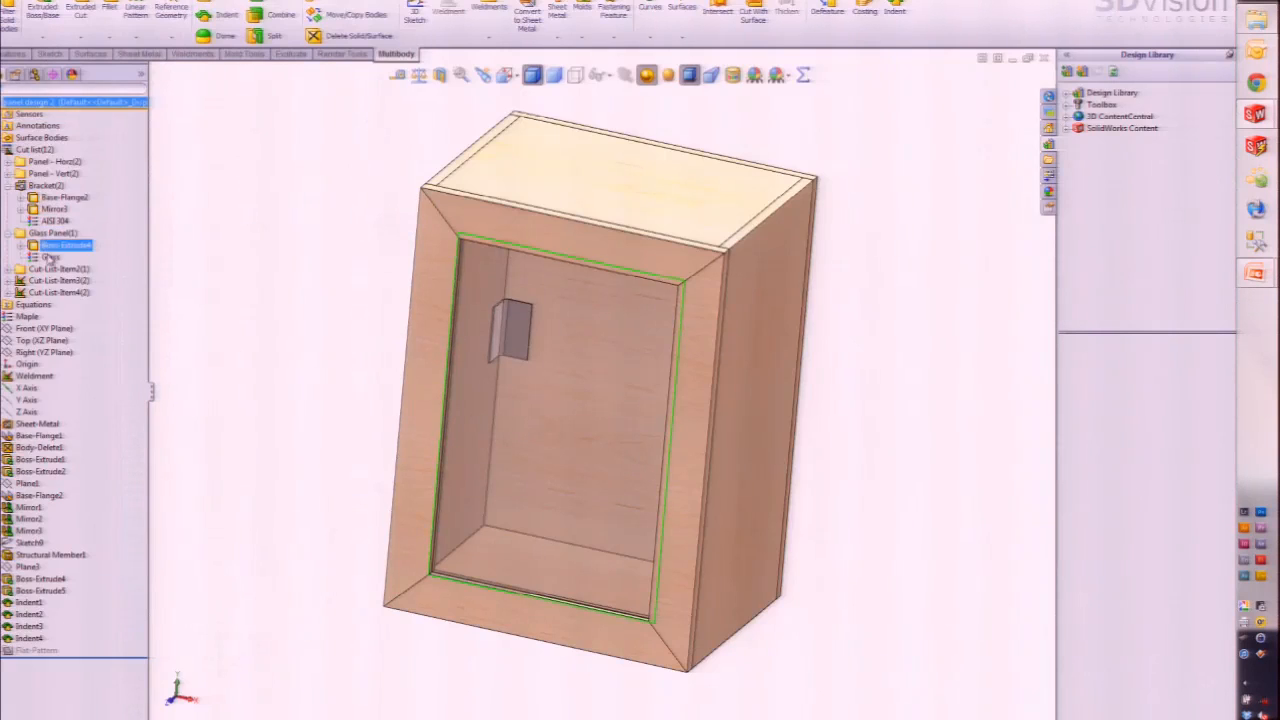
Step: Highlight the panels in Cut-List-Item3, Cut-List-Item4 and Bracket(2), then bring up Cut-List-Item4's options
{"action": "left_click", "coordinate": [36, 283]}
{"action": "left_click", "coordinate": [36, 292]}
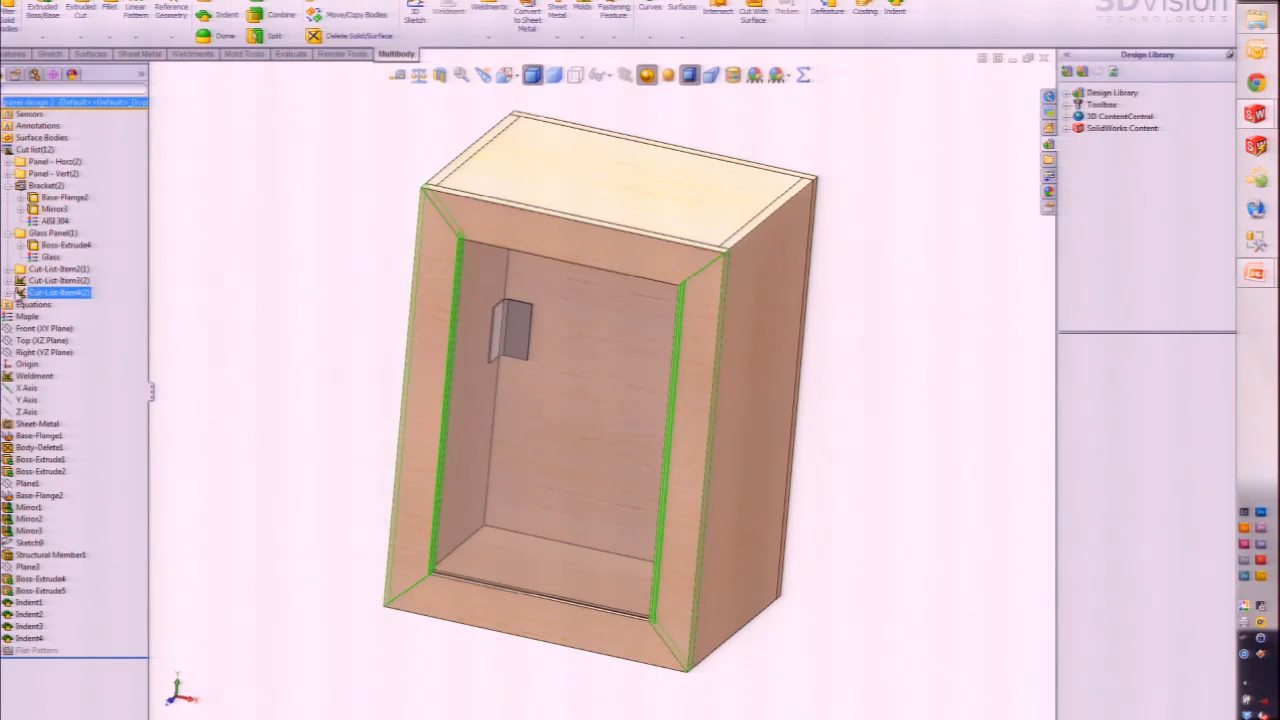
{"action": "left_click", "coordinate": [38, 281], "text": "ctrl"}
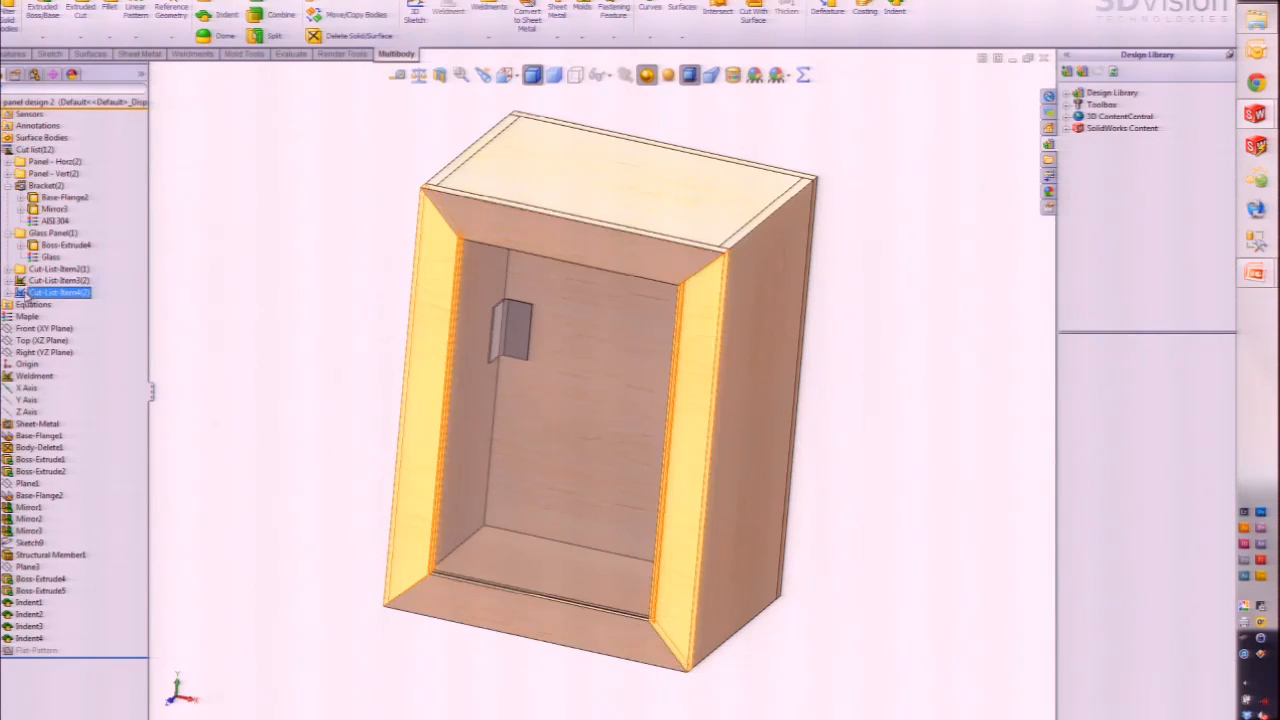
{"action": "left_click", "coordinate": [25, 292]}
{"action": "left_click", "coordinate": [23, 282]}
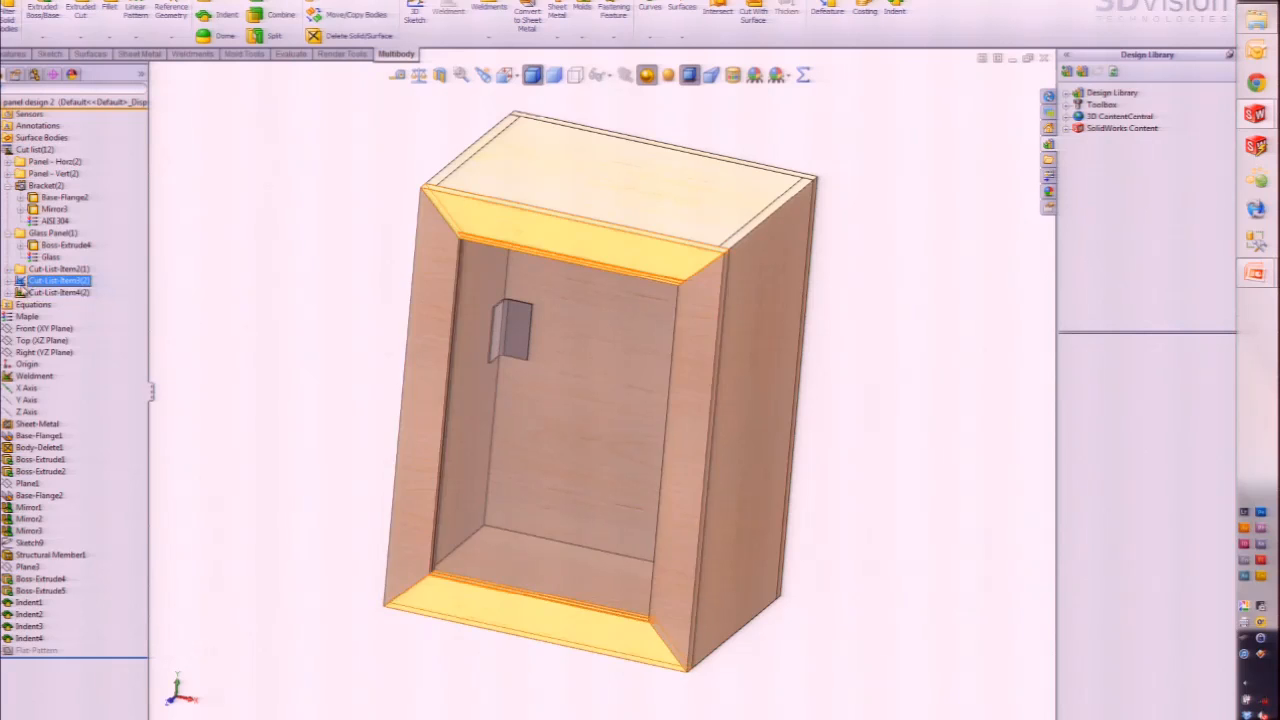
{"action": "left_click", "coordinate": [23, 292]}
{"action": "left_click", "coordinate": [32, 188]}
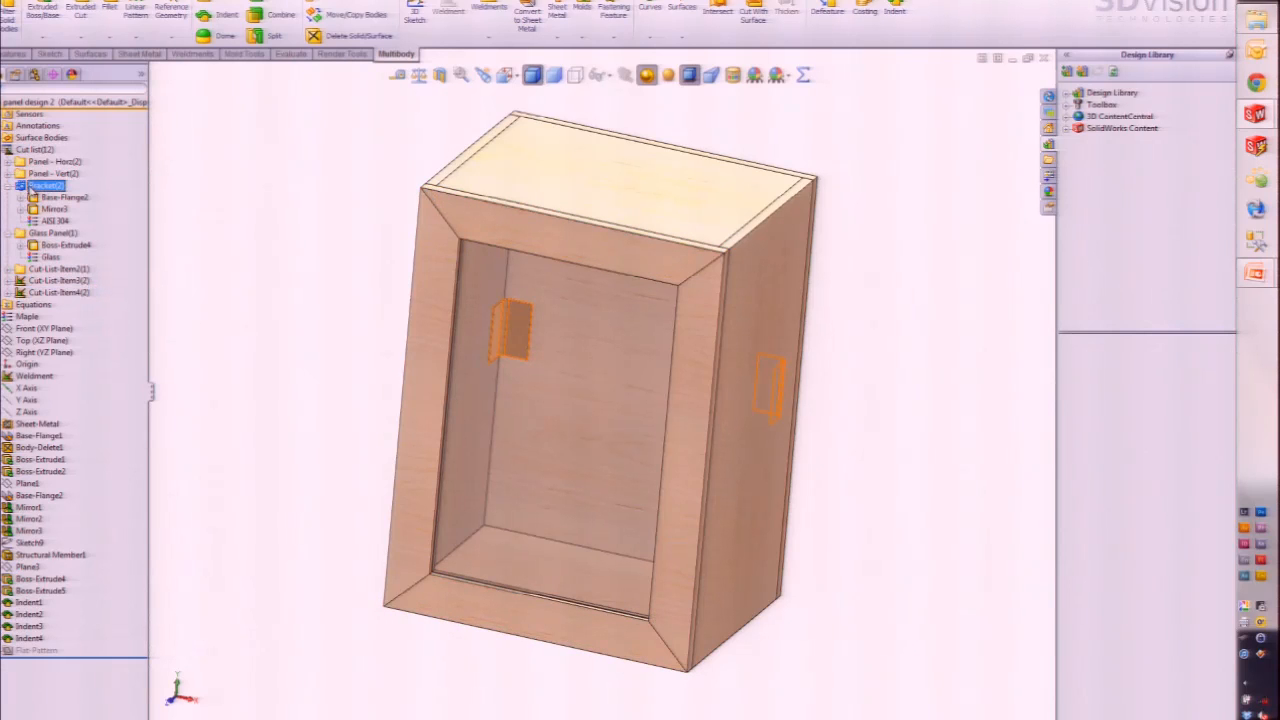
{"action": "right_click", "coordinate": [62, 293]}
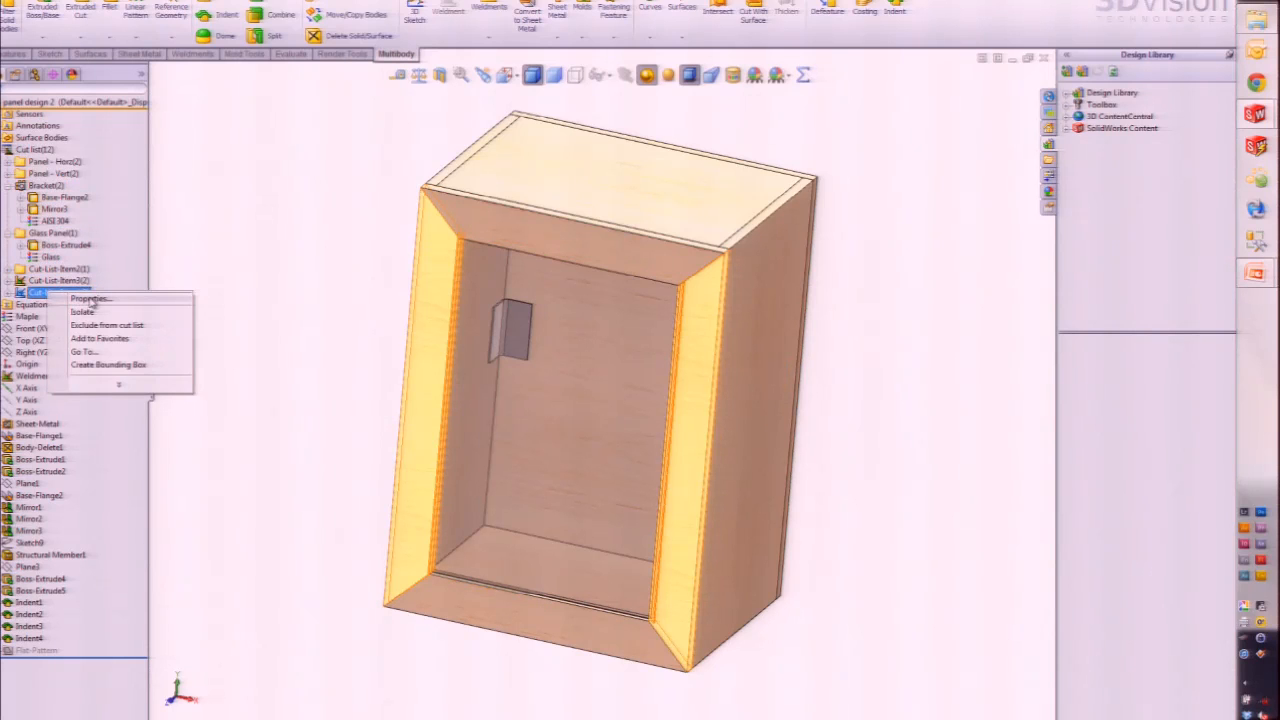
Step: Review the Bracket item's cut-list properties: bounding box, bends and AISI 304 material, then close
{"action": "left_click", "coordinate": [89, 299]}
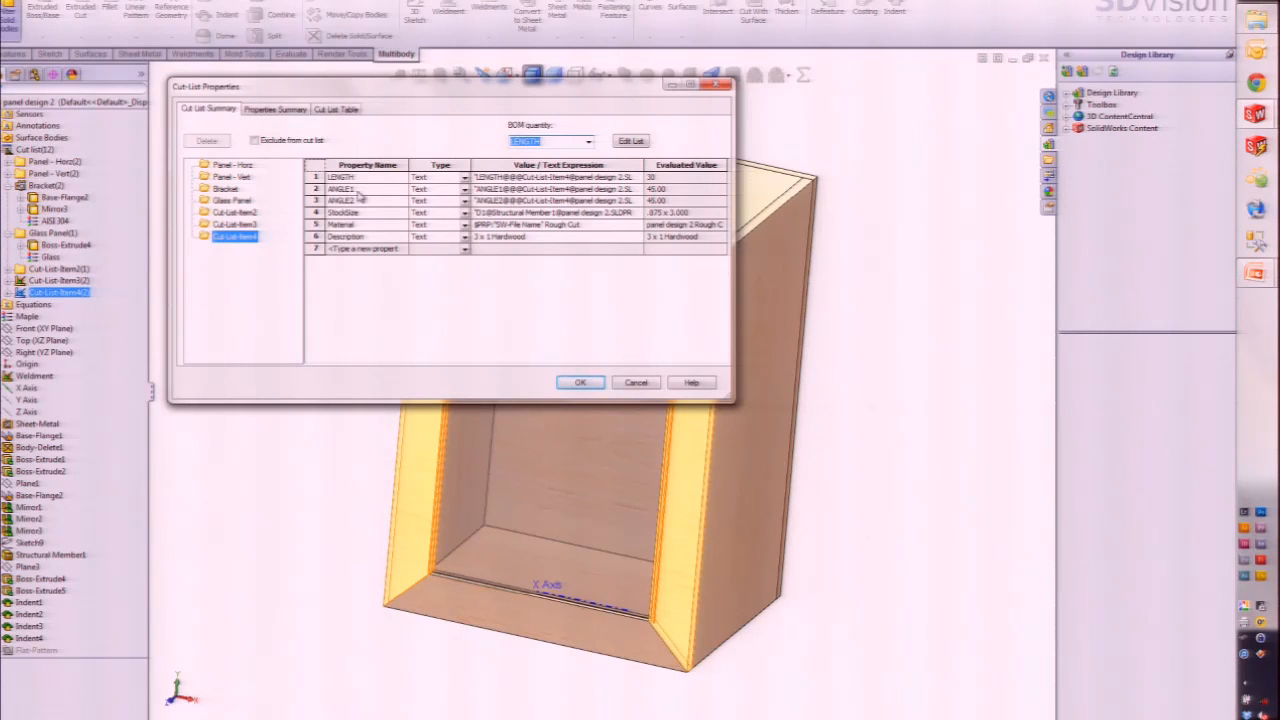
{"action": "left_click", "coordinate": [225, 189]}
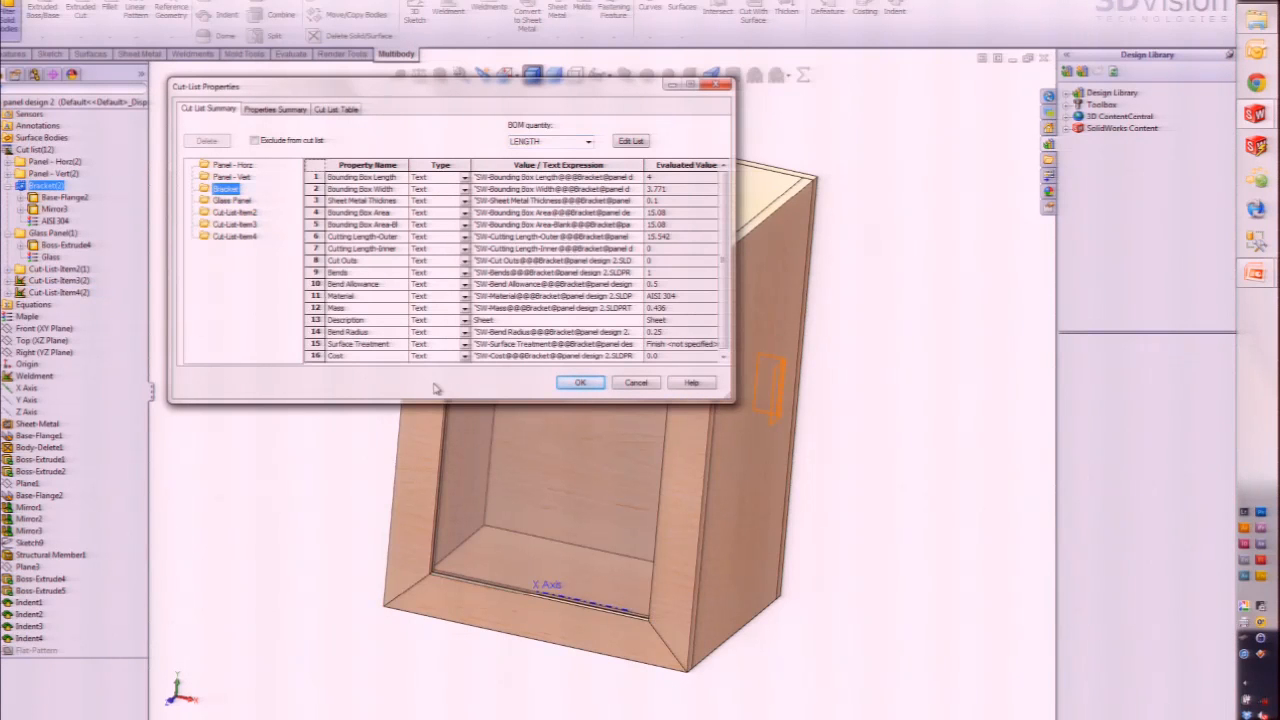
{"action": "left_click_drag", "start_coordinate": [427, 403], "coordinate": [436, 466]}
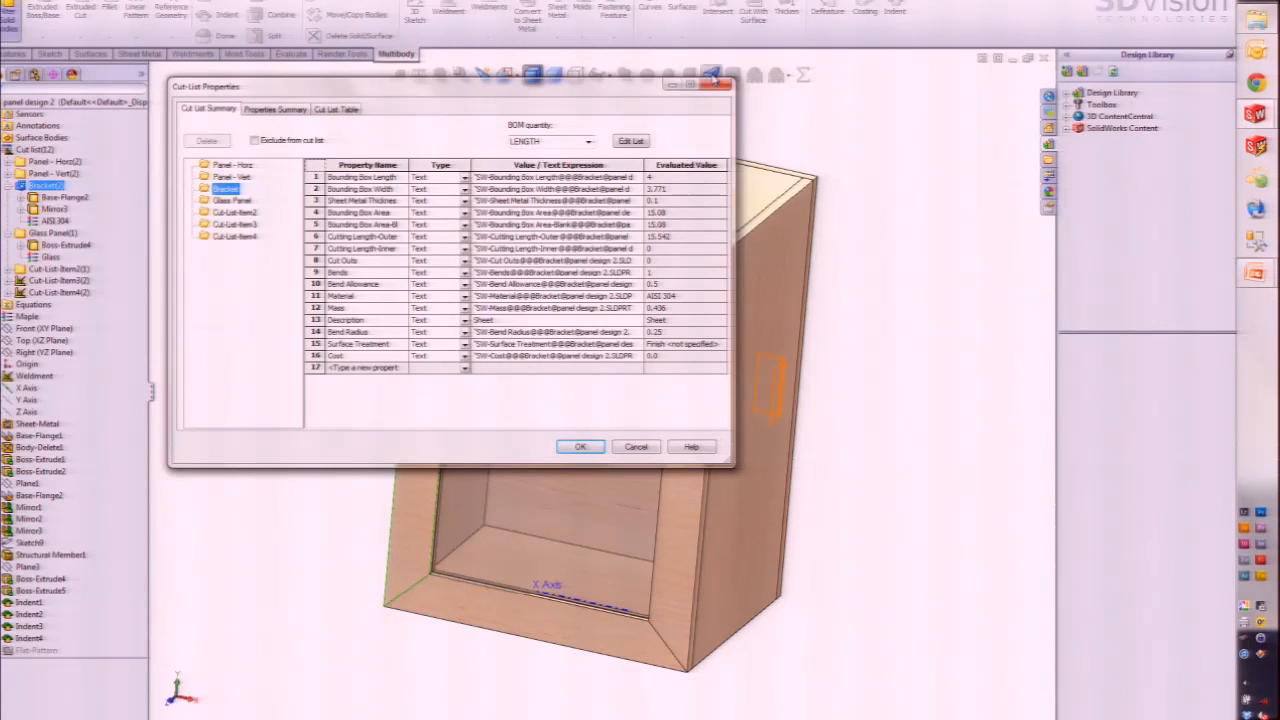
{"action": "left_click", "coordinate": [722, 86]}
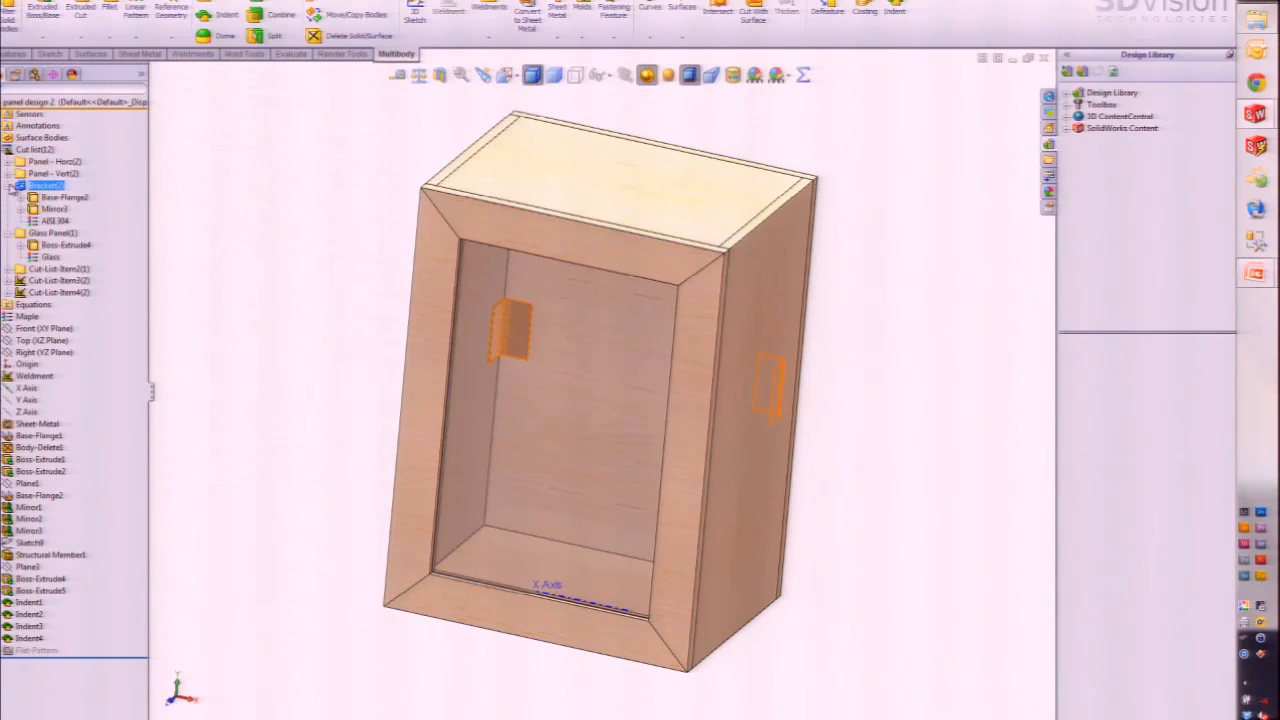
Step: Collapse the Bracket and Glass Panel folders and view Panel - Horz's cut-list properties without changes
{"action": "left_click", "coordinate": [10, 186]}
{"action": "left_click", "coordinate": [10, 198]}
{"action": "left_click", "coordinate": [66, 209]}
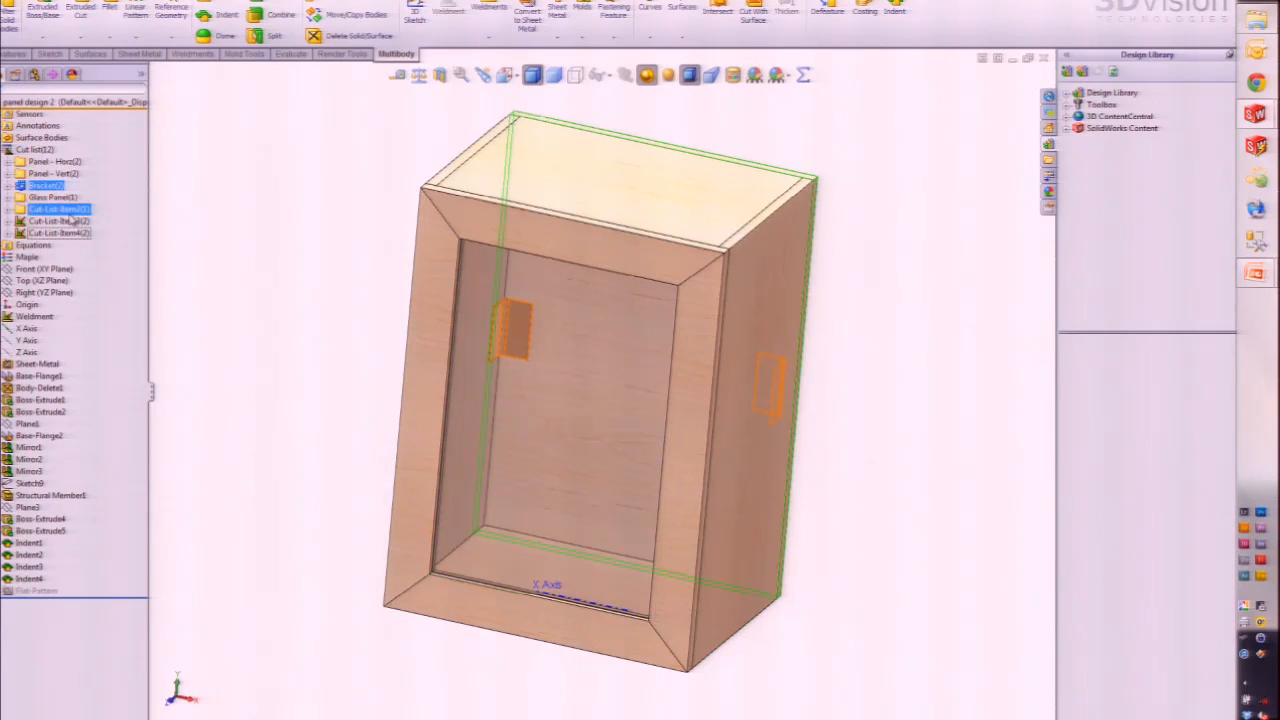
{"action": "left_click", "coordinate": [60, 162]}
{"action": "right_click", "coordinate": [82, 164]}
{"action": "left_click", "coordinate": [103, 174]}
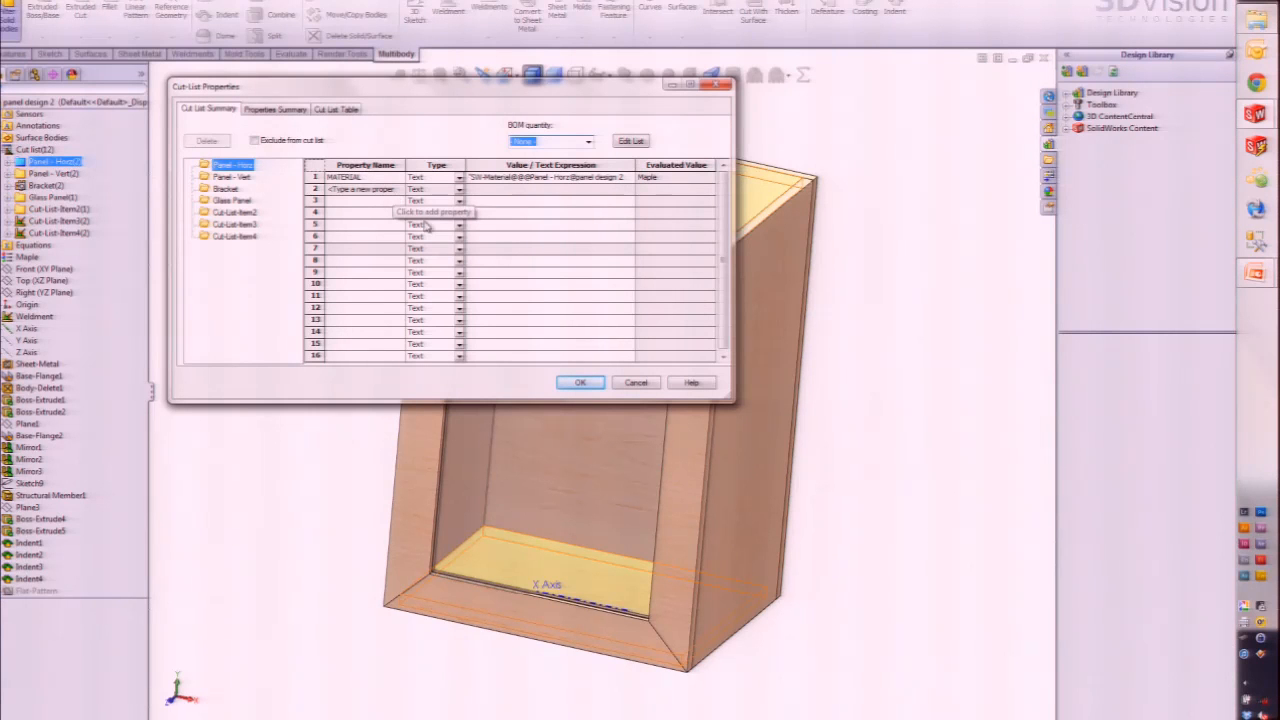
{"action": "left_click", "coordinate": [637, 383]}
Step: Reopen Panel - Horz properties, try a second property row, then cancel leaving only Maple MATERIAL
{"action": "left_click", "coordinate": [230, 212]}
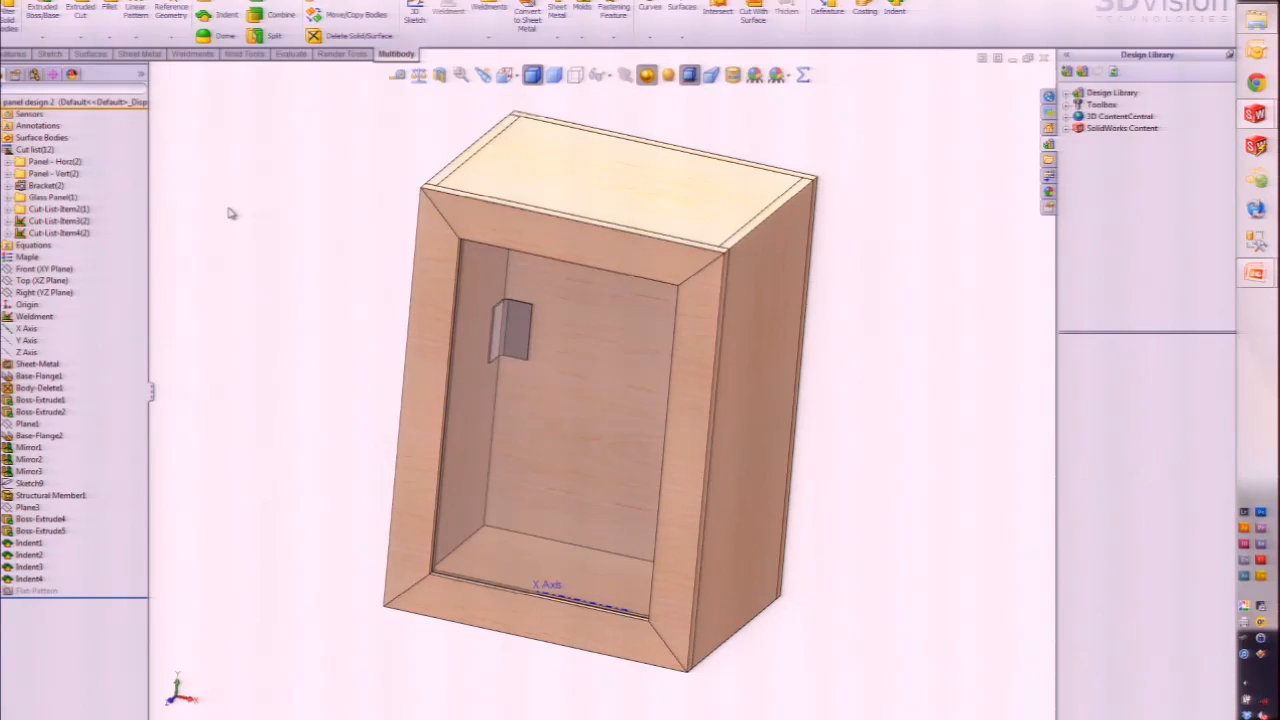
{"action": "left_click", "coordinate": [60, 174]}
{"action": "left_click", "coordinate": [56, 162]}
{"action": "right_click", "coordinate": [68, 167]}
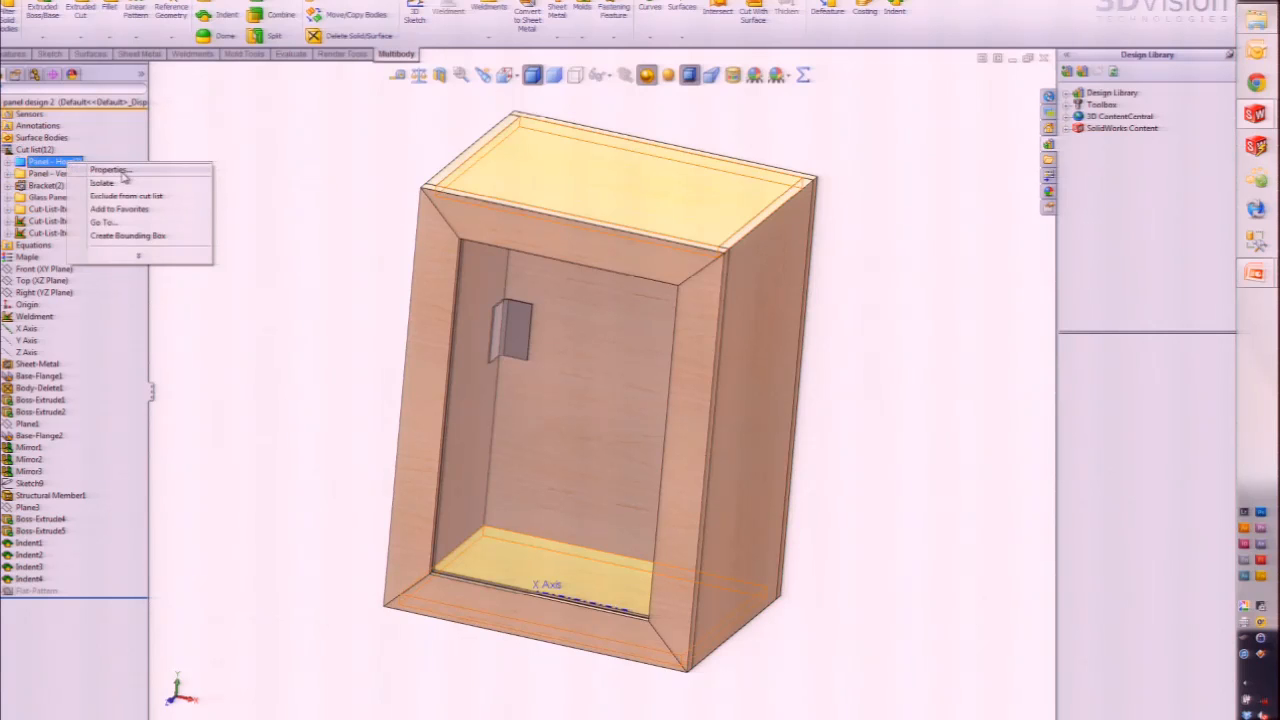
{"action": "left_click", "coordinate": [112, 170]}
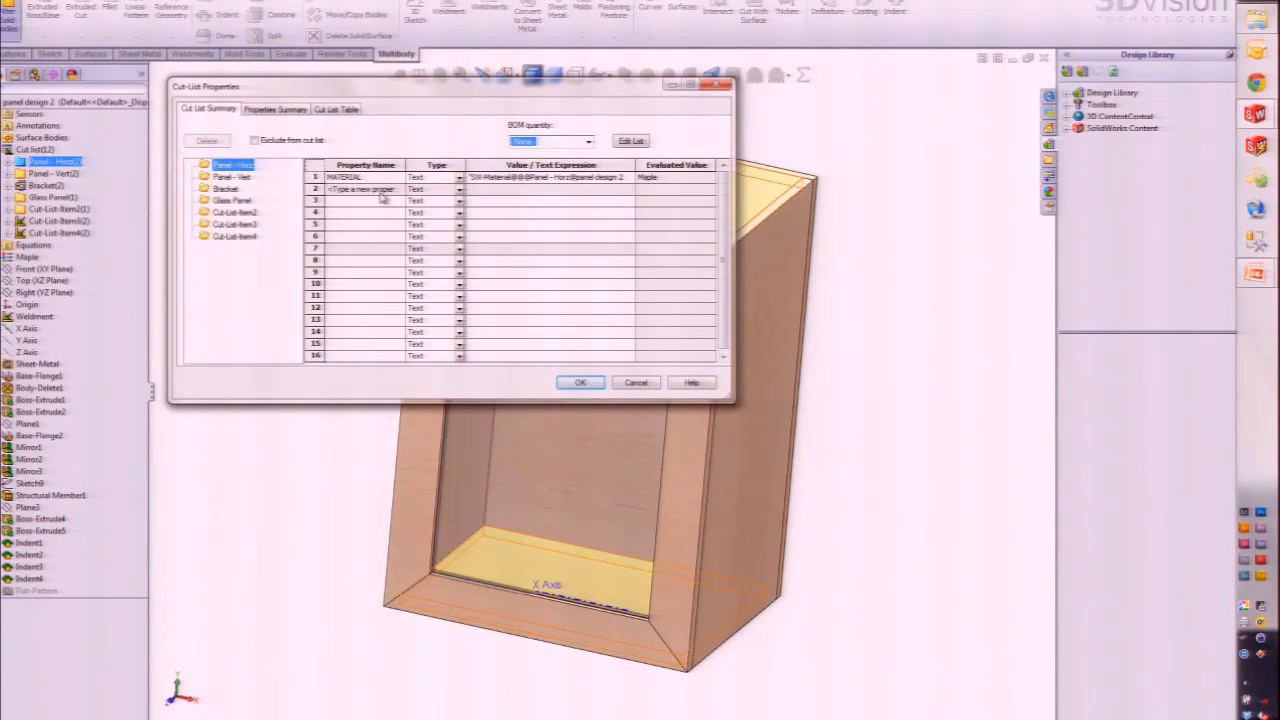
{"action": "left_click", "coordinate": [359, 189]}
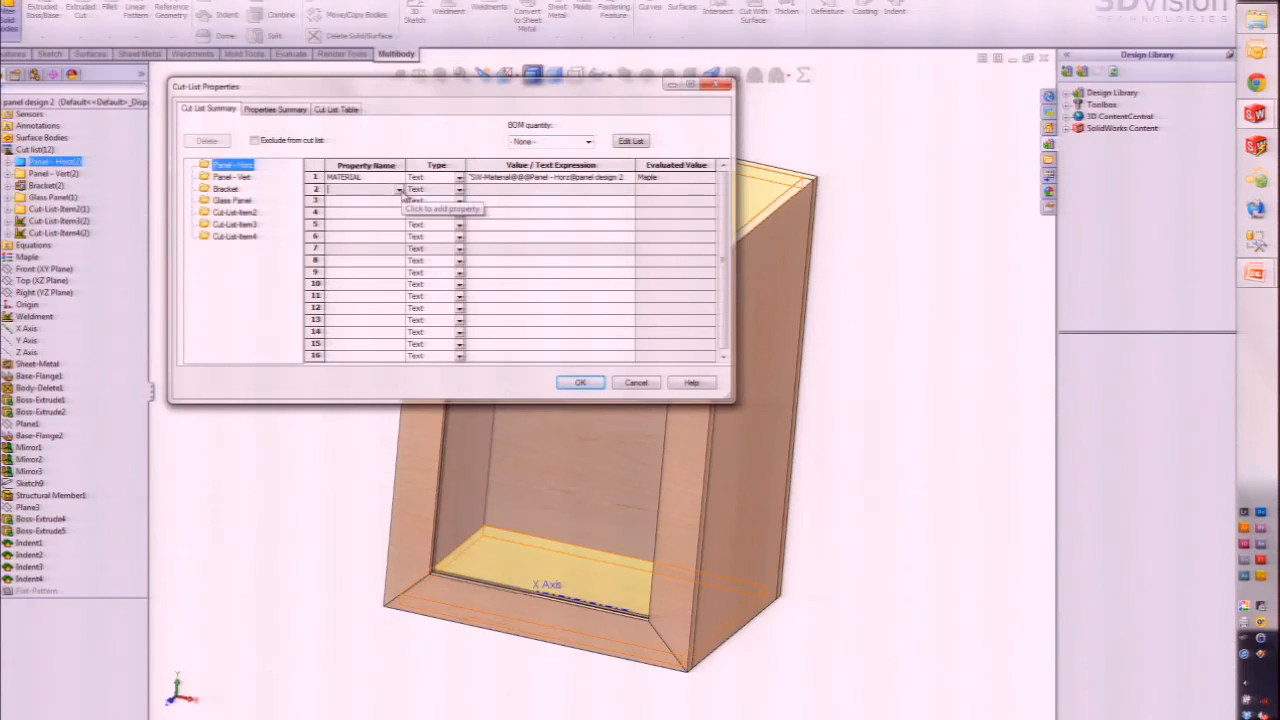
{"action": "left_click", "coordinate": [530, 190]}
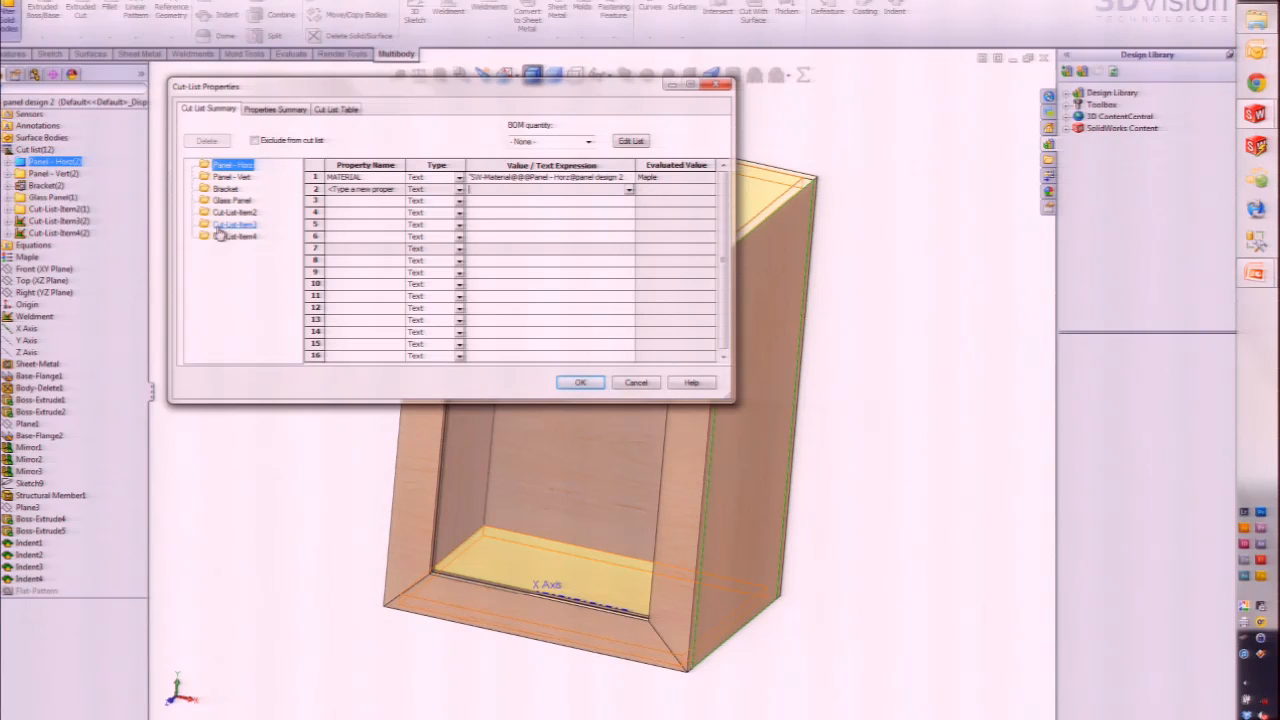
{"action": "left_click", "coordinate": [640, 383]}
{"action": "right_click", "coordinate": [57, 162]}
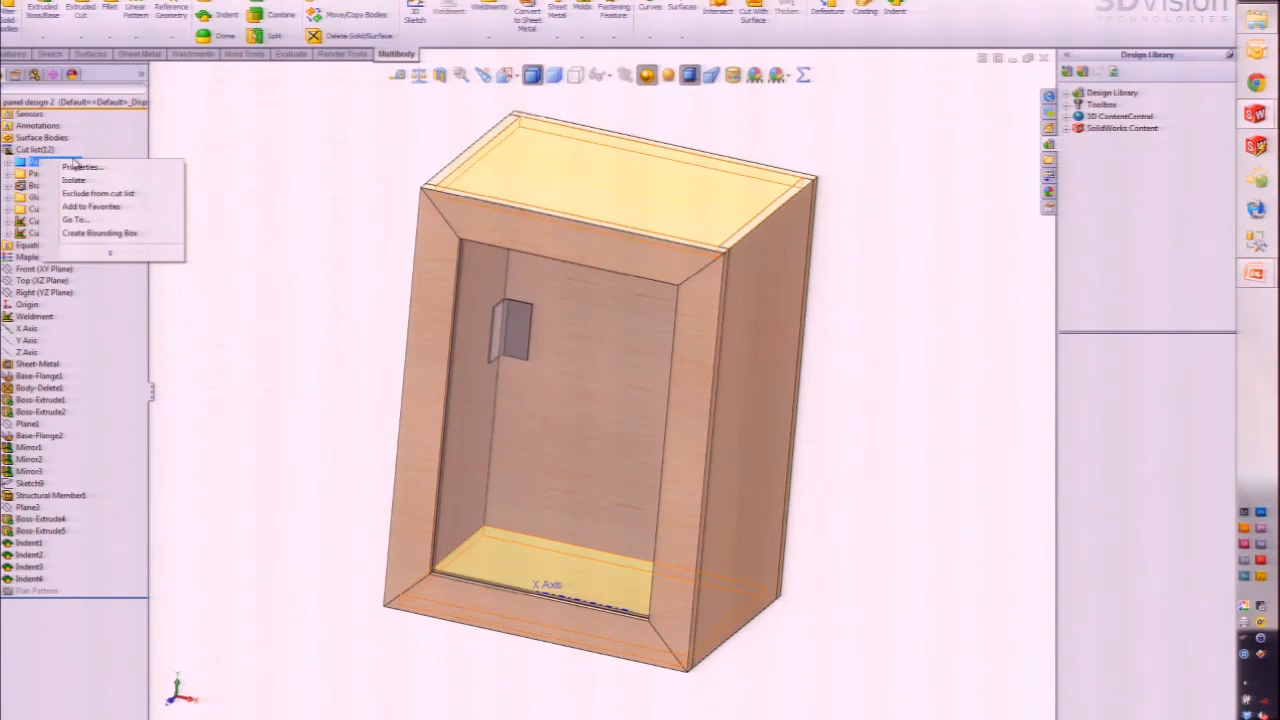
Step: Create bounding boxes for Panel - Horz, then for Panel - Vert and Glass Panel together
{"action": "left_click", "coordinate": [120, 234]}
{"action": "left_click", "coordinate": [68, 175]}
{"action": "left_click", "coordinate": [50, 198], "text": "ctrl"}
{"action": "left_click", "coordinate": [50, 208], "text": "ctrl"}
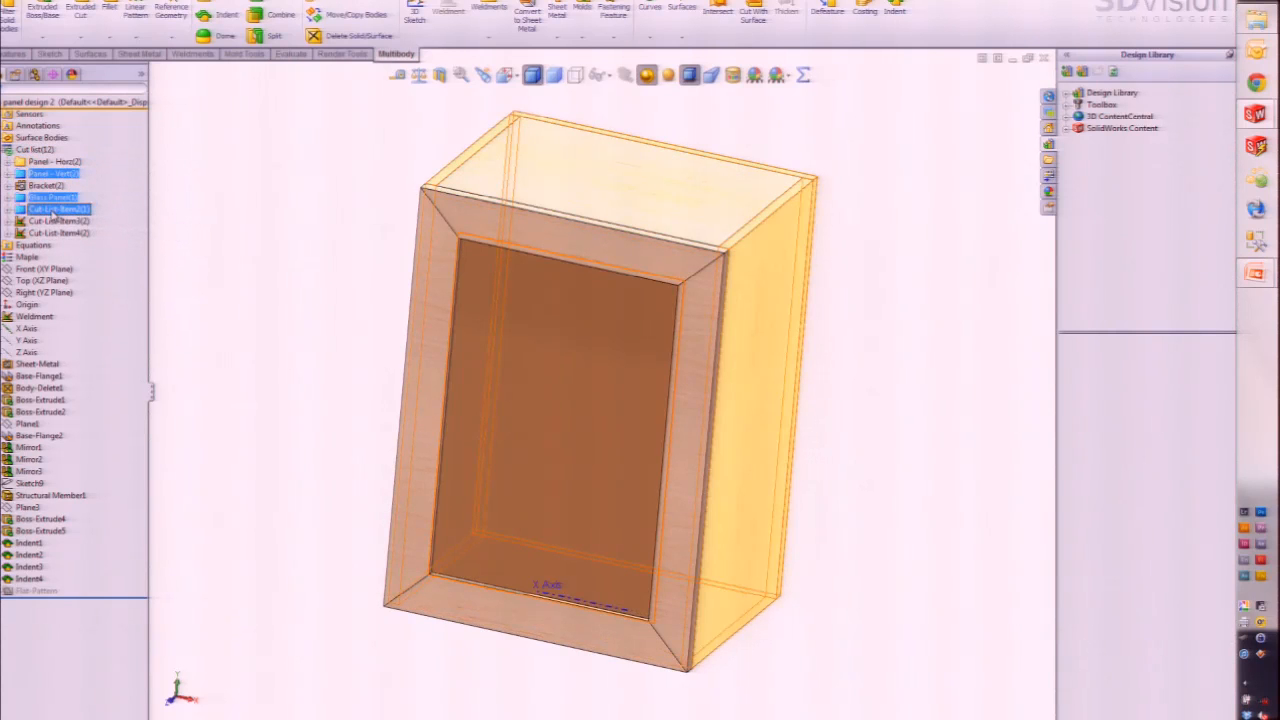
{"action": "left_click", "coordinate": [50, 208], "text": "ctrl"}
{"action": "right_click", "coordinate": [60, 176]}
{"action": "left_click", "coordinate": [120, 236]}
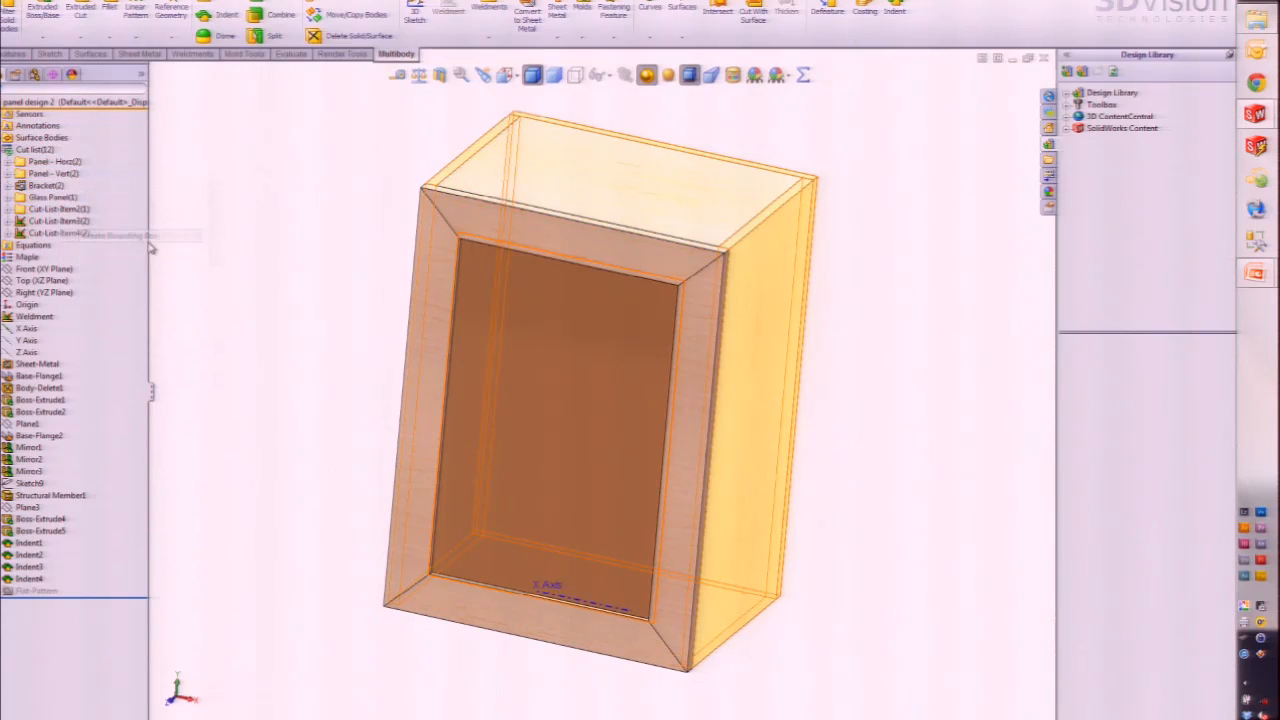
Step: Verify Panel - Horz properties now show DESCRIPTION PLATE, 0.75 x 15 x 20, and accept
{"action": "left_click", "coordinate": [50, 161]}
{"action": "right_click", "coordinate": [58, 162]}
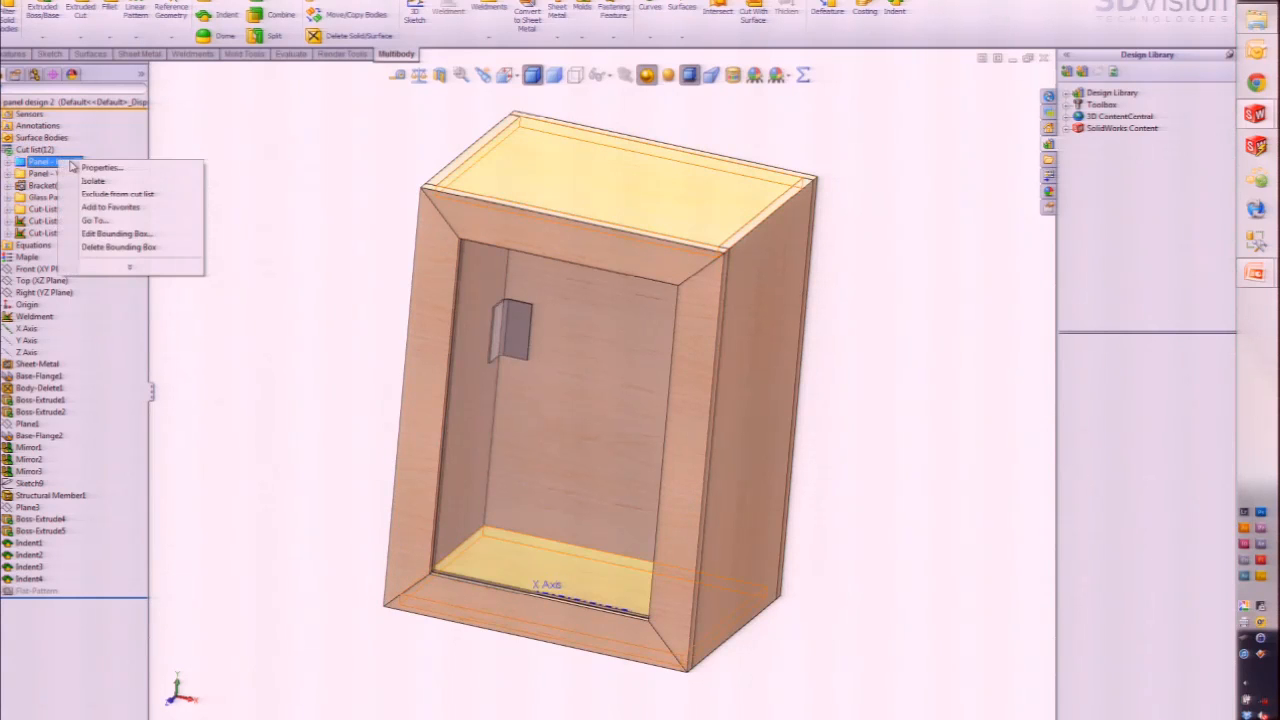
{"action": "left_click", "coordinate": [101, 170]}
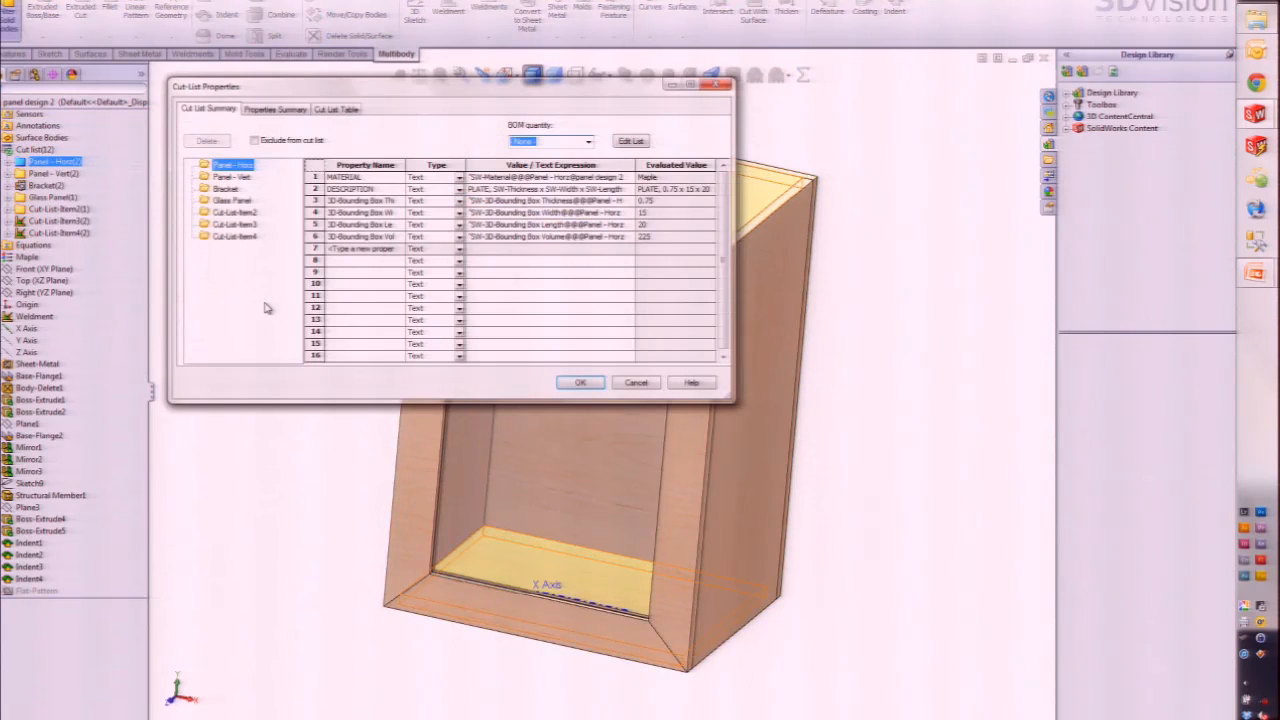
{"action": "left_click_drag", "start_coordinate": [405, 164], "coordinate": [428, 164]}
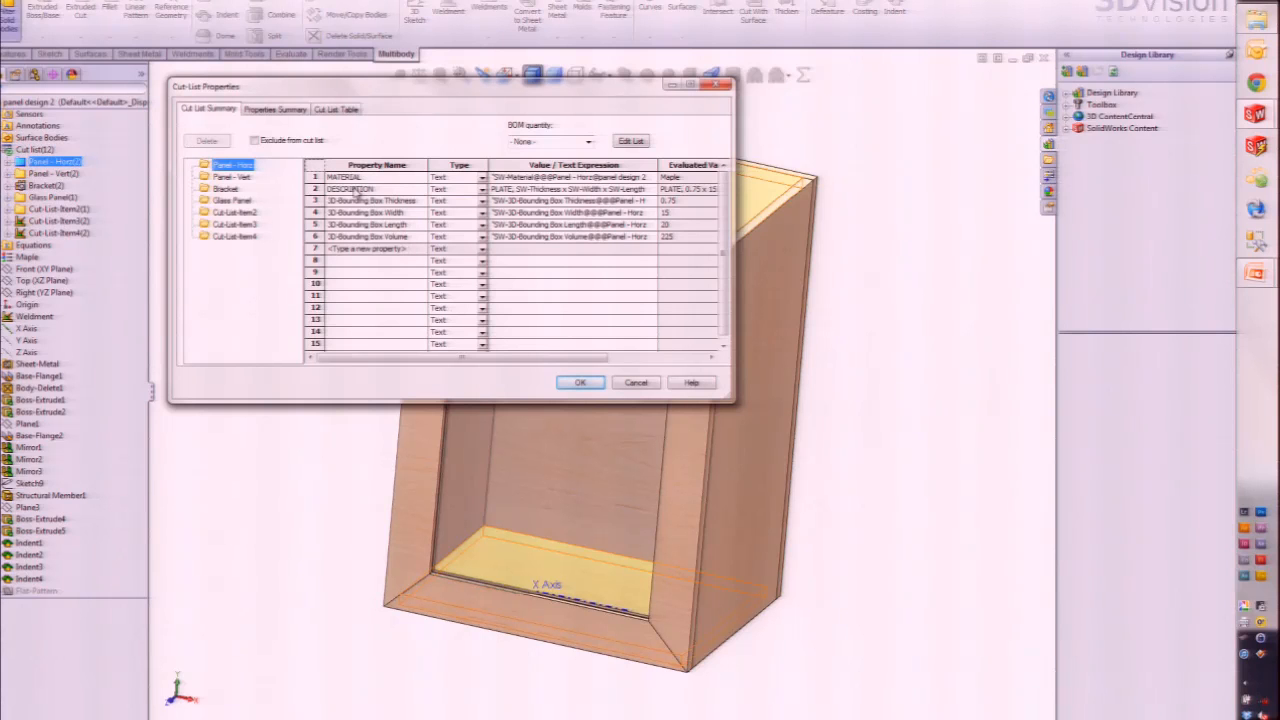
{"action": "left_click_drag", "start_coordinate": [734, 201], "coordinate": [848, 201]}
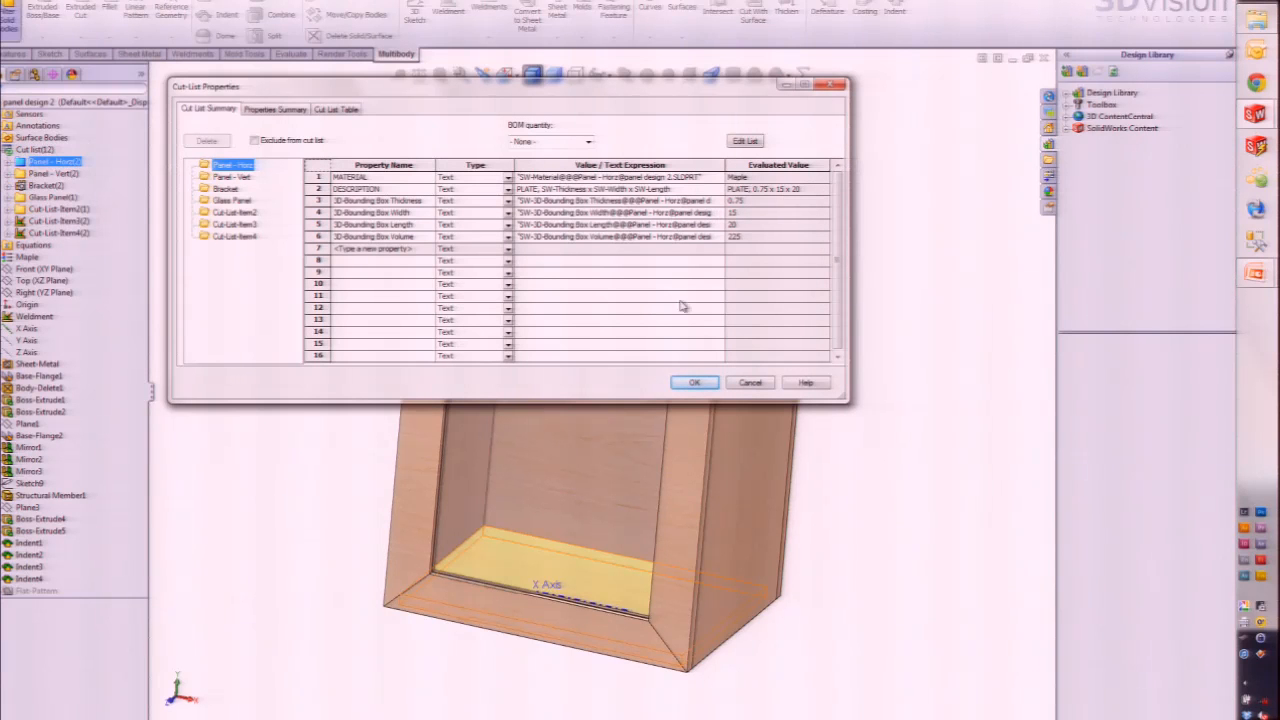
{"action": "left_click", "coordinate": [694, 383]}
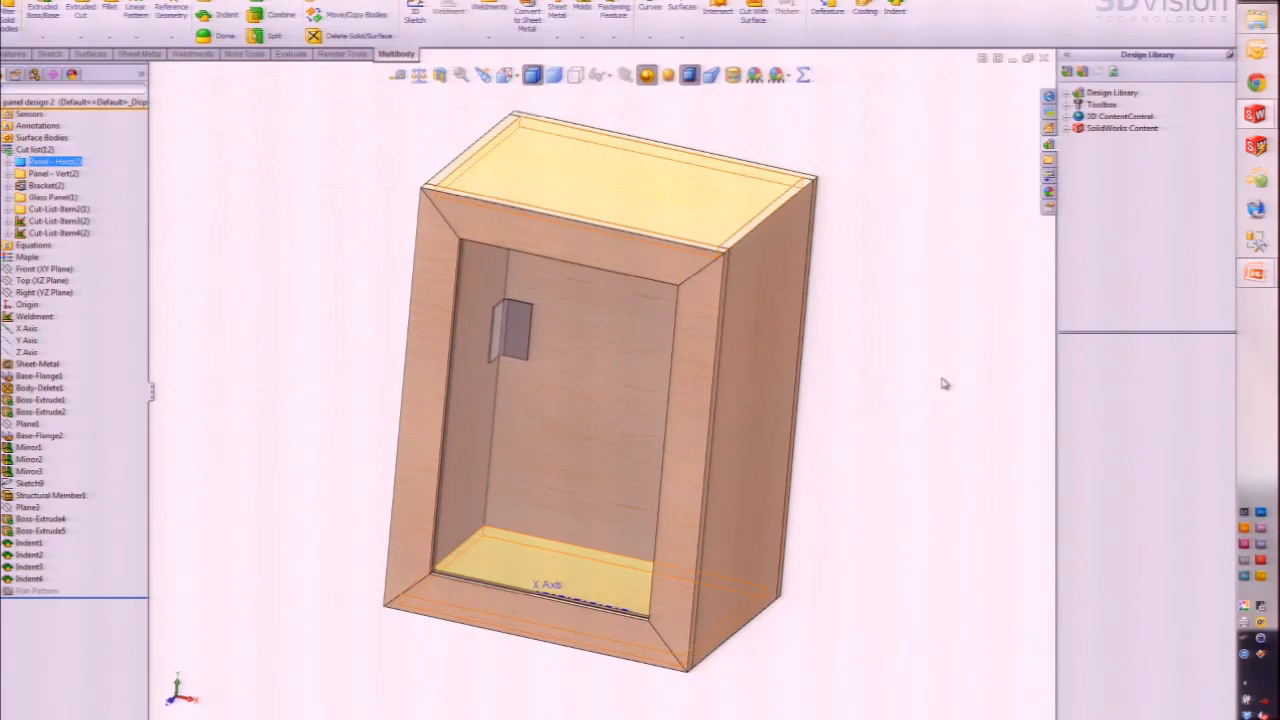
Step: Expand Panel - Horz and Panel - Vert folders and select each one's Bounding-Box sketch
{"action": "left_click", "coordinate": [951, 368]}
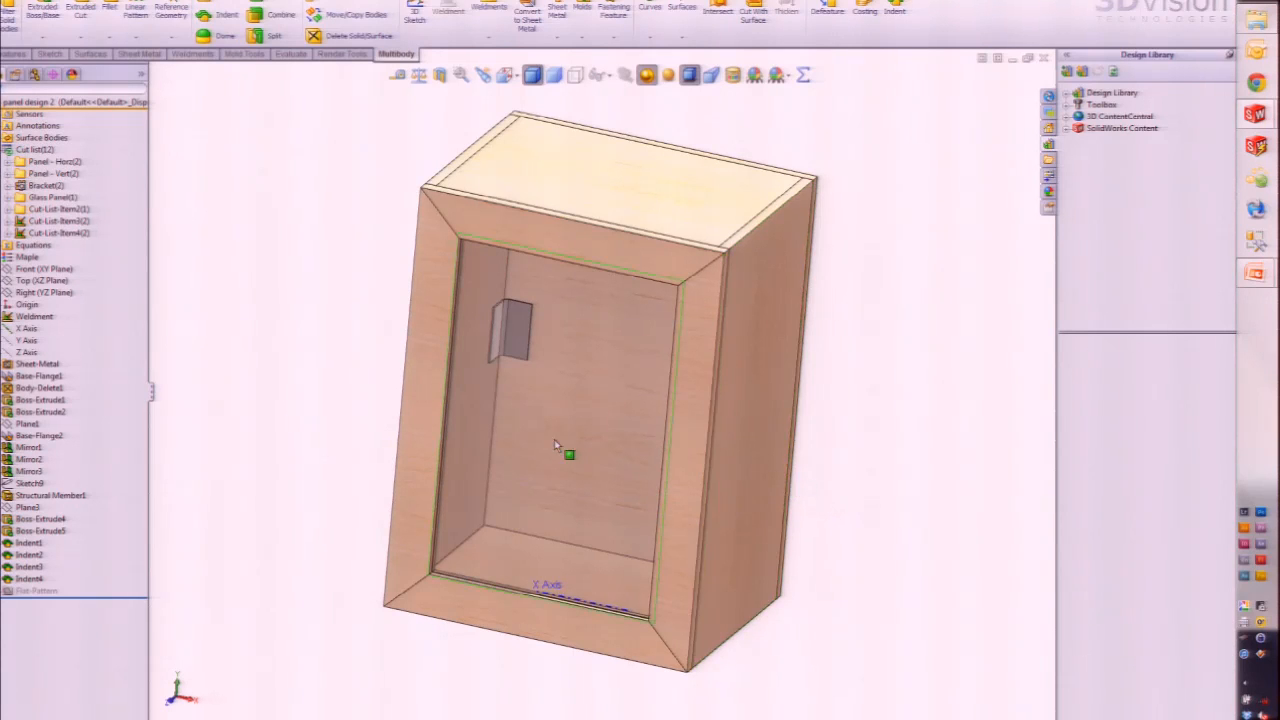
{"action": "double_click", "coordinate": [55, 161]}
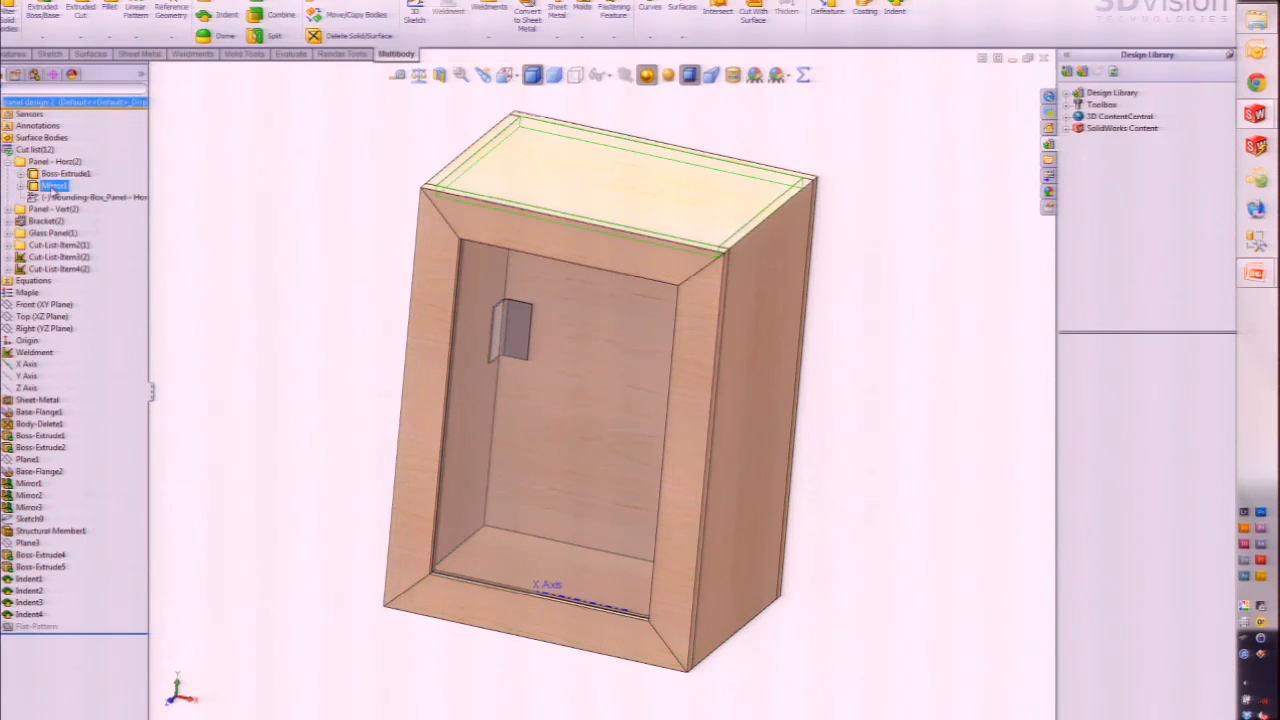
{"action": "left_click", "coordinate": [56, 197]}
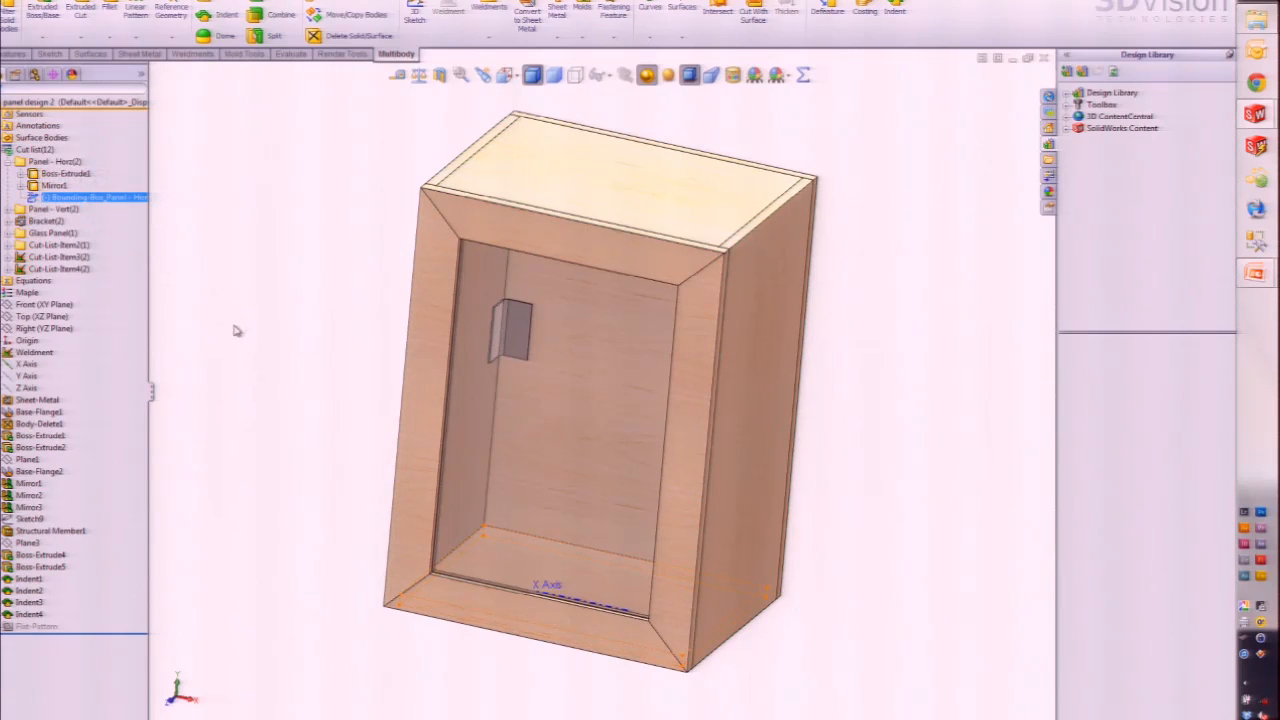
{"action": "left_click", "coordinate": [203, 277]}
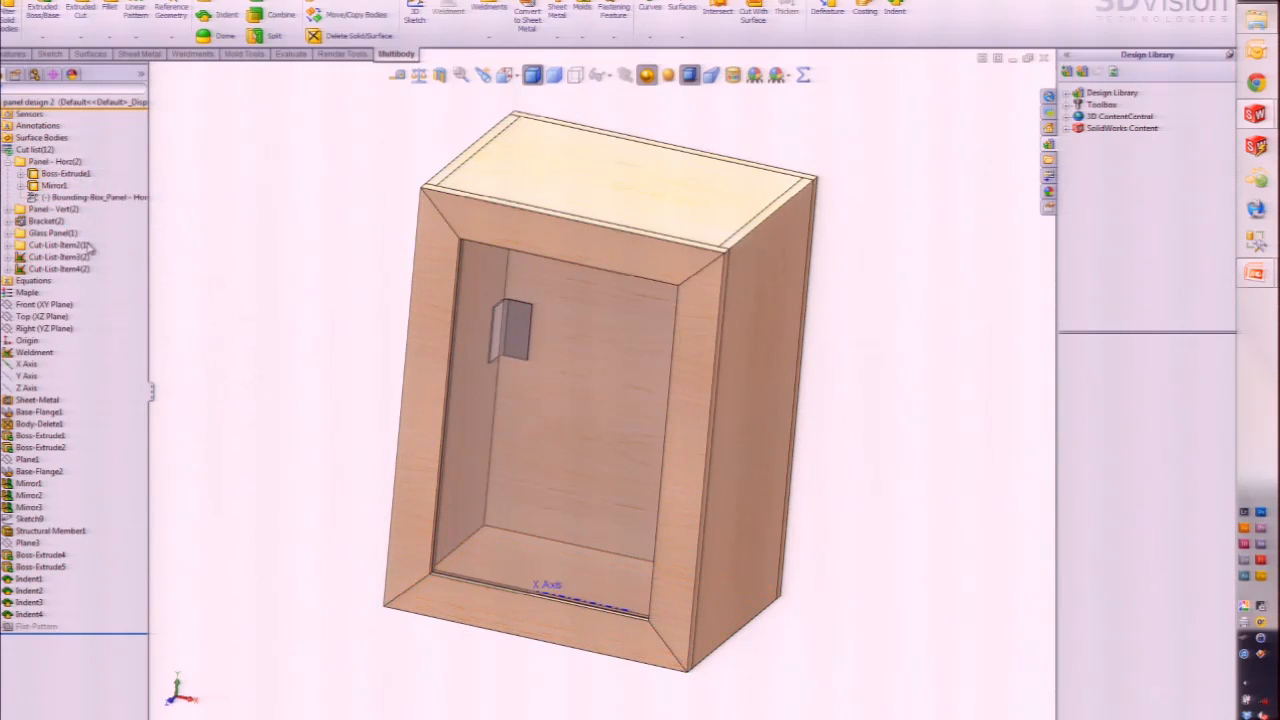
{"action": "left_click", "coordinate": [7, 209]}
{"action": "left_click", "coordinate": [90, 245]}
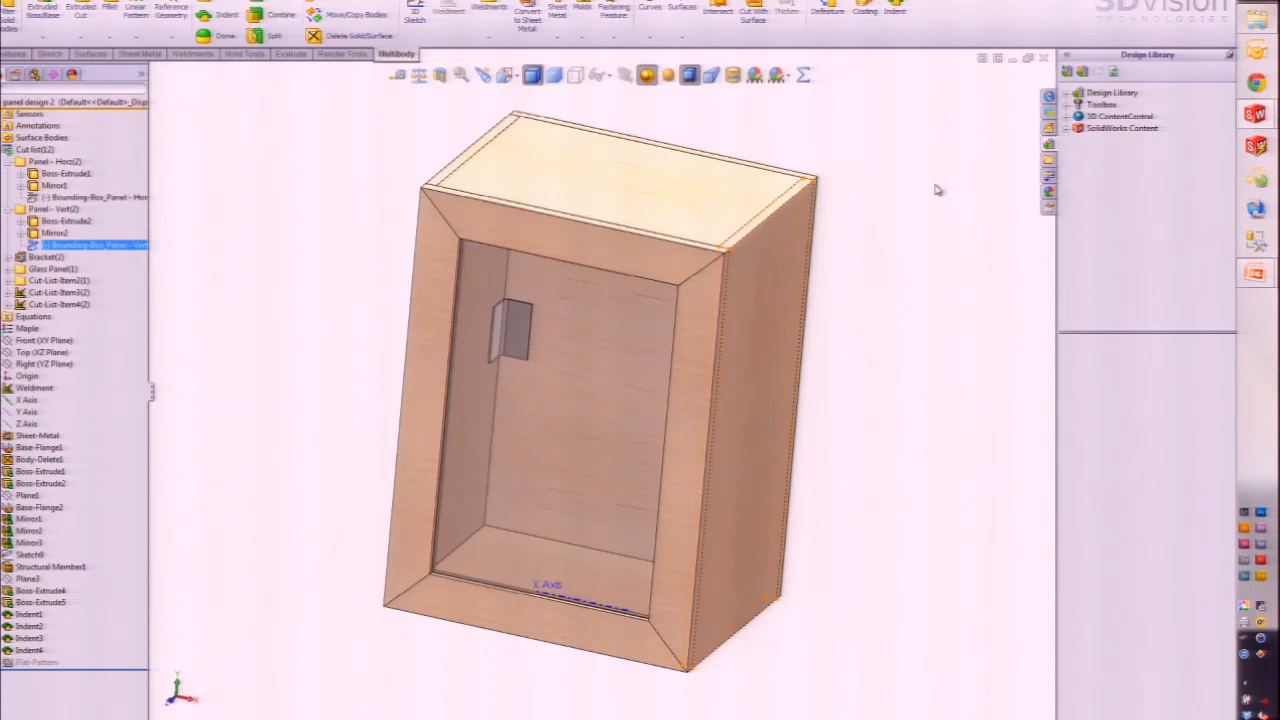
{"action": "key", "text": "super+Tab"}
Step: Bring SolidWorks back and show the panel design 2 drawing with its exploded view and cut list
{"action": "key", "text": "super+Tab"}
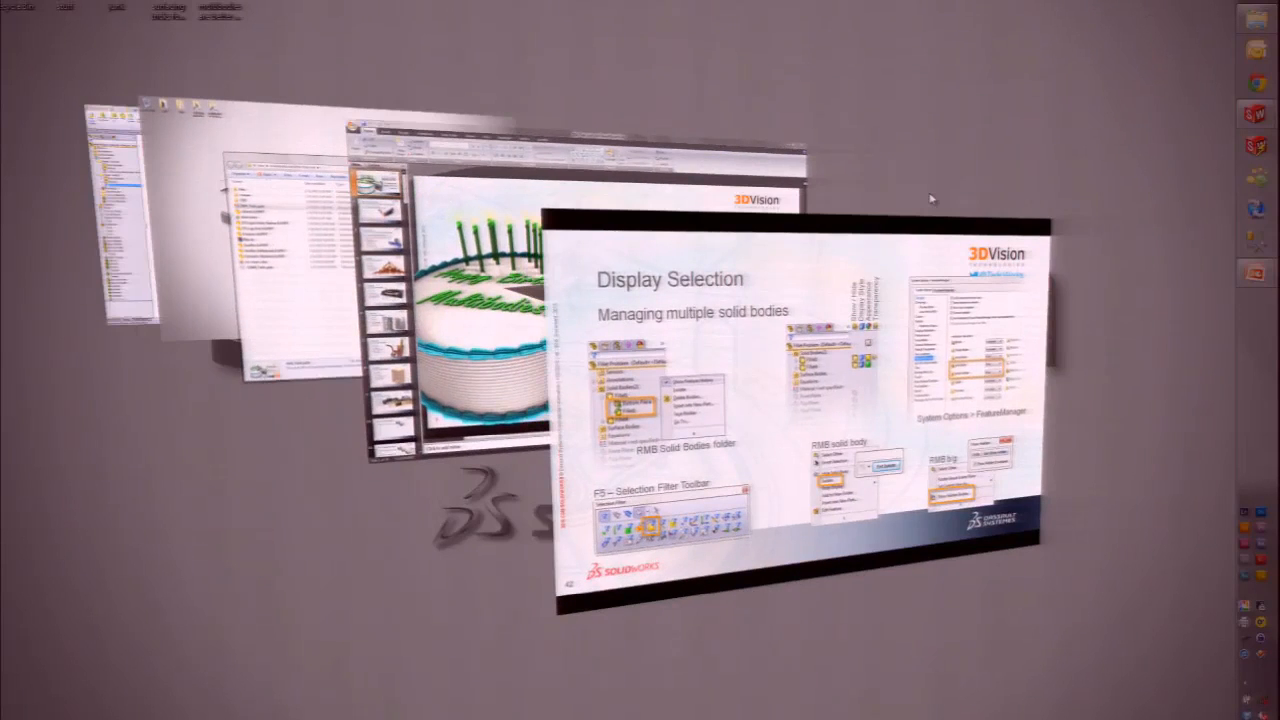
{"action": "key", "text": "super+Tab"}
{"action": "key", "text": "super+Tab"}
{"action": "key", "text": "super+Tab"}
{"action": "key", "text": "super+Tab"}
{"action": "key", "text": "super+Tab"}
{"action": "key", "text": "super+Tab"}
{"action": "key", "text": "super+Tab"}
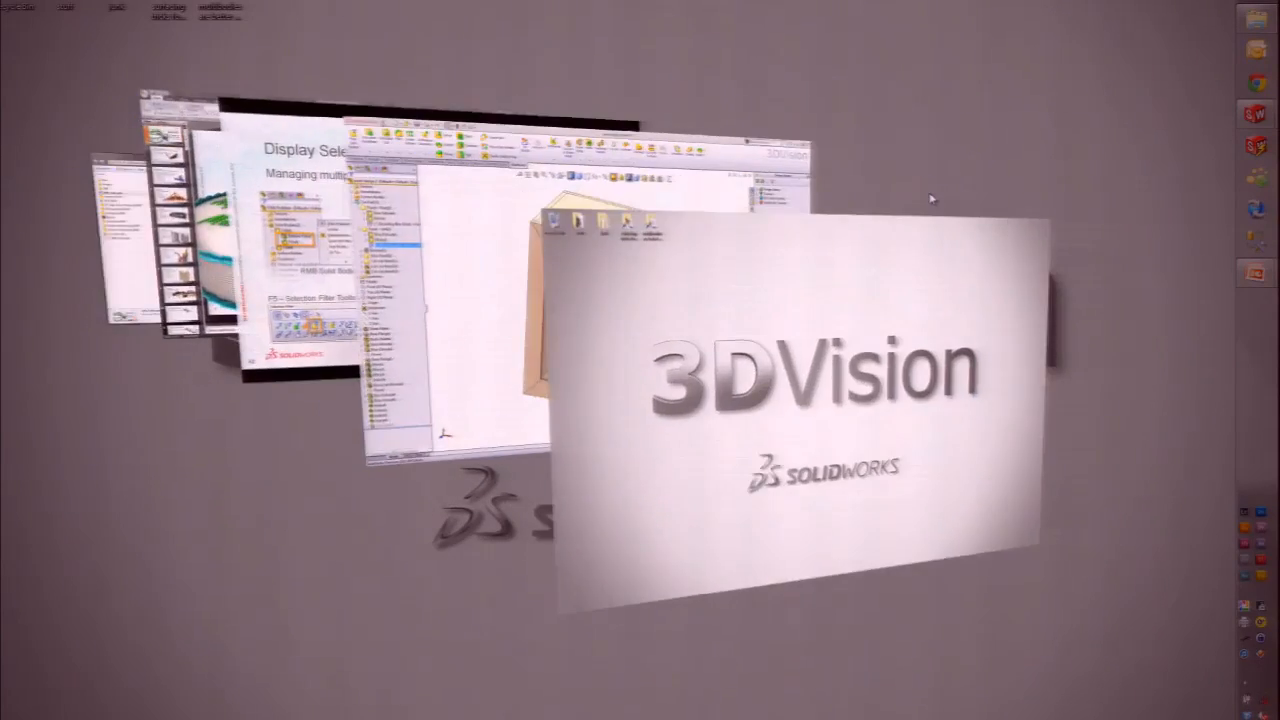
{"action": "key", "text": "ctrl+Tab"}
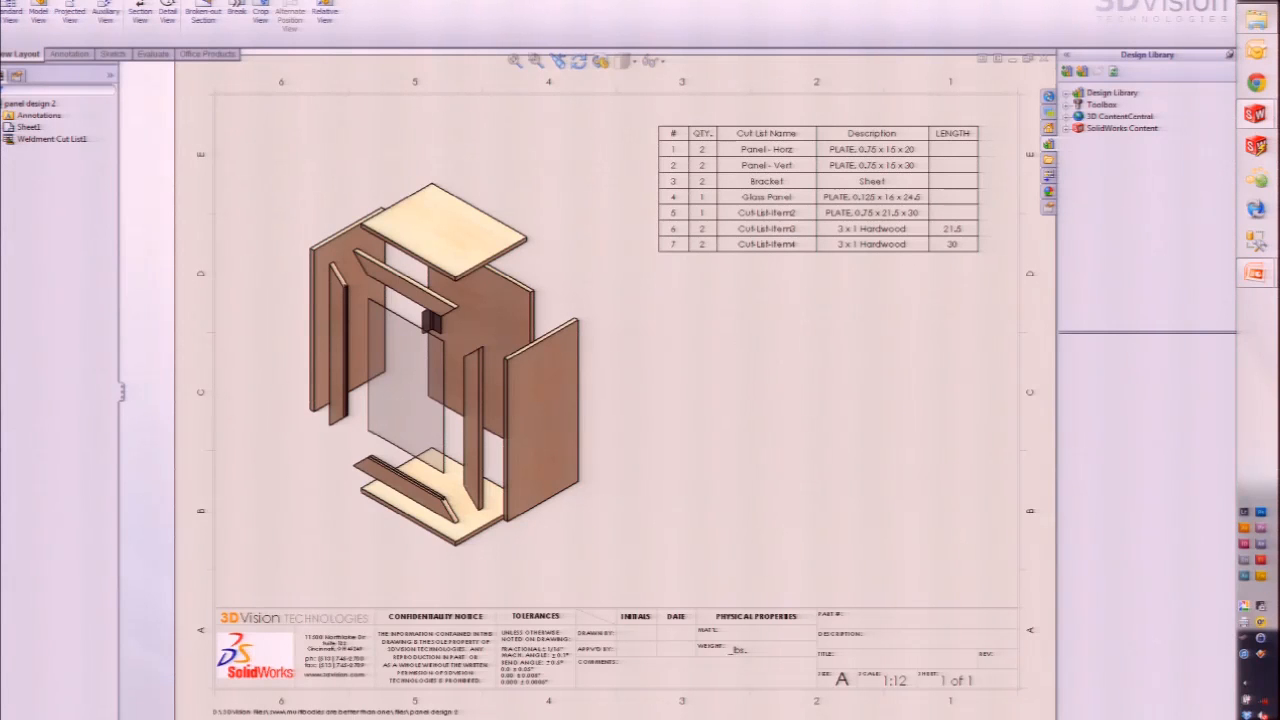
Step: Start a relative view (rel) of the exploded cabinet, limited to the left side panel body
{"action": "type", "text": "rel"}
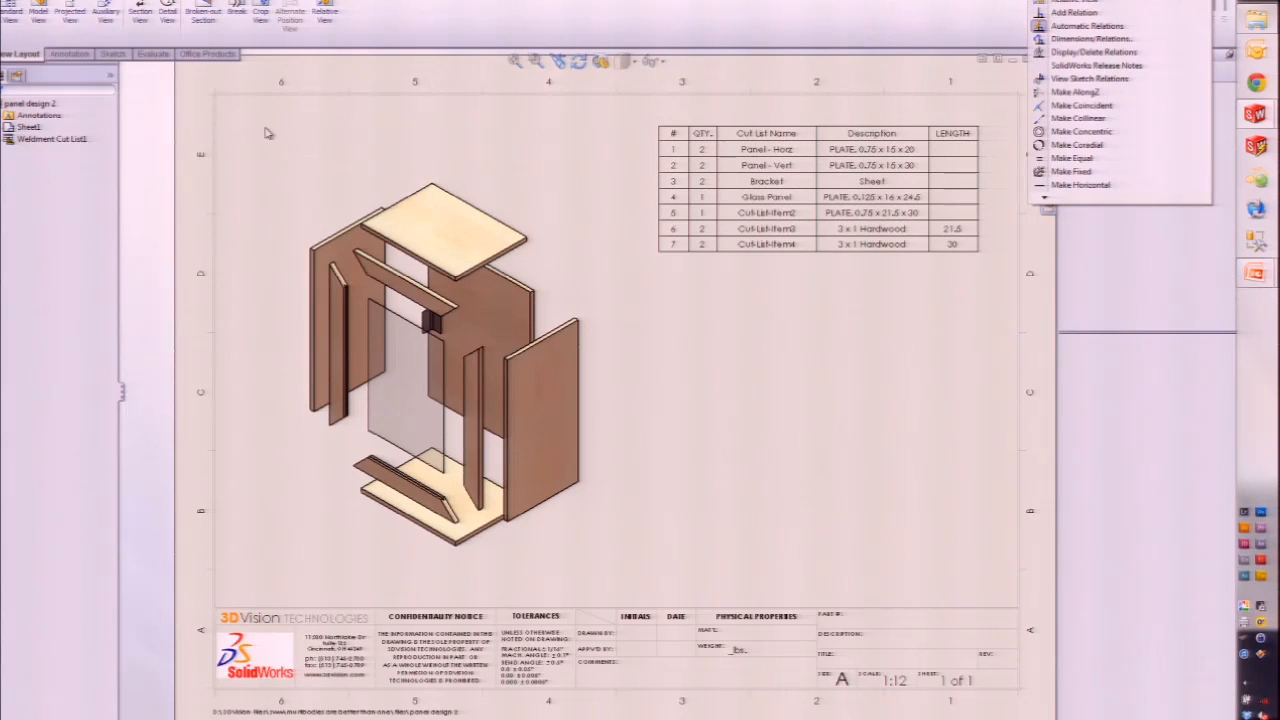
{"action": "key", "text": "Return"}
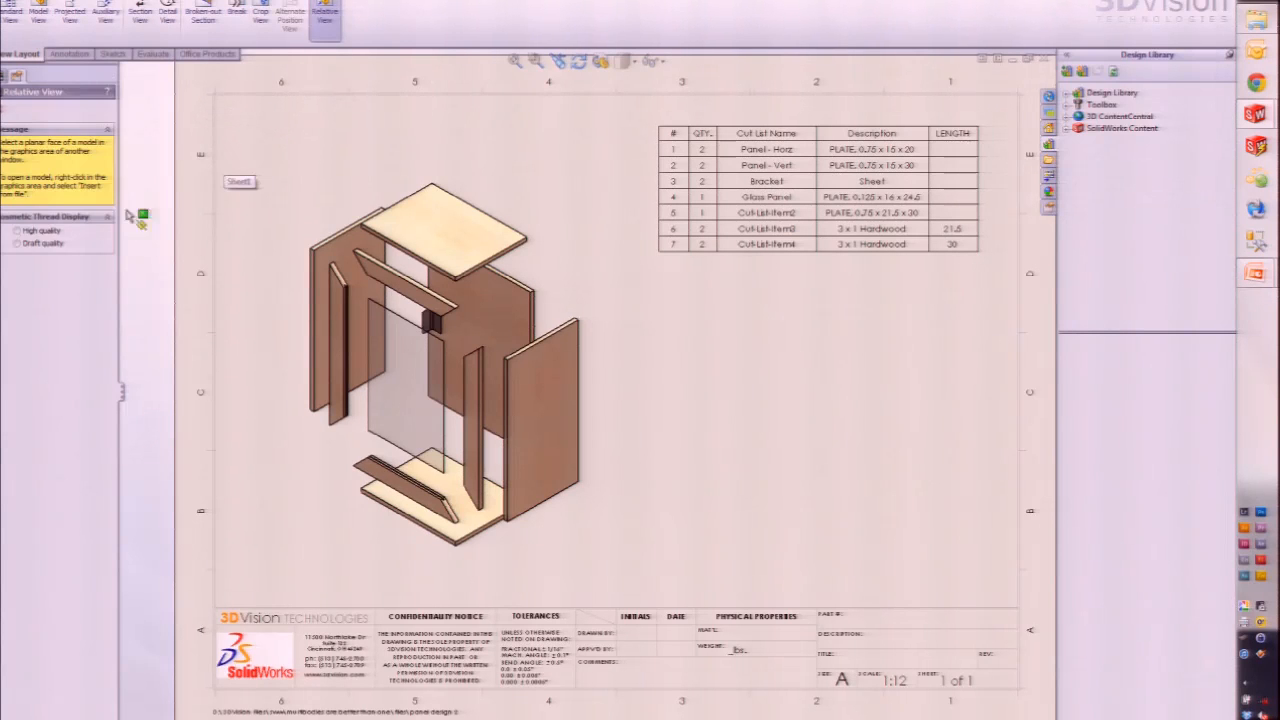
{"action": "left_click", "coordinate": [420, 271]}
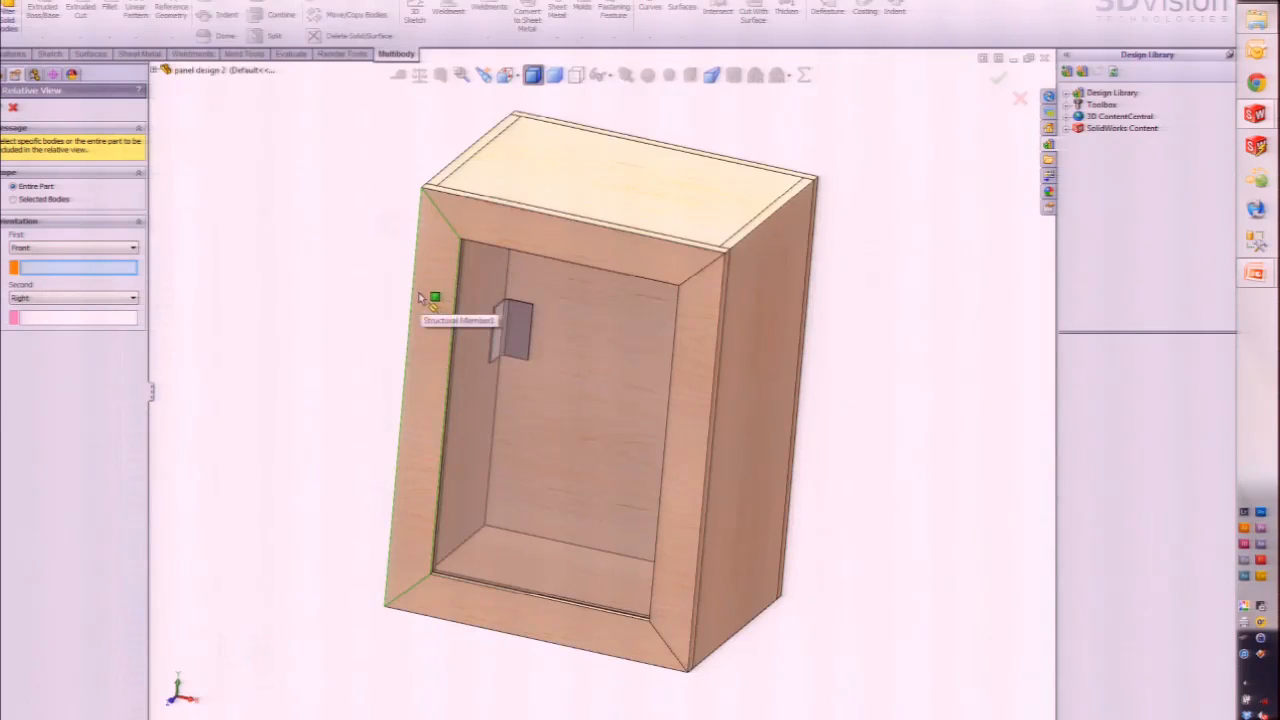
{"action": "middle_click_drag", "start_coordinate": [613, 356], "coordinate": [586, 351]}
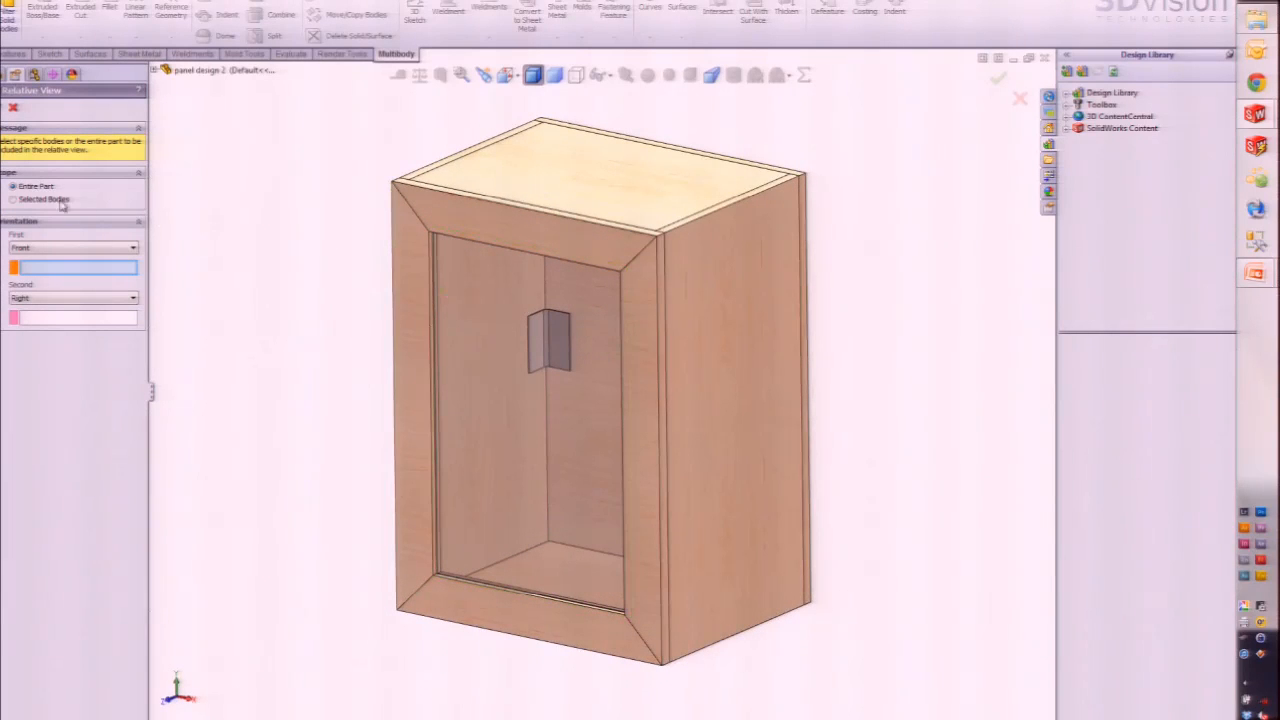
{"action": "left_click", "coordinate": [13, 200]}
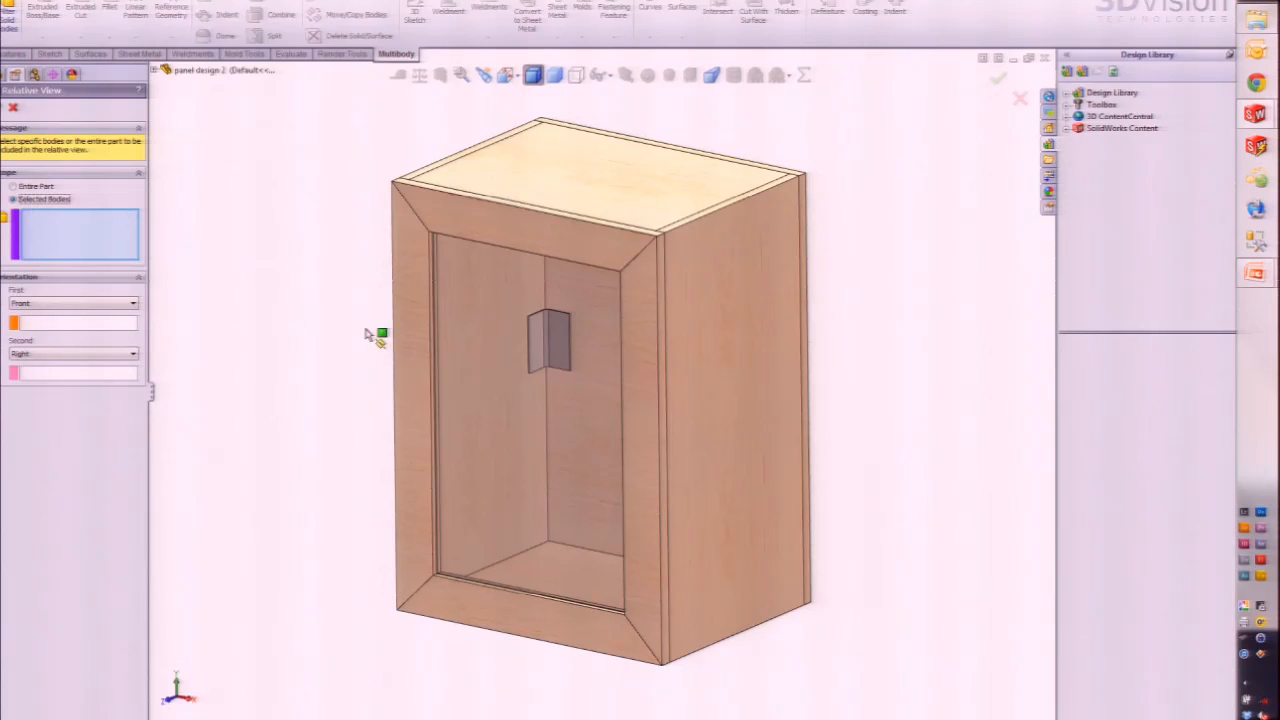
{"action": "left_click", "coordinate": [406, 321]}
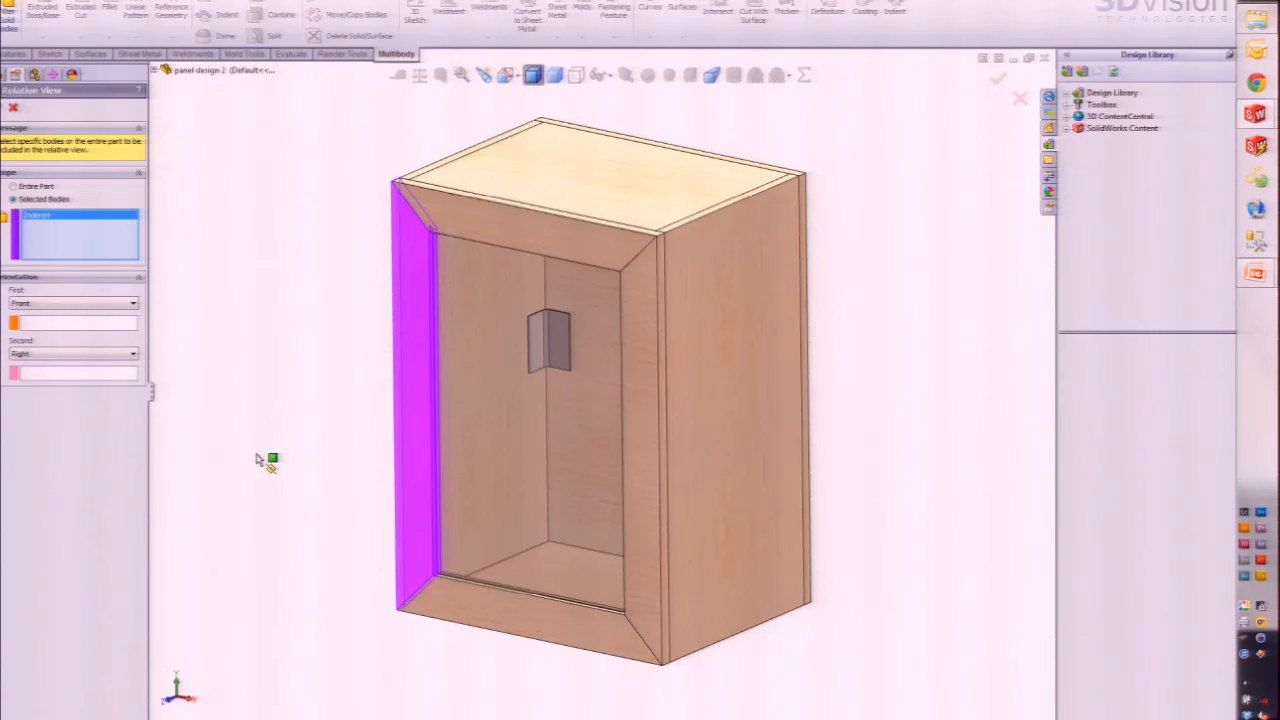
Step: Orient the relative view with the left face as Front and the thin edge face as Top
{"action": "left_click", "coordinate": [40, 323]}
{"action": "left_click", "coordinate": [412, 331]}
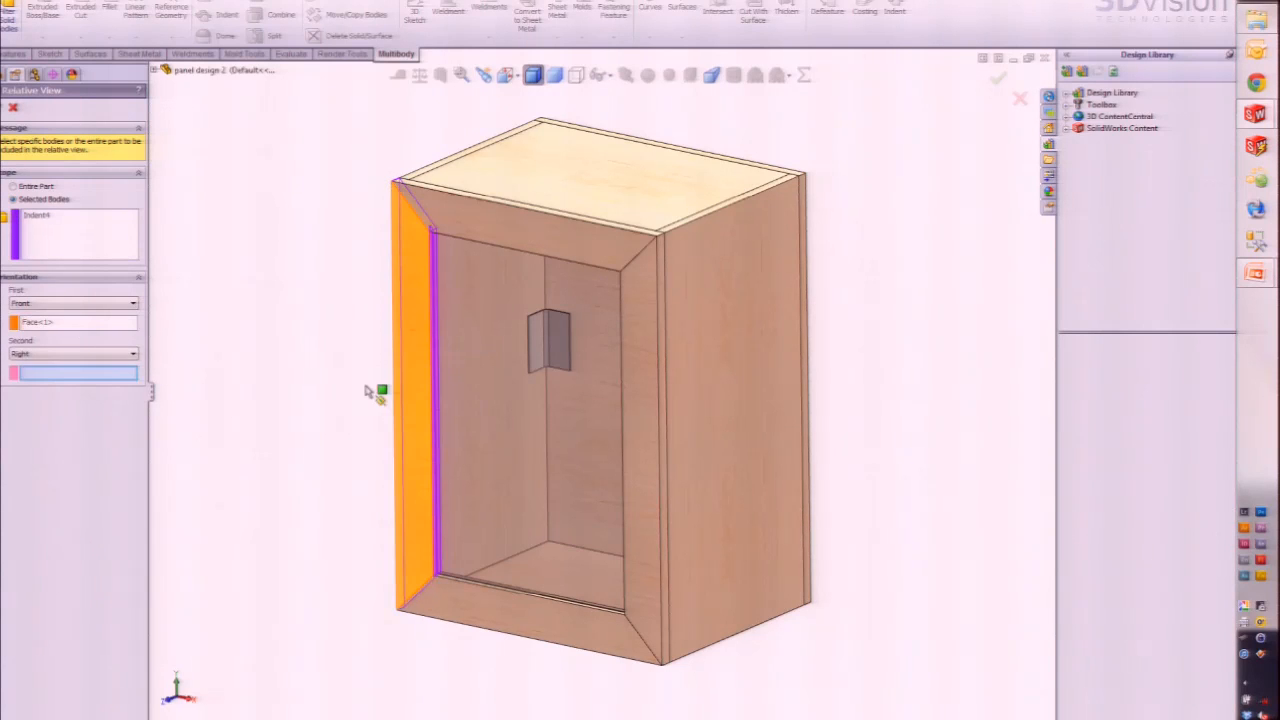
{"action": "left_click", "coordinate": [88, 355]}
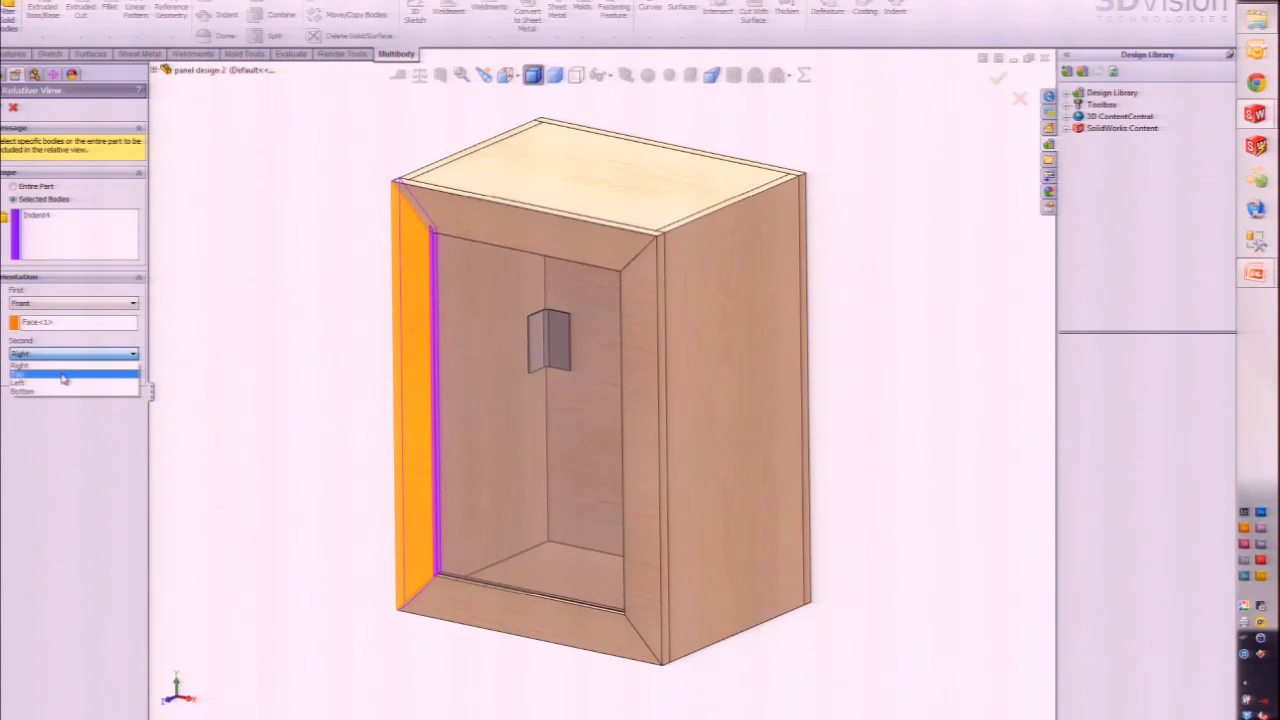
{"action": "left_click", "coordinate": [62, 375]}
{"action": "scroll", "coordinate": [440, 362], "scroll_direction": "down", "scroll_amount": 8}
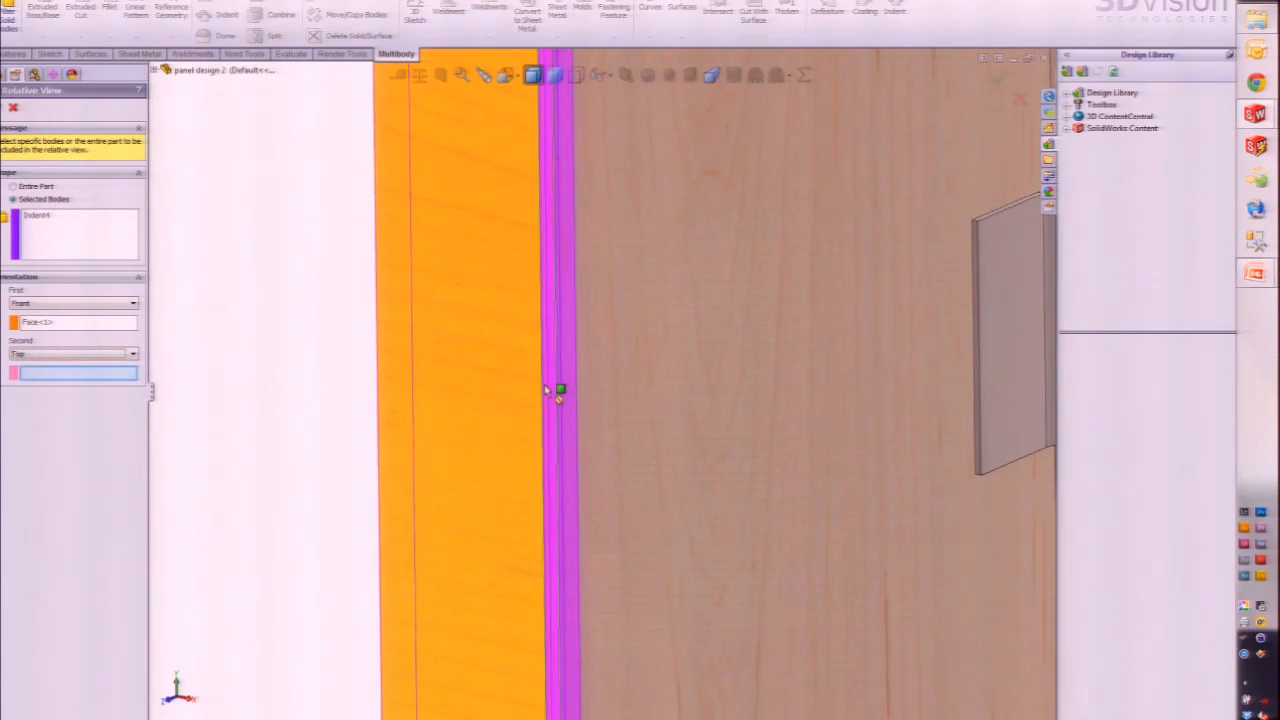
{"action": "left_click", "coordinate": [553, 386]}
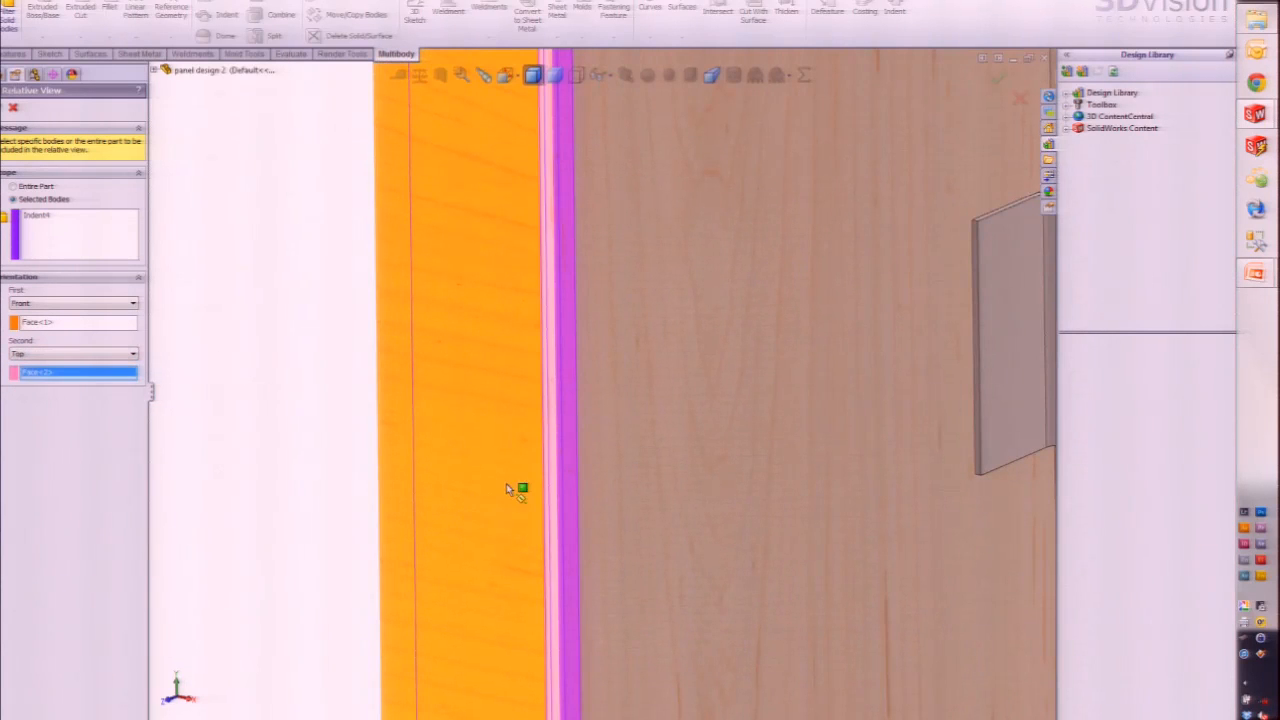
{"action": "scroll", "coordinate": [507, 488], "scroll_direction": "up", "scroll_amount": 5}
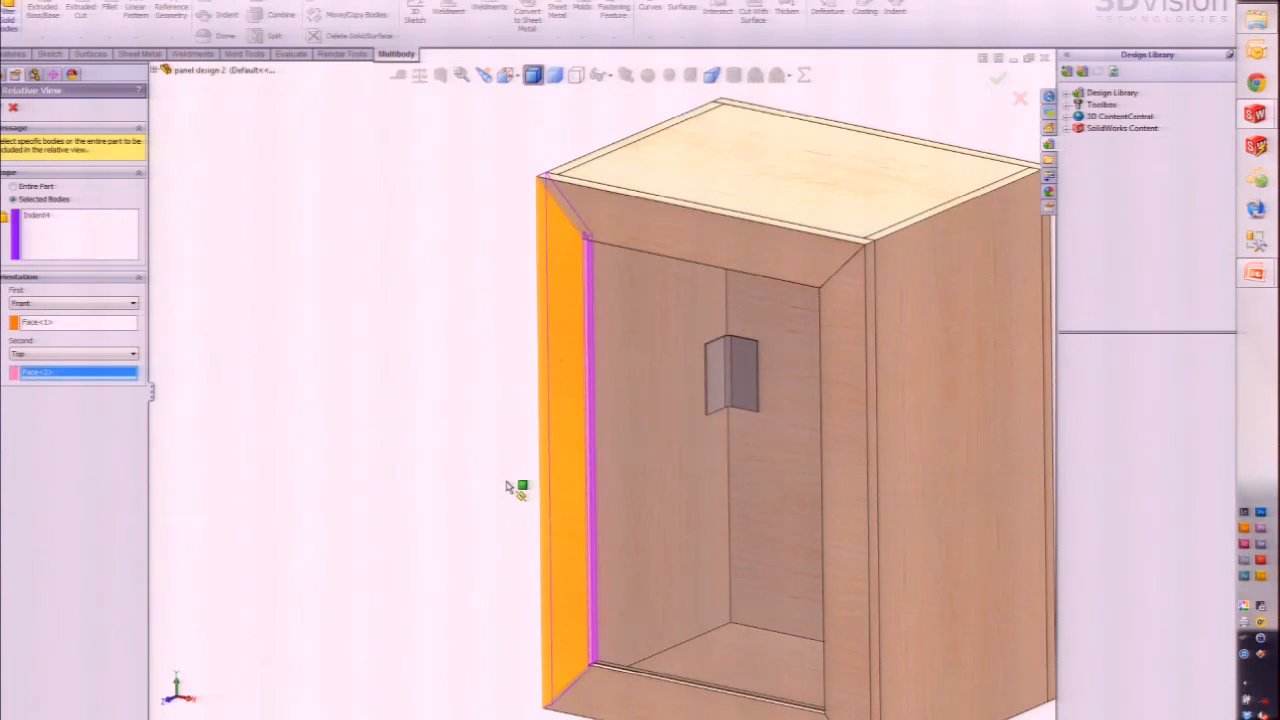
{"action": "left_click", "coordinate": [2, 108]}
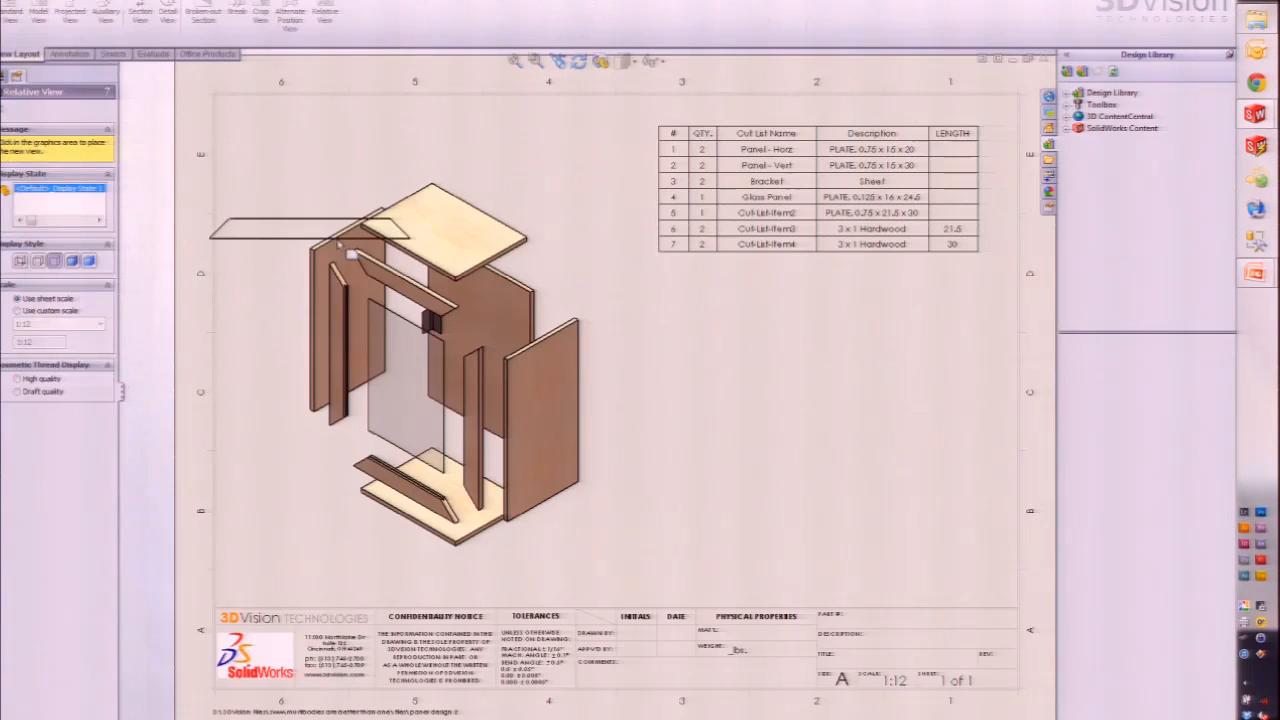
Step: Place the panel's relative view, Drawing View2, at the lower right below the cut-list table
{"action": "left_click", "coordinate": [880, 548]}
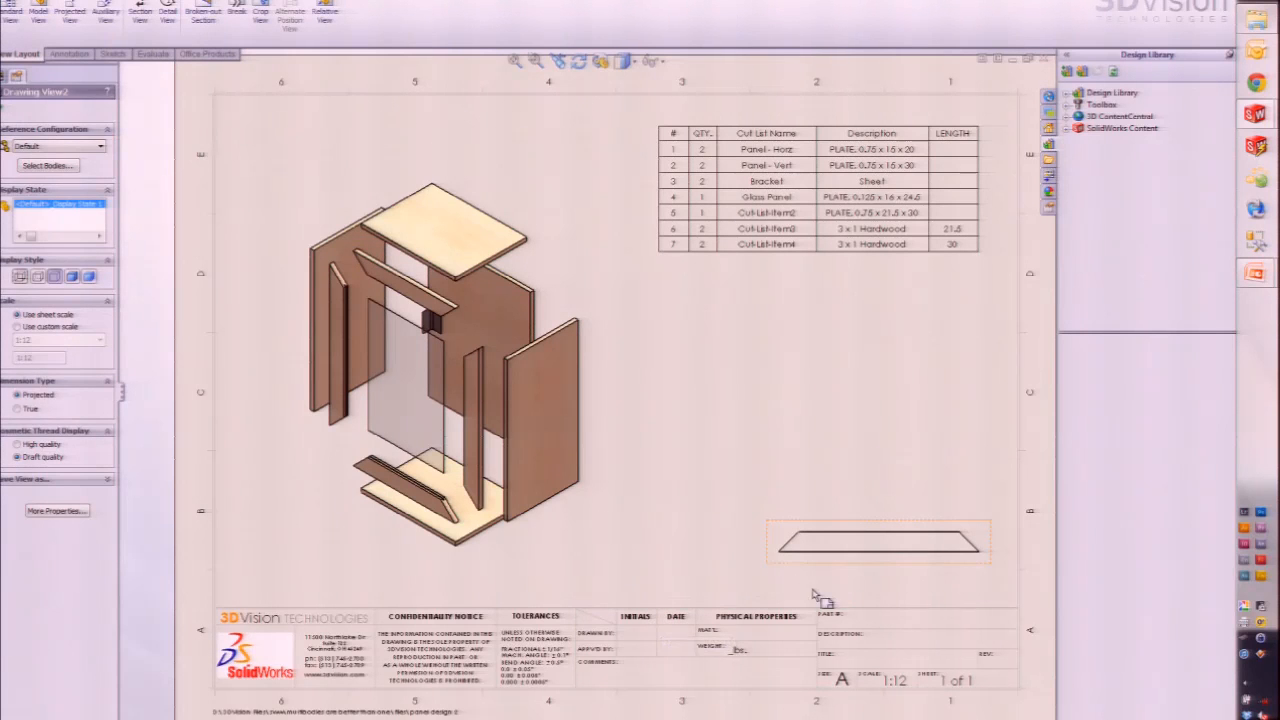
{"action": "left_click", "coordinate": [867, 576]}
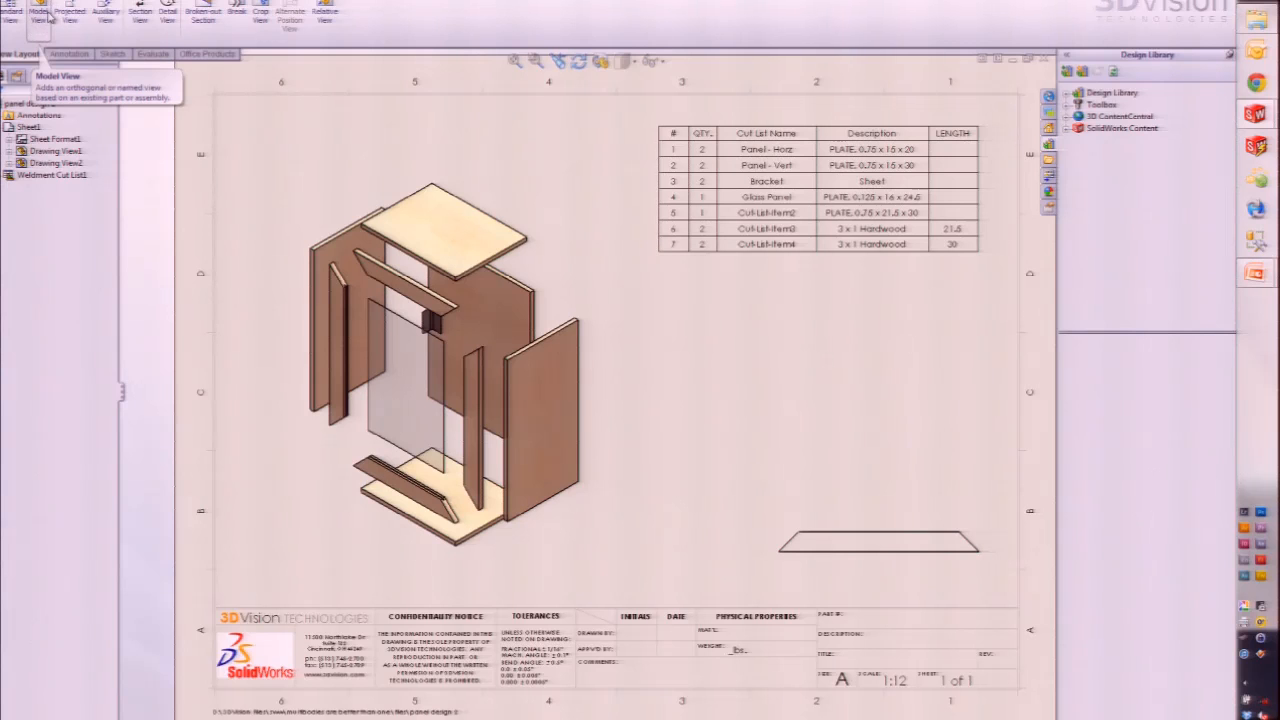
Step: Begin a model view of the cabinet showing only the Base-Flange2 body from the Bracket(2) folder
{"action": "left_click", "coordinate": [40, 14]}
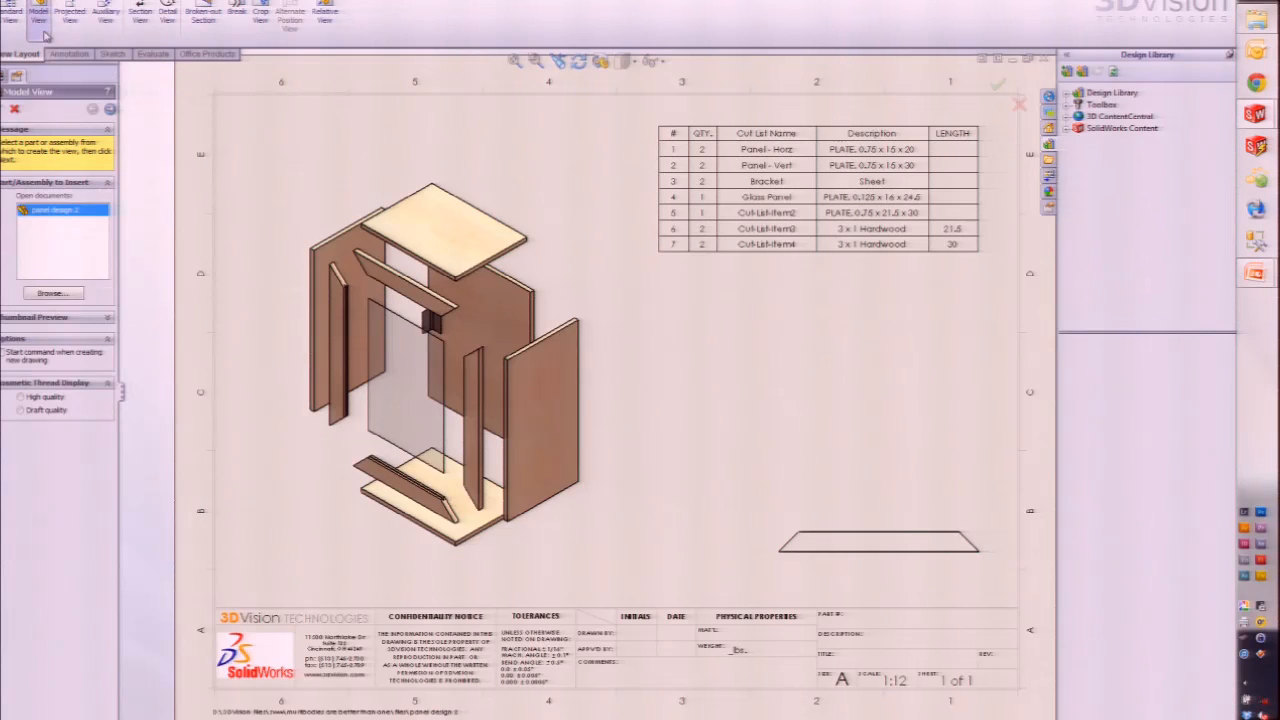
{"action": "left_click", "coordinate": [111, 110]}
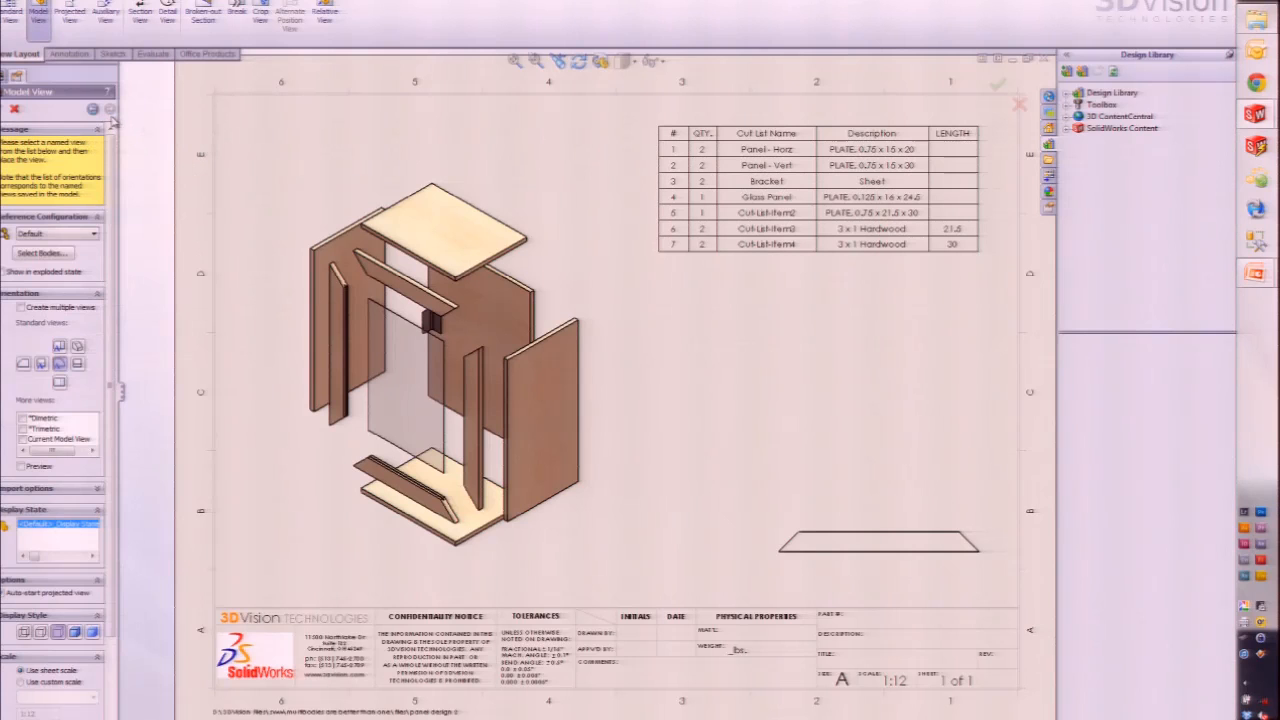
{"action": "left_click", "coordinate": [38, 255]}
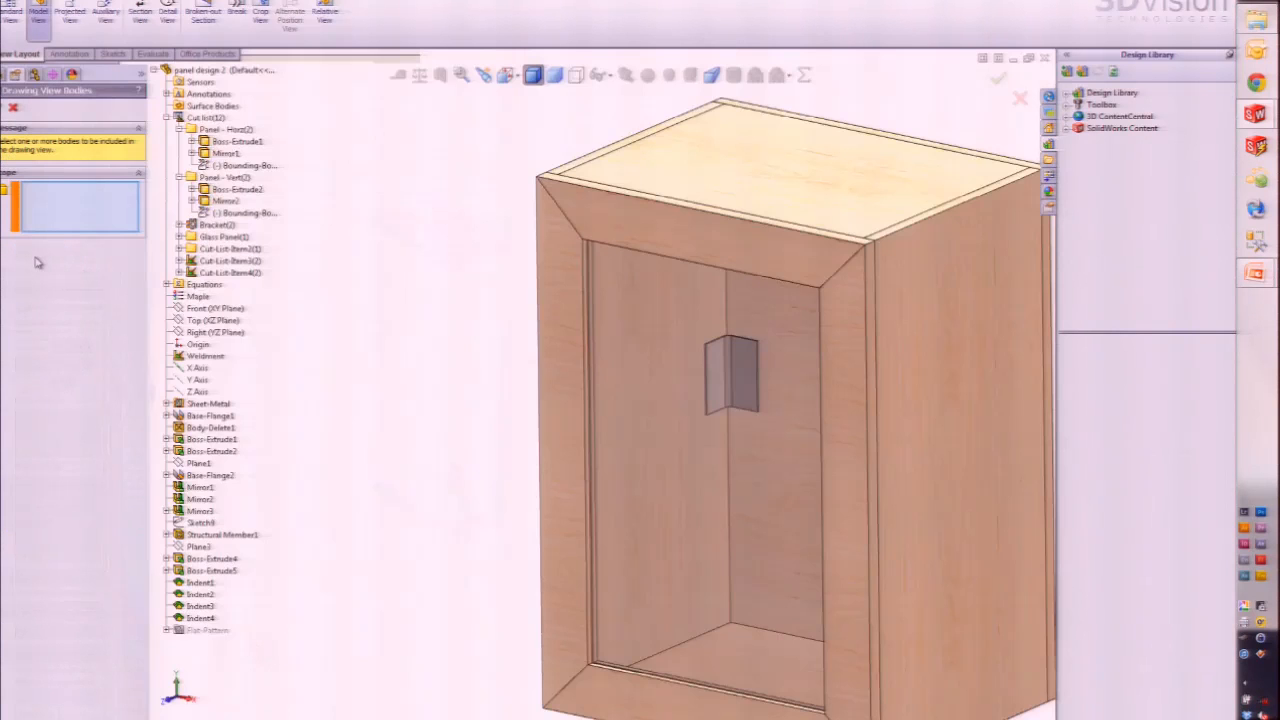
{"action": "scroll", "coordinate": [215, 273], "scroll_direction": "up", "scroll_amount": 4}
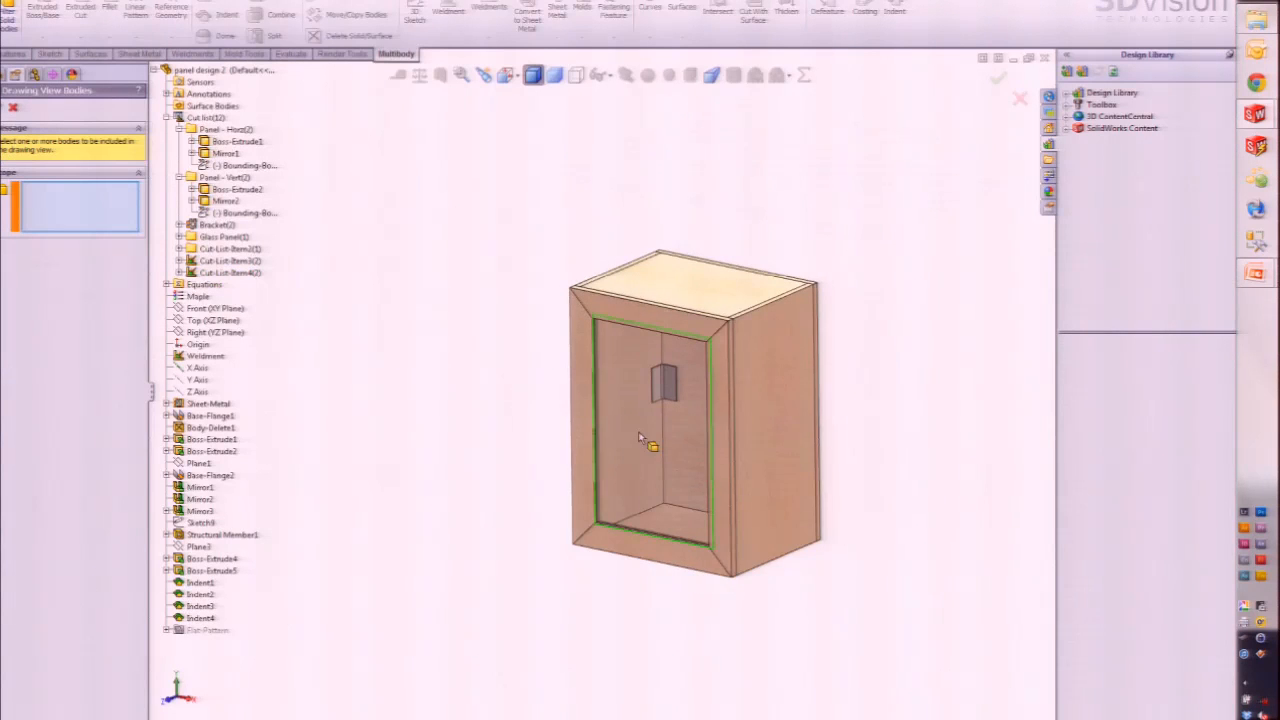
{"action": "scroll", "coordinate": [684, 452], "scroll_direction": "down", "scroll_amount": 2}
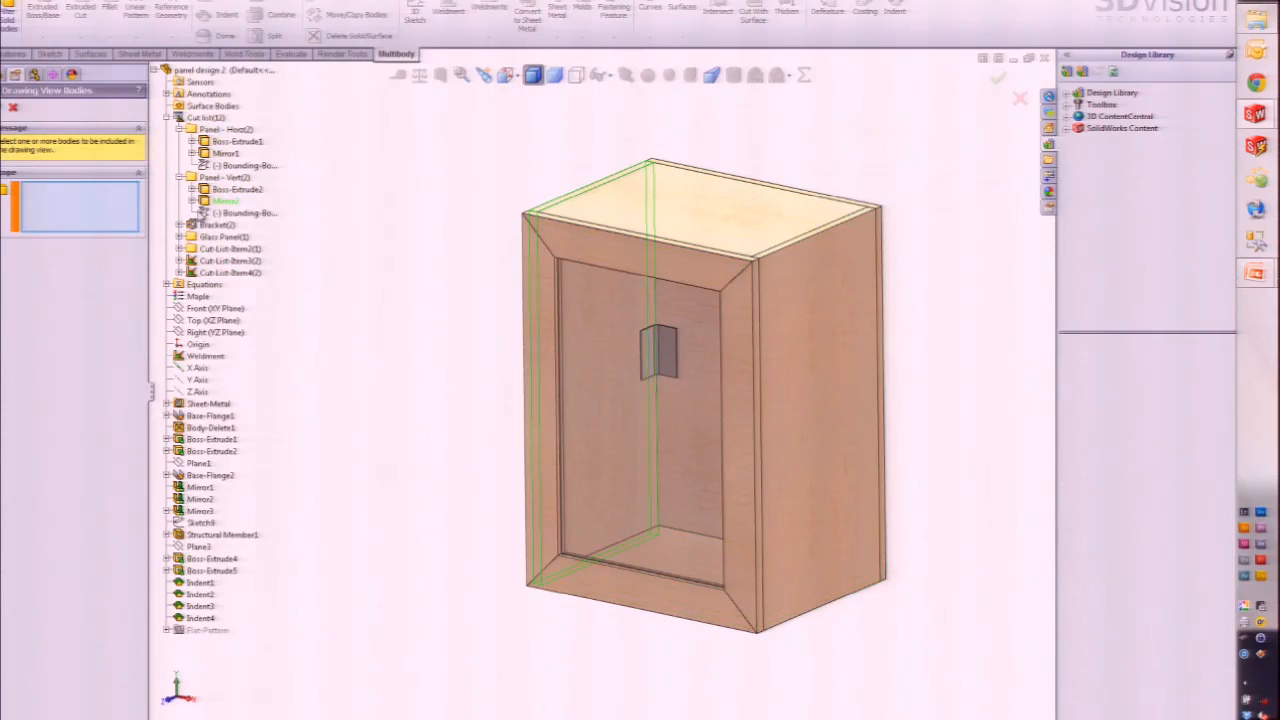
{"action": "left_click", "coordinate": [180, 225]}
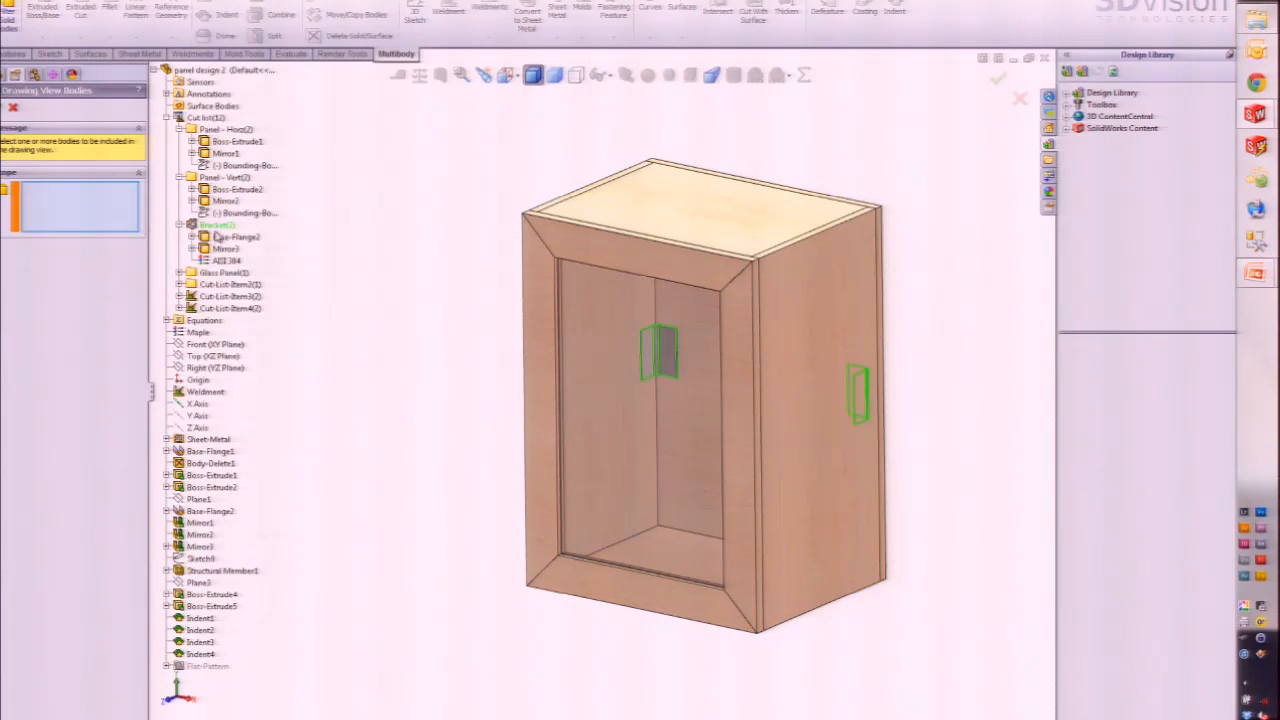
{"action": "left_click", "coordinate": [225, 238]}
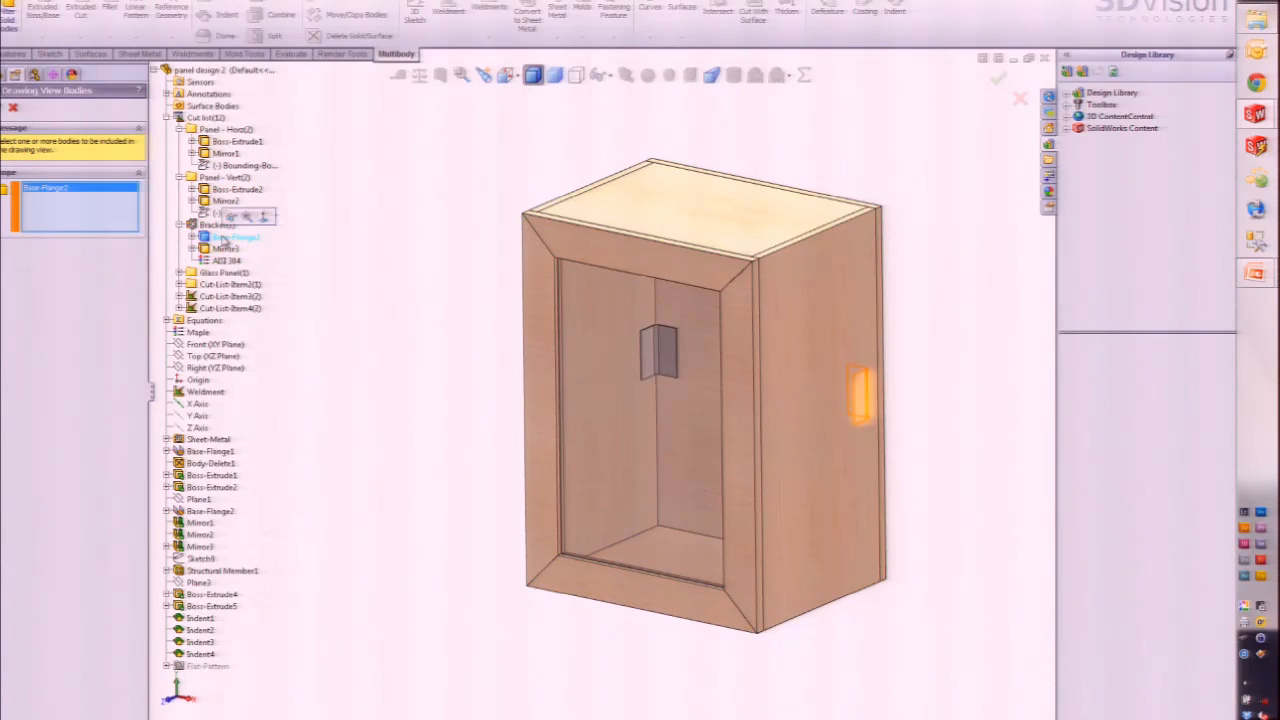
{"action": "left_click", "coordinate": [2, 107]}
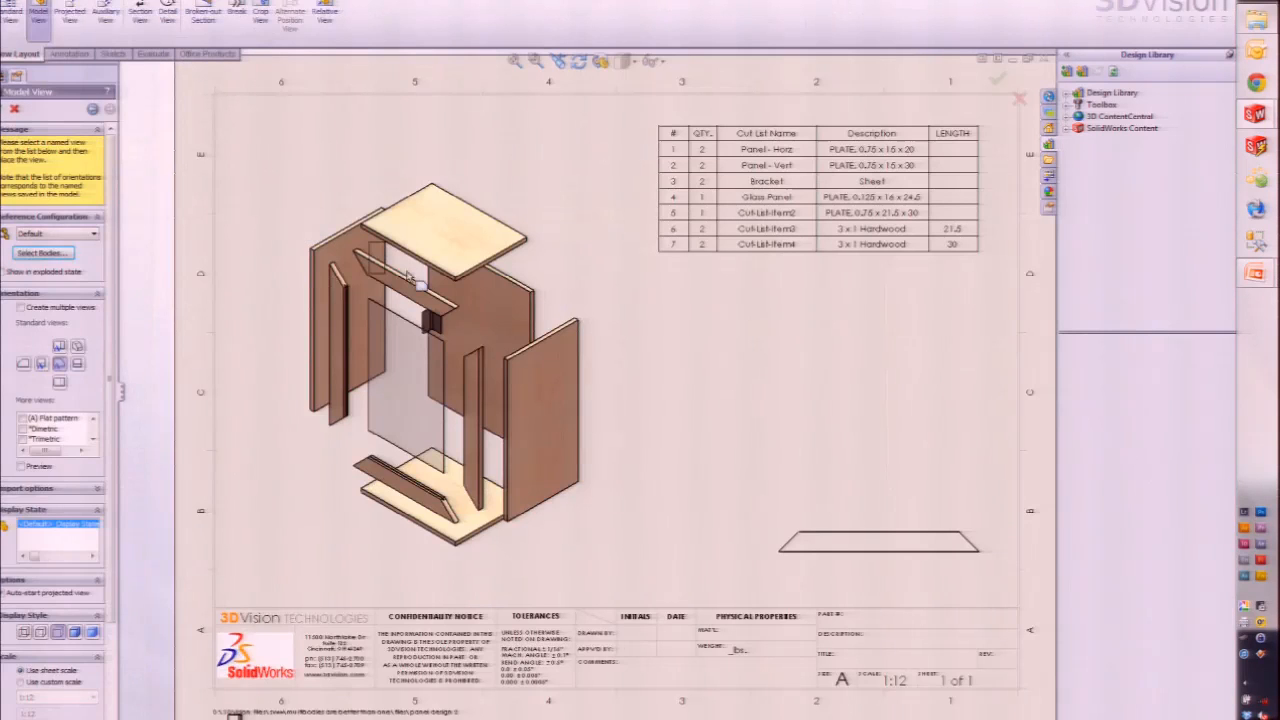
Step: Place the bracket view on the sheet and switch it to Flat pattern
{"action": "left_click", "coordinate": [698, 322]}
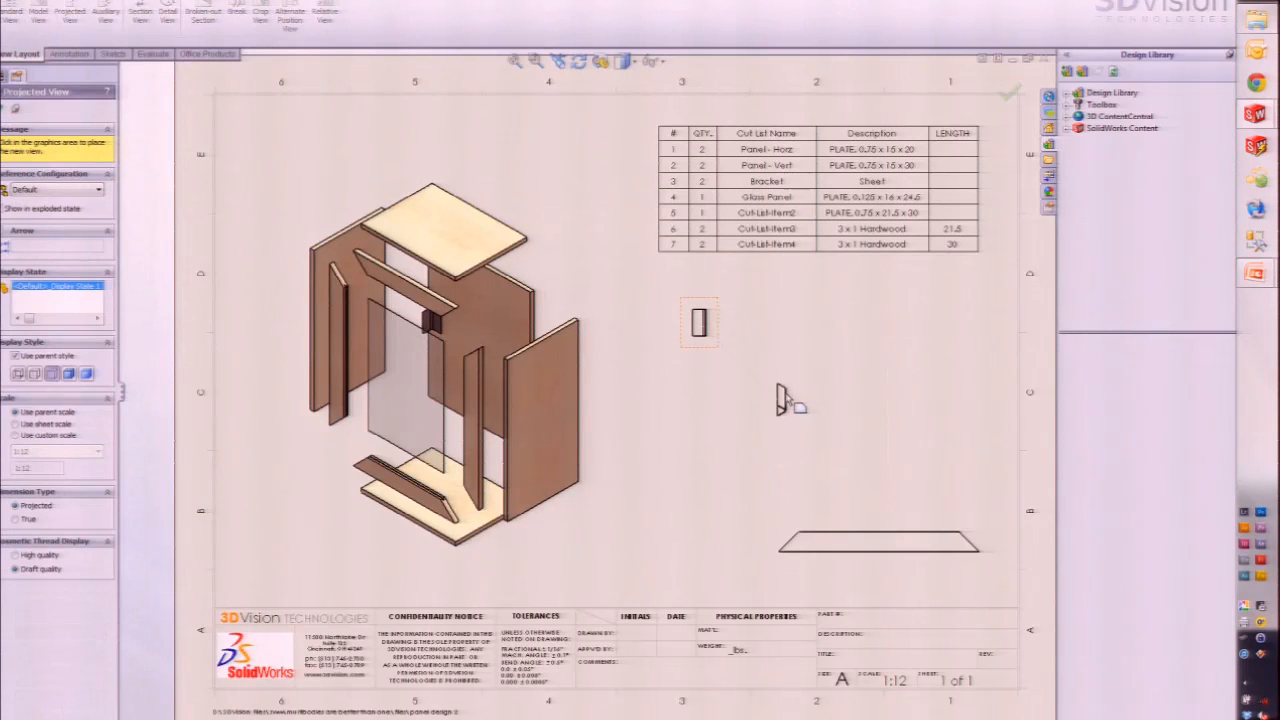
{"action": "key", "text": "Escape"}
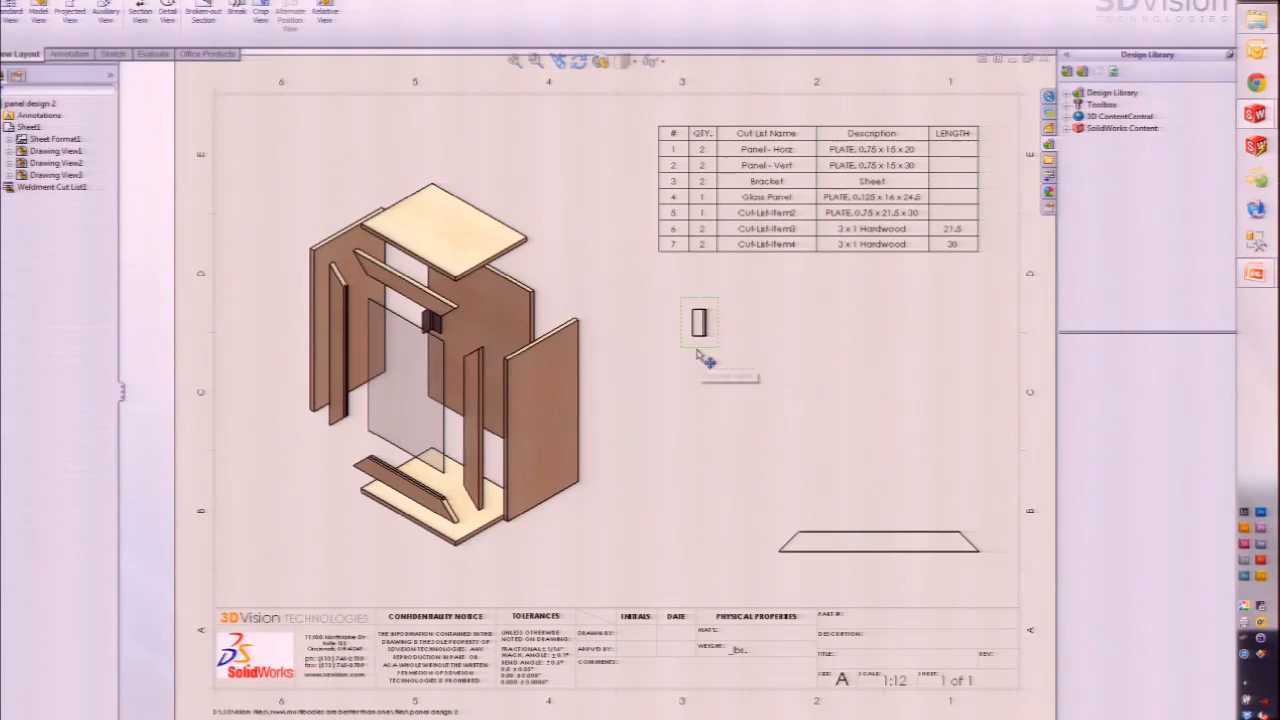
{"action": "left_click", "coordinate": [700, 350]}
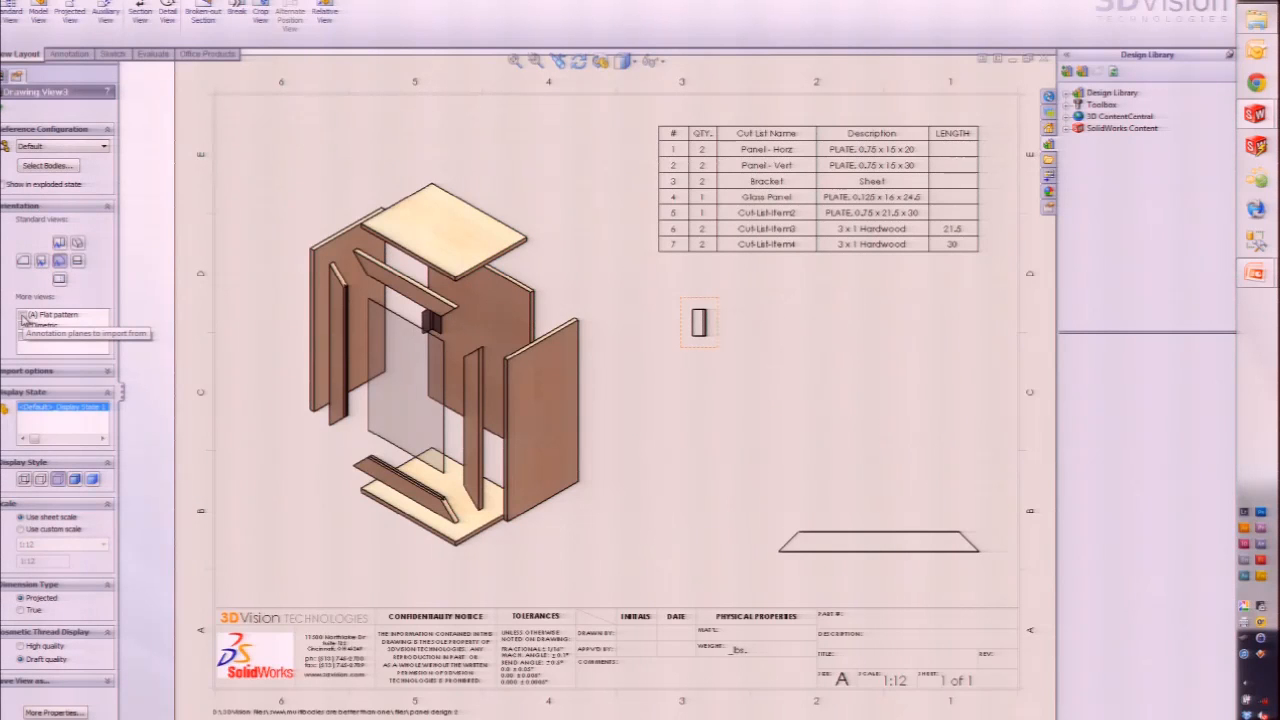
{"action": "left_click", "coordinate": [23, 315]}
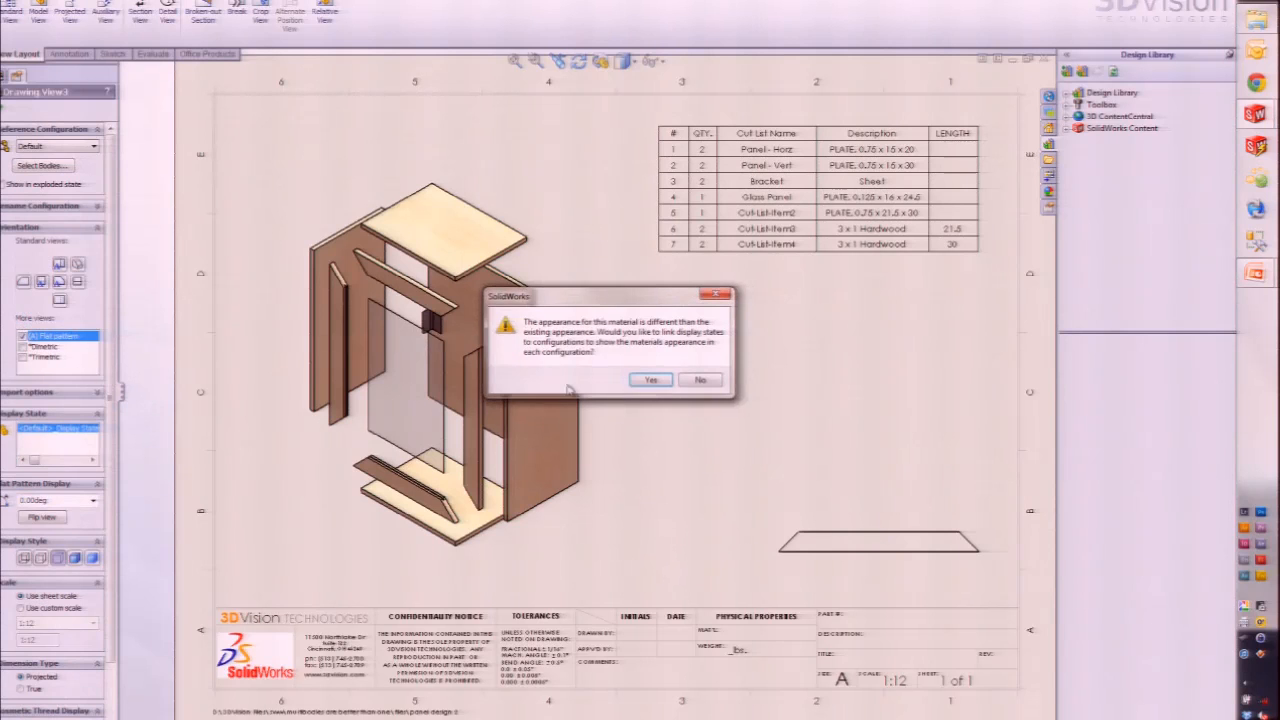
{"action": "left_click", "coordinate": [652, 381]}
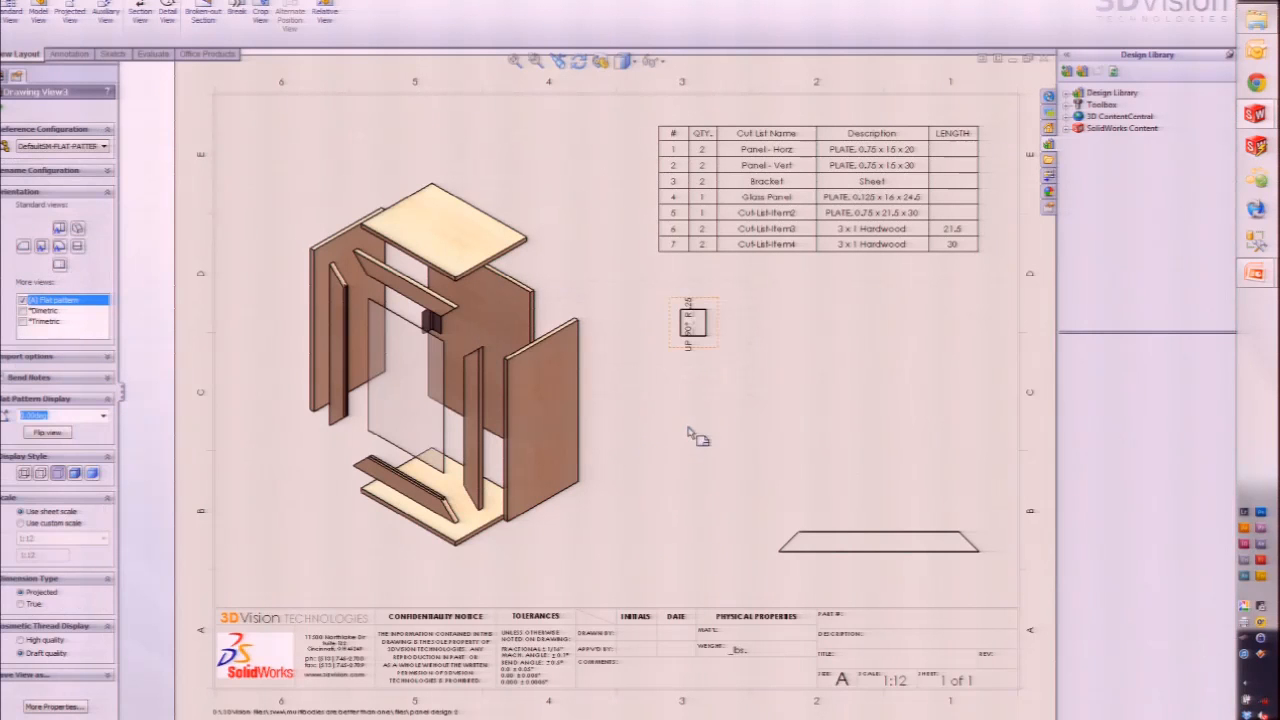
Step: Set the flat-pattern view to a custom 1:2 scale and move it to the sheet's centre-right
{"action": "left_click", "coordinate": [27, 524]}
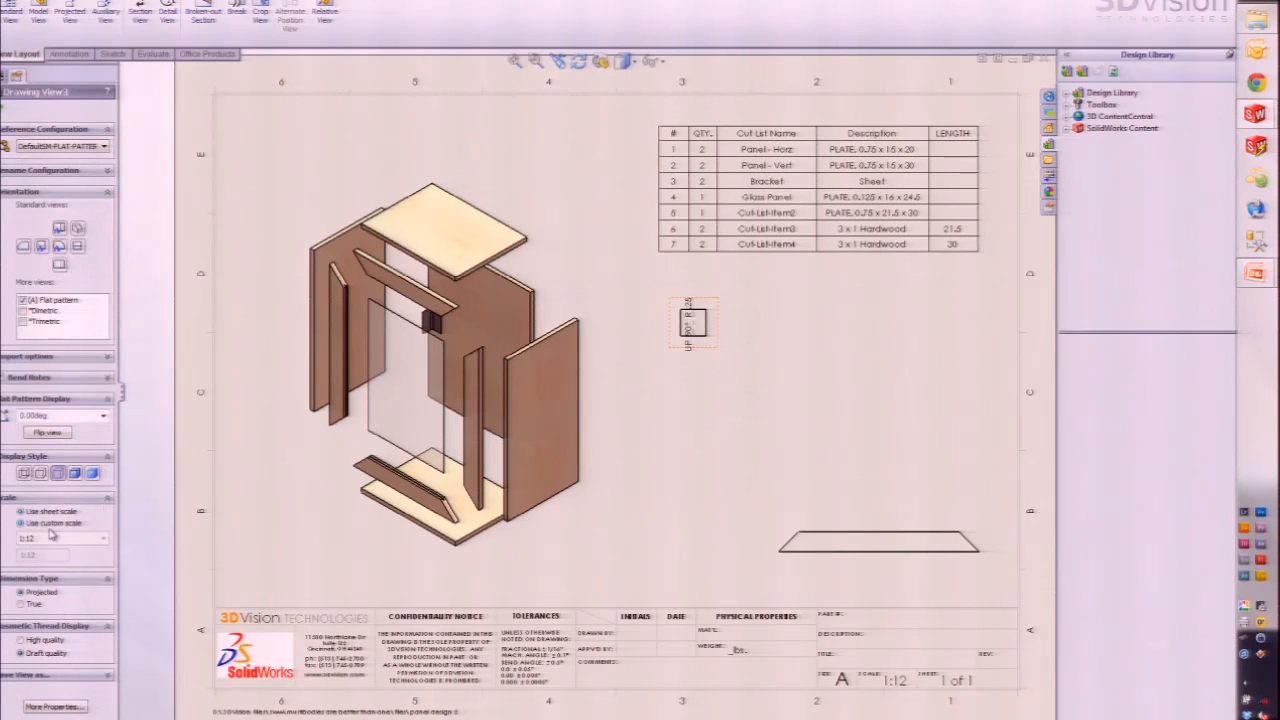
{"action": "left_click", "coordinate": [48, 537]}
{"action": "left_click", "coordinate": [48, 565]}
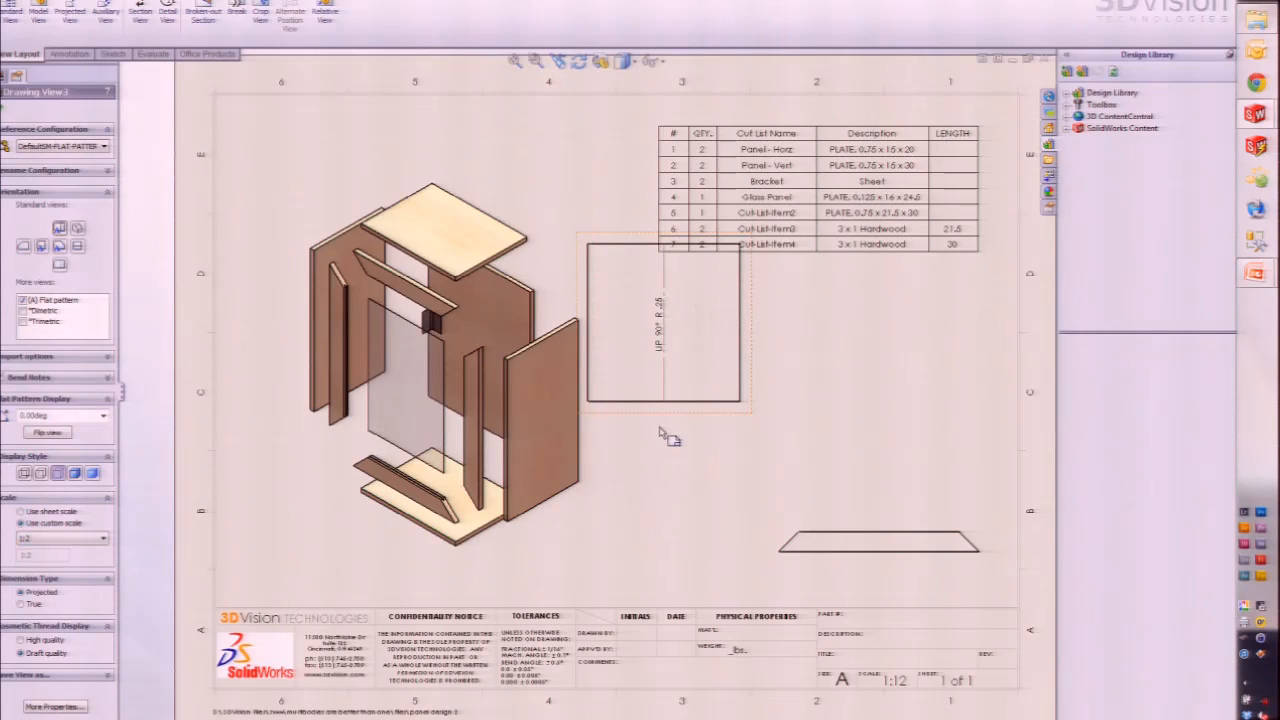
{"action": "left_click_drag", "start_coordinate": [661, 413], "coordinate": [778, 462]}
{"action": "left_click", "coordinate": [663, 530]}
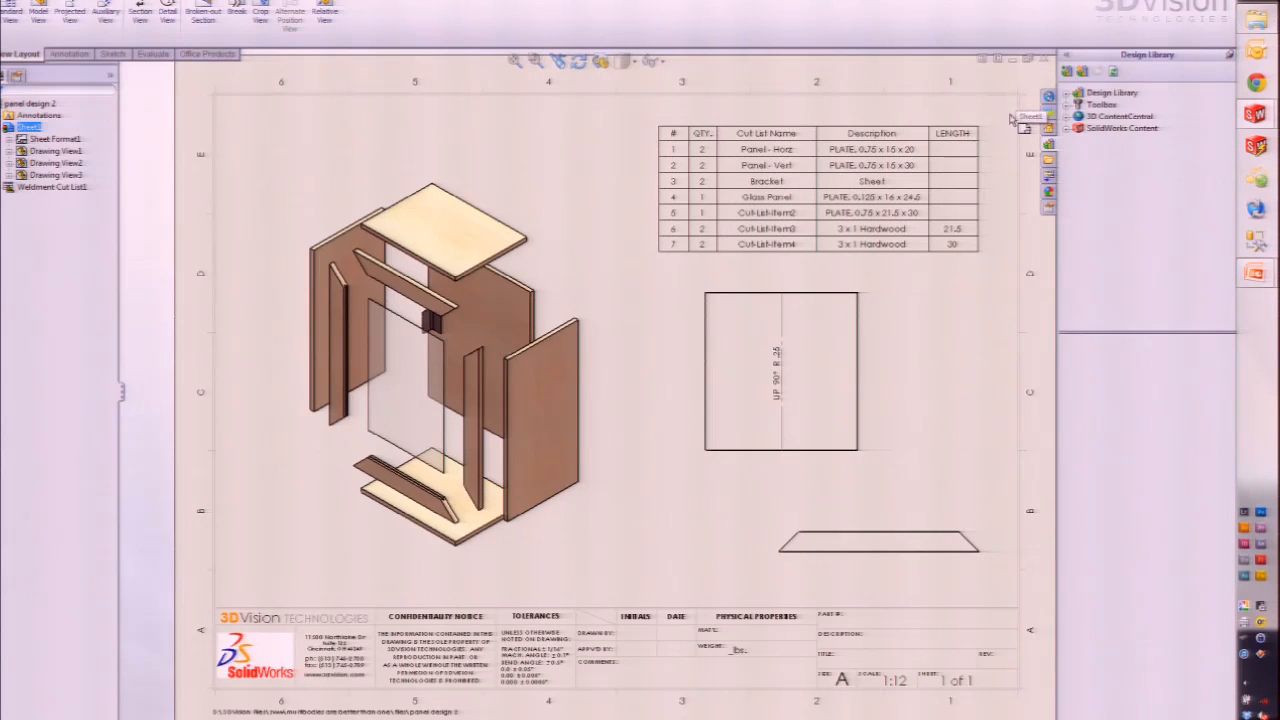
Step: Close the drawing and part with Don't Save, then advance to slide 43, 'Cut List'
{"action": "key", "text": "r"}
{"action": "left_click", "coordinate": [945, 425]}
{"action": "key", "text": "ctrl+w"}
{"action": "left_click", "coordinate": [261, 167]}
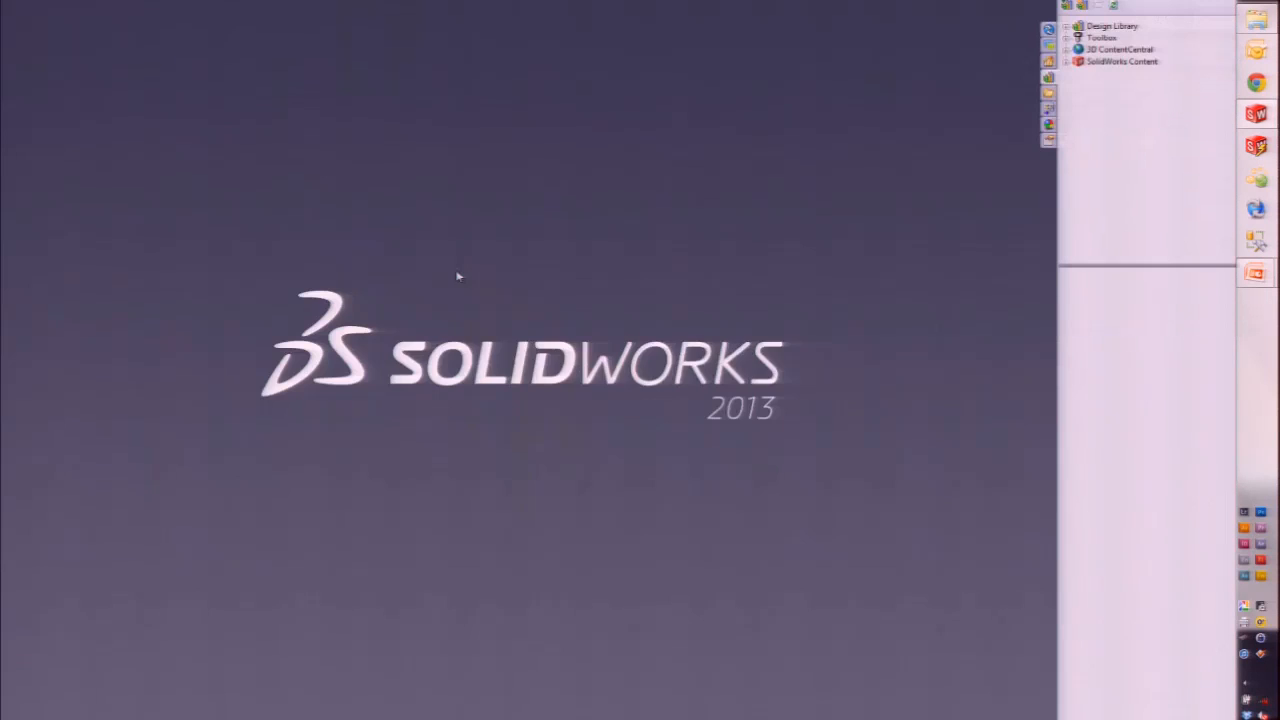
{"action": "key", "text": "r"}
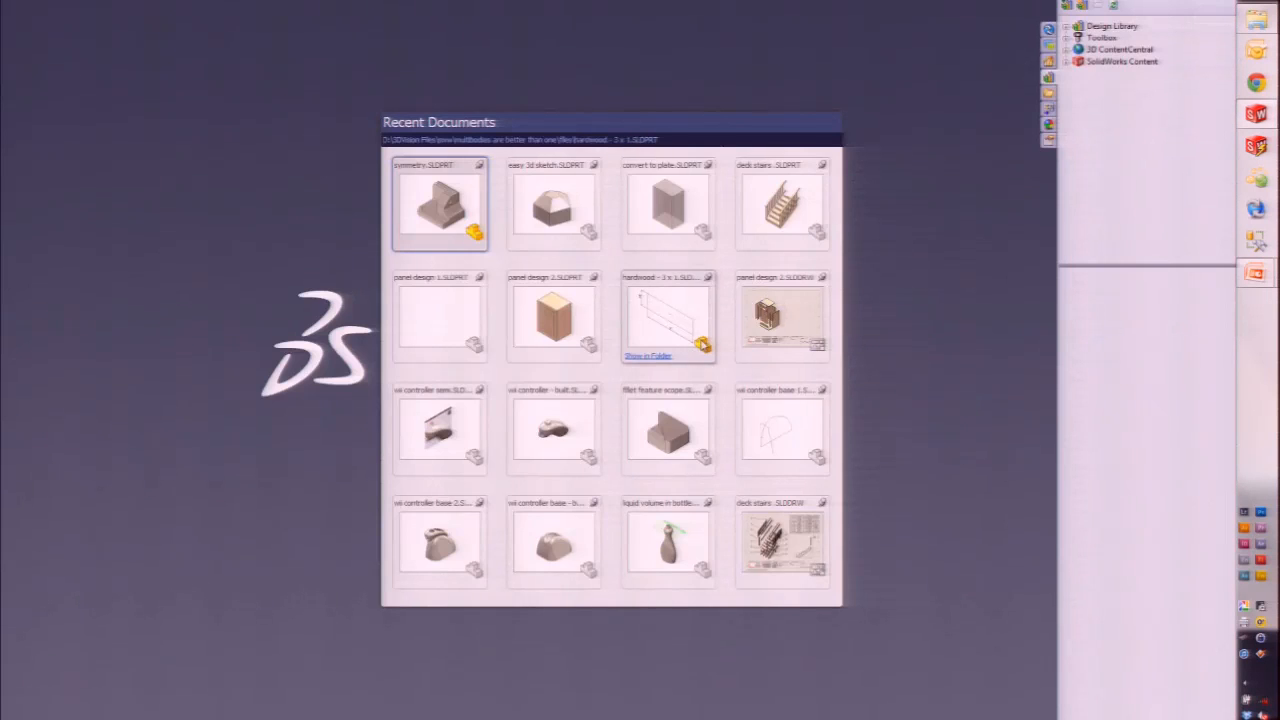
{"action": "left_click", "coordinate": [884, 371]}
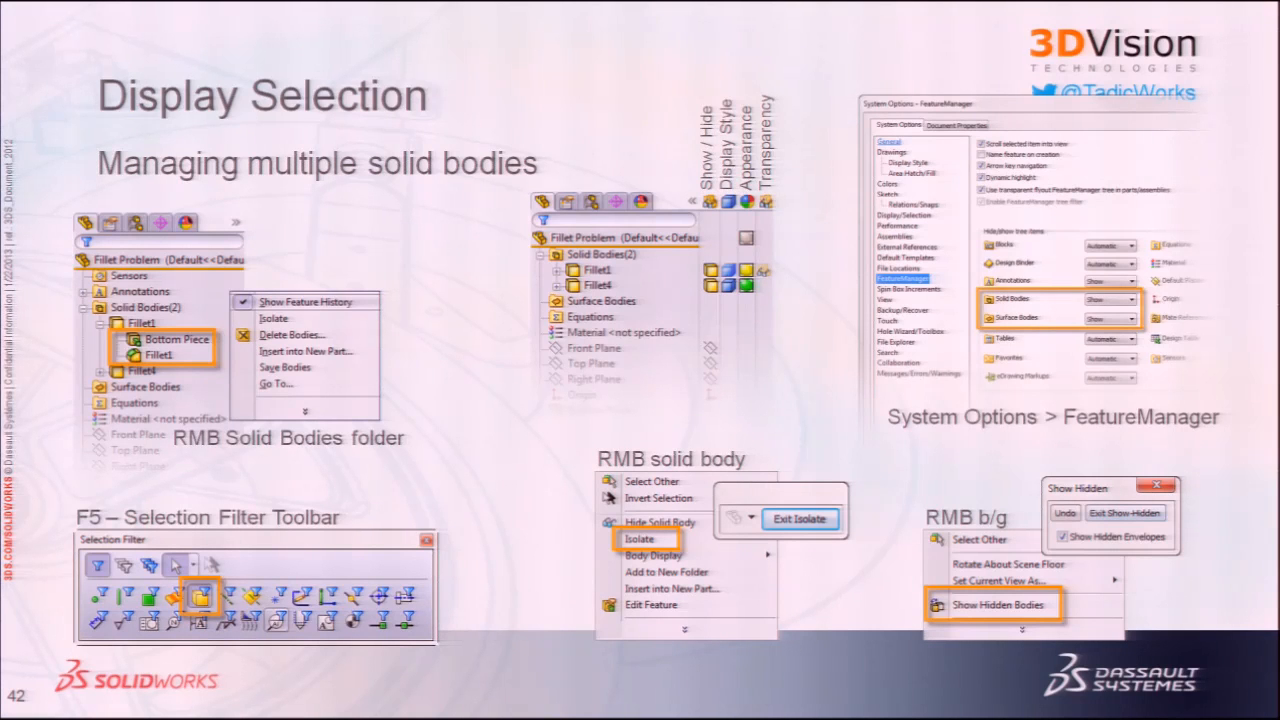
{"action": "key", "text": "Right"}
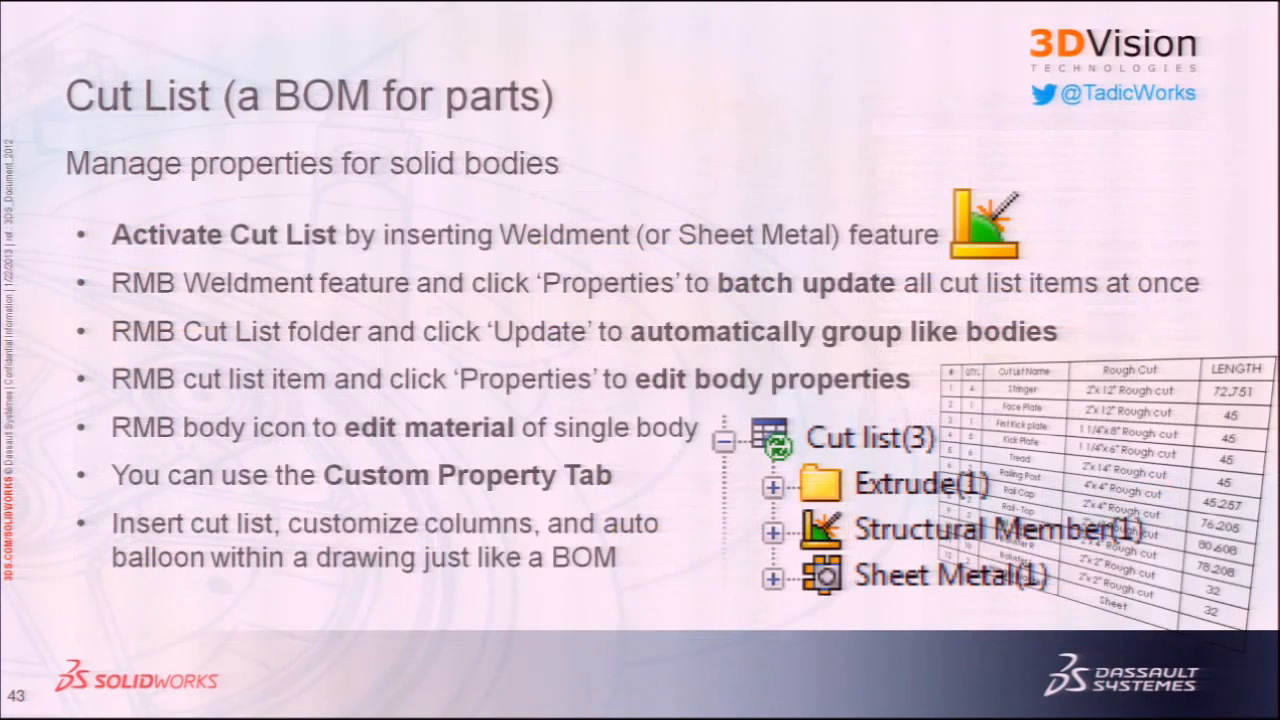
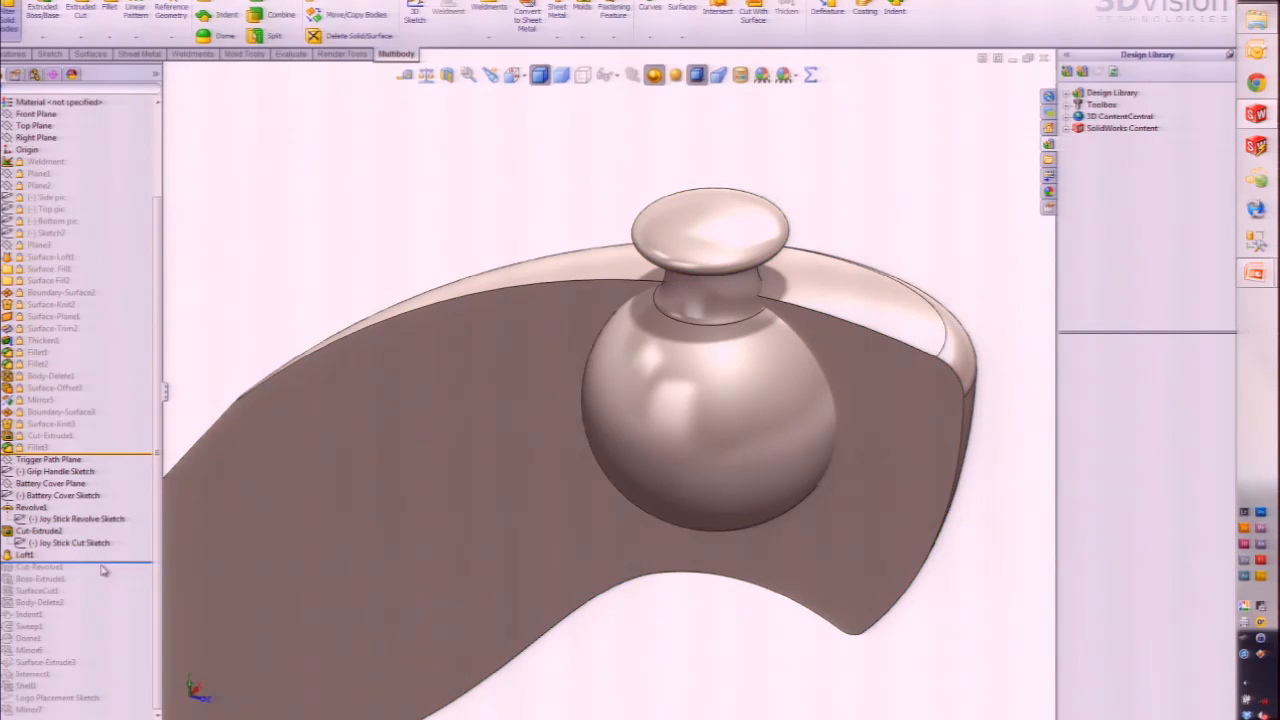
Step: Roll forward past Cut-Revolve1, face the shell head-on, and inspect the cut around the joystick ball
{"action": "left_click_drag", "start_coordinate": [108, 562], "coordinate": [108, 574]}
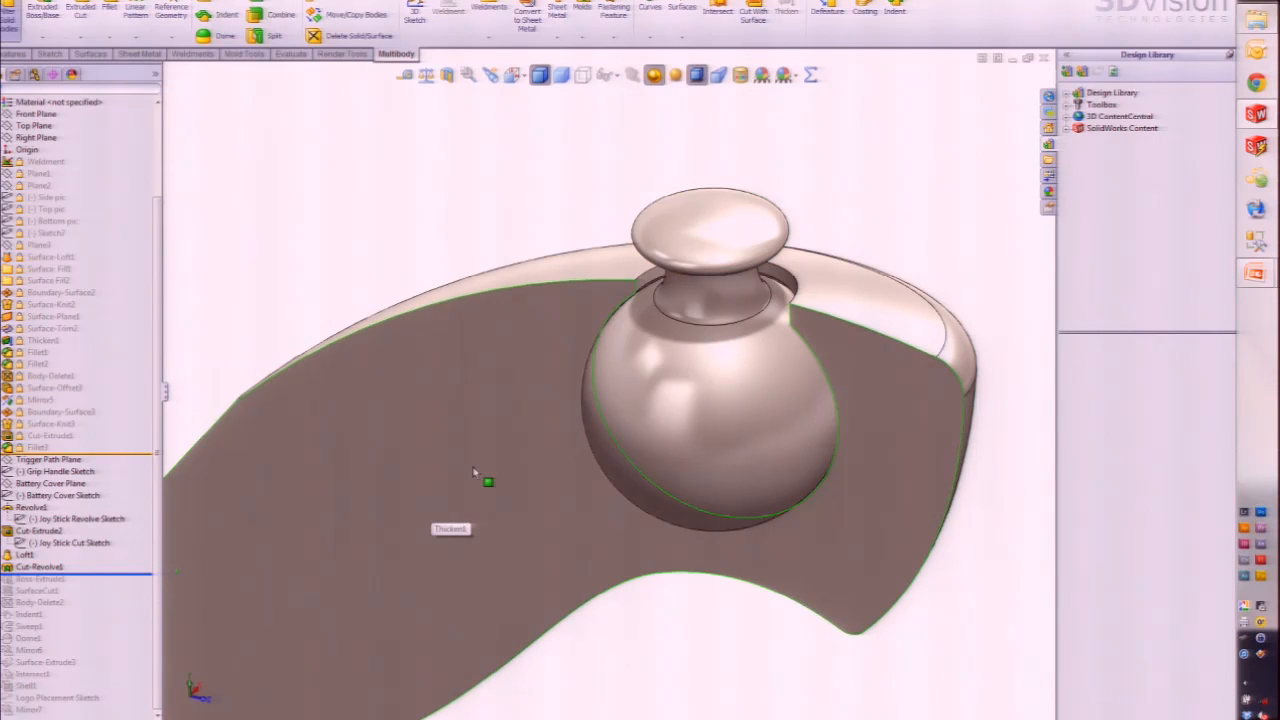
{"action": "left_click", "coordinate": [355, 555]}
{"action": "key", "text": "ctrl+8"}
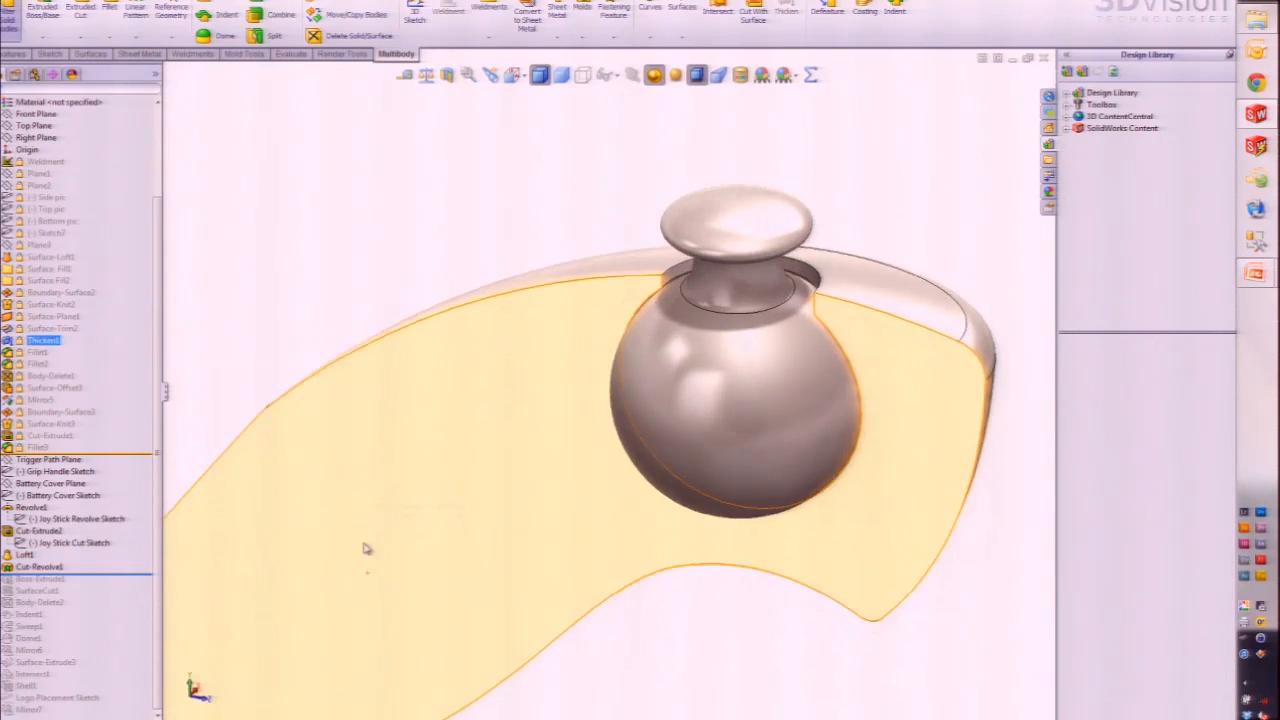
{"action": "left_click", "coordinate": [22, 568]}
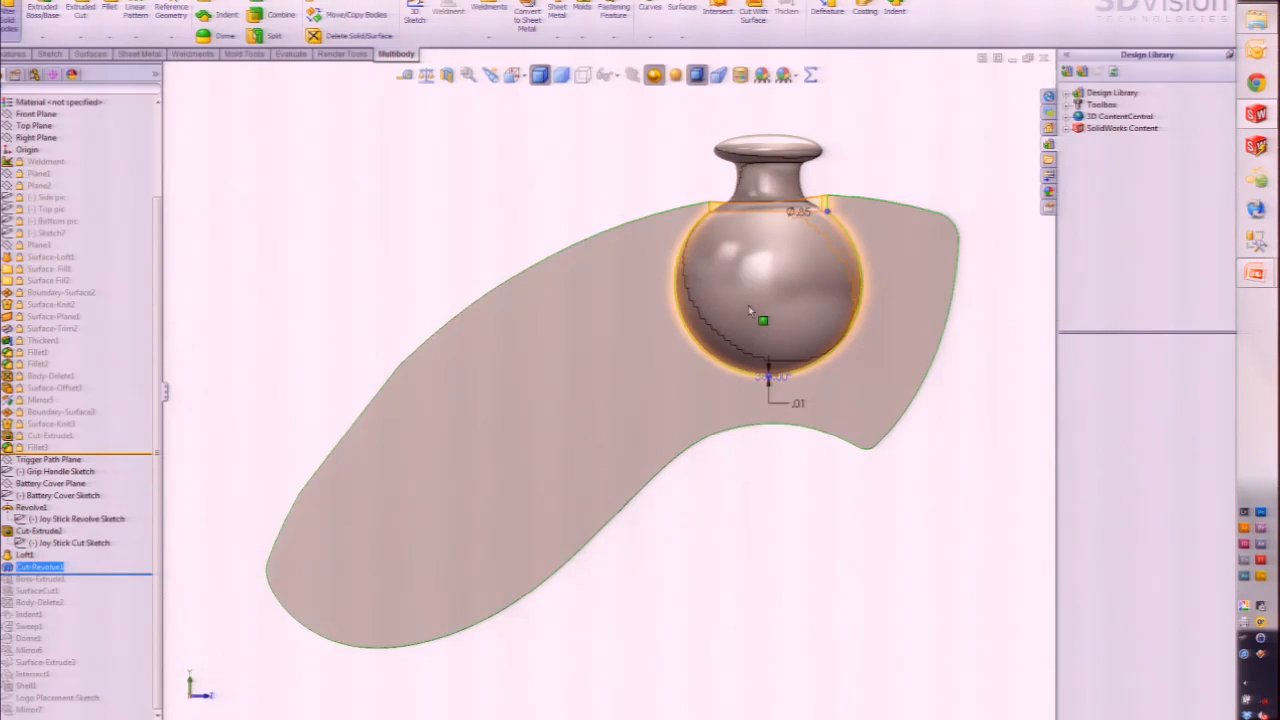
{"action": "scroll", "coordinate": [811, 198], "scroll_direction": "down", "scroll_amount": 3}
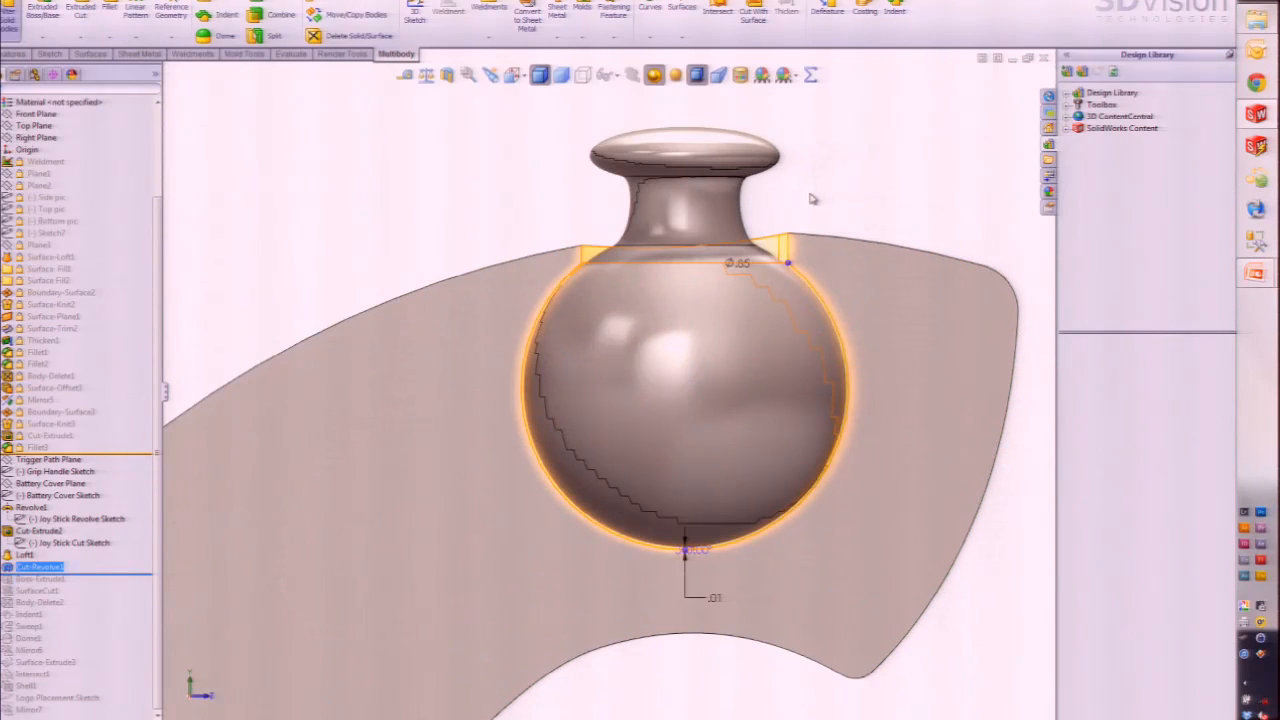
{"action": "key", "text": "Up"}
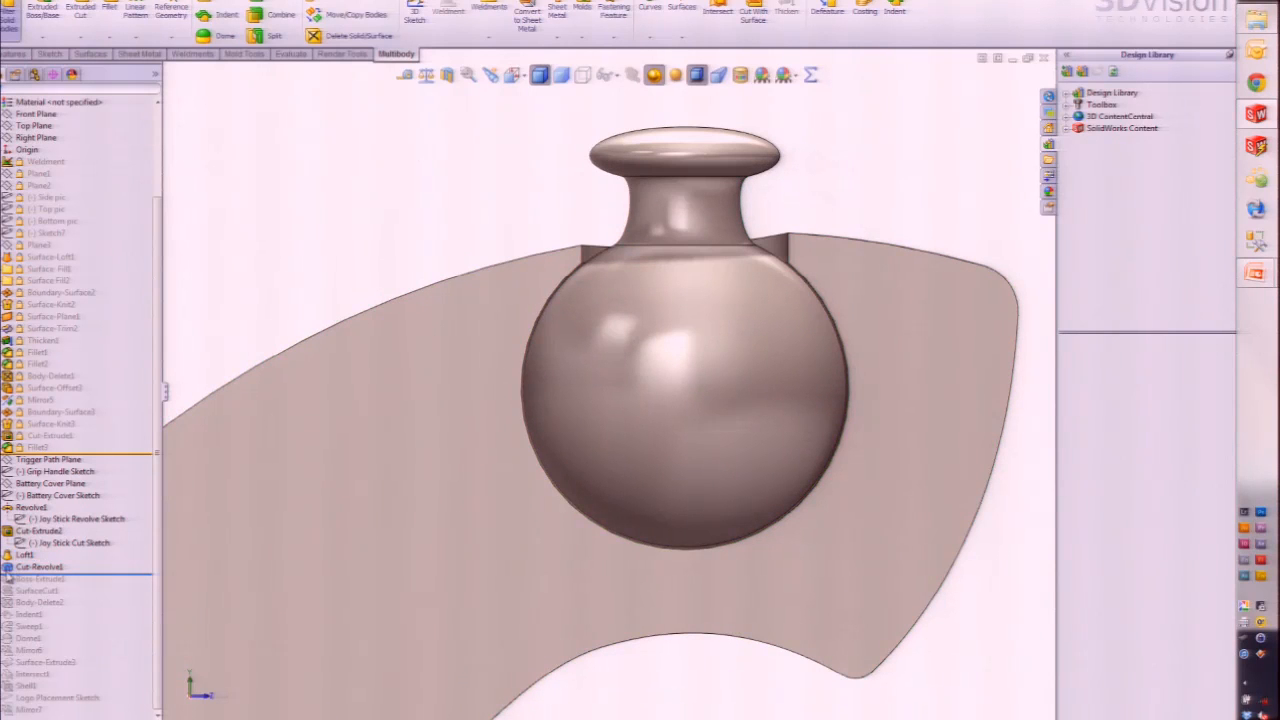
{"action": "left_click", "coordinate": [24, 567]}
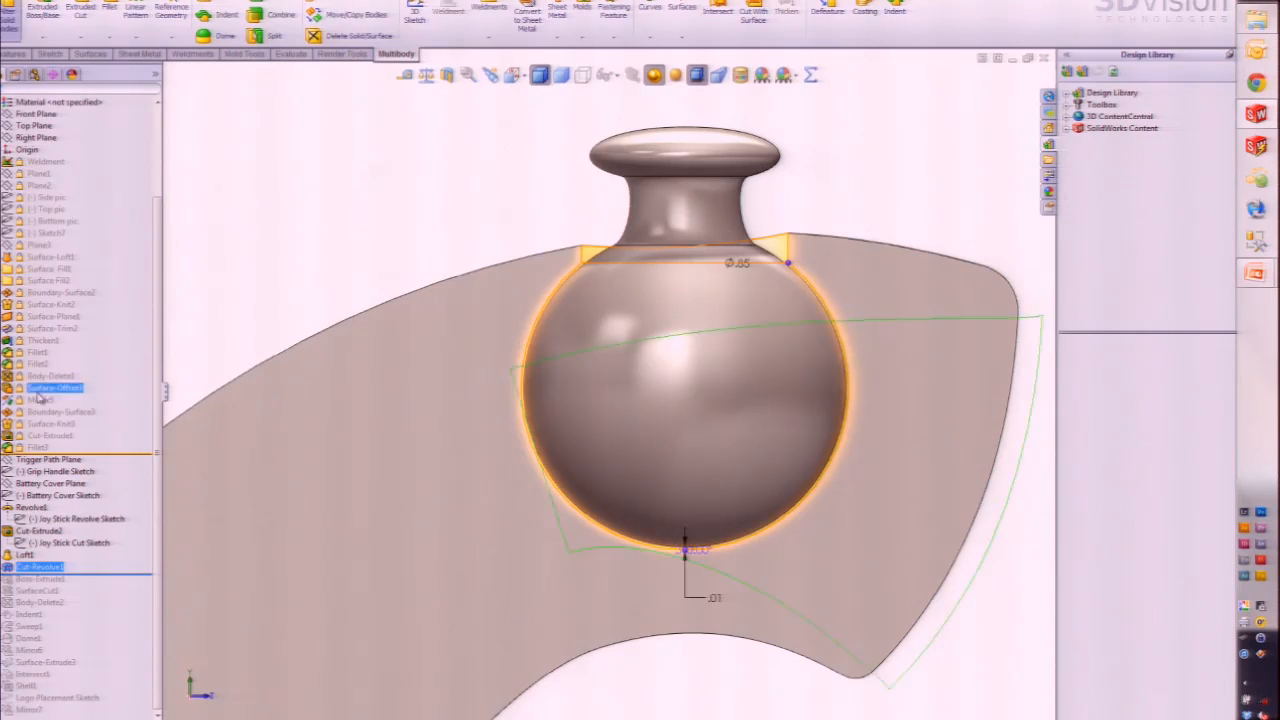
Step: Tilt the view, then roll forward below Boss-Extrude1 to add the button and trigger extrusions
{"action": "scroll", "coordinate": [469, 321], "scroll_direction": "up", "scroll_amount": 4}
{"action": "middle_click_drag", "start_coordinate": [473, 448], "coordinate": [406, 498]}
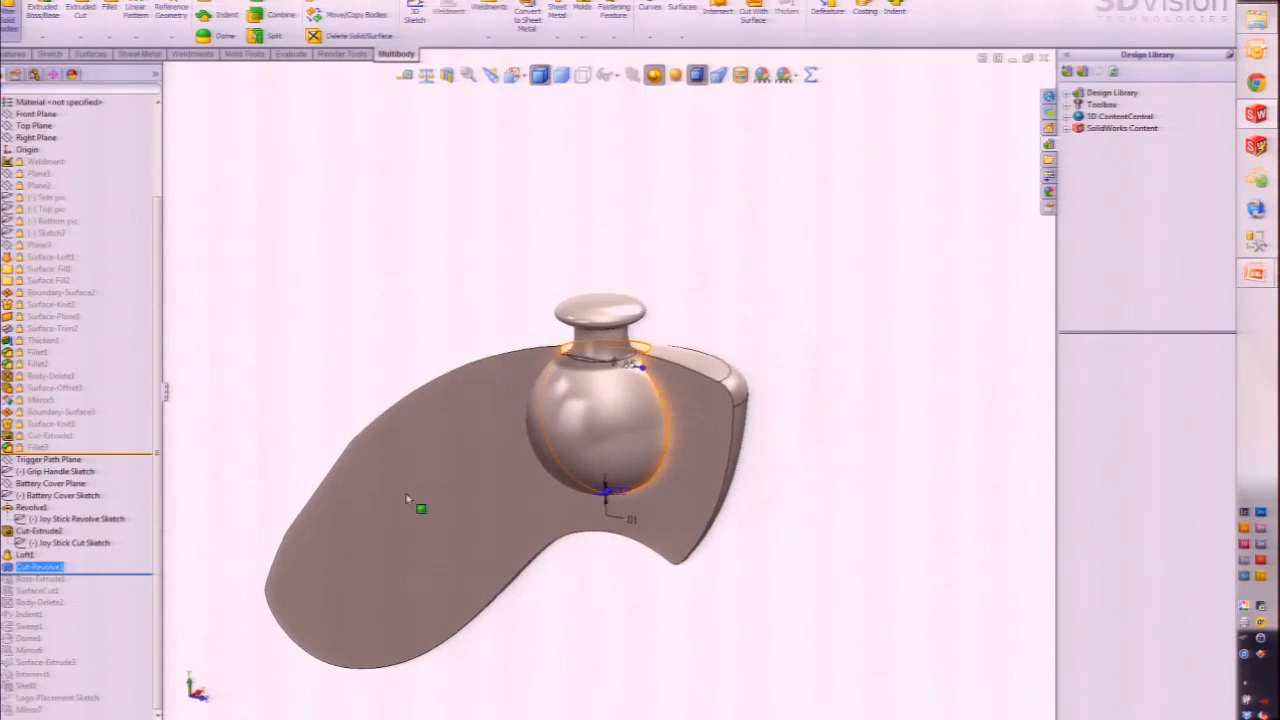
{"action": "left_click", "coordinate": [185, 460]}
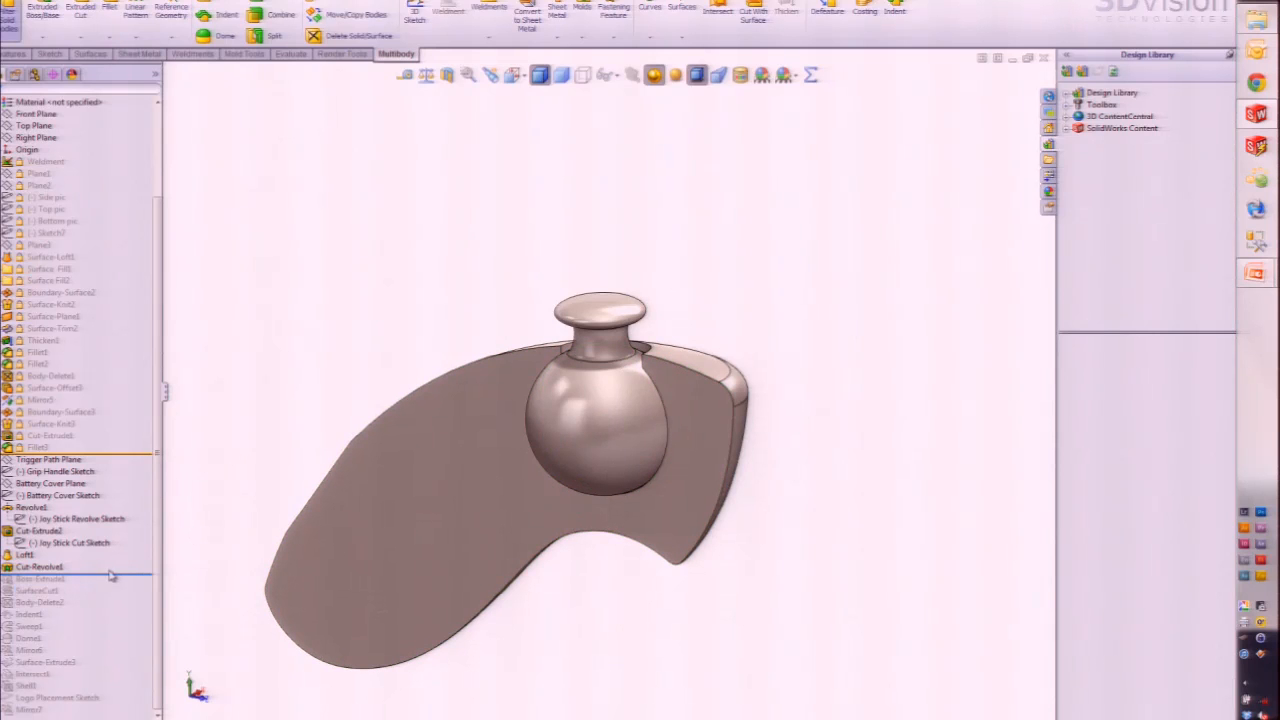
{"action": "left_click_drag", "start_coordinate": [112, 575], "coordinate": [113, 588]}
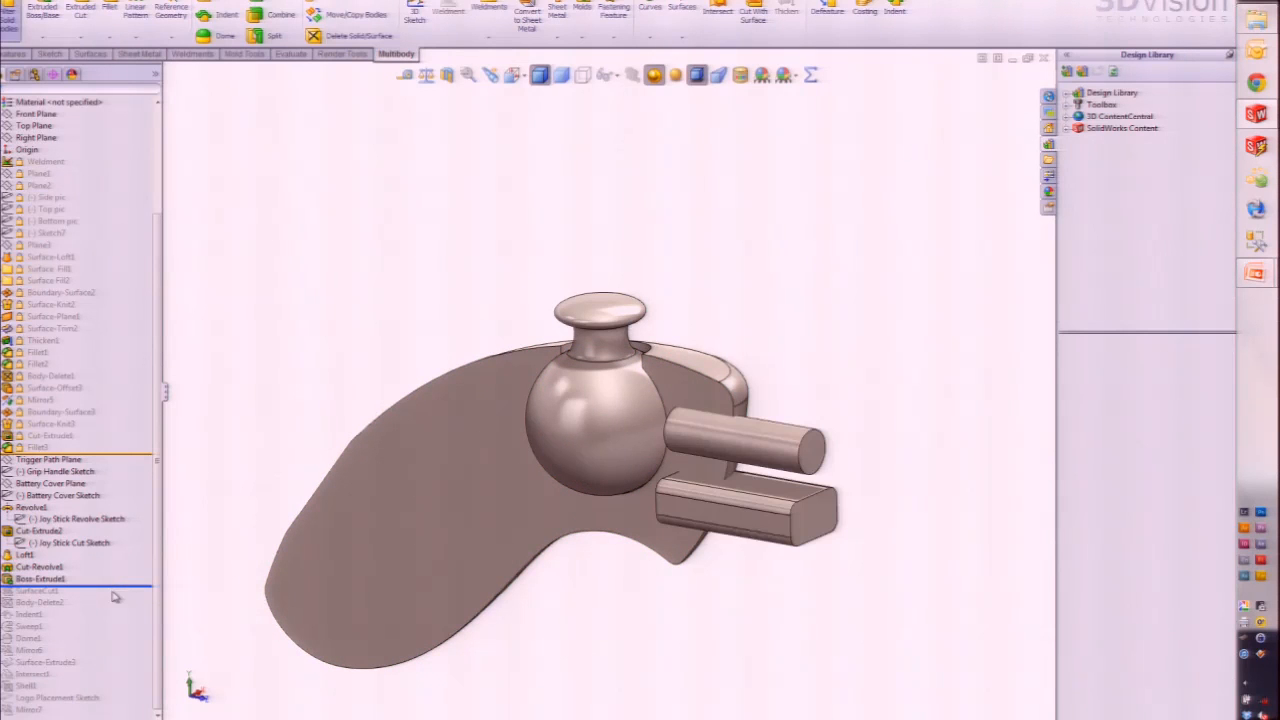
Step: Roll forward through SurfaceCut1 and Body-Delete2, orbiting to inspect the trimmed trigger block
{"action": "scroll", "coordinate": [385, 655], "scroll_direction": "down", "scroll_amount": 2}
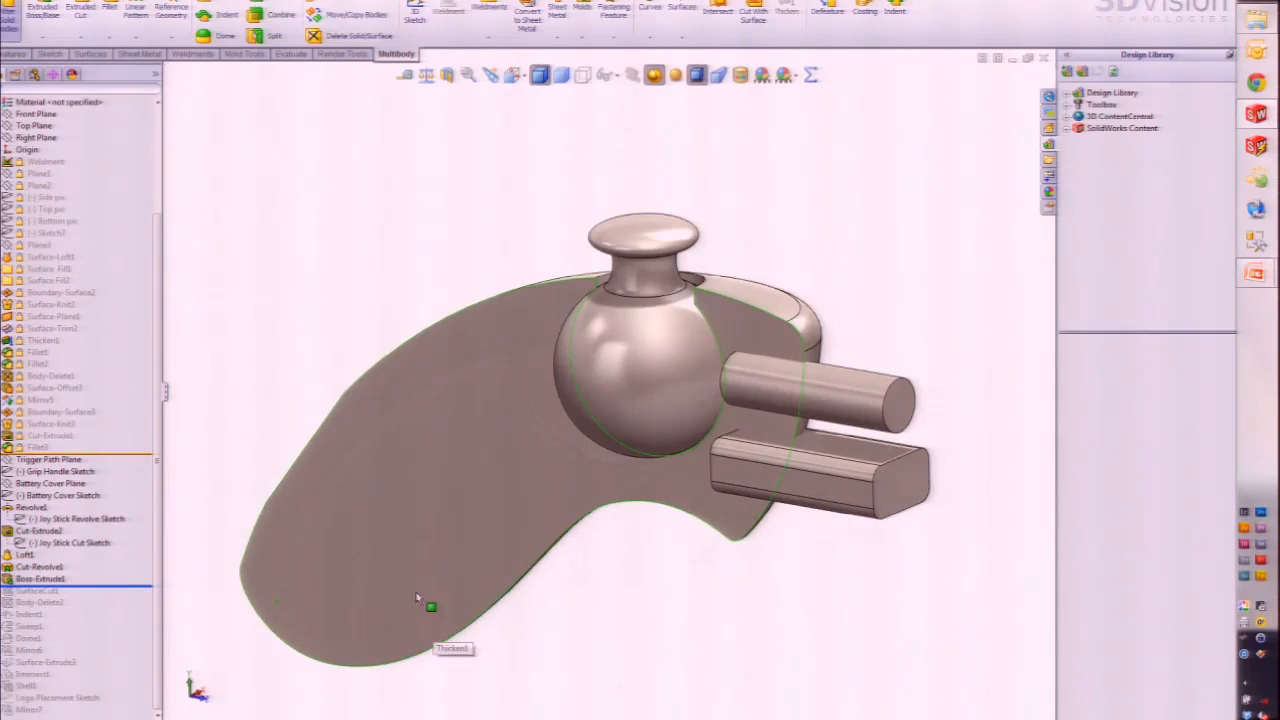
{"action": "left_click_drag", "start_coordinate": [112, 585], "coordinate": [110, 607]}
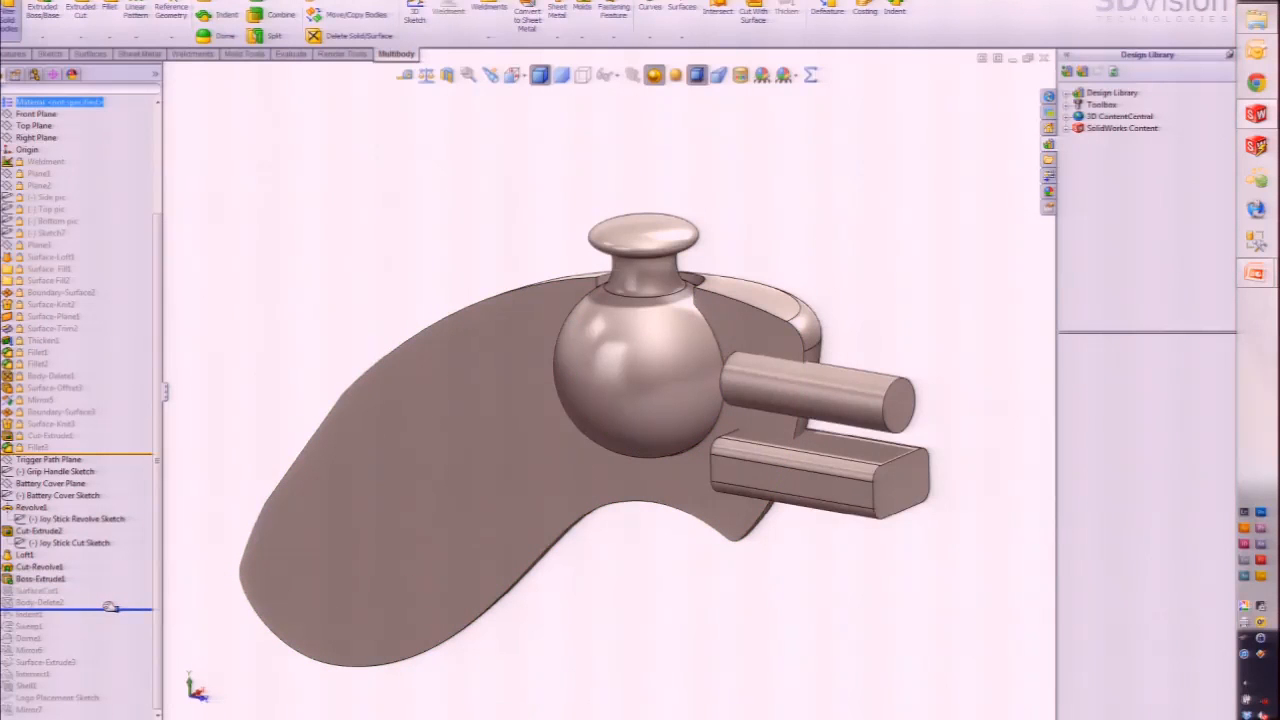
{"action": "middle_click_drag", "start_coordinate": [305, 578], "coordinate": [455, 560]}
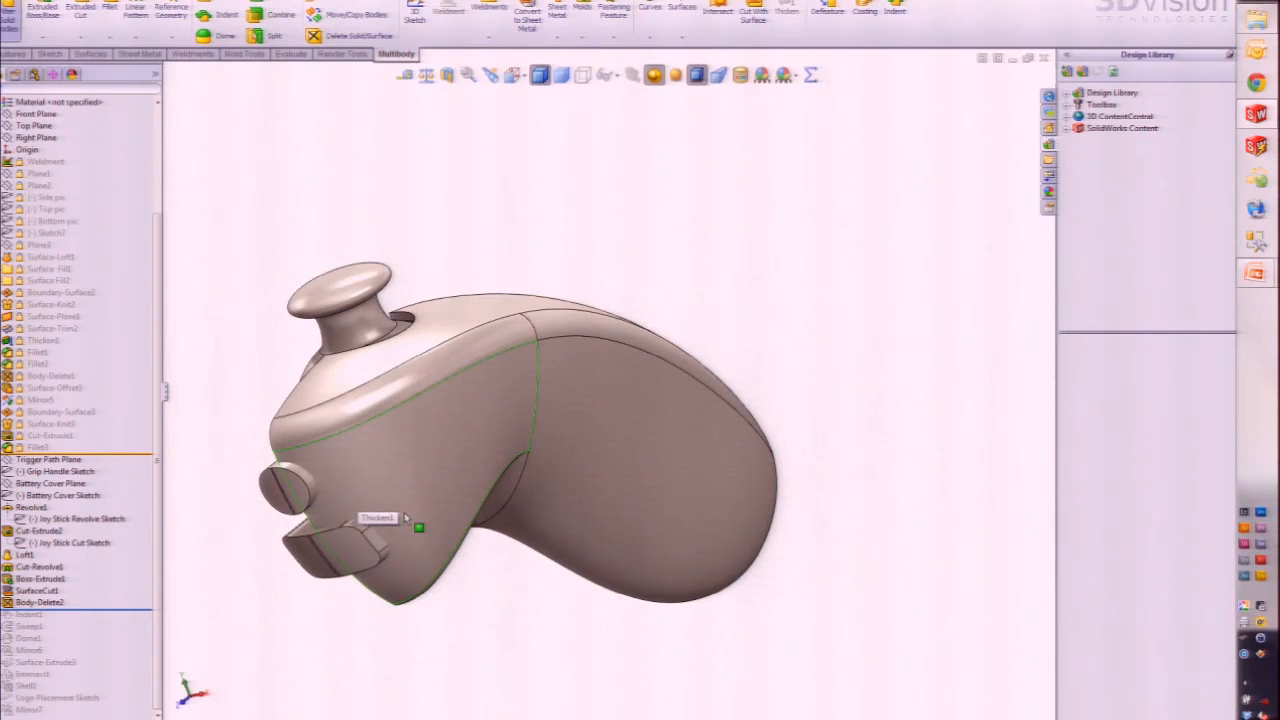
{"action": "middle_click_drag", "start_coordinate": [376, 527], "coordinate": [503, 523]}
{"action": "middle_click_drag", "start_coordinate": [371, 523], "coordinate": [573, 418]}
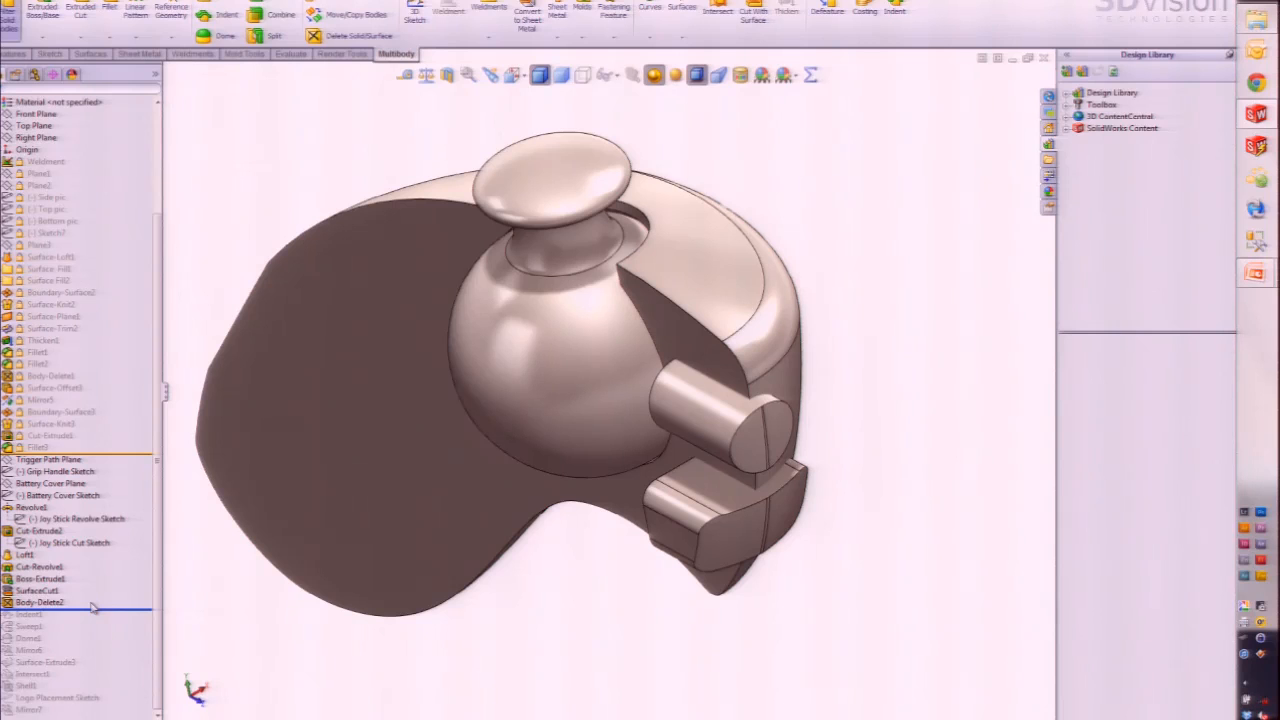
Step: Roll back above Indent1, view the shell face Normal To, and zoom on the button and trigger
{"action": "key", "text": "Down"}
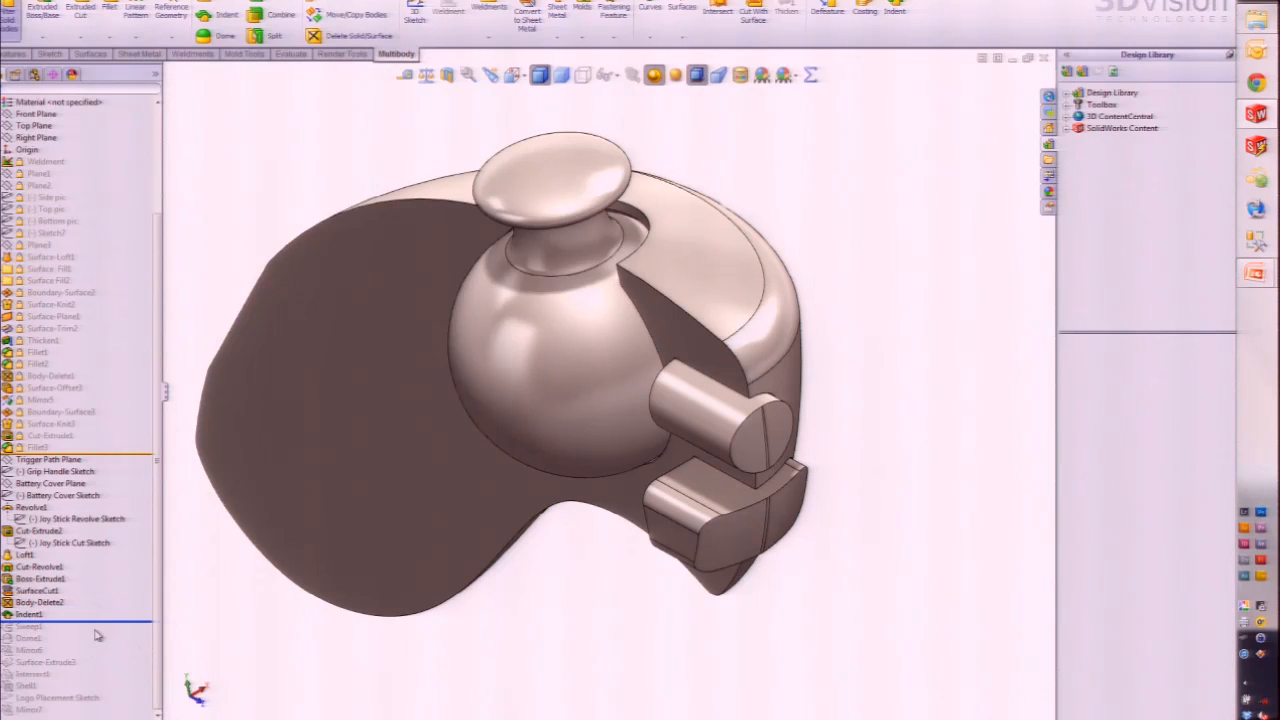
{"action": "left_click_drag", "start_coordinate": [100, 621], "coordinate": [100, 609]}
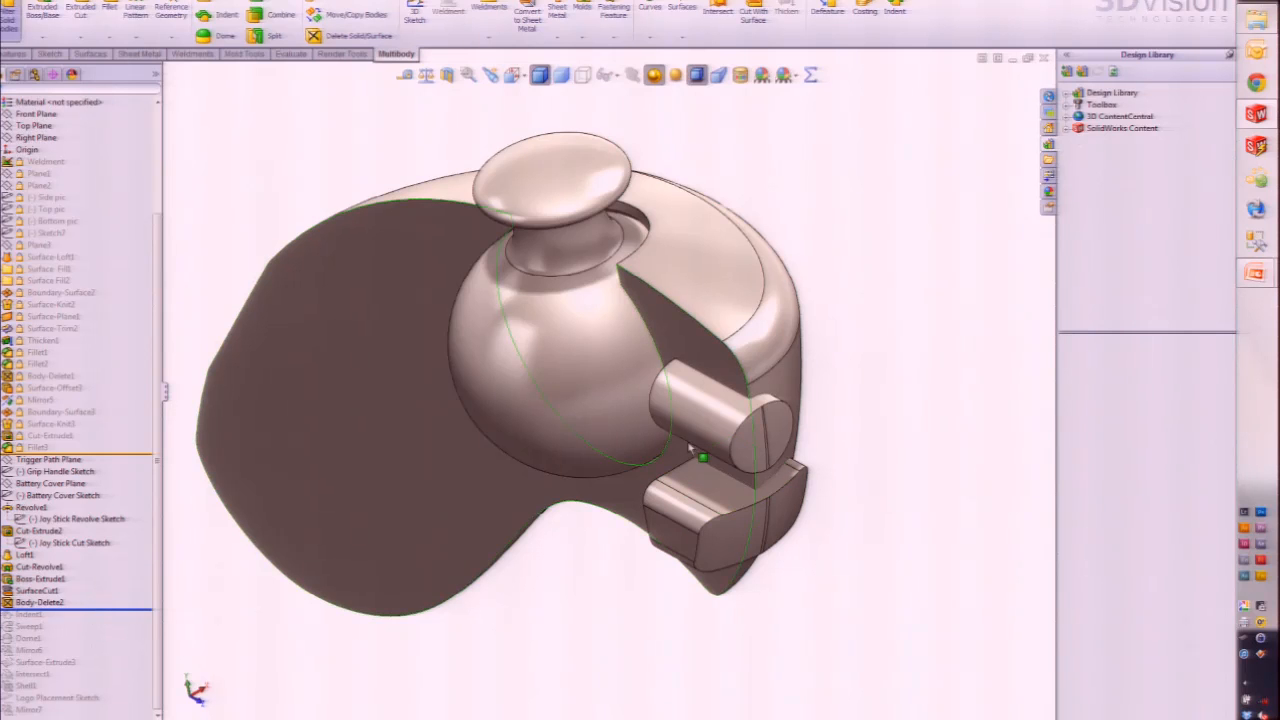
{"action": "left_click", "coordinate": [672, 353]}
{"action": "left_click", "coordinate": [745, 305]}
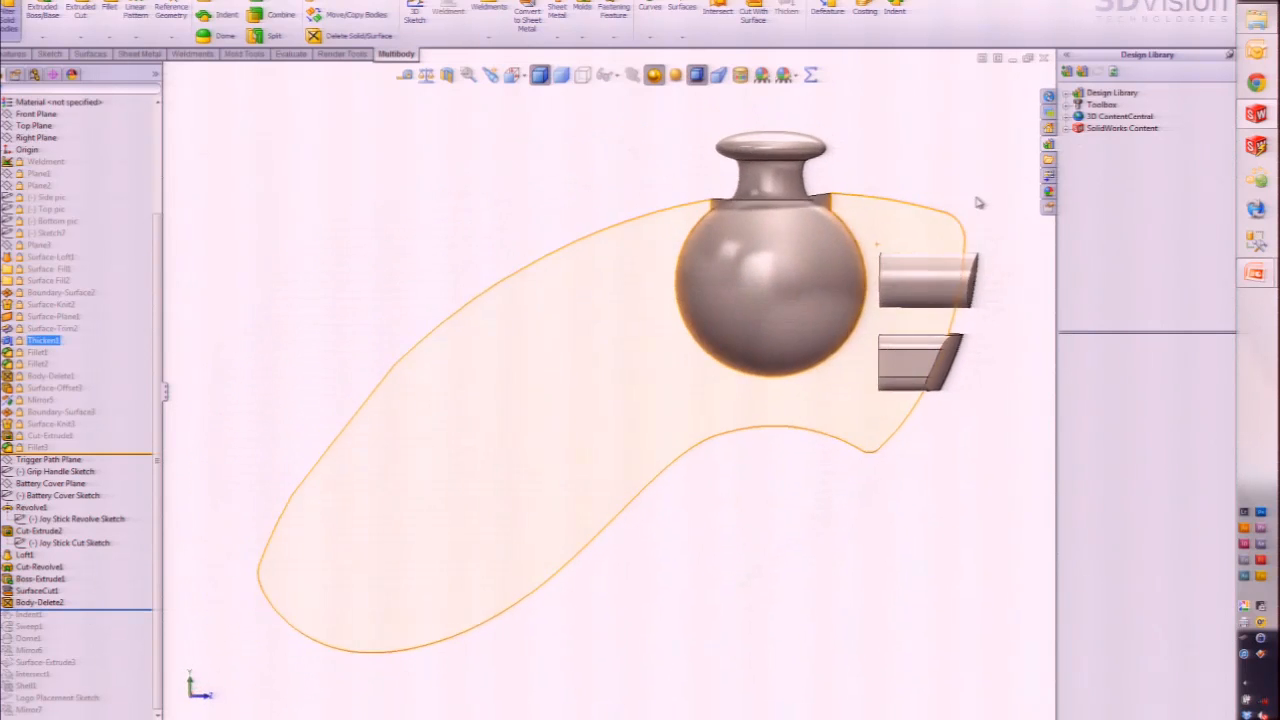
{"action": "left_click", "coordinate": [974, 206]}
{"action": "scroll", "coordinate": [930, 250], "scroll_direction": "down", "scroll_amount": 6}
{"action": "scroll", "coordinate": [796, 484], "scroll_direction": "up", "scroll_amount": 1}
{"action": "scroll", "coordinate": [796, 490], "scroll_direction": "down", "scroll_amount": 1}
{"action": "scroll", "coordinate": [796, 490], "scroll_direction": "down", "scroll_amount": 2}
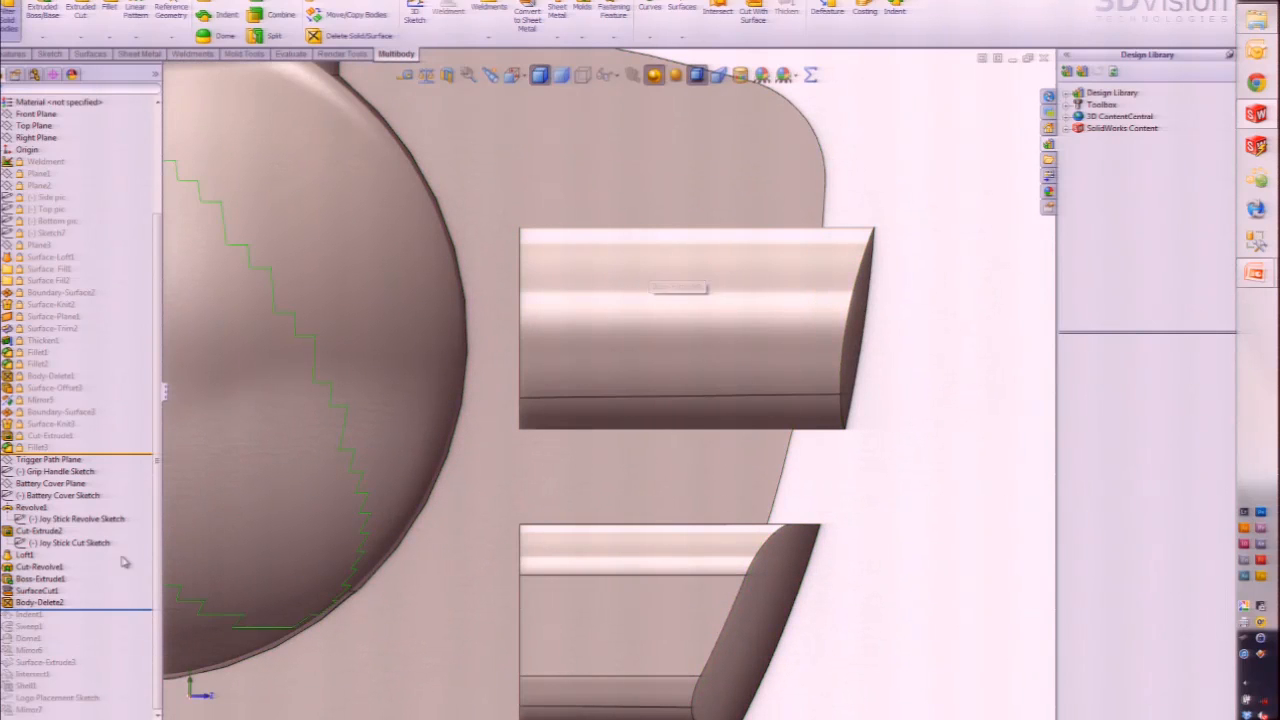
Step: Restore Indent1, review its 0.005 in clearance settings and confirm, then return to an isometric view
{"action": "left_click_drag", "start_coordinate": [94, 609], "coordinate": [96, 621]}
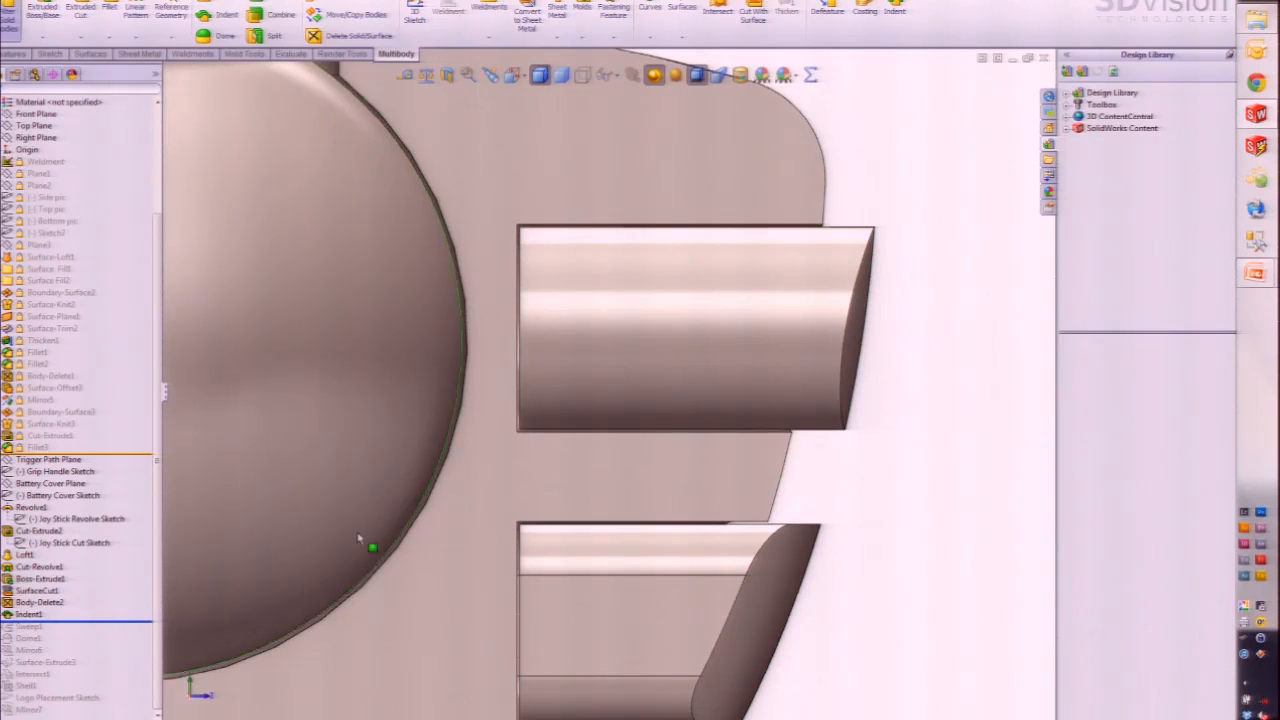
{"action": "left_click", "coordinate": [40, 580]}
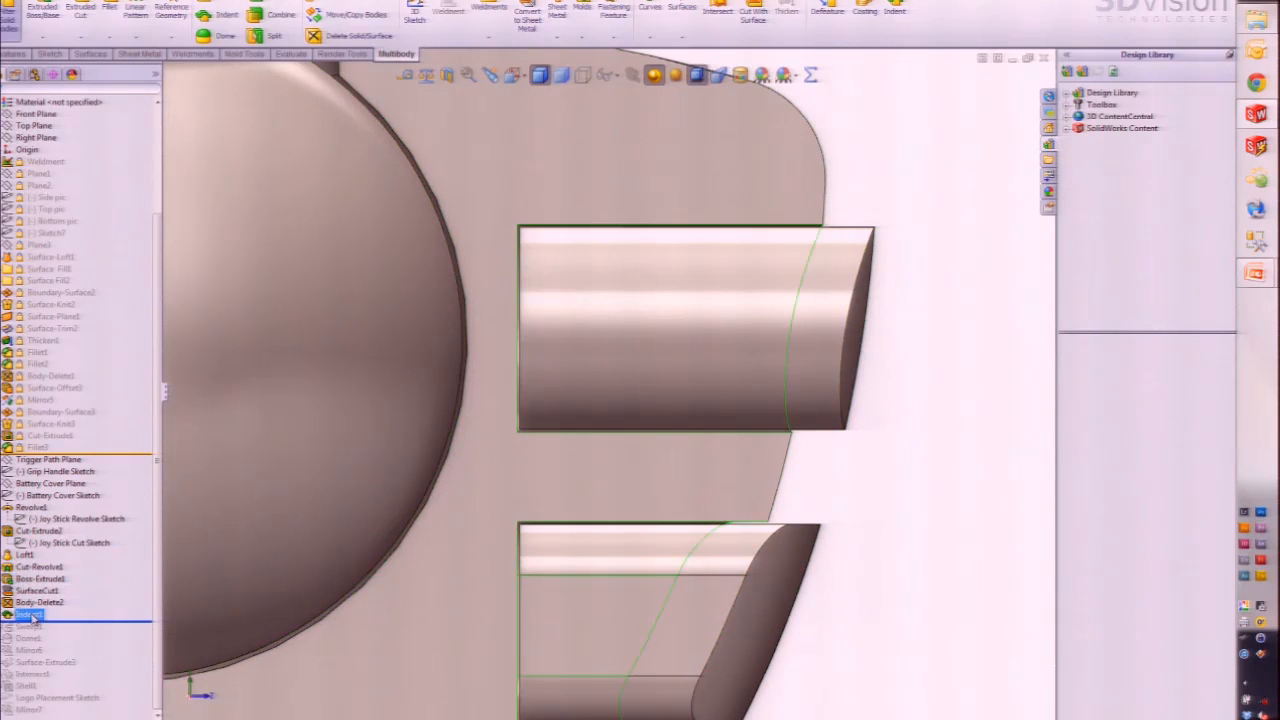
{"action": "left_click", "coordinate": [35, 615]}
{"action": "left_click", "coordinate": [42, 578]}
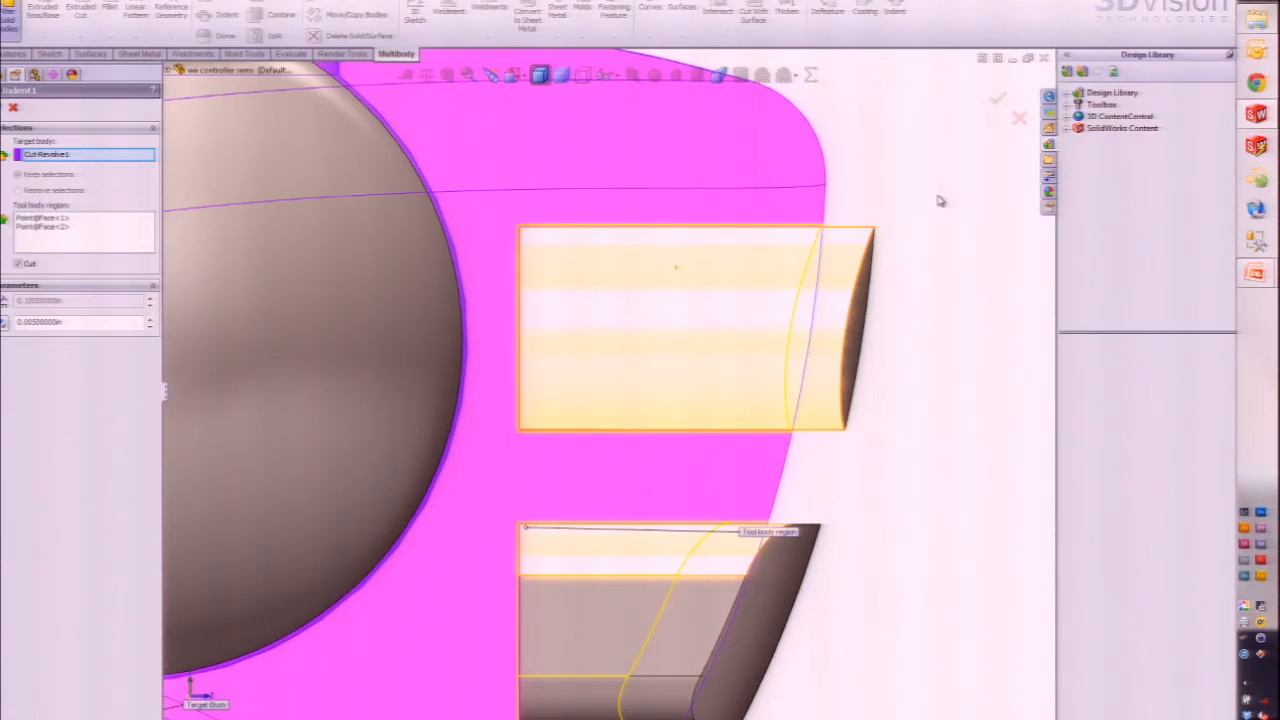
{"action": "key", "text": "Return"}
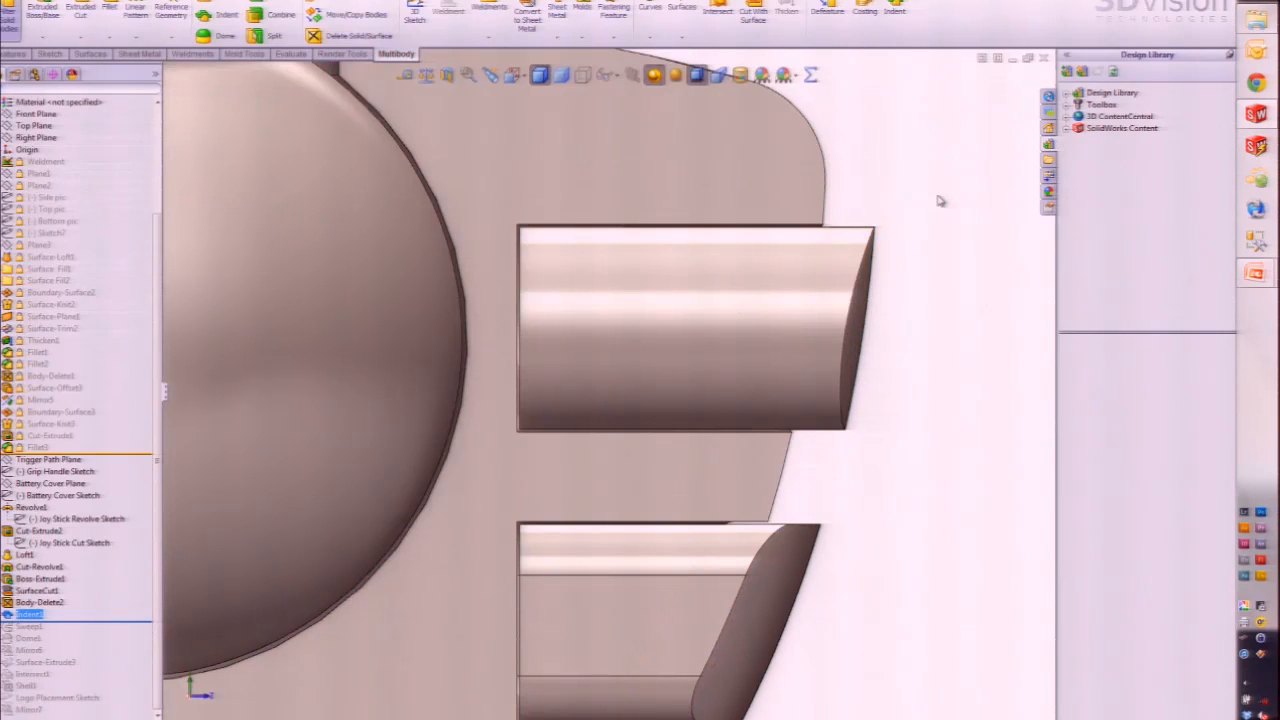
{"action": "key", "text": "ctrl+7"}
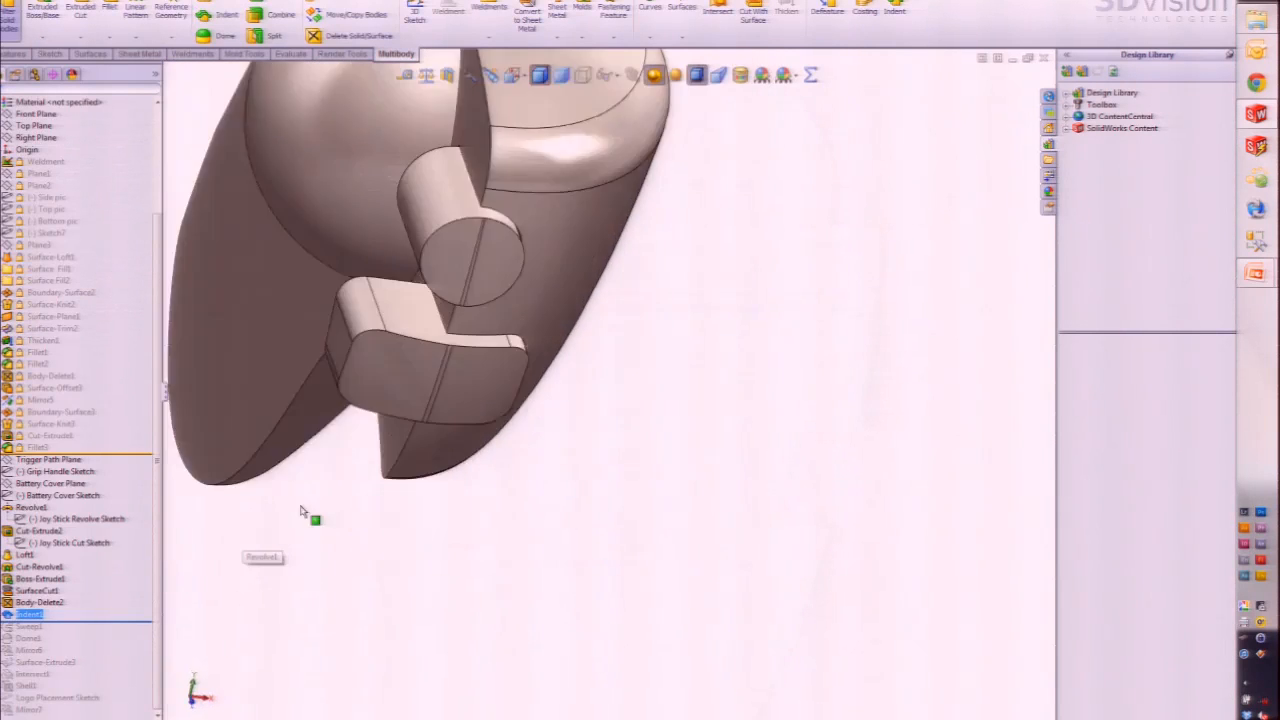
Step: Roll forward through Sweep1, Dome1 and Mirror6, orbiting to inspect the trigger's curl and domed top
{"action": "mouse_move", "coordinate": [110, 621]}
{"action": "left_mouse_down"}
{"action": "mouse_move", "coordinate": [116, 646]}
{"action": "mouse_move", "coordinate": [114, 634]}
{"action": "left_mouse_up"}
{"action": "scroll", "coordinate": [449, 509], "scroll_direction": "down", "scroll_amount": 8}
{"action": "middle_click_drag", "start_coordinate": [490, 438], "coordinate": [458, 417]}
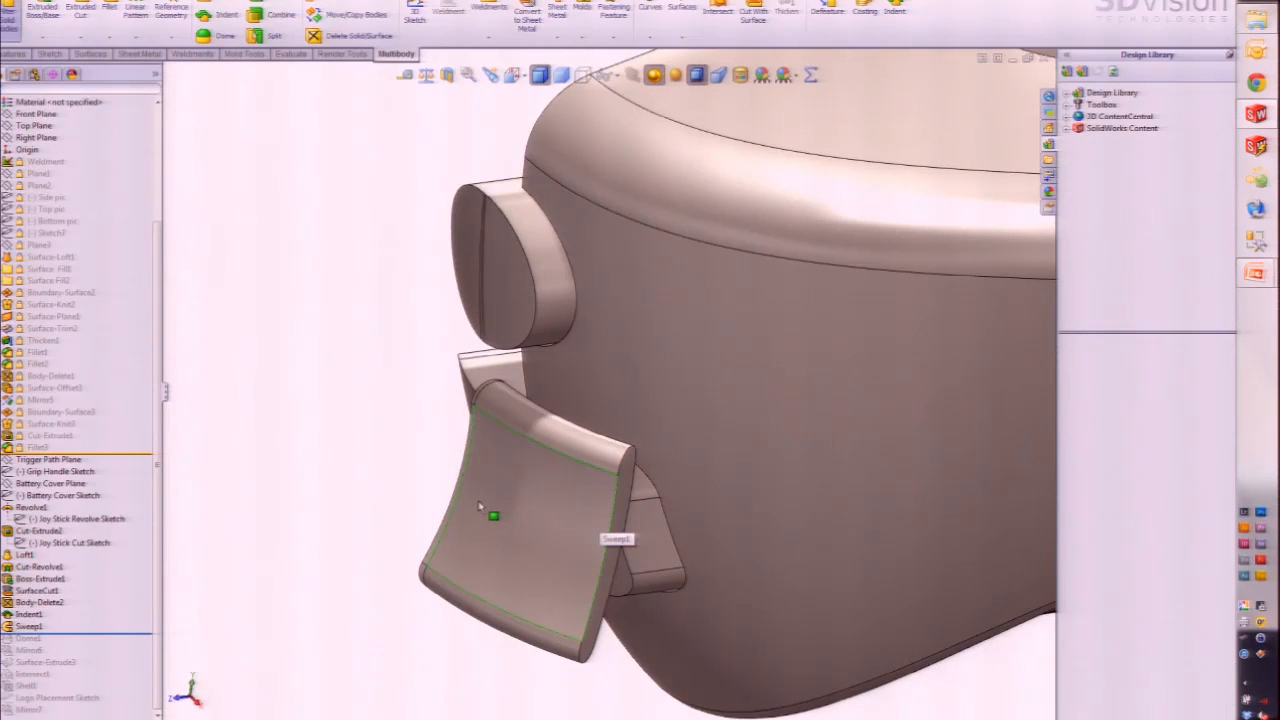
{"action": "left_click_drag", "start_coordinate": [83, 634], "coordinate": [109, 654]}
{"action": "middle_click_drag", "start_coordinate": [560, 558], "coordinate": [554, 520]}
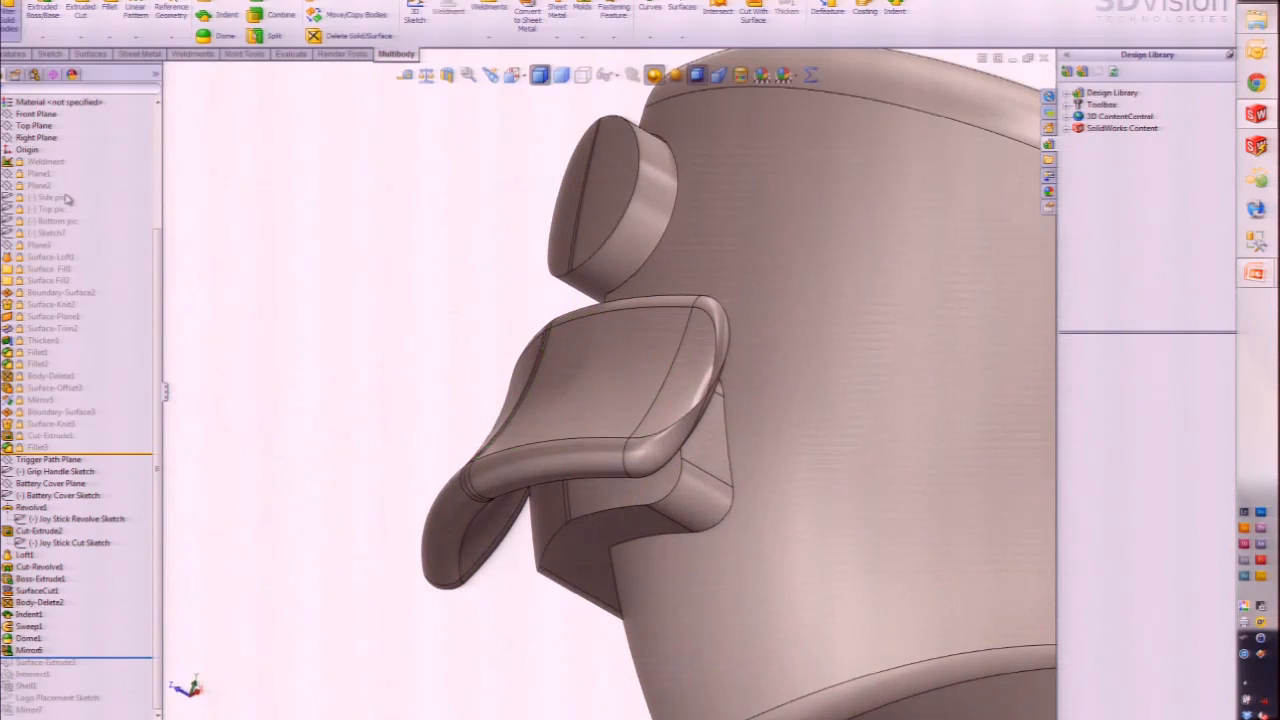
{"action": "scroll", "coordinate": [158, 268], "scroll_direction": "up", "scroll_amount": 4}
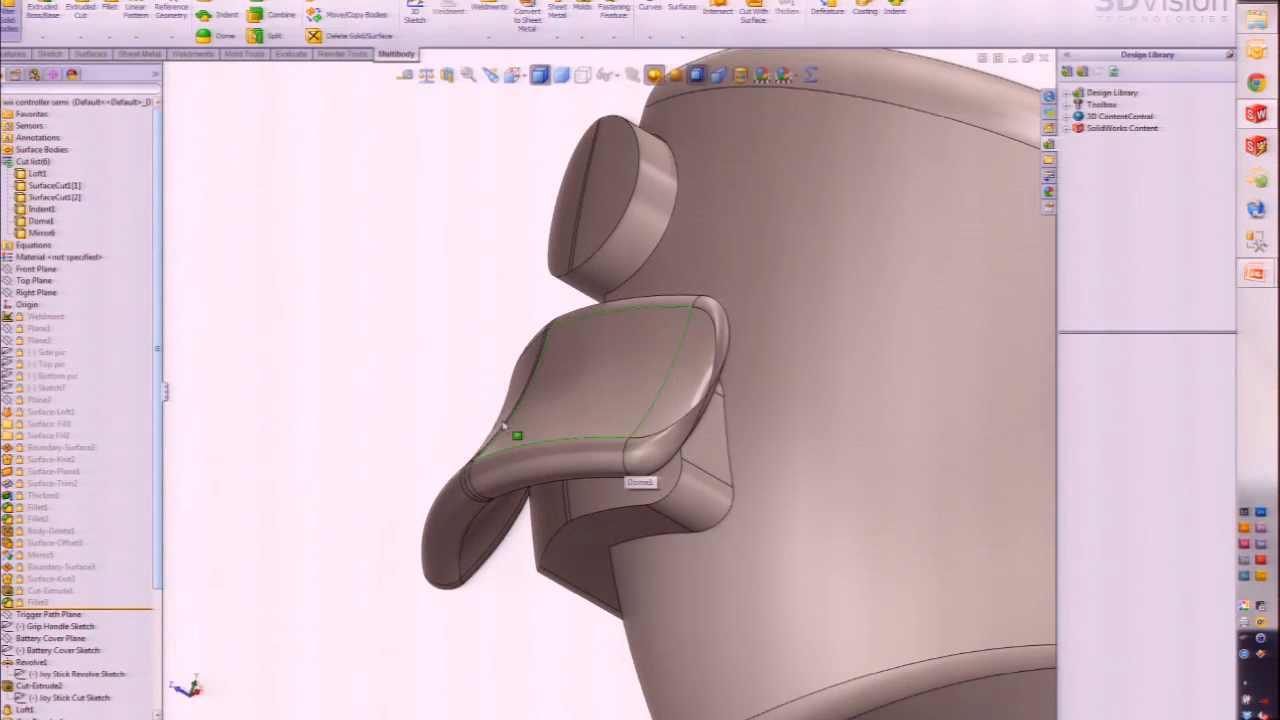
{"action": "left_click", "coordinate": [58, 186]}
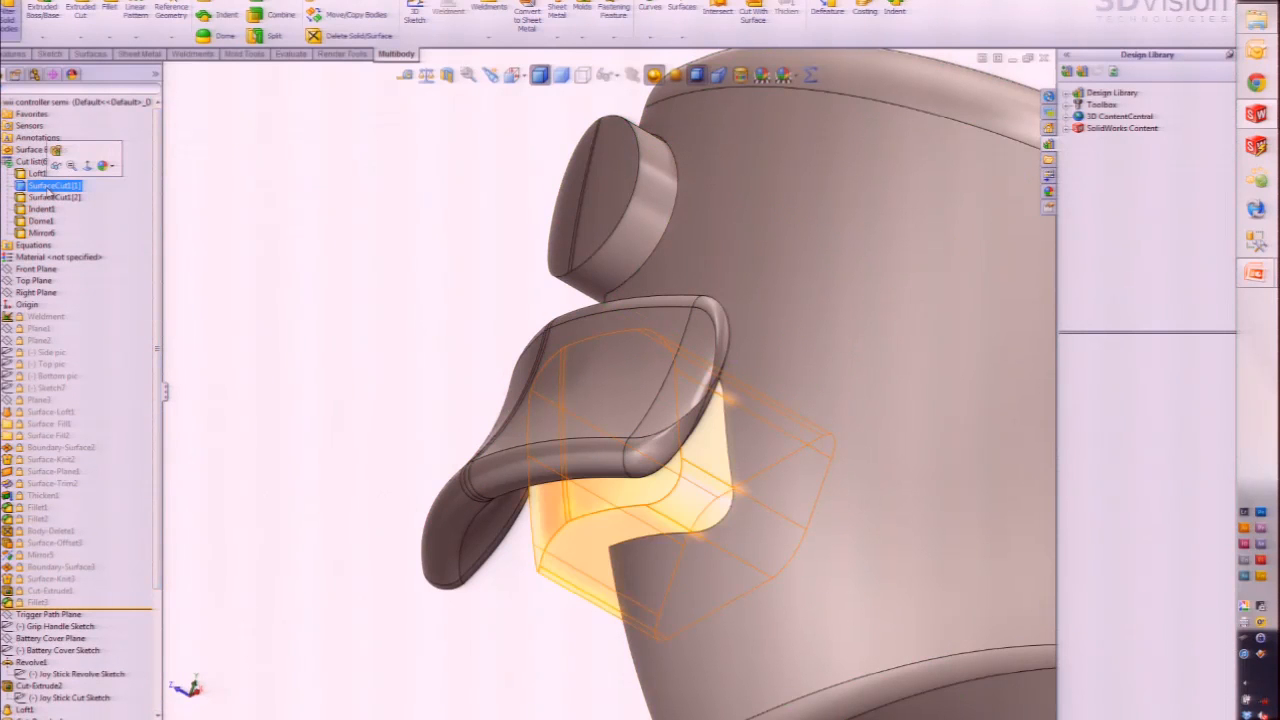
{"action": "left_click", "coordinate": [42, 221], "text": "ctrl"}
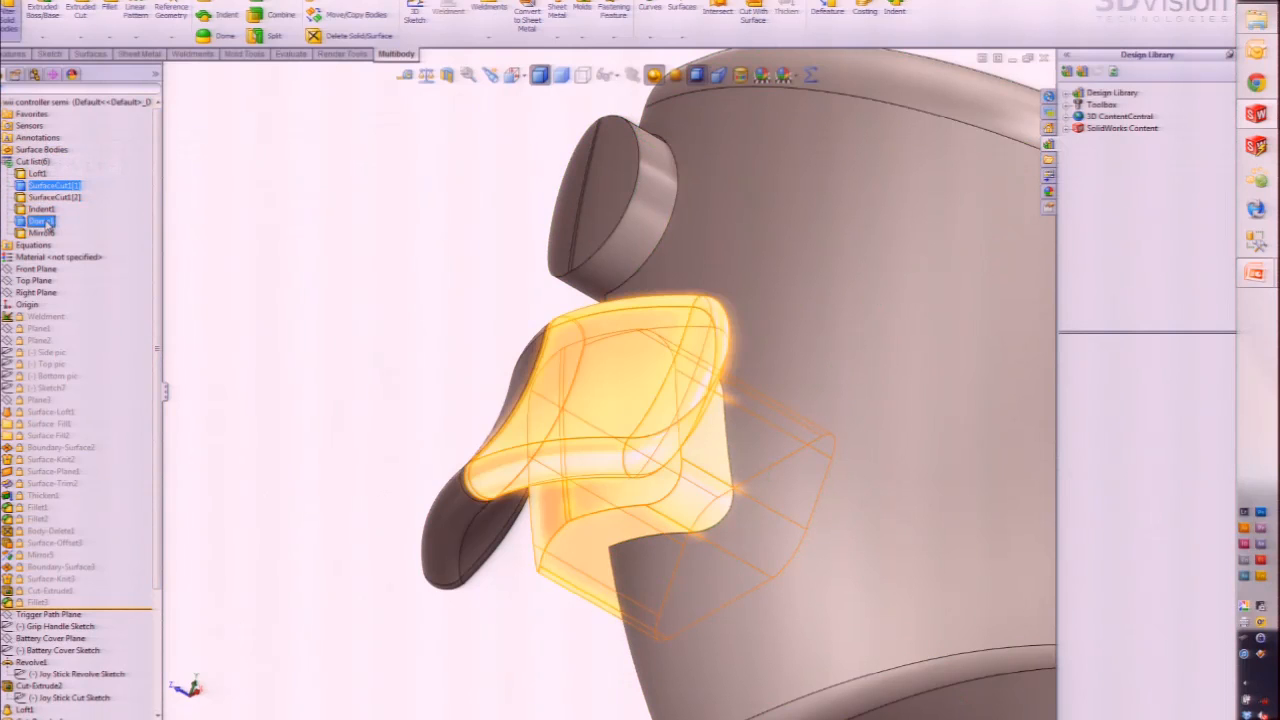
{"action": "left_click", "coordinate": [40, 232], "text": "ctrl"}
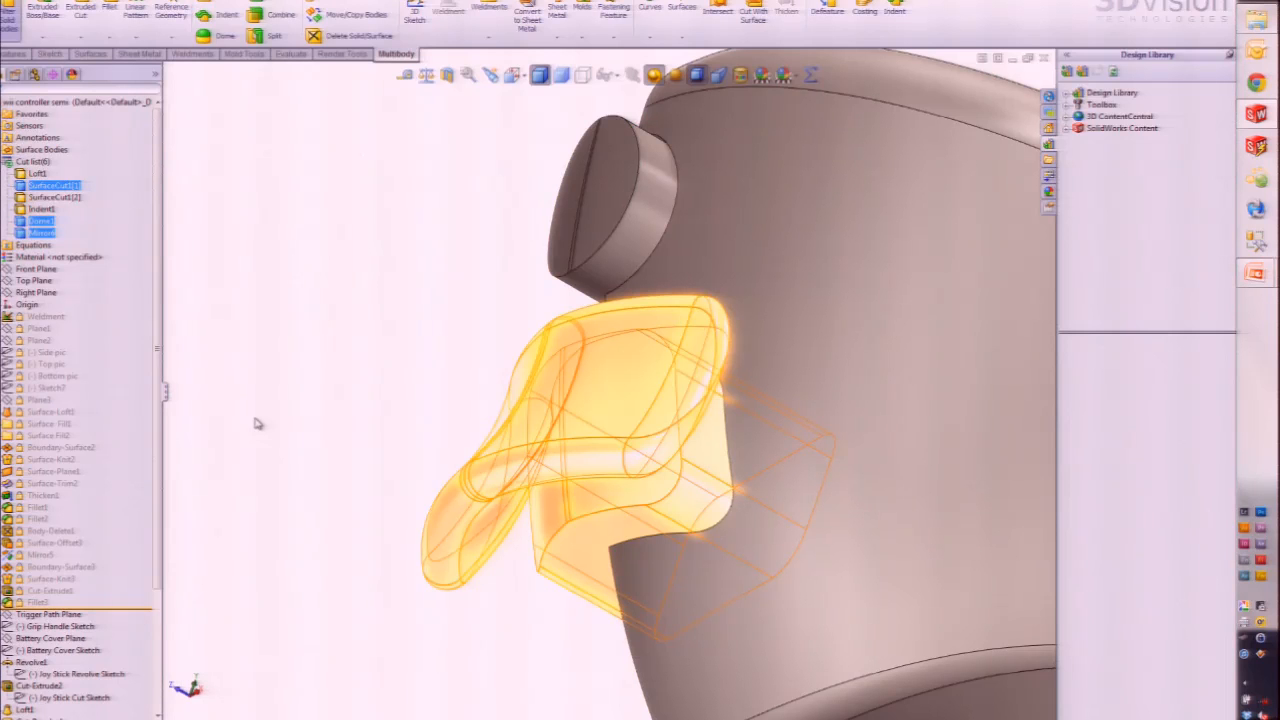
{"action": "left_click", "coordinate": [366, 422]}
{"action": "middle_click_drag", "start_coordinate": [535, 531], "coordinate": [539, 480]}
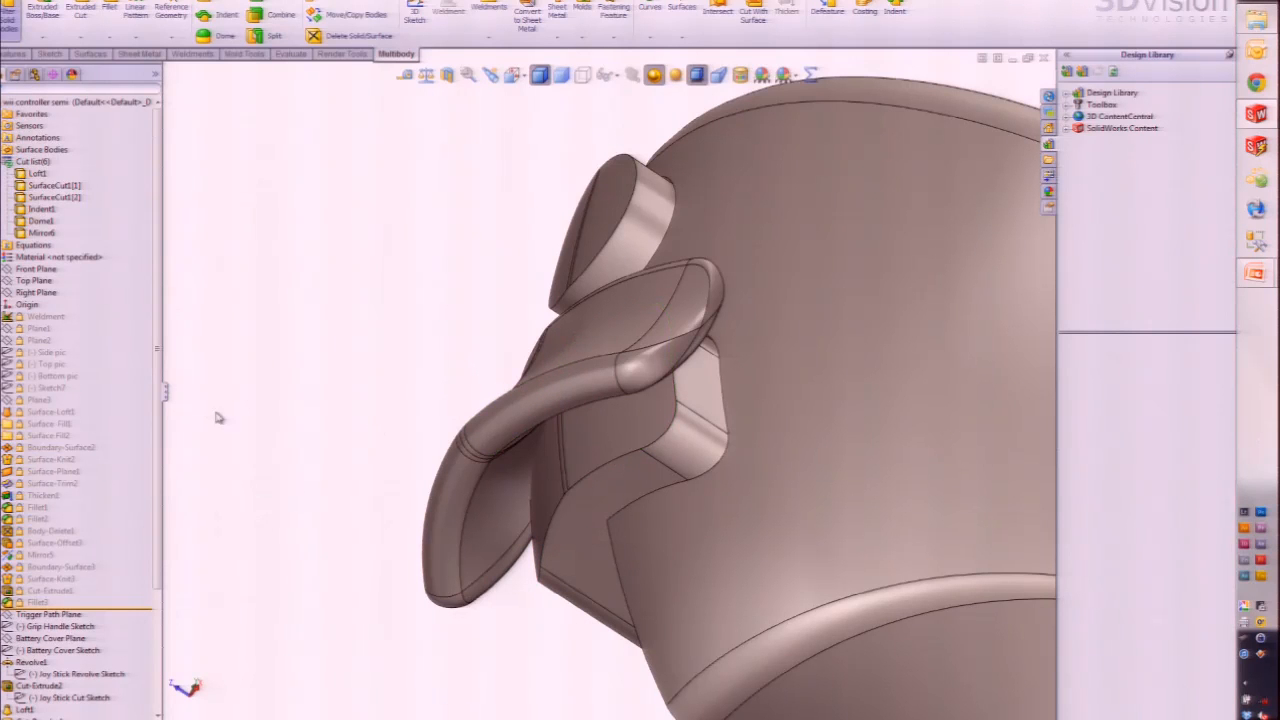
{"action": "scroll", "coordinate": [150, 560], "scroll_direction": "down", "scroll_amount": 4}
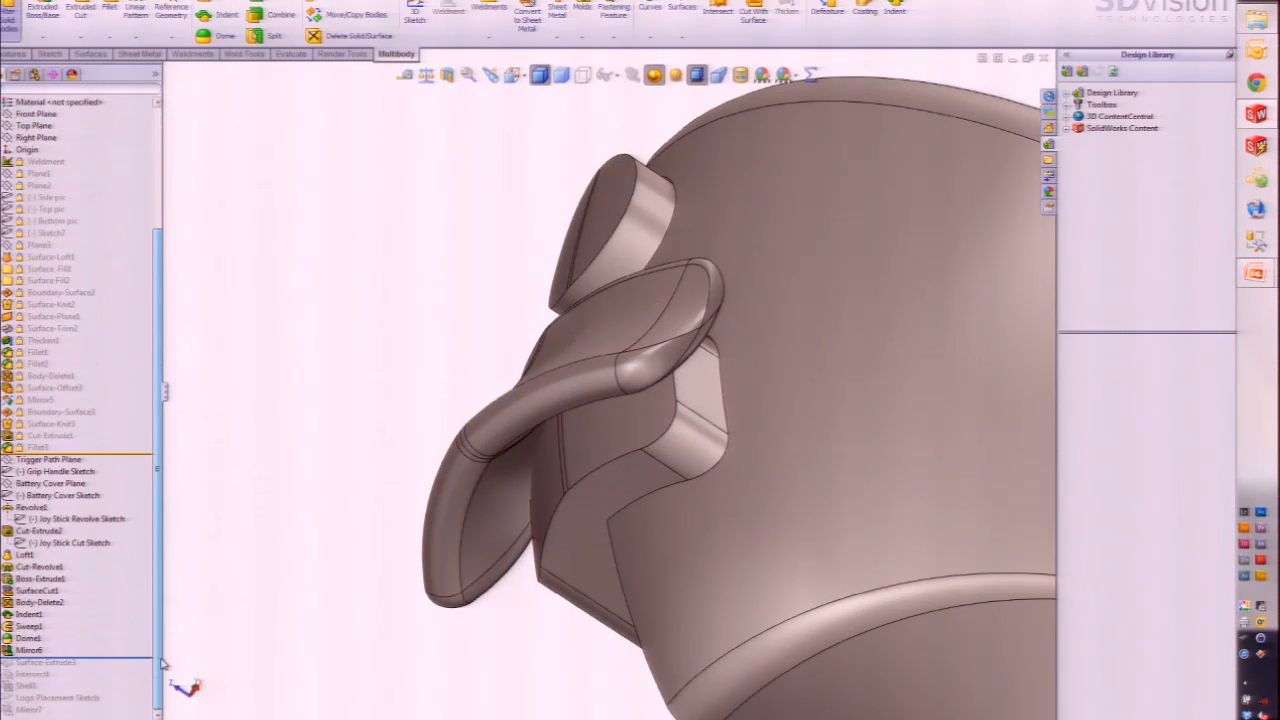
Step: Select the tangent face chain behind the trigger and bring up the Surfaces commands
{"action": "left_click", "coordinate": [72, 663]}
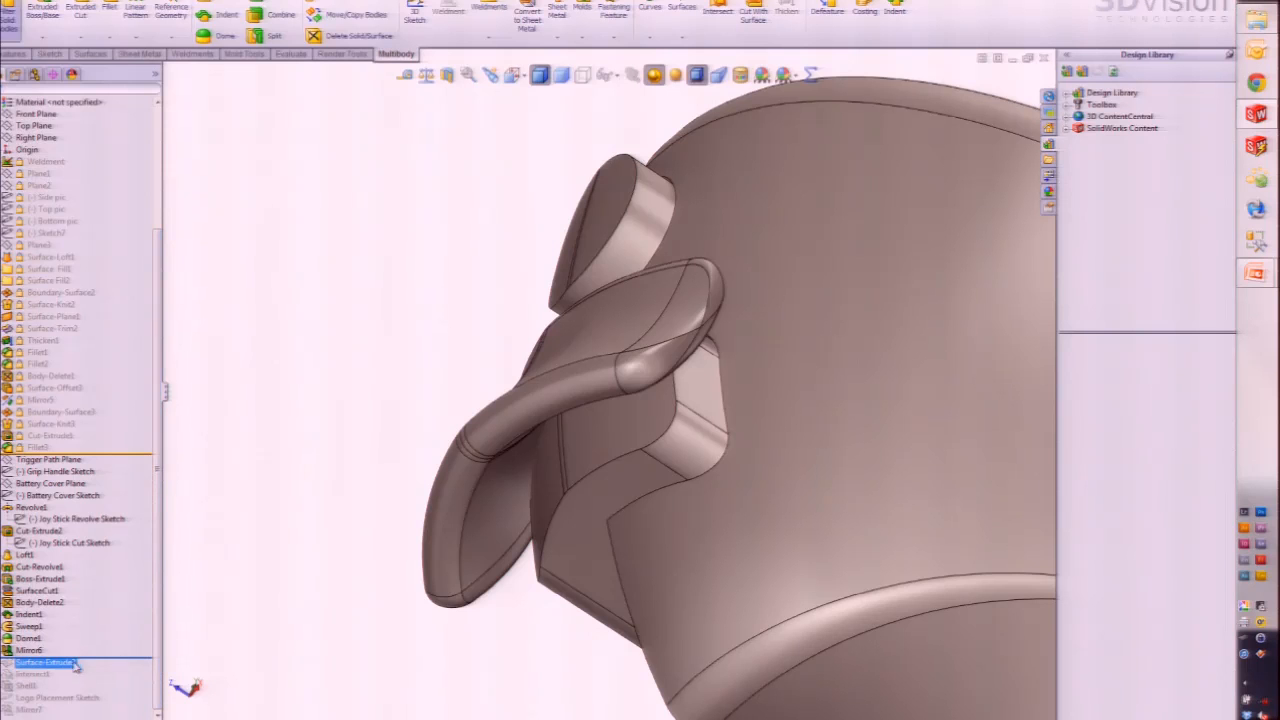
{"action": "right_click", "coordinate": [556, 469]}
{"action": "left_click", "coordinate": [604, 493]}
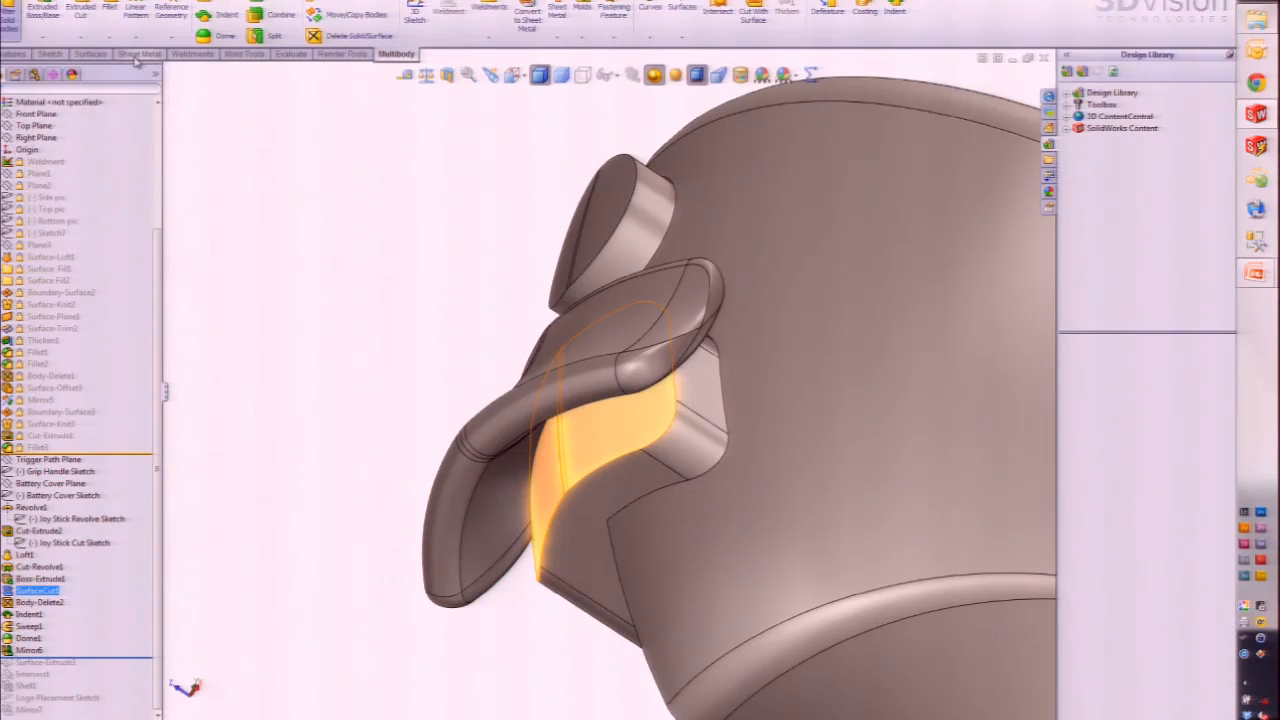
{"action": "left_click", "coordinate": [91, 53]}
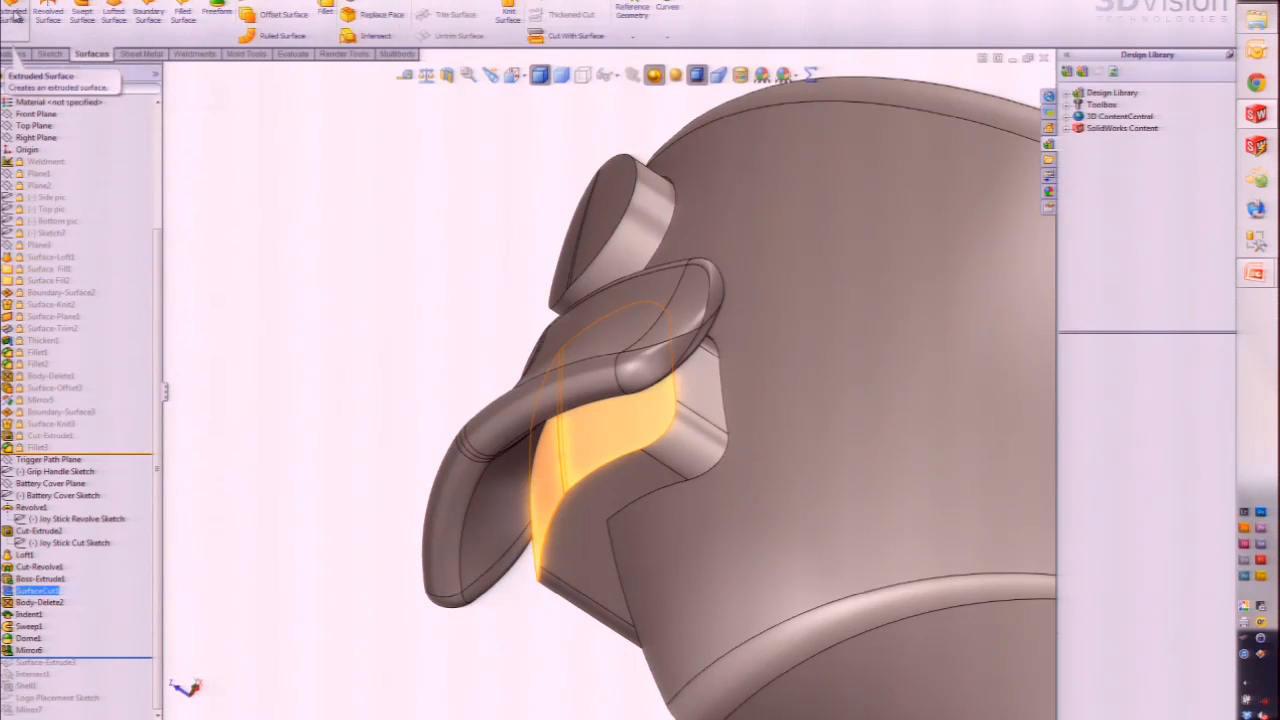
{"action": "left_click", "coordinate": [256, 385]}
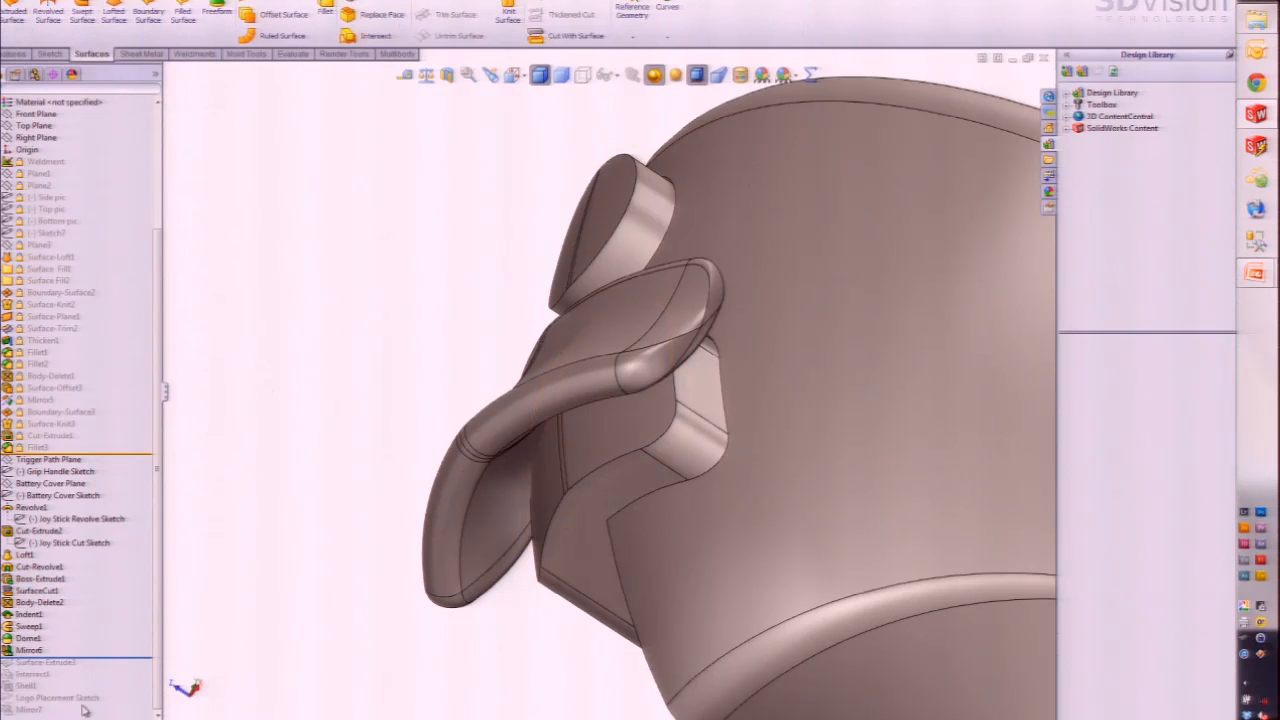
Step: Roll forward through Surface-Extrude3 and Intersect1, orbiting to see the trigger trimmed flush
{"action": "left_click_drag", "start_coordinate": [97, 659], "coordinate": [97, 670]}
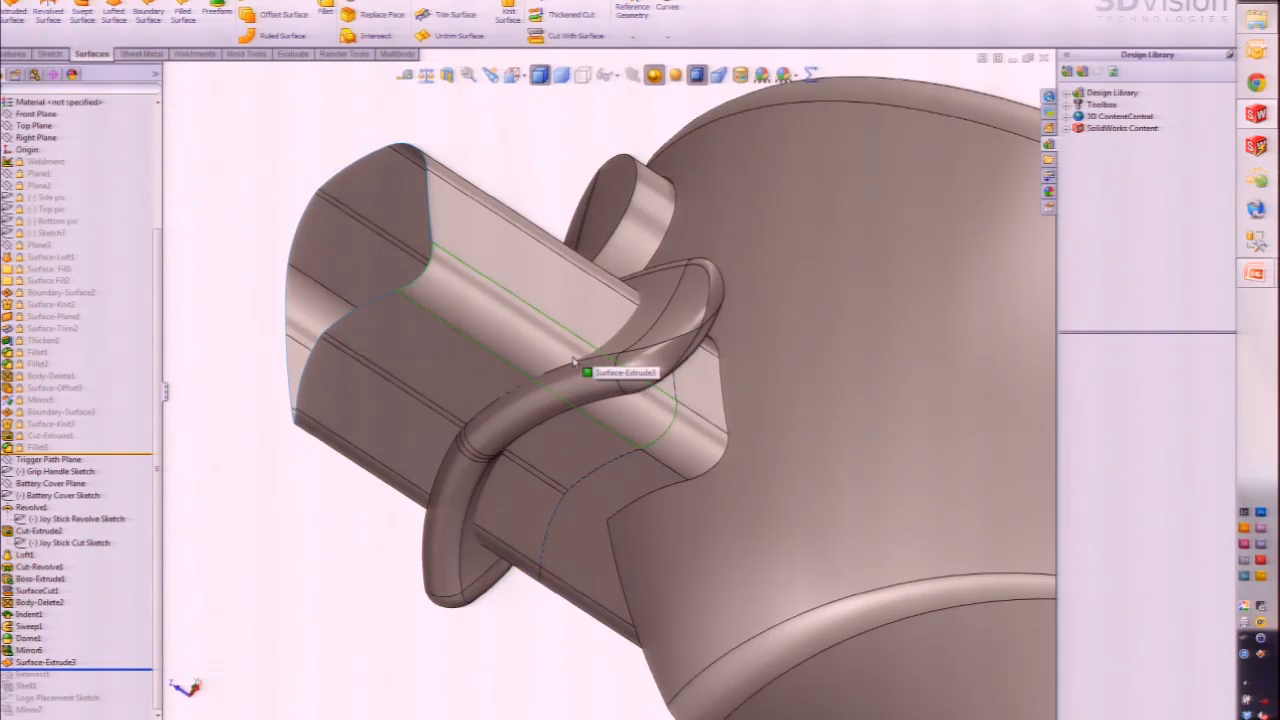
{"action": "left_click", "coordinate": [548, 365]}
{"action": "middle_click_drag", "start_coordinate": [548, 365], "coordinate": [580, 389]}
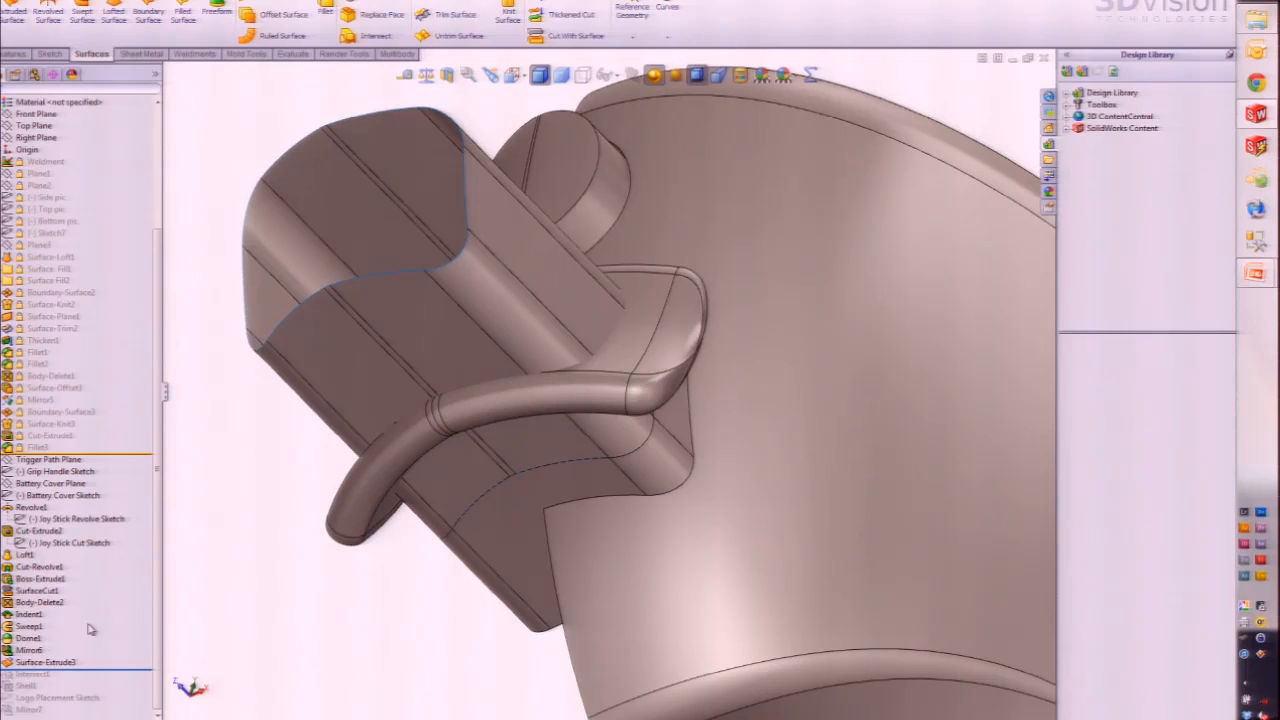
{"action": "left_click_drag", "start_coordinate": [104, 670], "coordinate": [101, 679]}
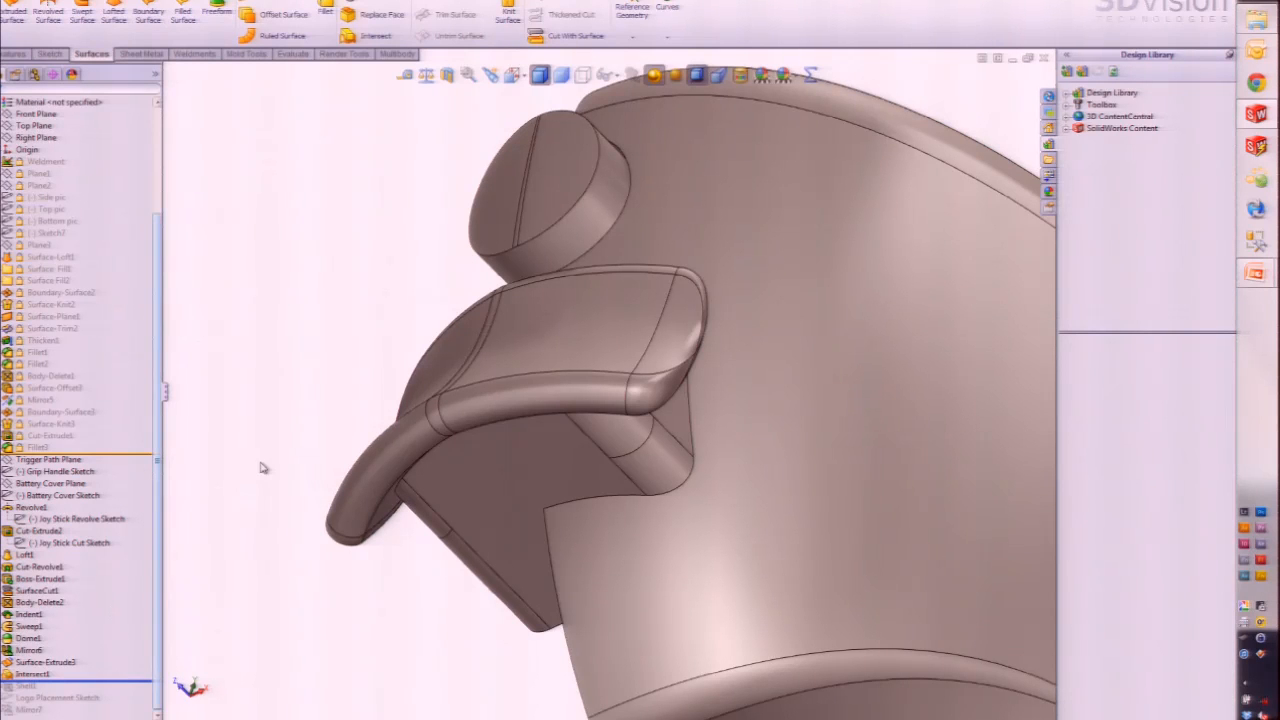
{"action": "scroll", "coordinate": [545, 475], "scroll_direction": "up", "scroll_amount": 1}
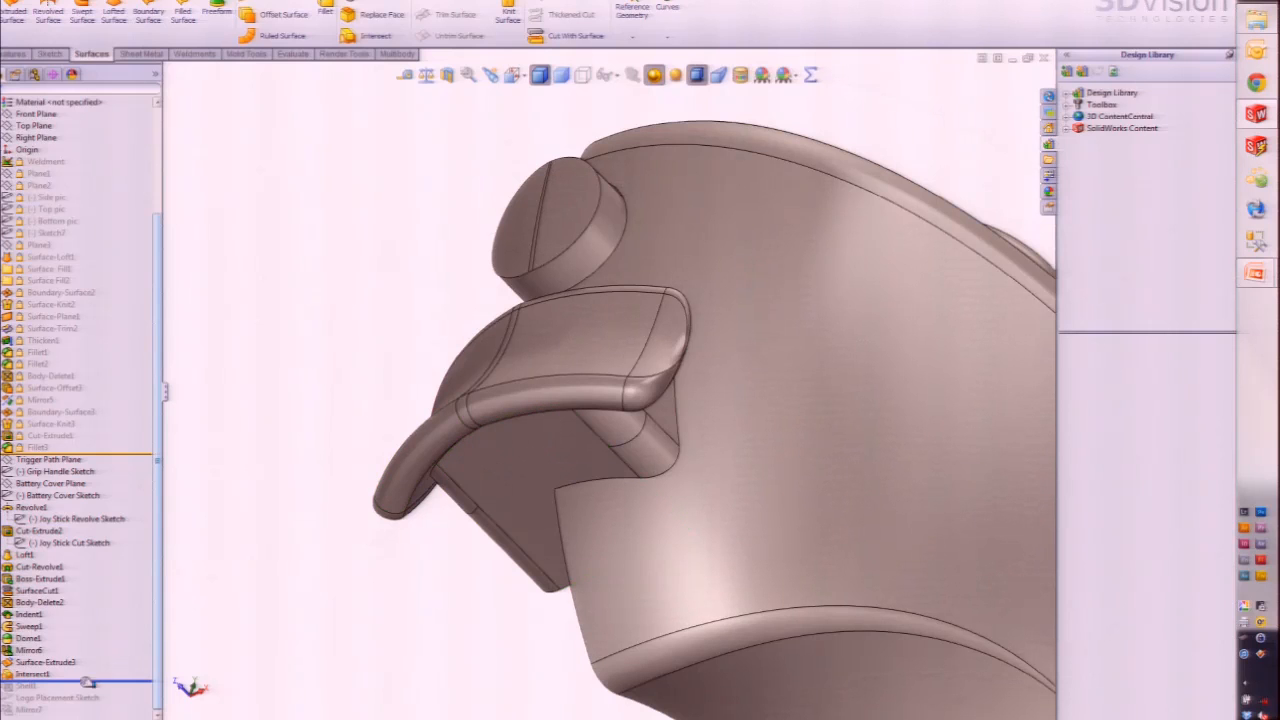
Step: Roll forward through the shell to the end of the feature tree
{"action": "scroll", "coordinate": [434, 557], "scroll_direction": "up", "scroll_amount": 3}
{"action": "middle_click_drag", "start_coordinate": [436, 557], "coordinate": [662, 603]}
{"action": "scroll", "coordinate": [663, 601], "scroll_direction": "up", "scroll_amount": 5}
{"action": "scroll", "coordinate": [828, 588], "scroll_direction": "down", "scroll_amount": 3}
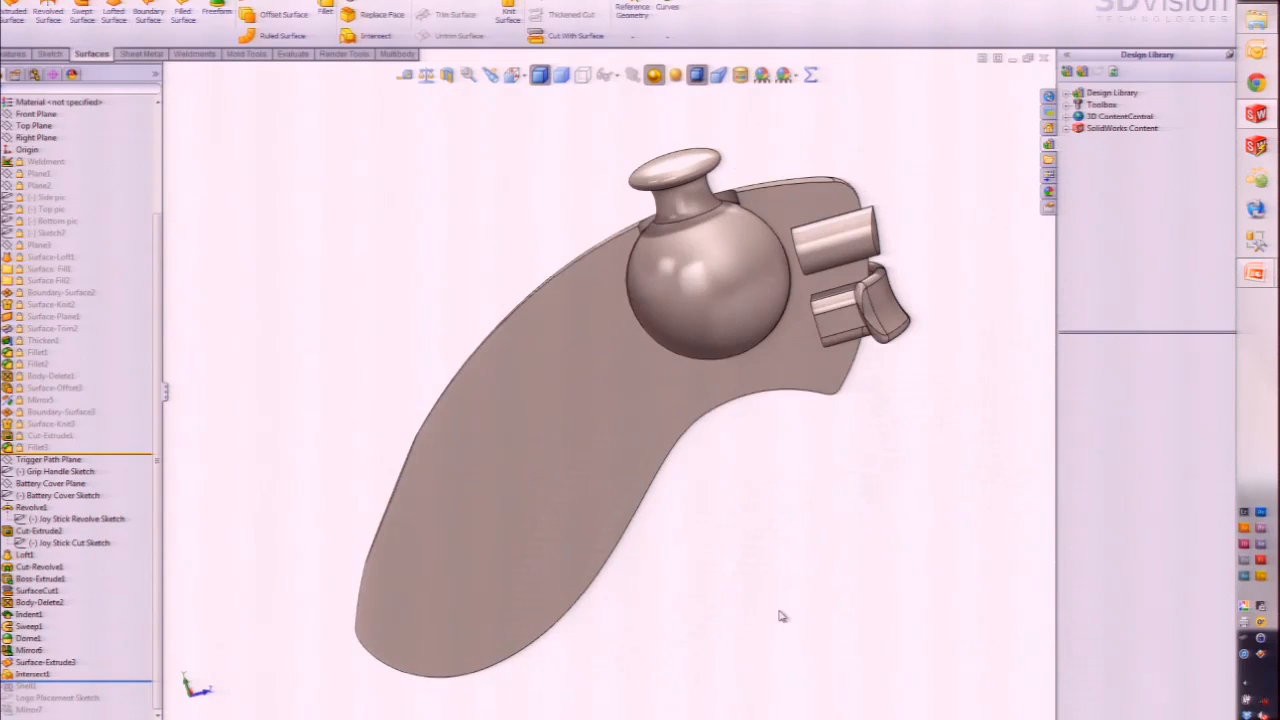
{"action": "left_click_drag", "start_coordinate": [109, 682], "coordinate": [120, 694]}
{"action": "left_click_drag", "start_coordinate": [133, 692], "coordinate": [140, 714]}
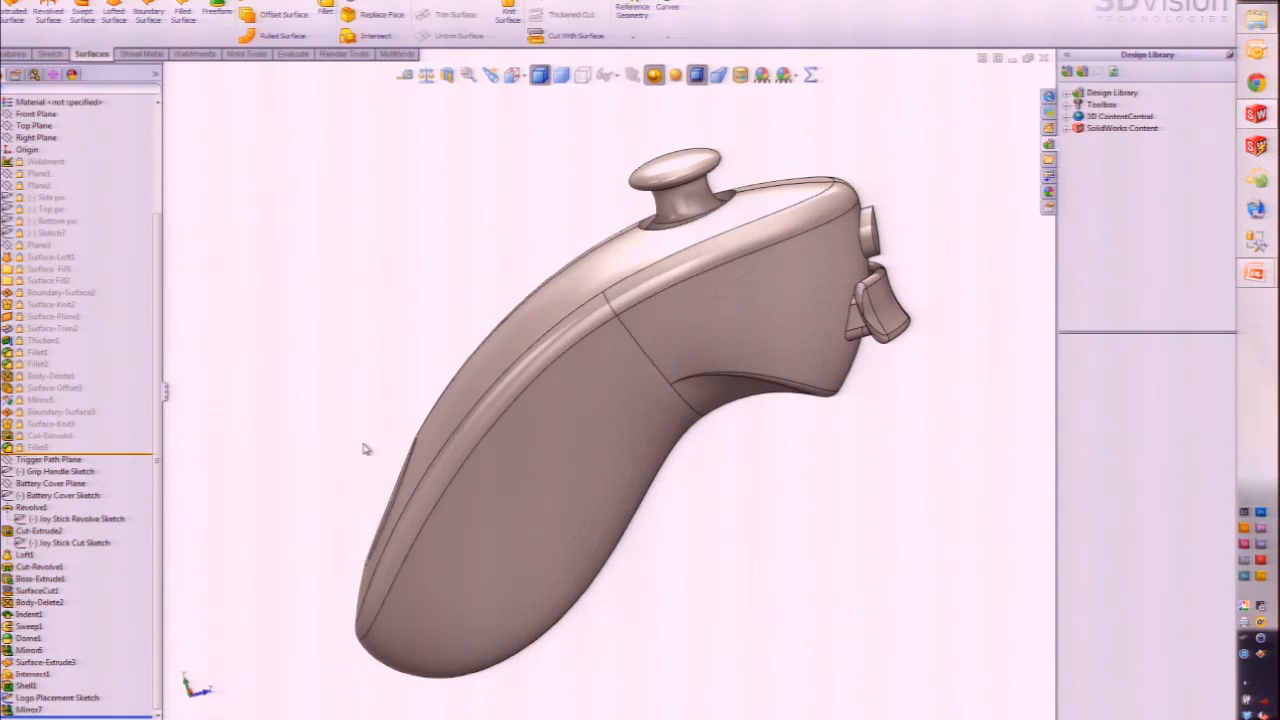
Step: Orbit to the controller's top and zoom on the battery cover, then switch to PowerPoint
{"action": "middle_click_drag", "start_coordinate": [371, 486], "coordinate": [770, 415]}
{"action": "scroll", "coordinate": [800, 430], "scroll_direction": "down", "scroll_amount": 5}
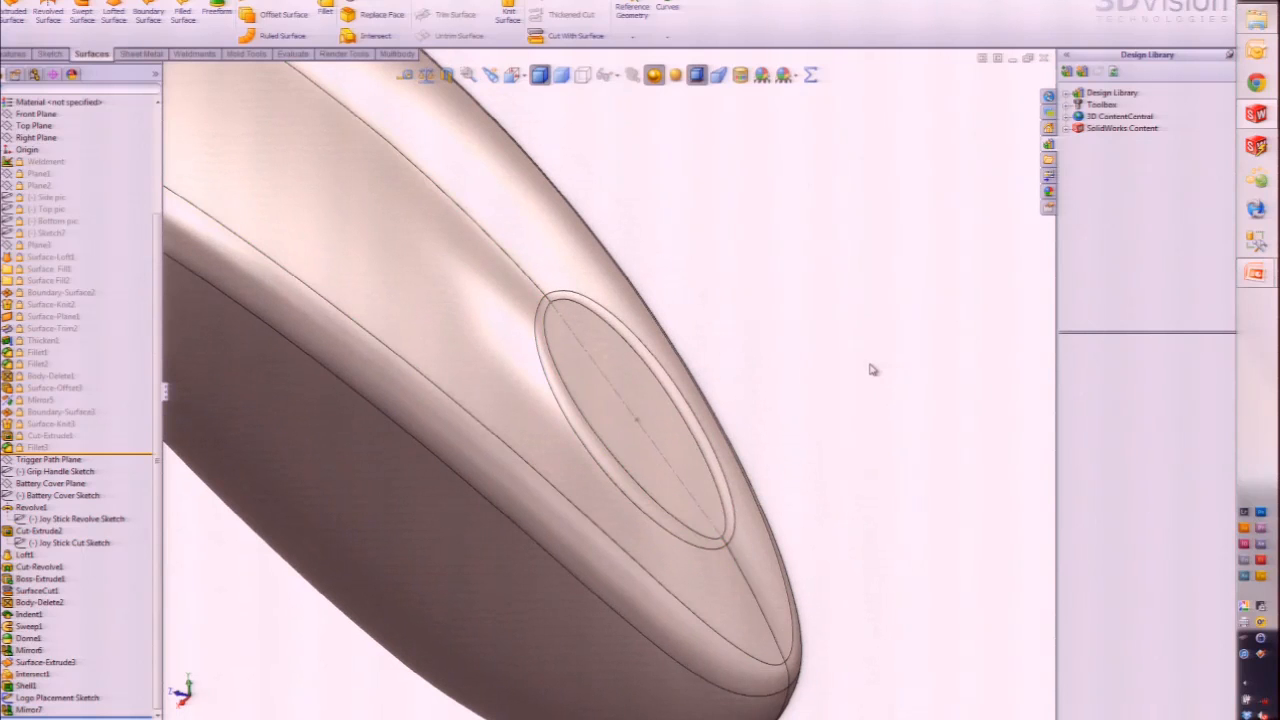
{"action": "key", "text": "super+Tab"}
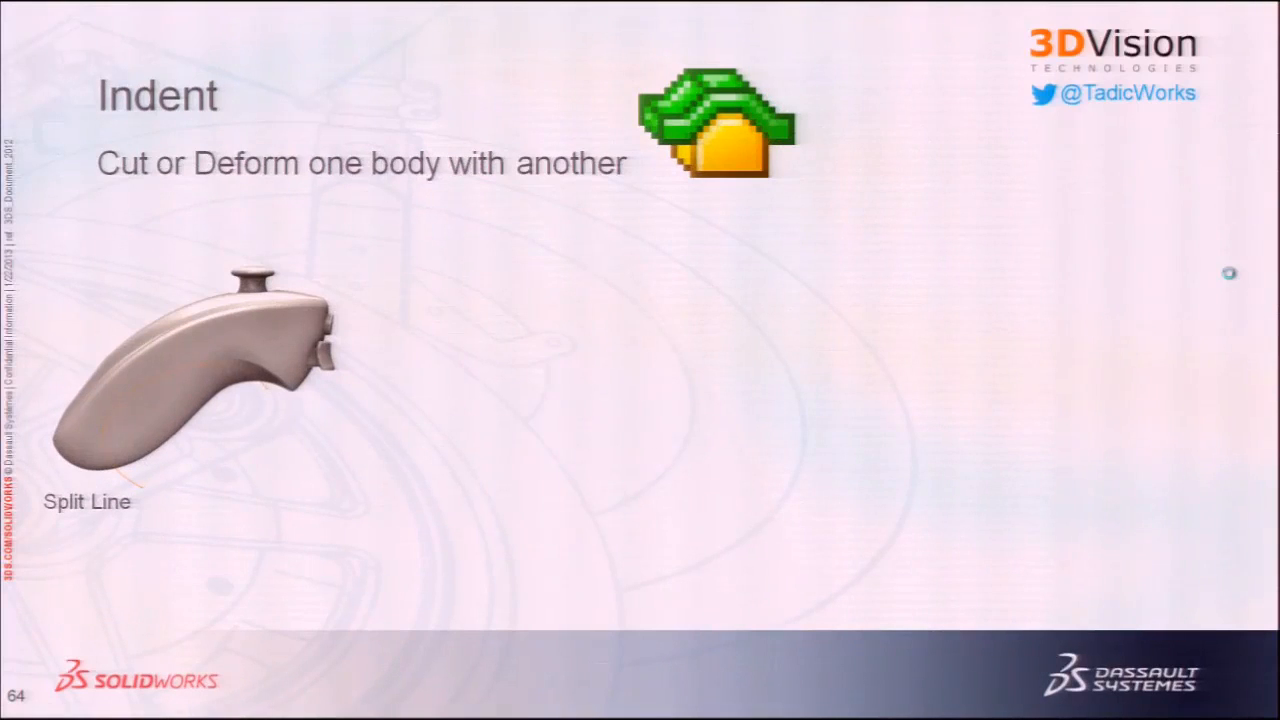
Step: Advance to slide 65, the Indent slide showing the Split Line controller example
{"action": "key", "text": "Right"}
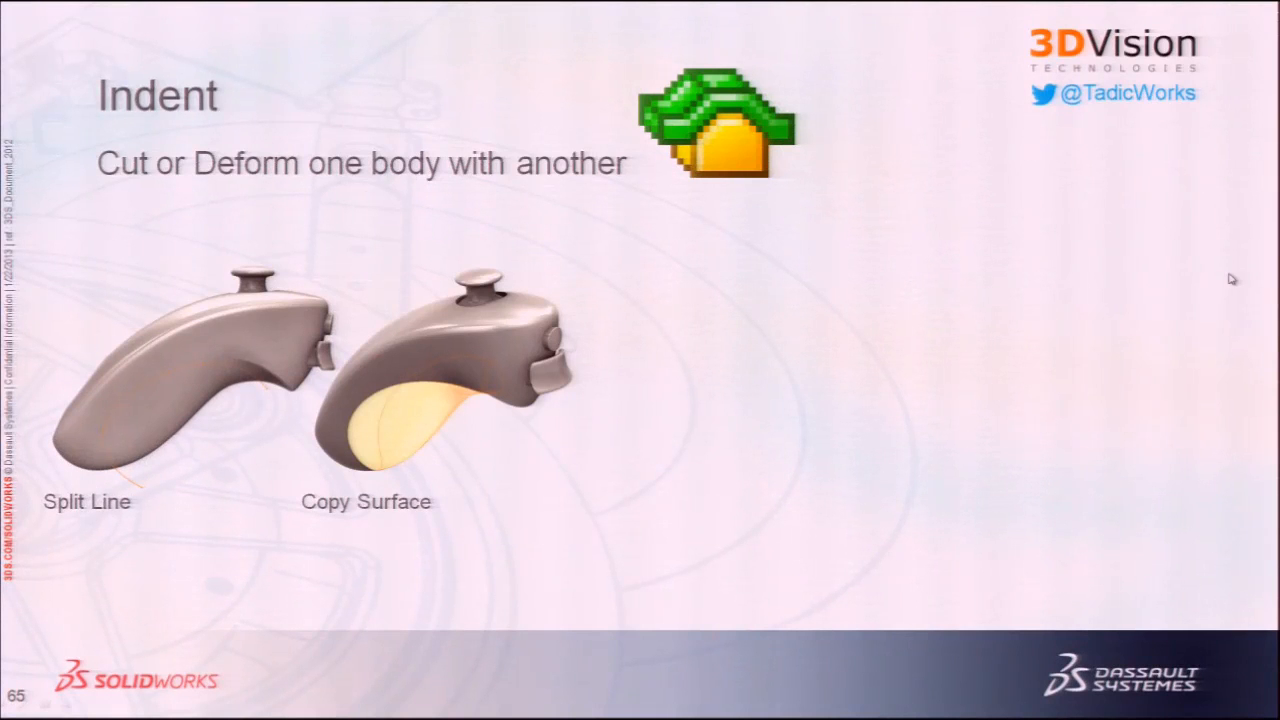
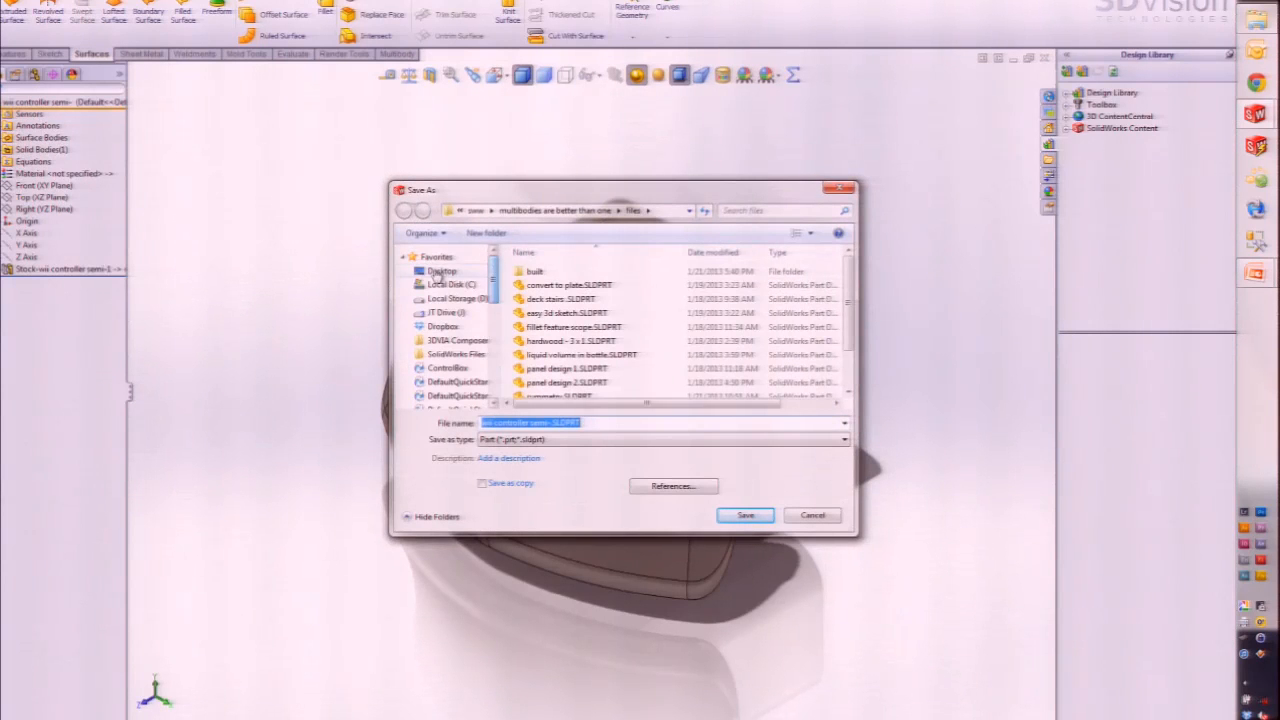
Step: Save the part and all its component documents to the Desktop as wii controller semi-
{"action": "left_click", "coordinate": [441, 271]}
{"action": "left_click", "coordinate": [745, 516]}
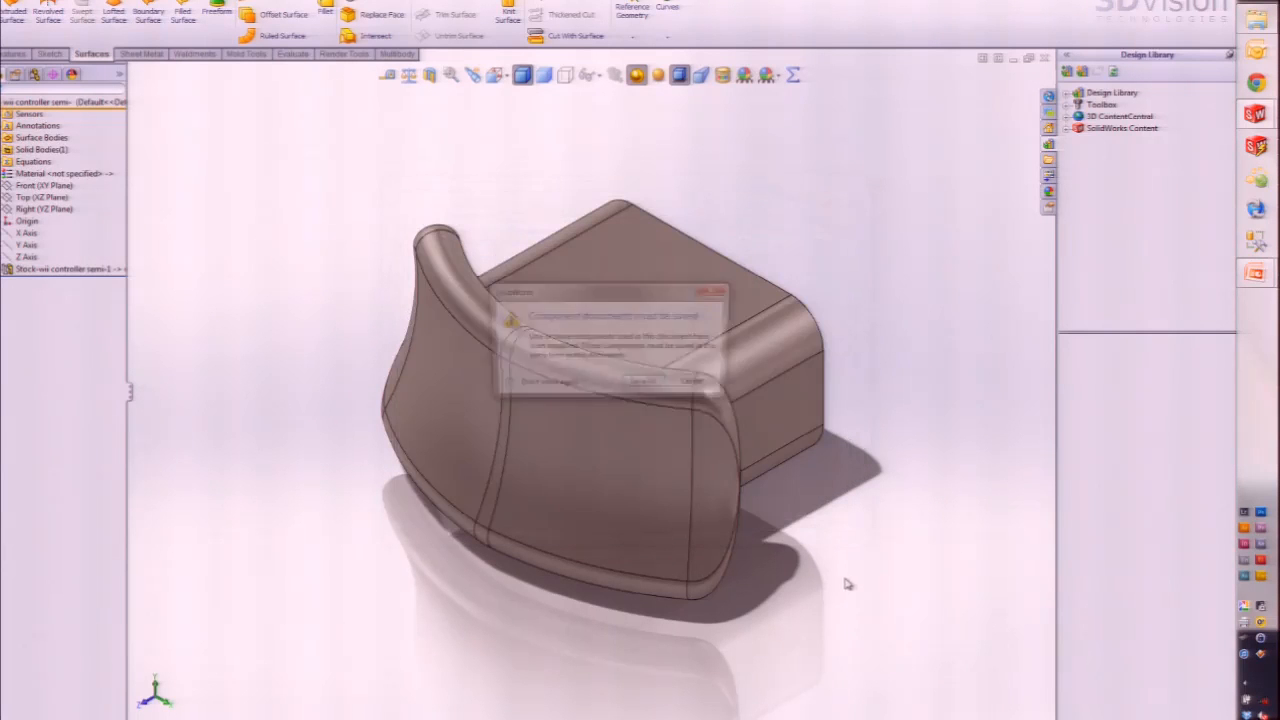
{"action": "left_click", "coordinate": [658, 385]}
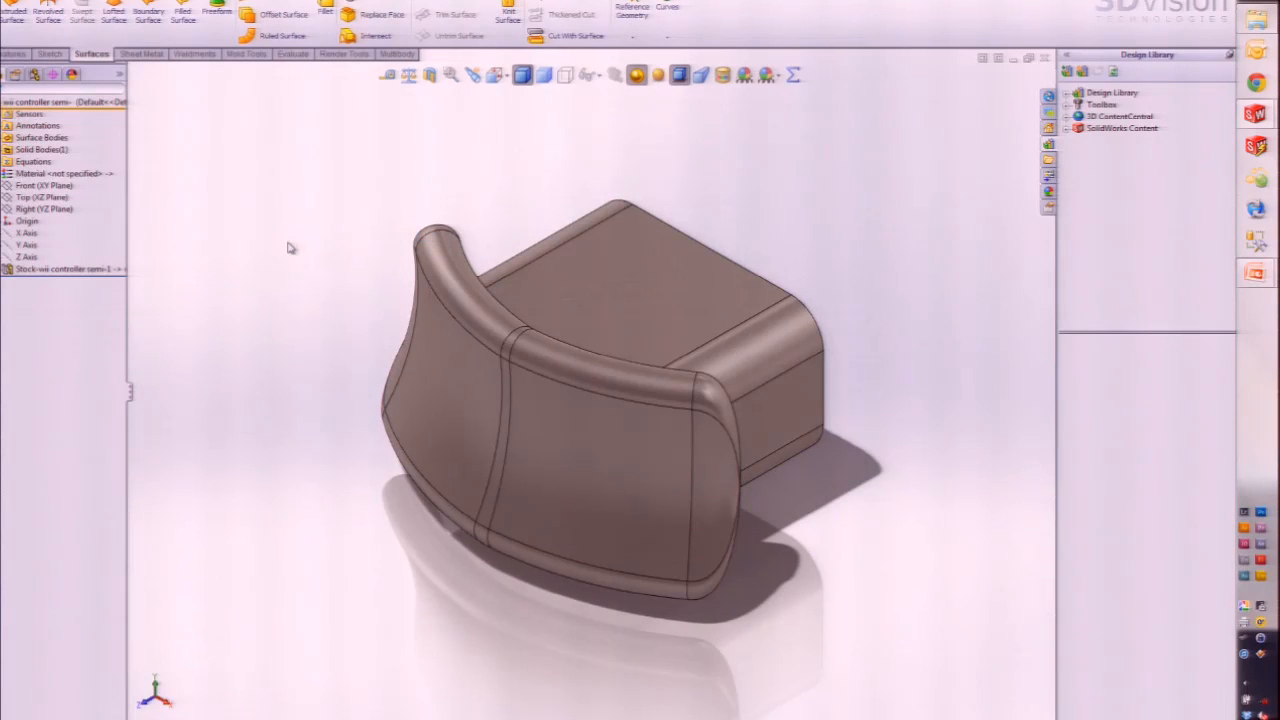
Step: Orbit to the underside and select the Stock controller feature in a widened feature tree
{"action": "middle_click_drag", "start_coordinate": [432, 454], "coordinate": [500, 392]}
{"action": "left_click", "coordinate": [31, 270]}
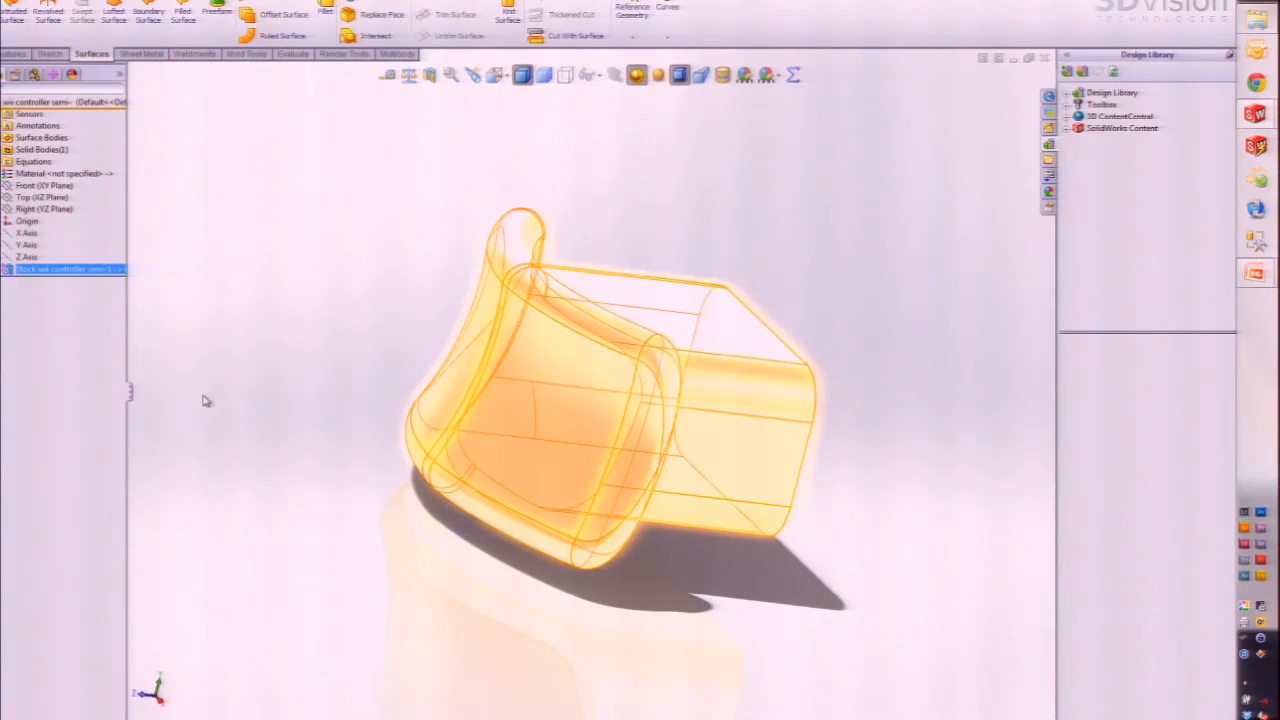
{"action": "left_click_drag", "start_coordinate": [128, 314], "coordinate": [174, 320]}
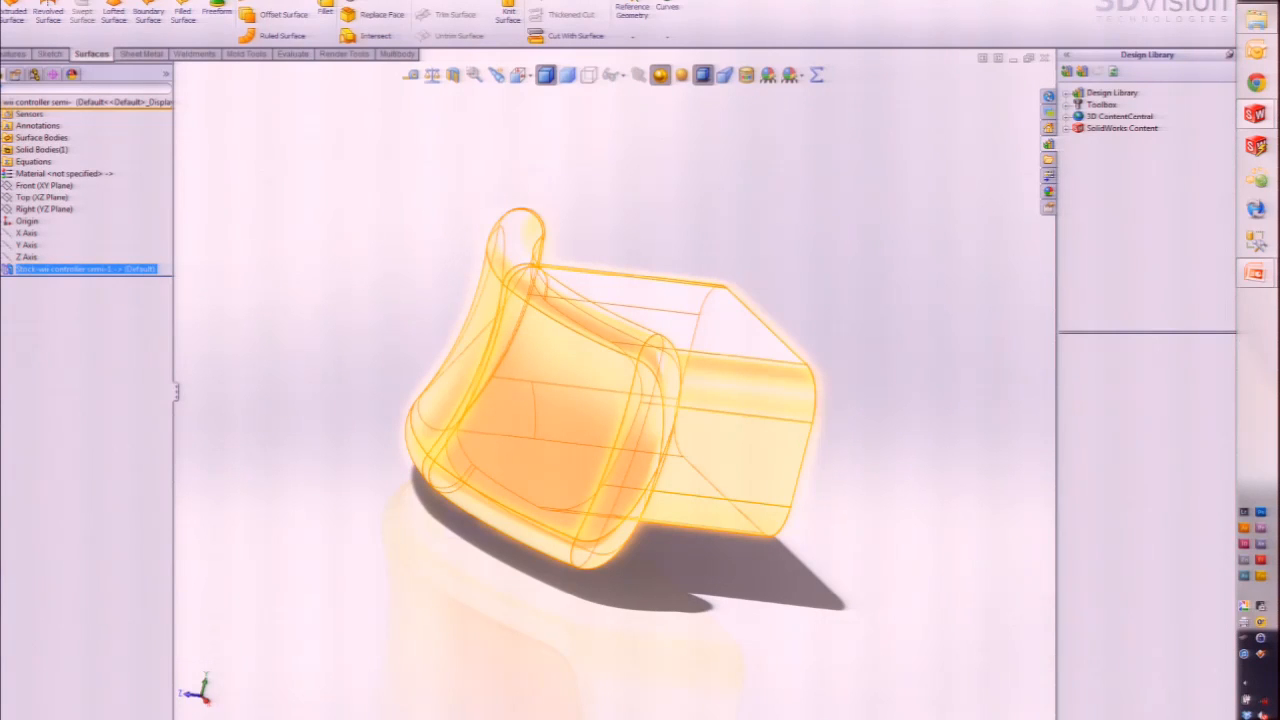
{"action": "key", "text": "ctrl+o"}
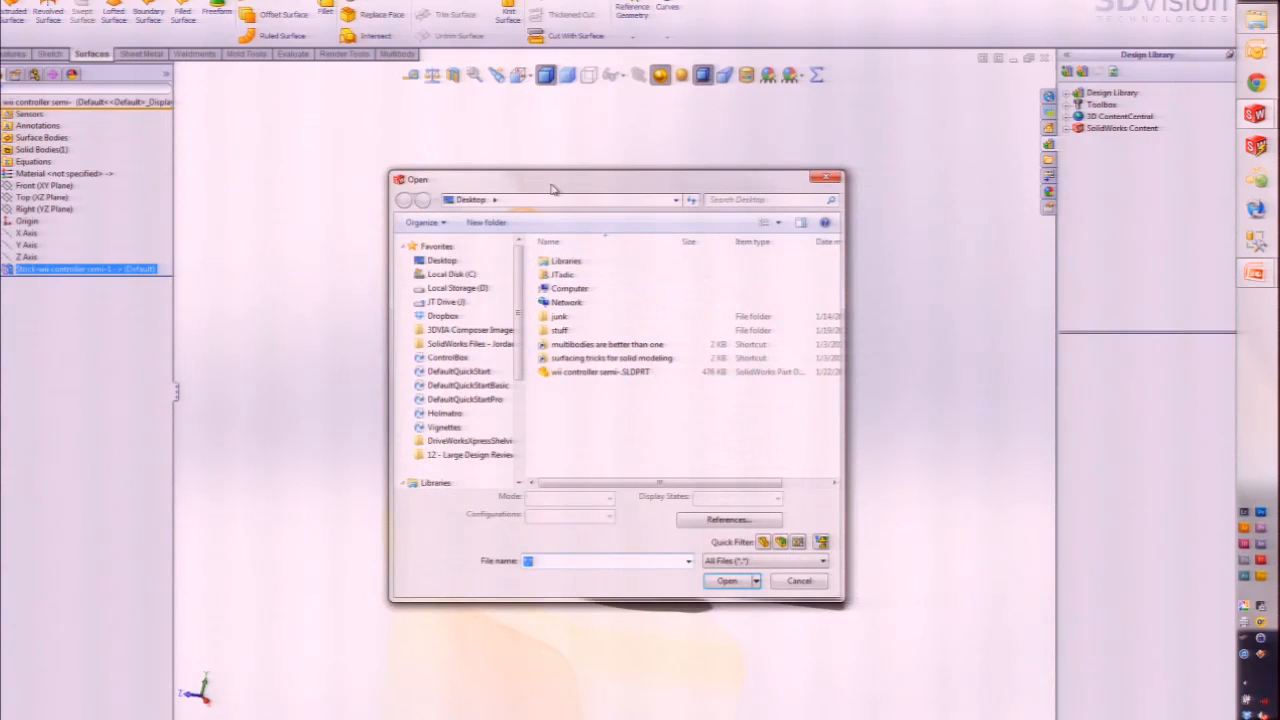
{"action": "left_click_drag", "start_coordinate": [551, 185], "coordinate": [463, 141]}
{"action": "left_click", "coordinate": [515, 327]}
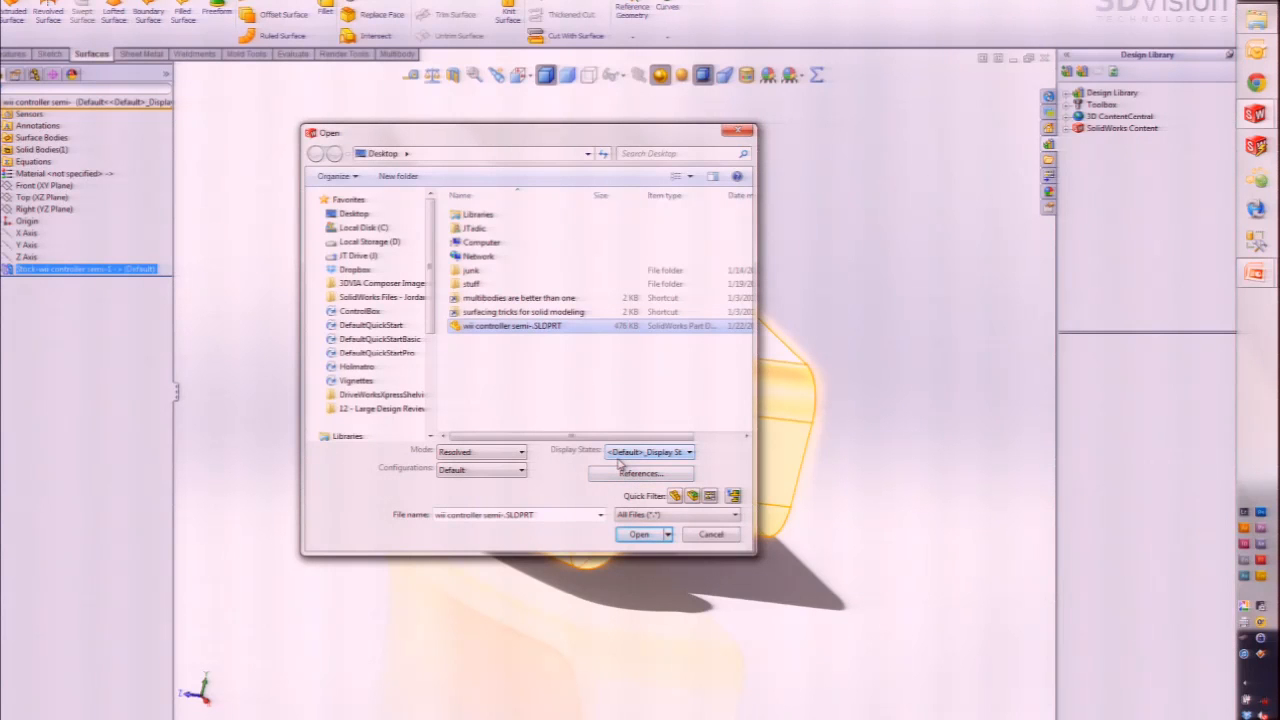
{"action": "left_click", "coordinate": [714, 534]}
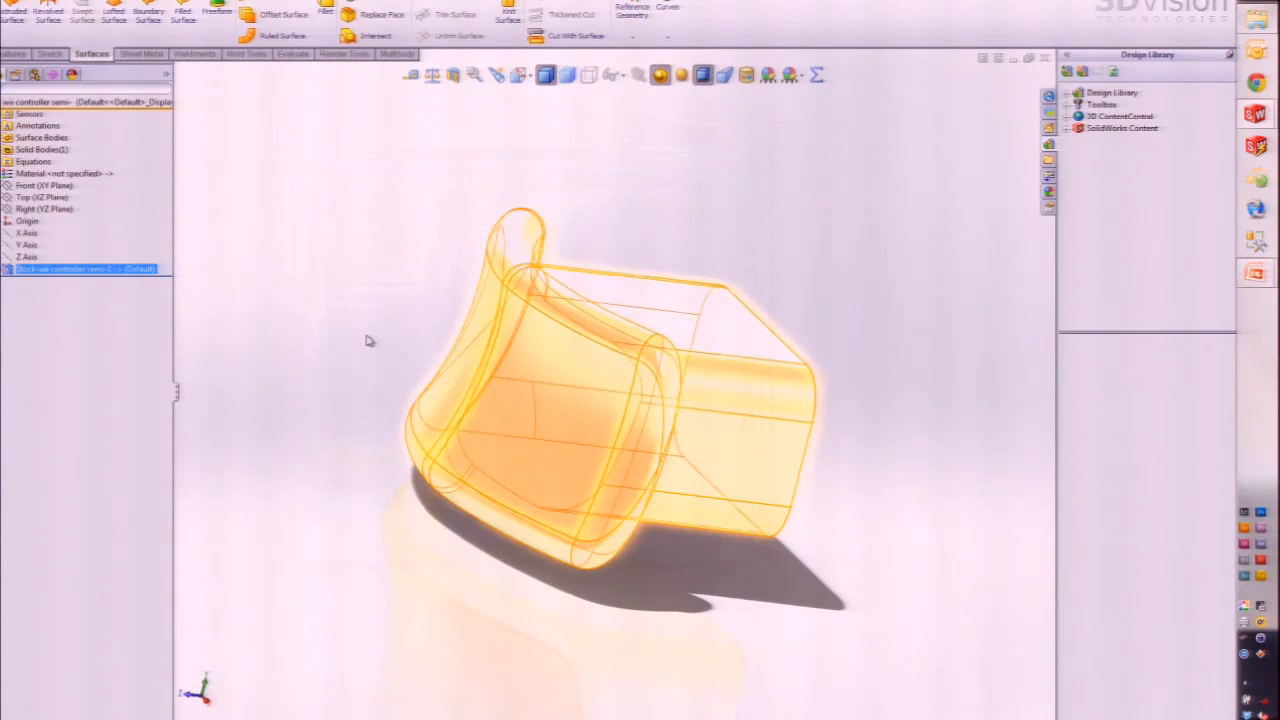
{"action": "right_click", "coordinate": [122, 272]}
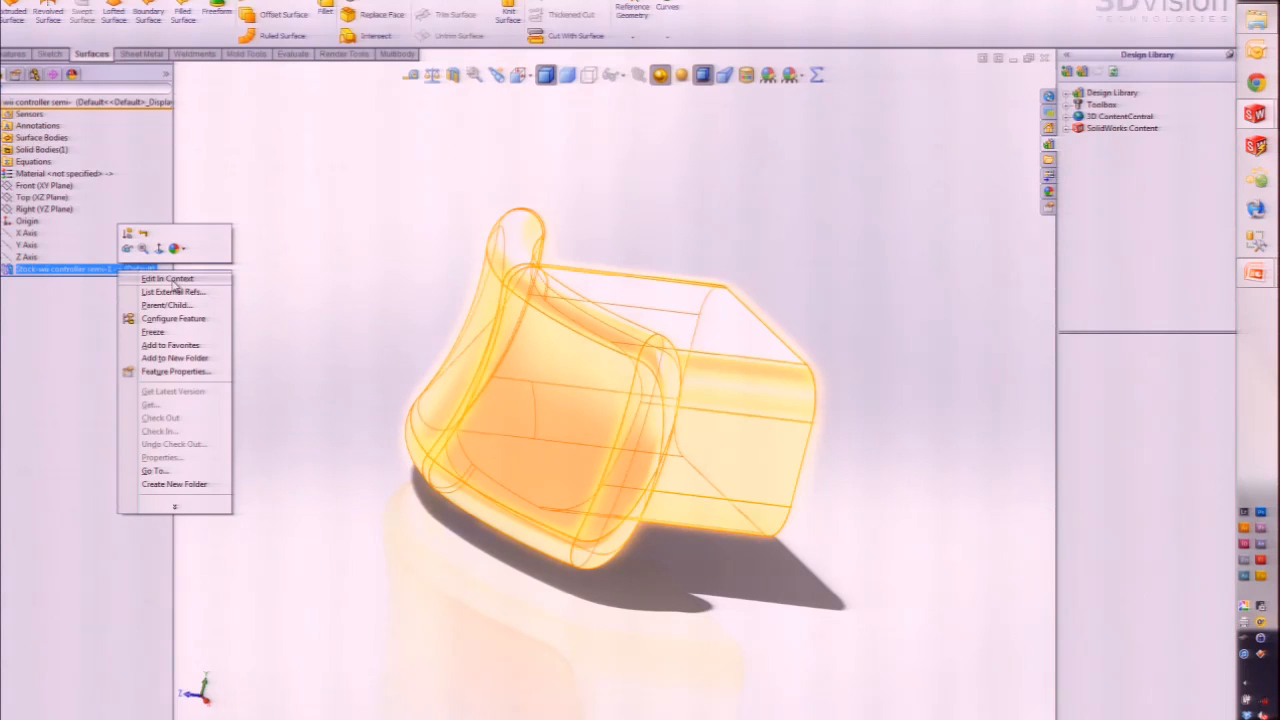
{"action": "left_click", "coordinate": [322, 274]}
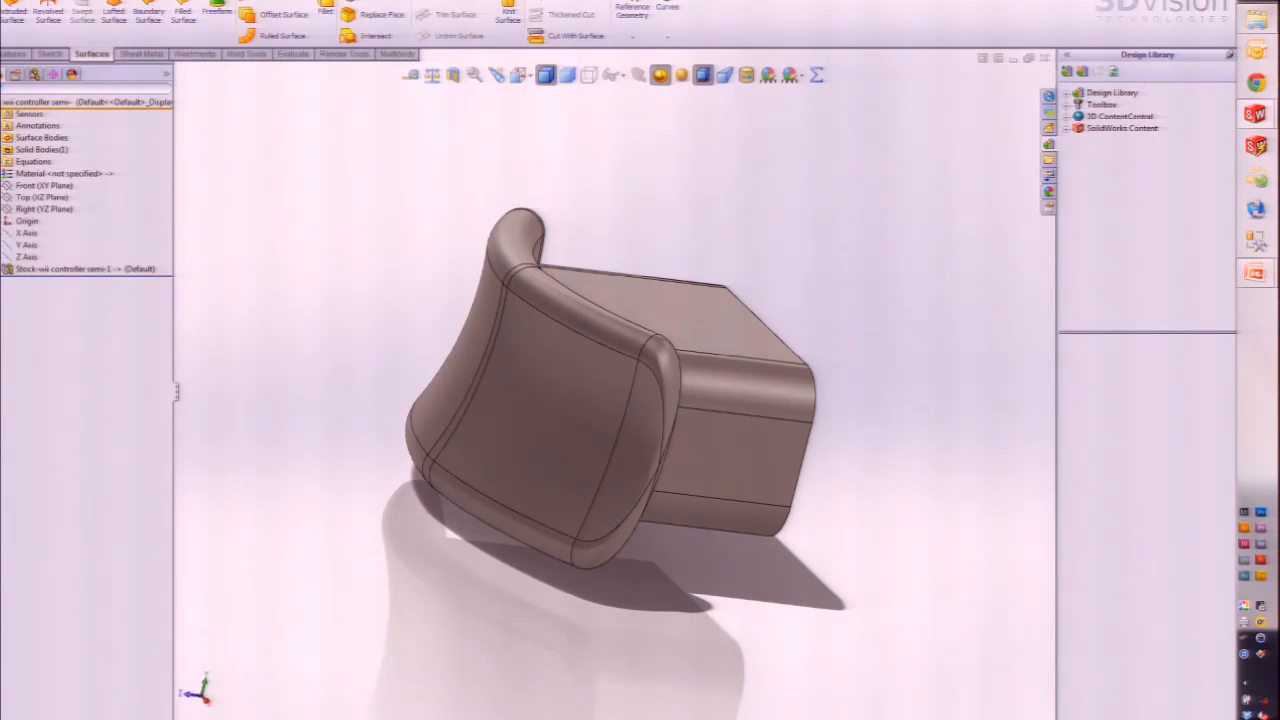
{"action": "left_click", "coordinate": [128, 3]}
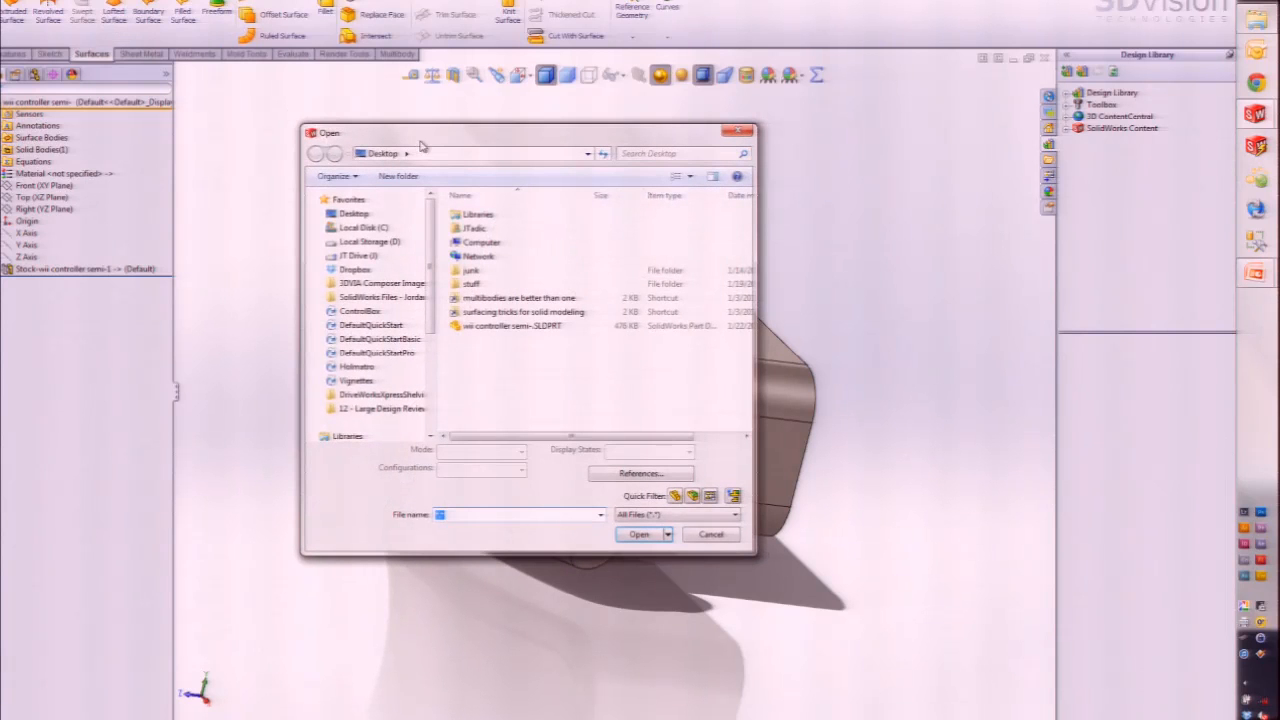
{"action": "left_click", "coordinate": [500, 328]}
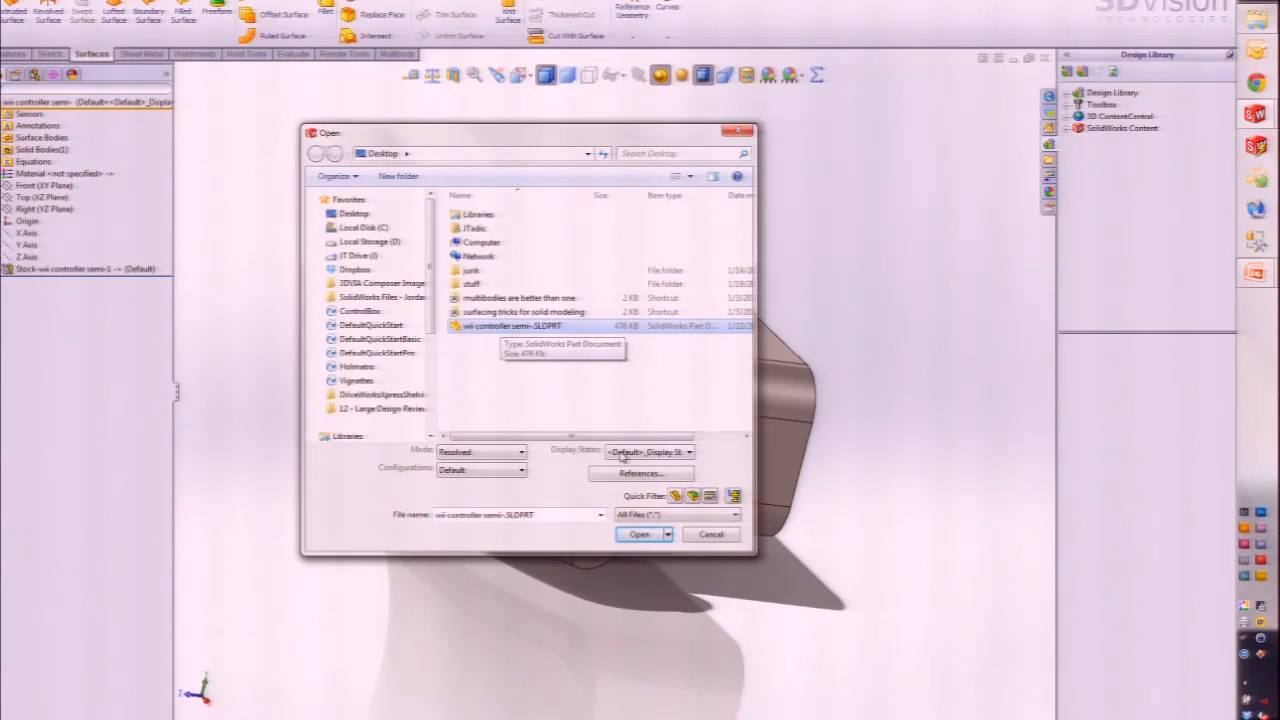
{"action": "left_click", "coordinate": [624, 476]}
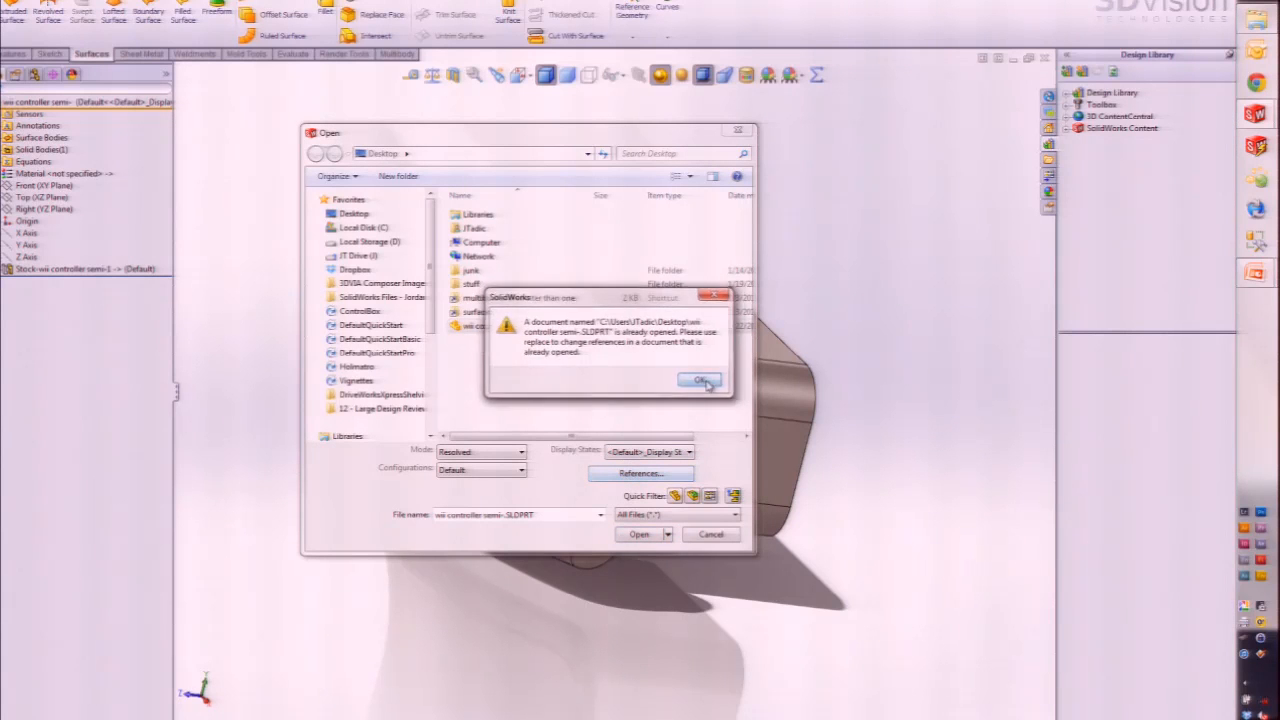
{"action": "left_click", "coordinate": [708, 385]}
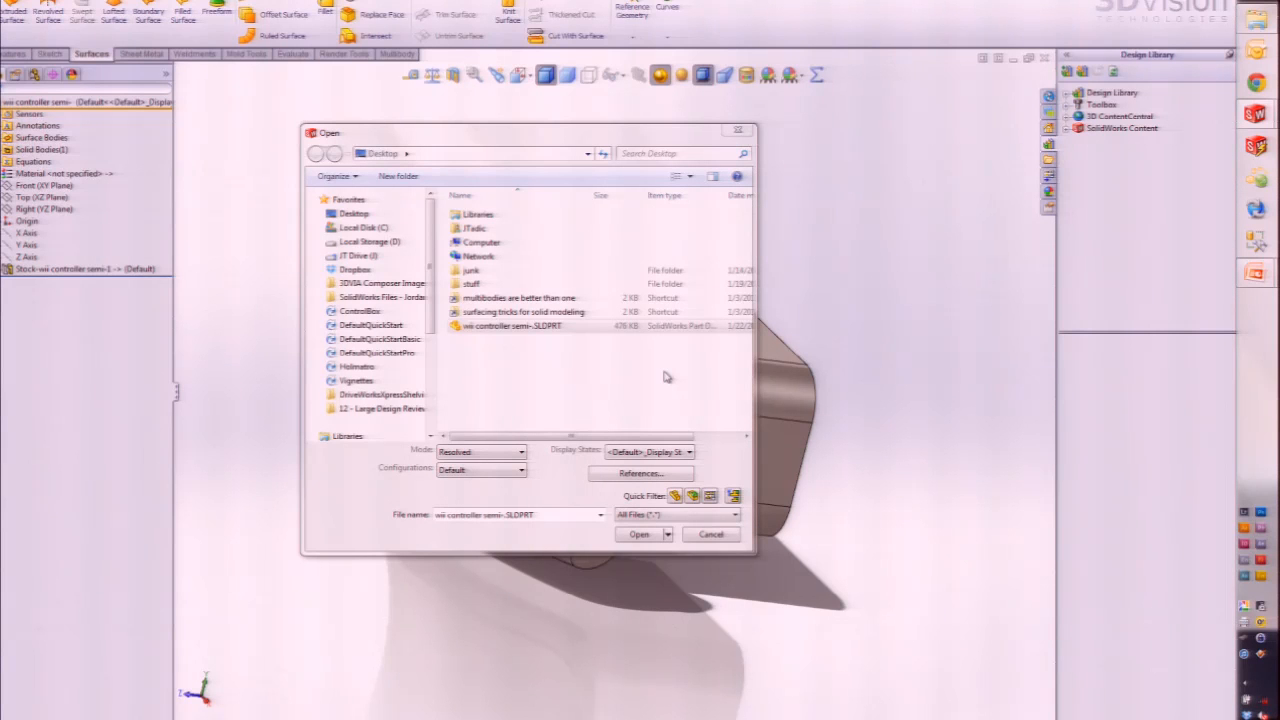
{"action": "left_click", "coordinate": [708, 535]}
{"action": "middle_click_drag", "start_coordinate": [841, 531], "coordinate": [628, 588]}
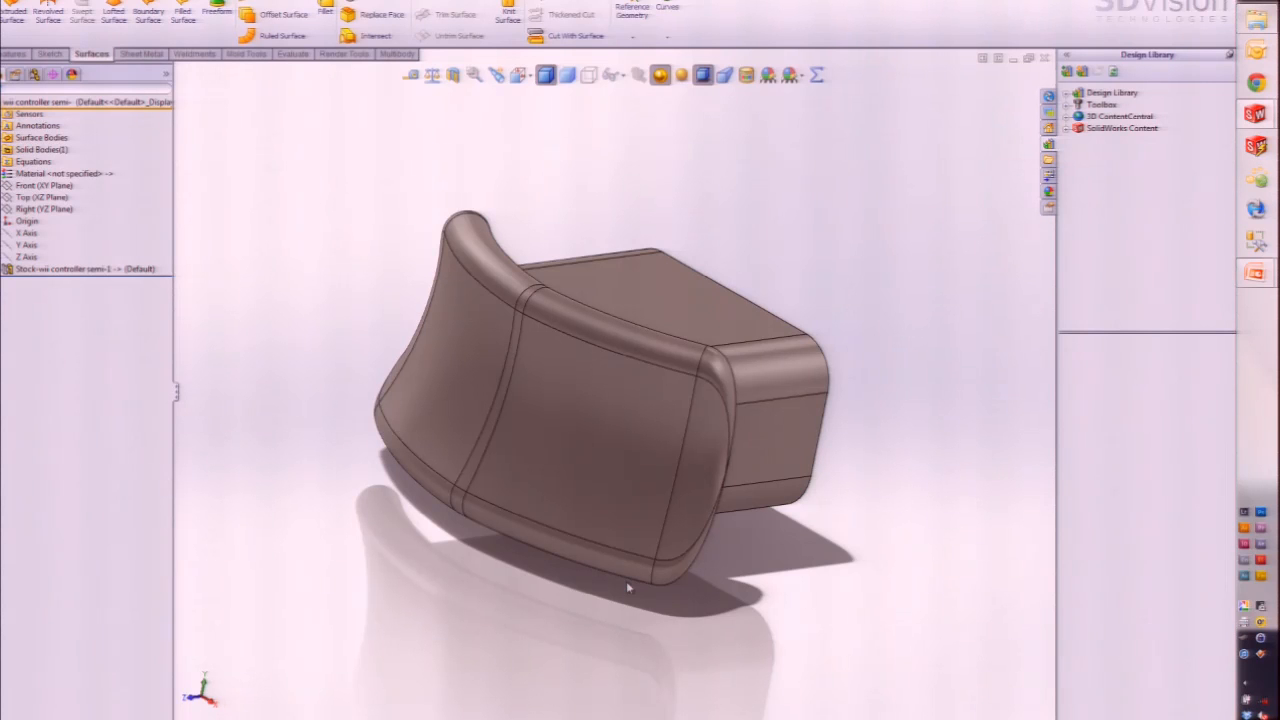
Step: Orbit the part to view its back end from two angles
{"action": "scroll", "coordinate": [627, 583], "scroll_direction": "up", "scroll_amount": 1}
{"action": "middle_click_drag", "start_coordinate": [660, 466], "coordinate": [518, 490]}
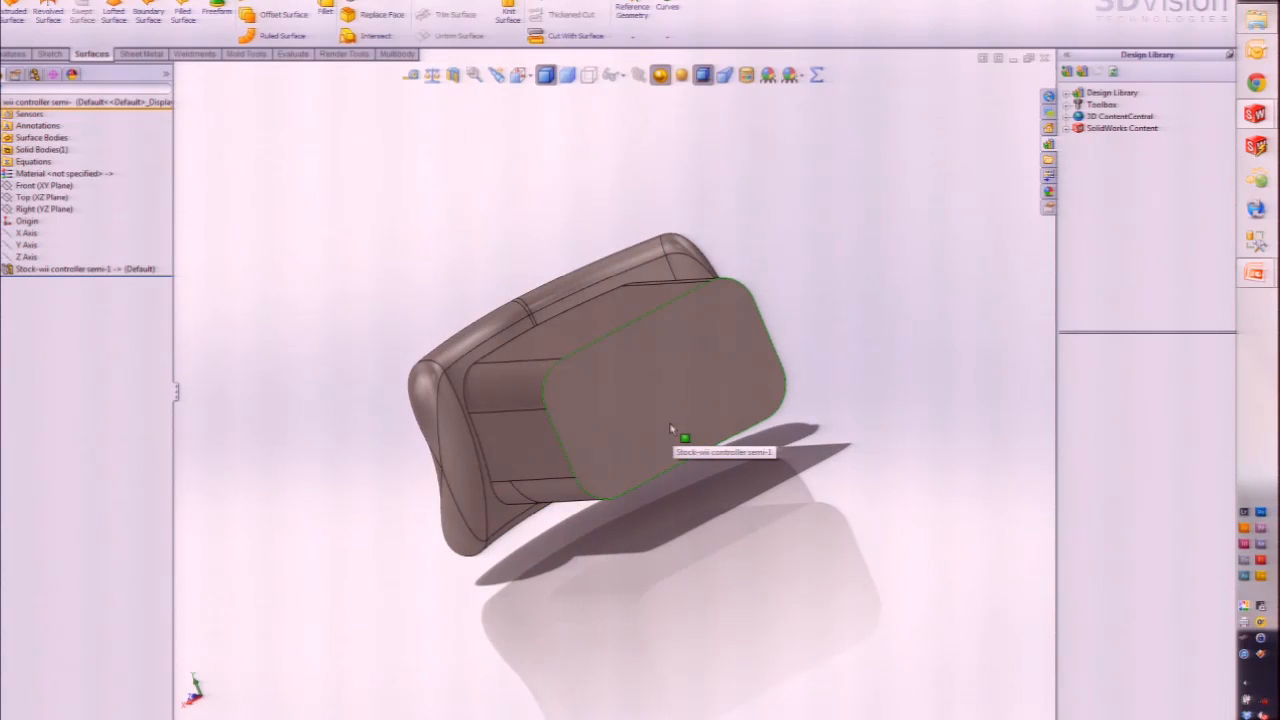
{"action": "middle_click_drag", "start_coordinate": [686, 418], "coordinate": [676, 465]}
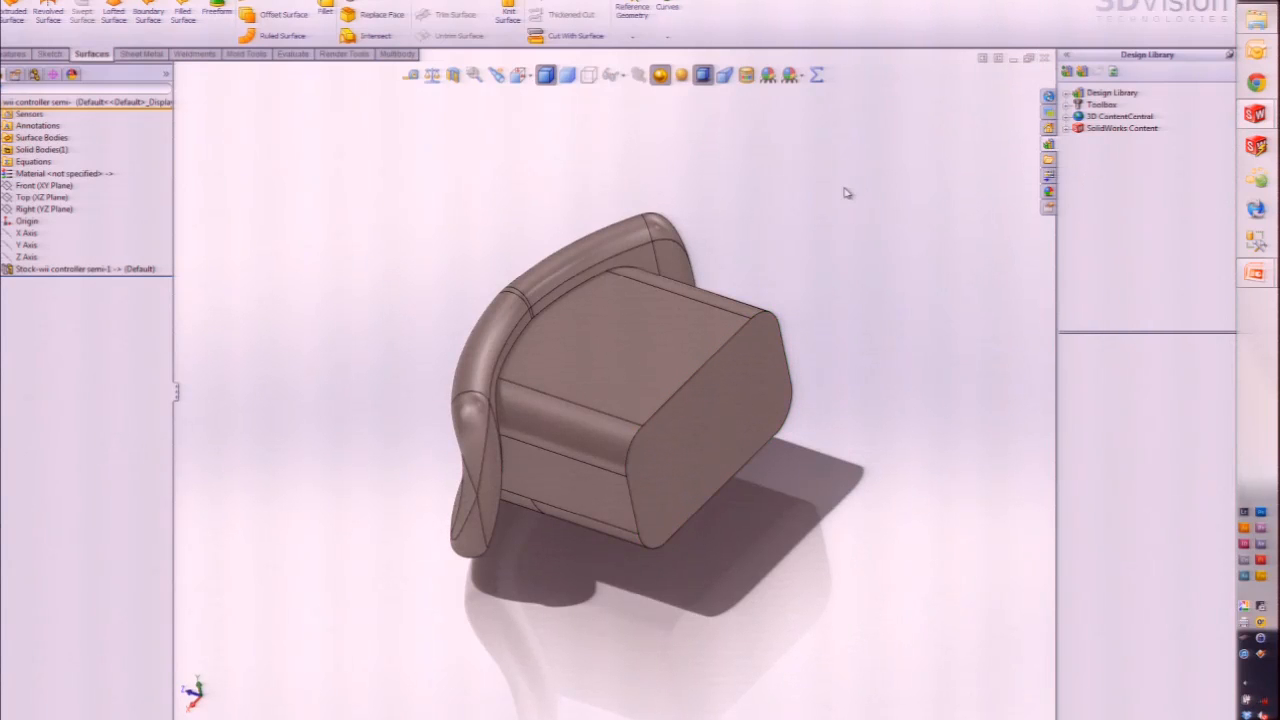
Step: Return to SolidWorks with Win+Tab and Ctrl+Tab to the full Wii controller master part
{"action": "key", "text": "super+Tab"}
{"action": "key", "text": "super+Tab"}
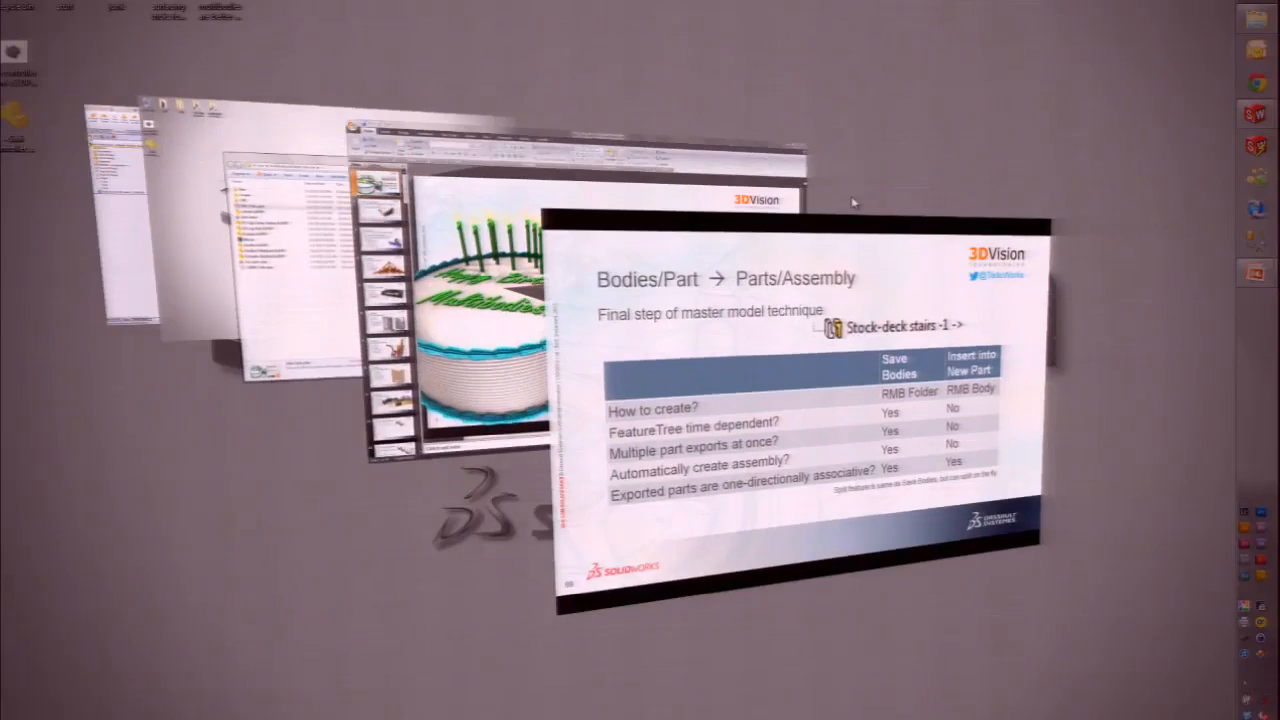
{"action": "key", "text": "super+Tab"}
{"action": "key", "text": "super+Tab"}
{"action": "key", "text": "super+Tab"}
{"action": "key", "text": "super+Tab"}
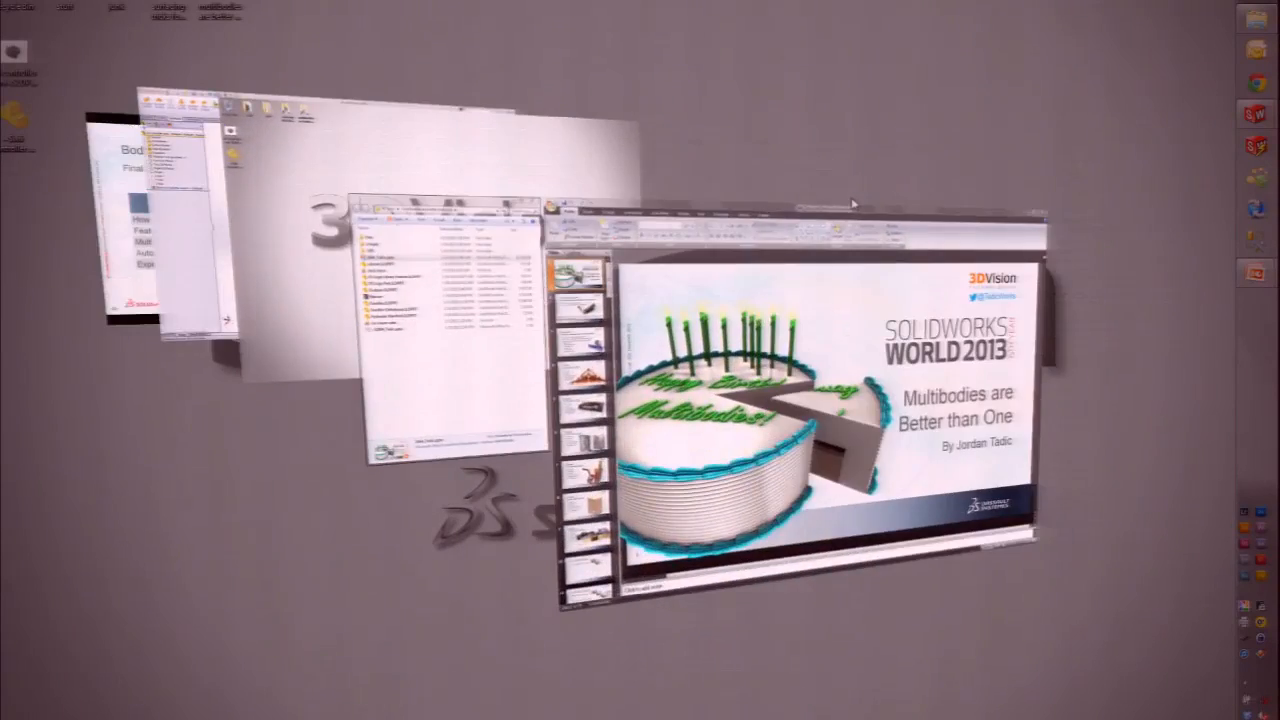
{"action": "key", "text": "super+Tab"}
{"action": "key", "text": "super+Tab"}
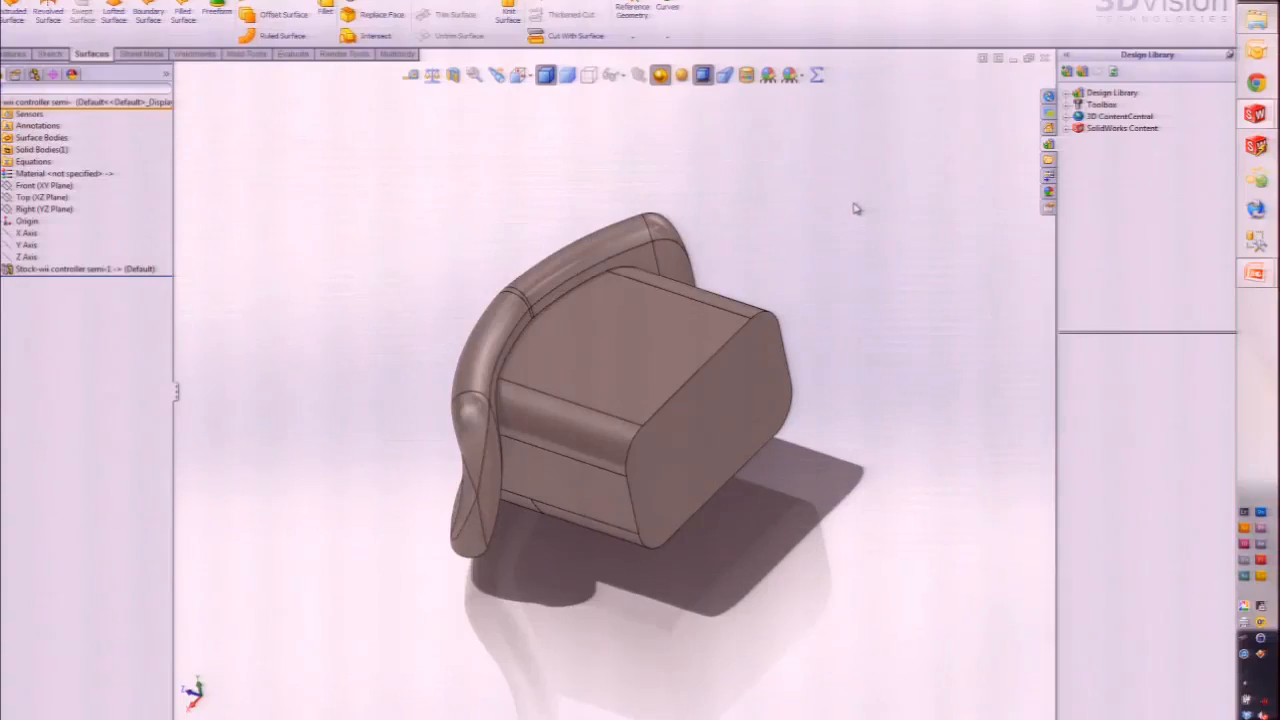
{"action": "key", "text": "ctrl+Tab"}
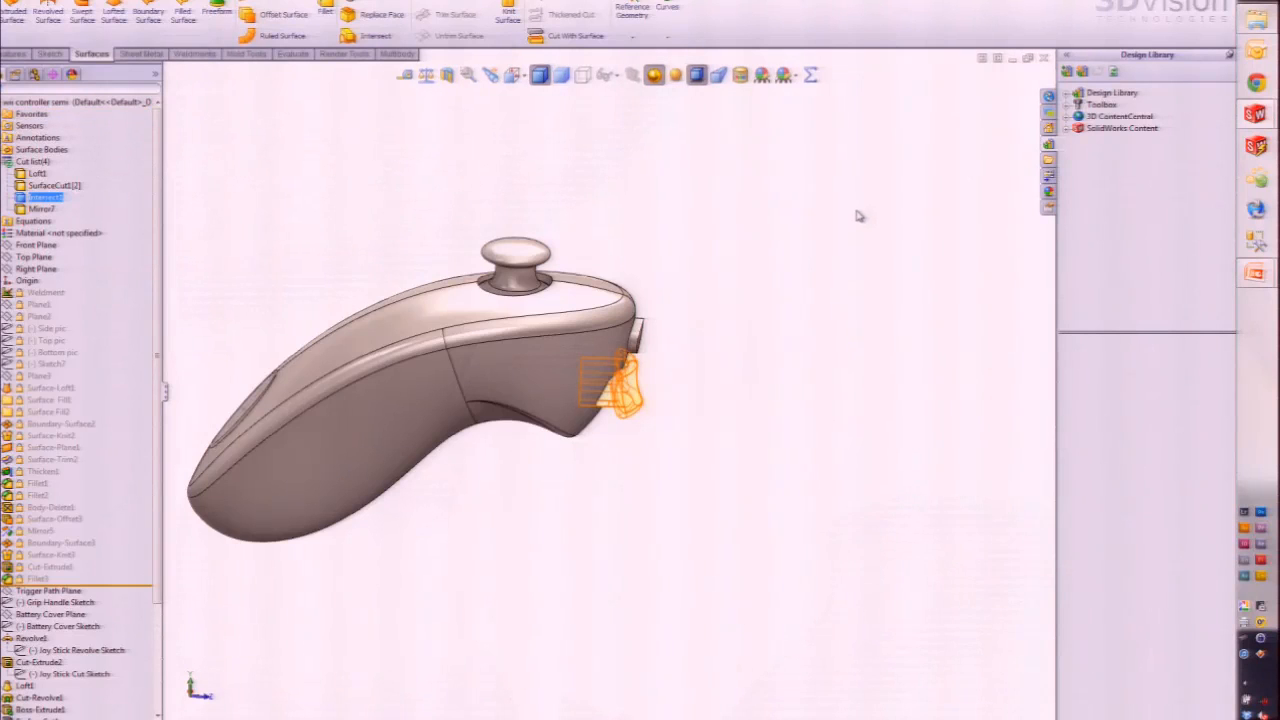
Step: Clear the selection and select Cut-Extrude2 in the feature tree
{"action": "scroll", "coordinate": [349, 275], "scroll_direction": "up", "scroll_amount": 4}
{"action": "scroll", "coordinate": [342, 368], "scroll_direction": "down", "scroll_amount": 4}
{"action": "left_click", "coordinate": [371, 352]}
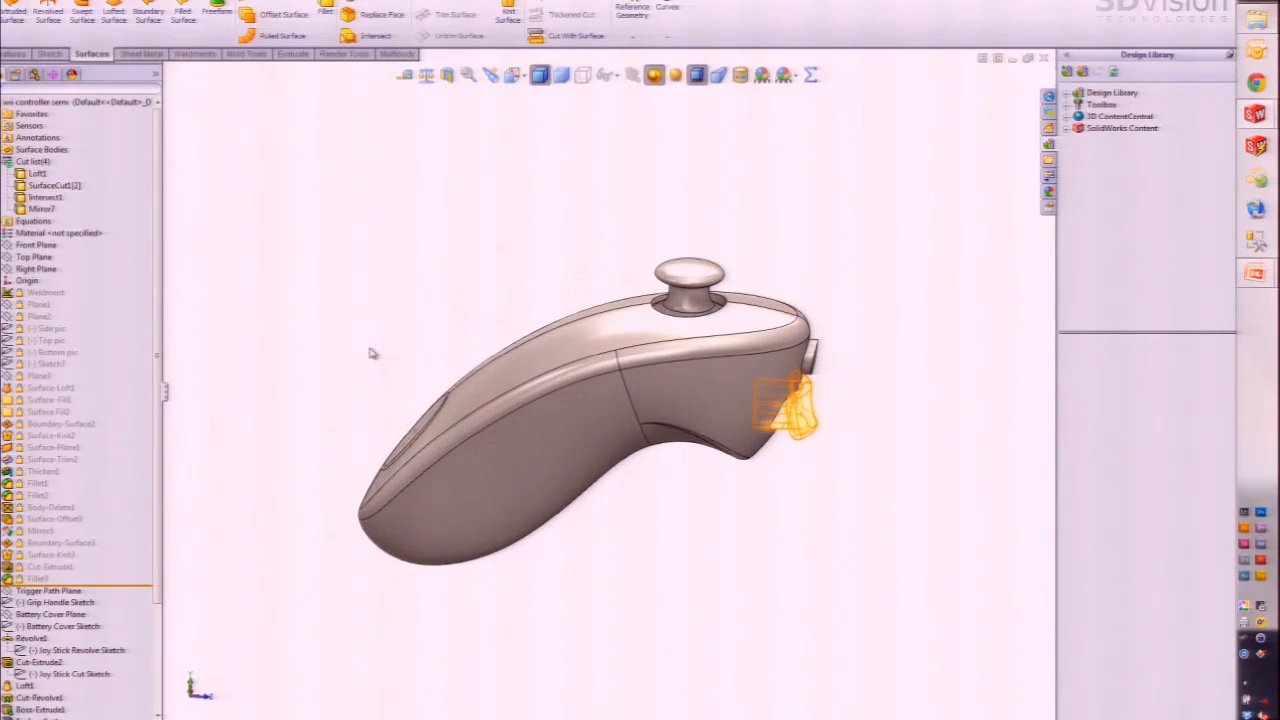
{"action": "left_click", "coordinate": [40, 663]}
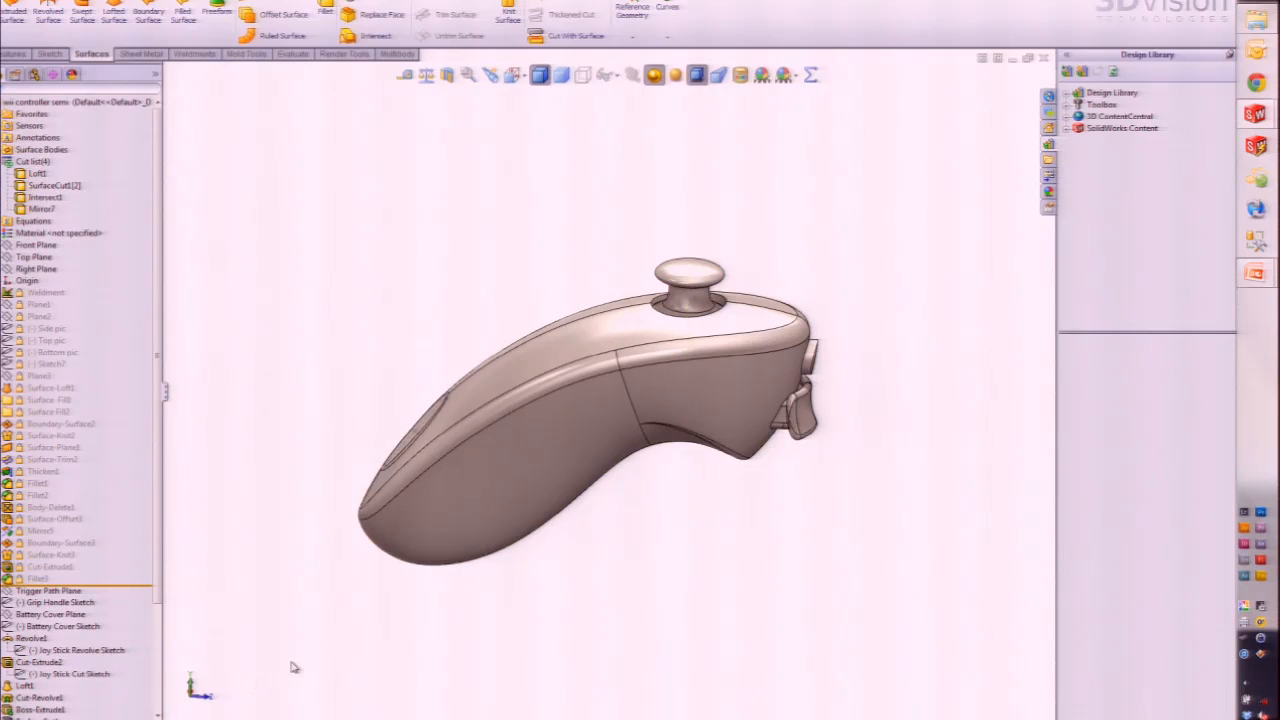
Step: Orbit and zoom to face the oval recess, and expand the Design Library's folders
{"action": "middle_click_drag", "start_coordinate": [793, 474], "coordinate": [793, 507]}
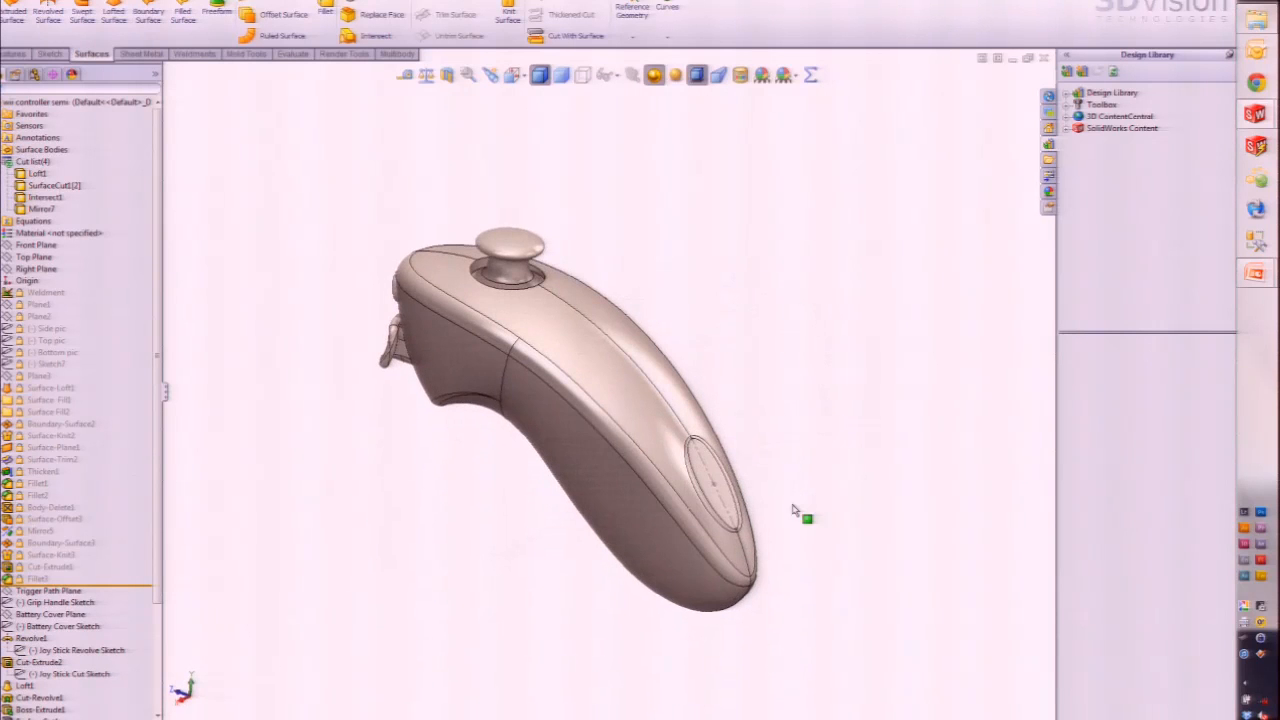
{"action": "scroll", "coordinate": [529, 382], "scroll_direction": "down", "scroll_amount": 1}
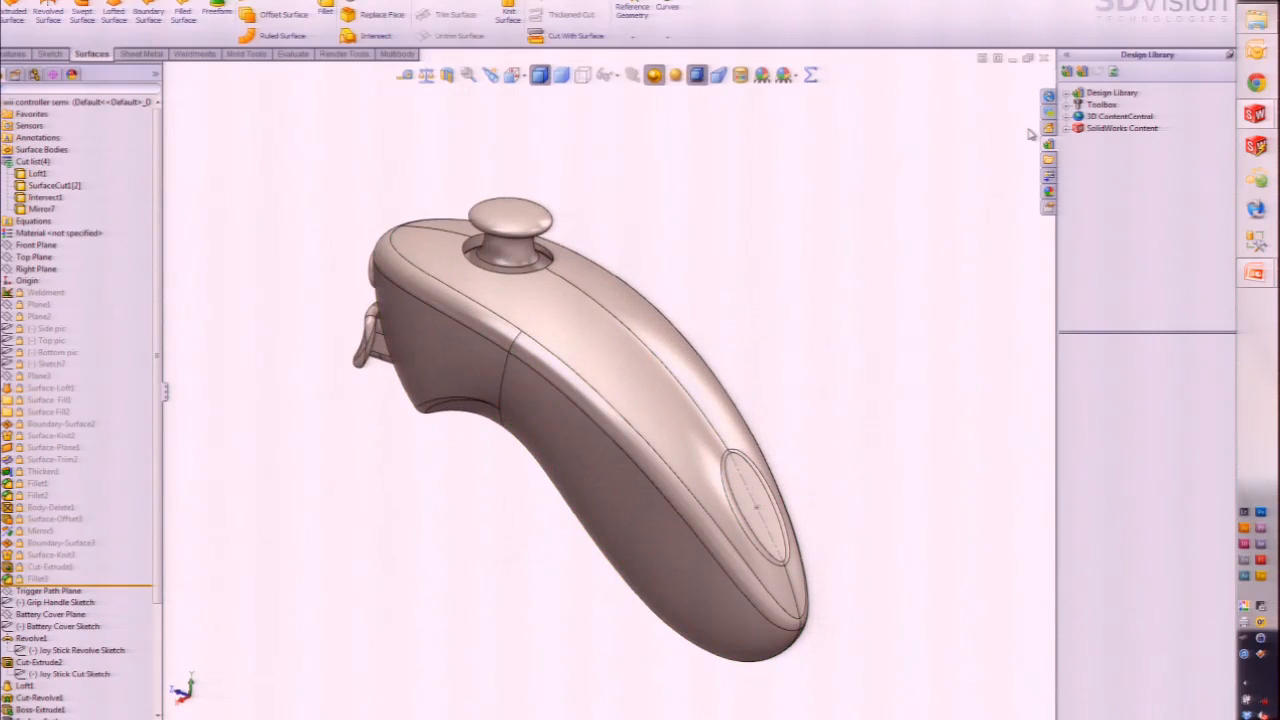
{"action": "left_click", "coordinate": [1068, 93]}
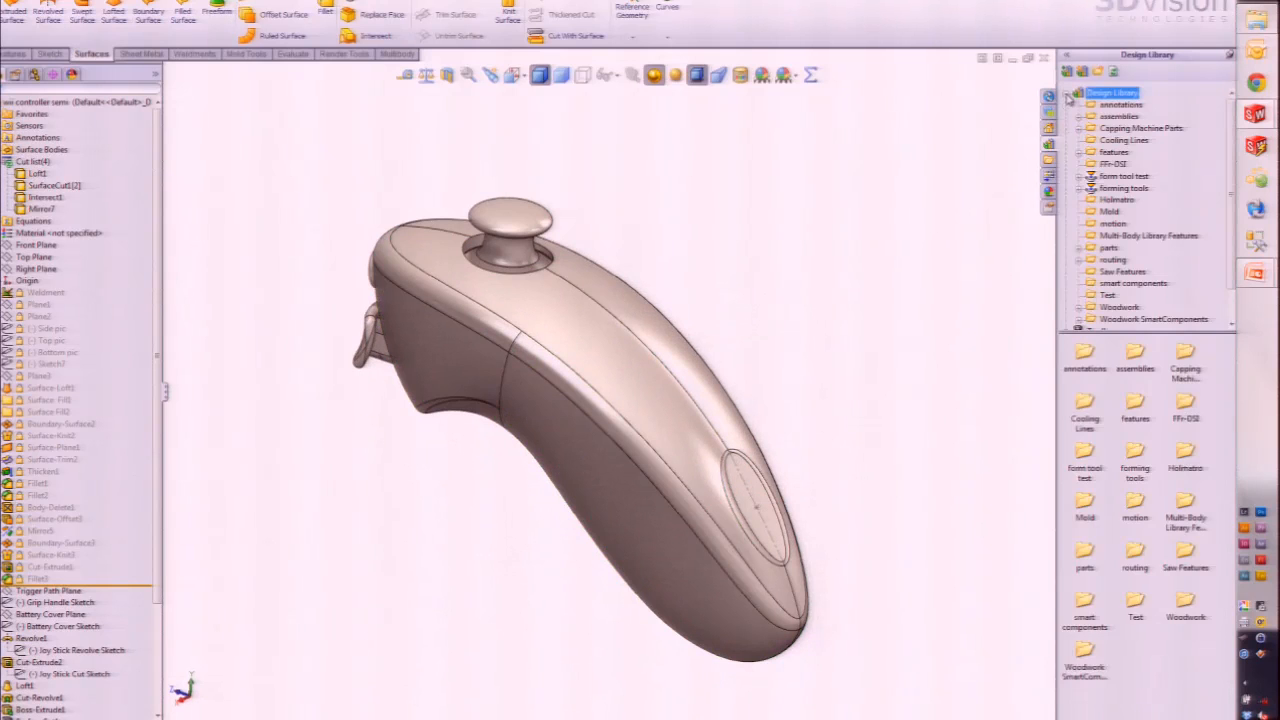
Step: Drag the DS Logo Feature from Multi-Body Library Features onto the oval recess face
{"action": "left_click", "coordinate": [1158, 237]}
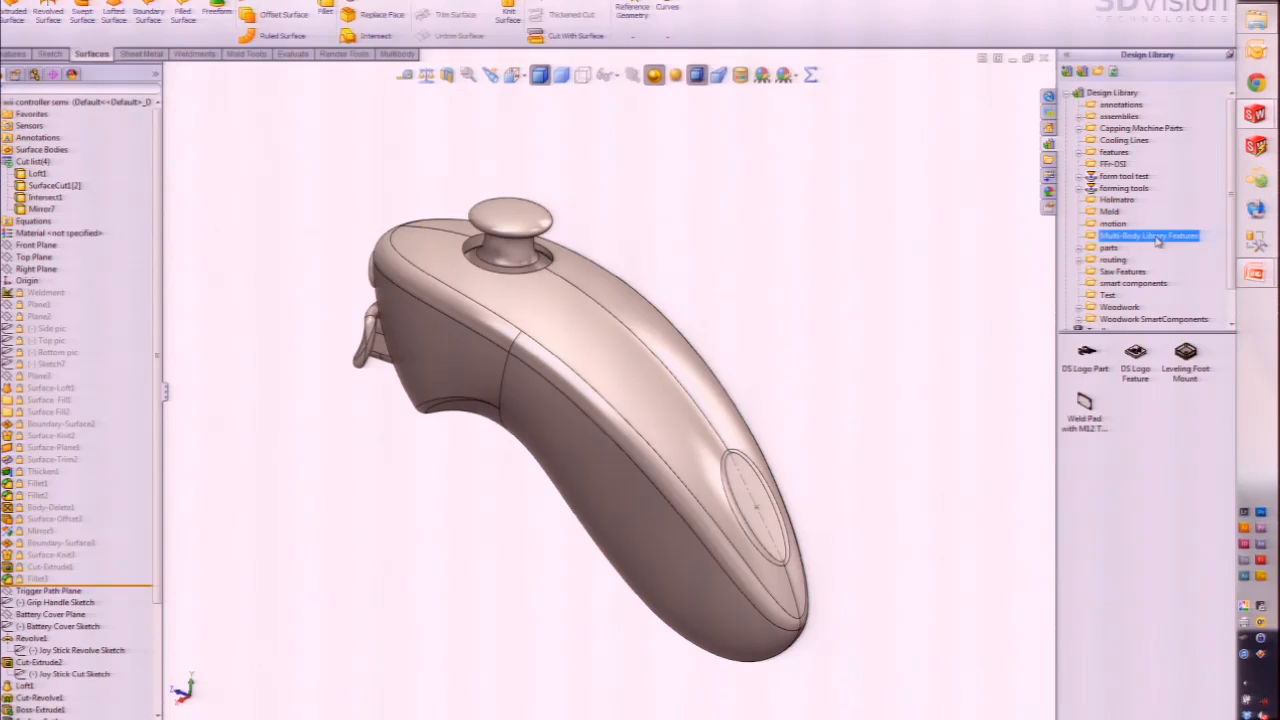
{"action": "left_click", "coordinate": [1137, 356]}
{"action": "left_click_drag", "start_coordinate": [1139, 360], "coordinate": [745, 540]}
{"action": "scroll", "coordinate": [729, 457], "scroll_direction": "down", "scroll_amount": 5}
{"action": "middle_click_drag", "start_coordinate": [720, 527], "coordinate": [689, 517]}
{"action": "middle_click", "coordinate": [691, 493]}
{"action": "mouse_move", "coordinate": [1139, 358]}
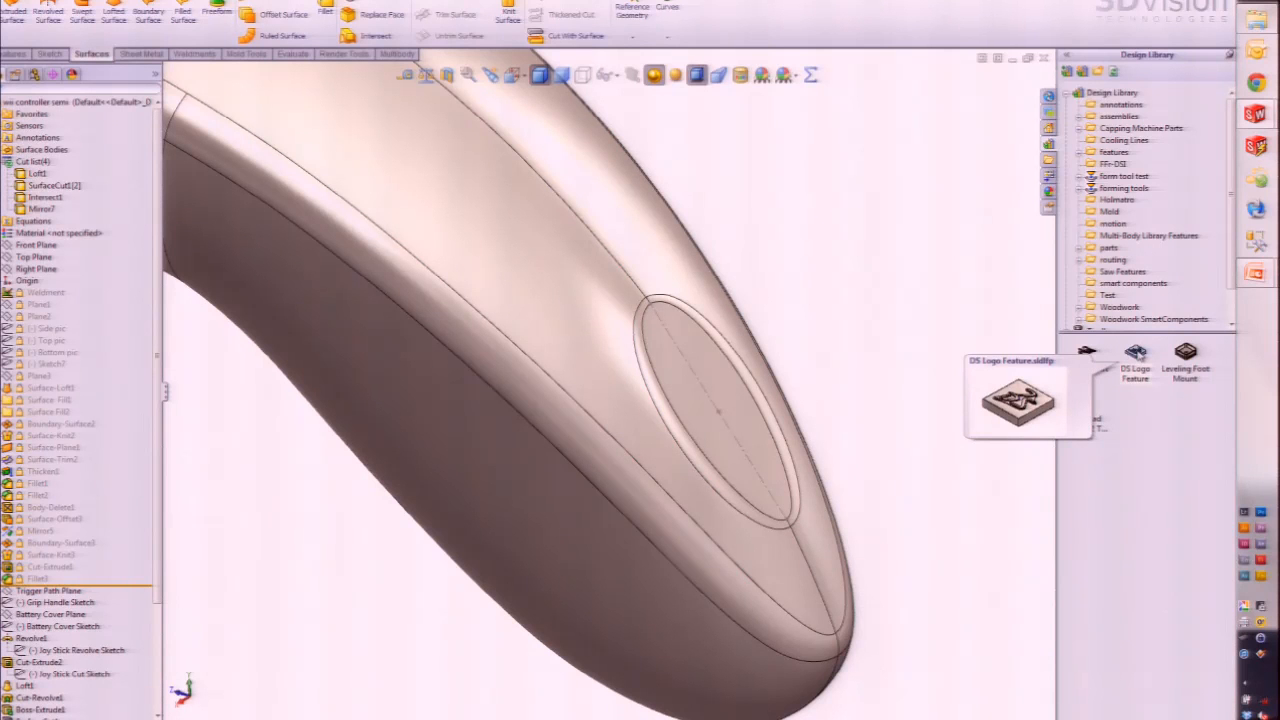
{"action": "left_click", "coordinate": [1139, 357]}
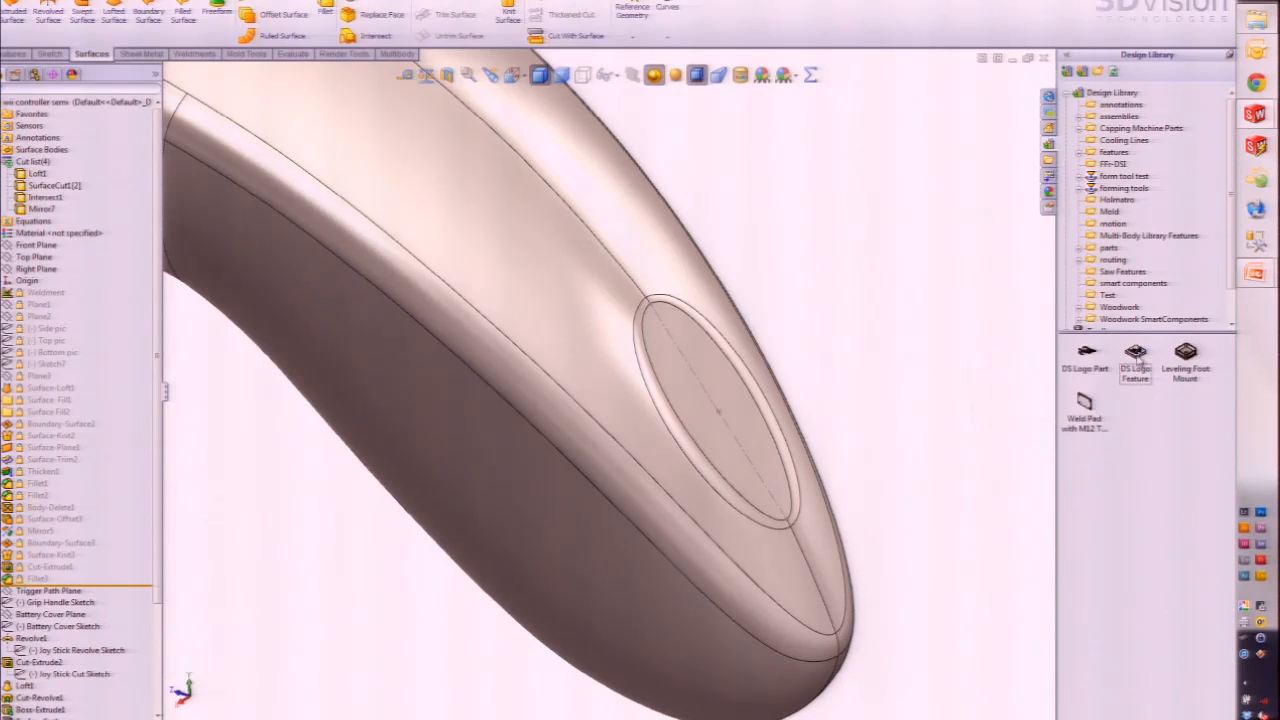
{"action": "left_click_drag", "start_coordinate": [1137, 357], "coordinate": [726, 422]}
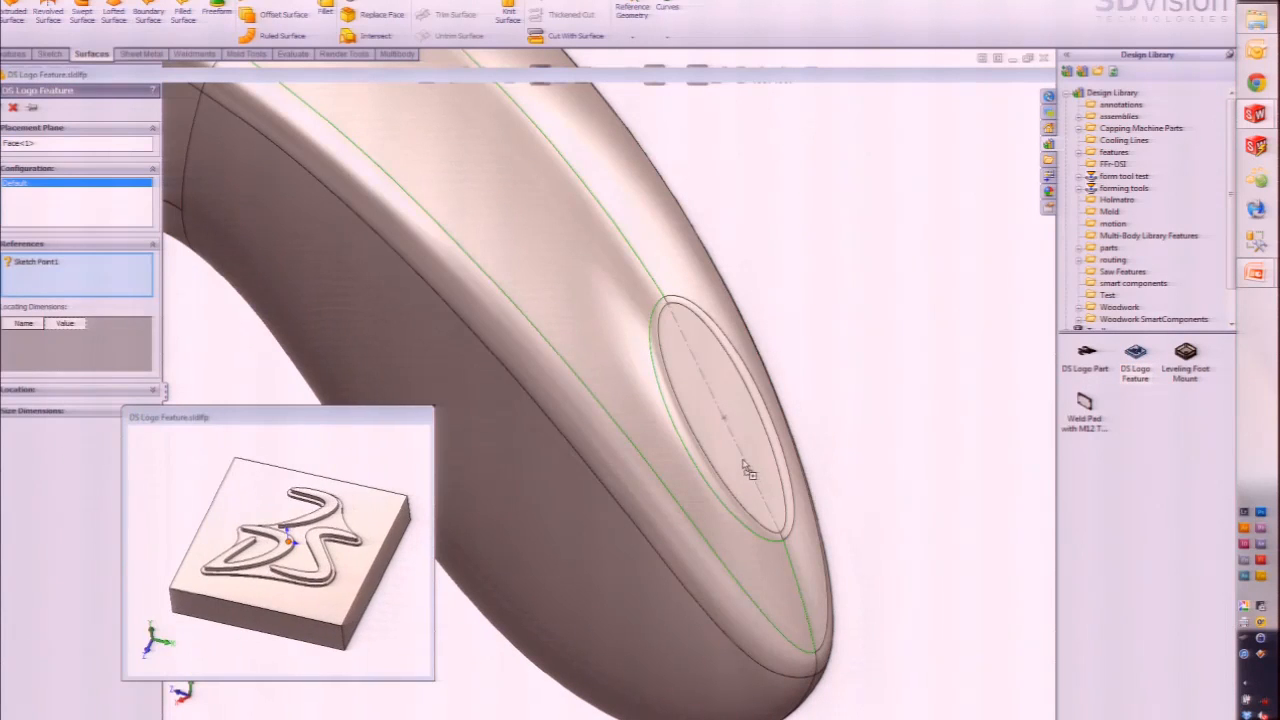
Step: Locate the DS logo on the recess's centre sketch point and finish the library feature
{"action": "left_click", "coordinate": [719, 412]}
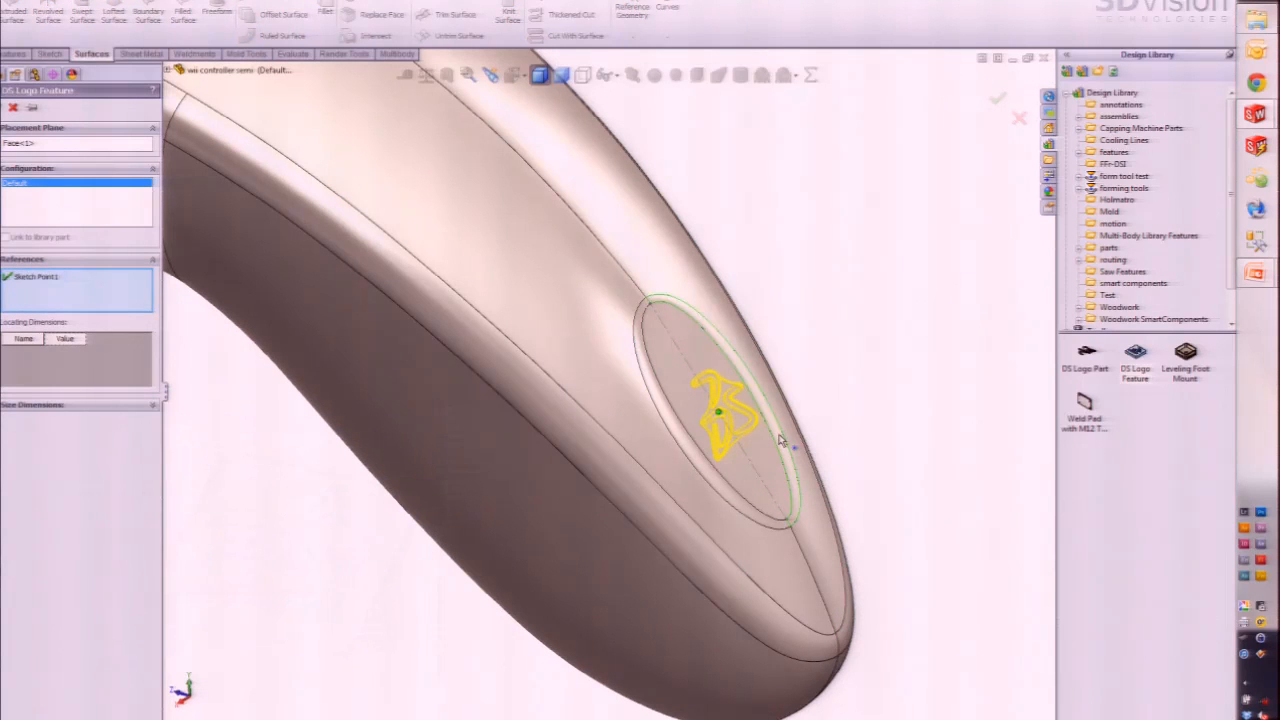
{"action": "key", "text": "Return"}
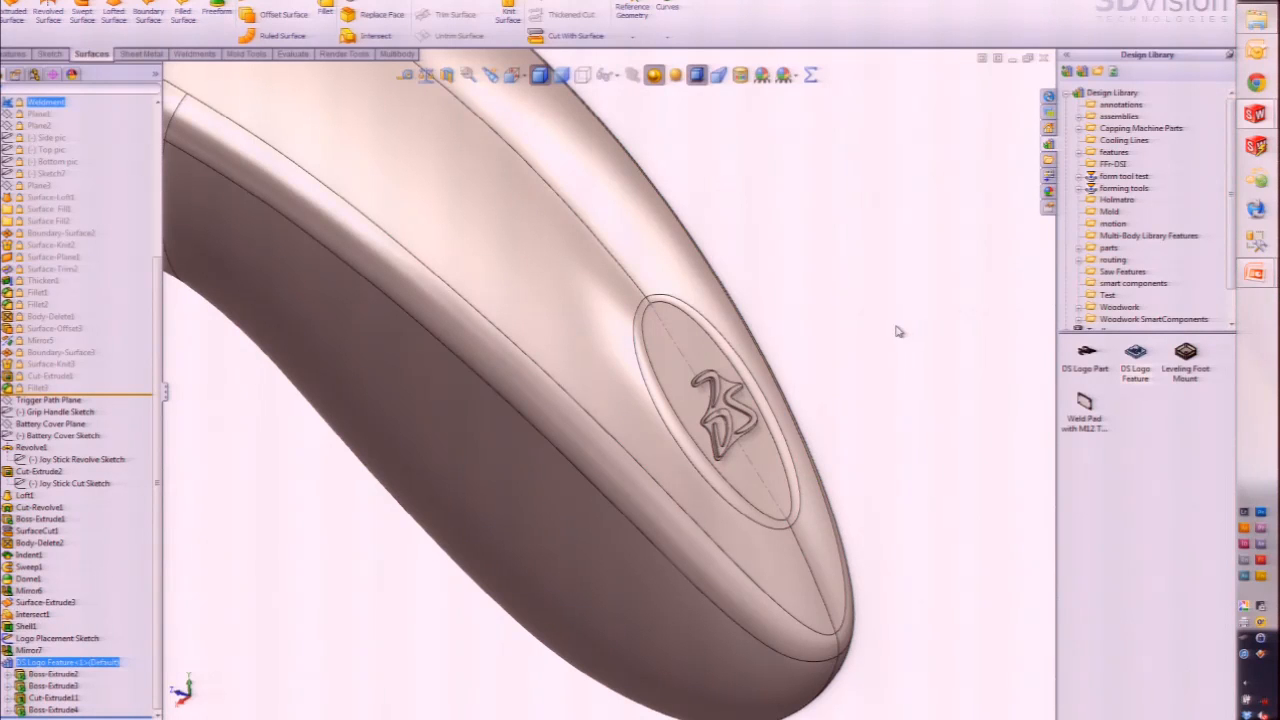
{"action": "scroll", "coordinate": [143, 283], "scroll_direction": "up", "scroll_amount": 10}
Step: Delete the existing Boss-Extrude4 DS logo body from the cut list
{"action": "left_click", "coordinate": [42, 222]}
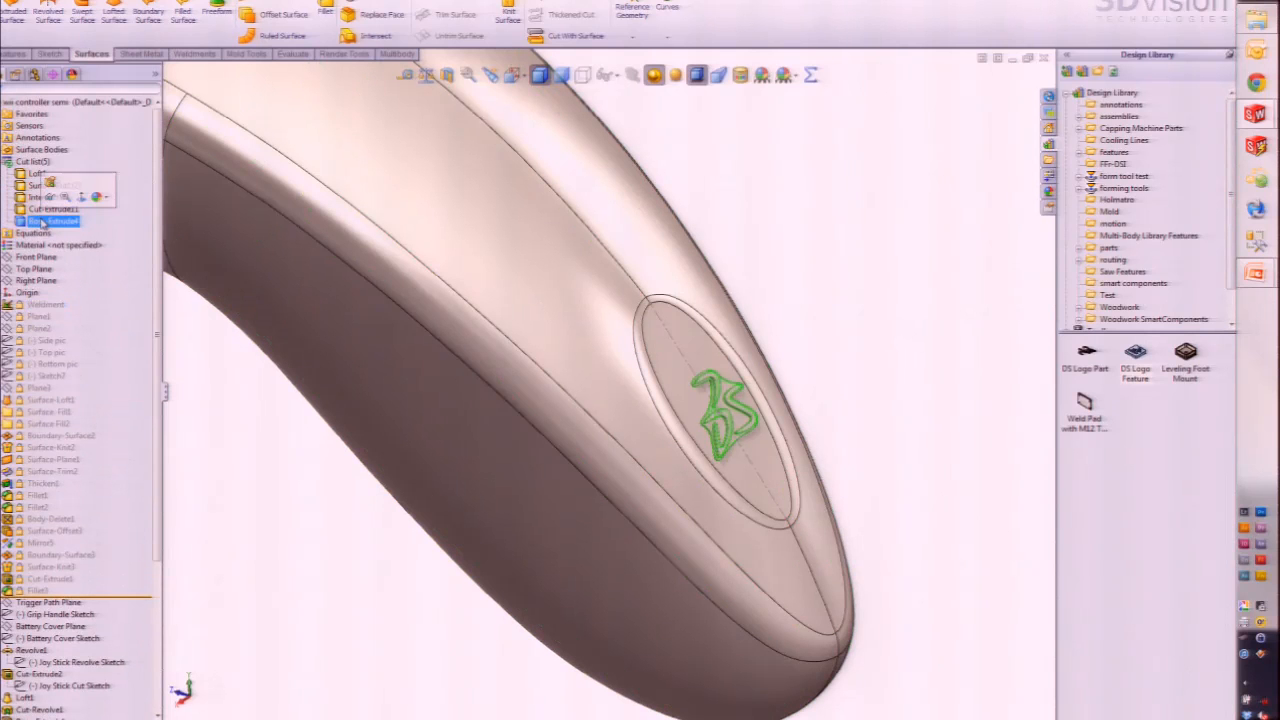
{"action": "key", "text": "Delete"}
{"action": "key", "text": "Return"}
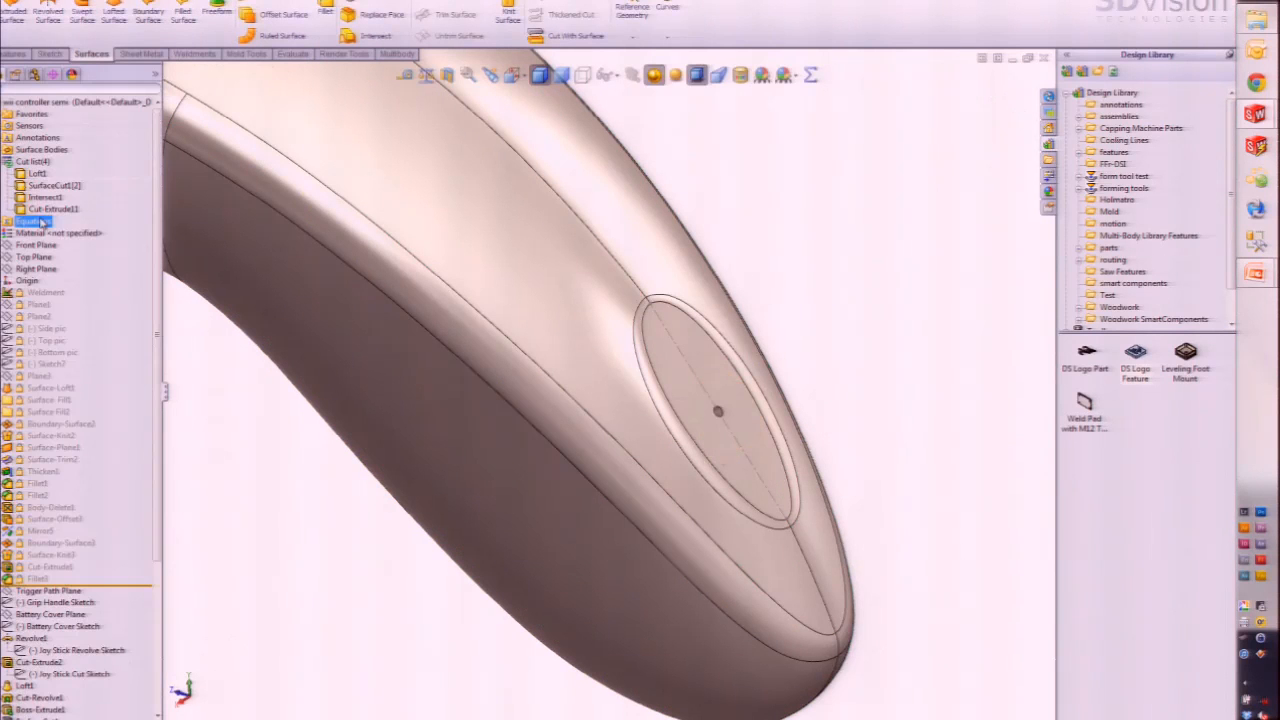
Step: Orbit to face the emptied oval recess and pick DS Logo Part in the Design Library
{"action": "left_click", "coordinate": [728, 382]}
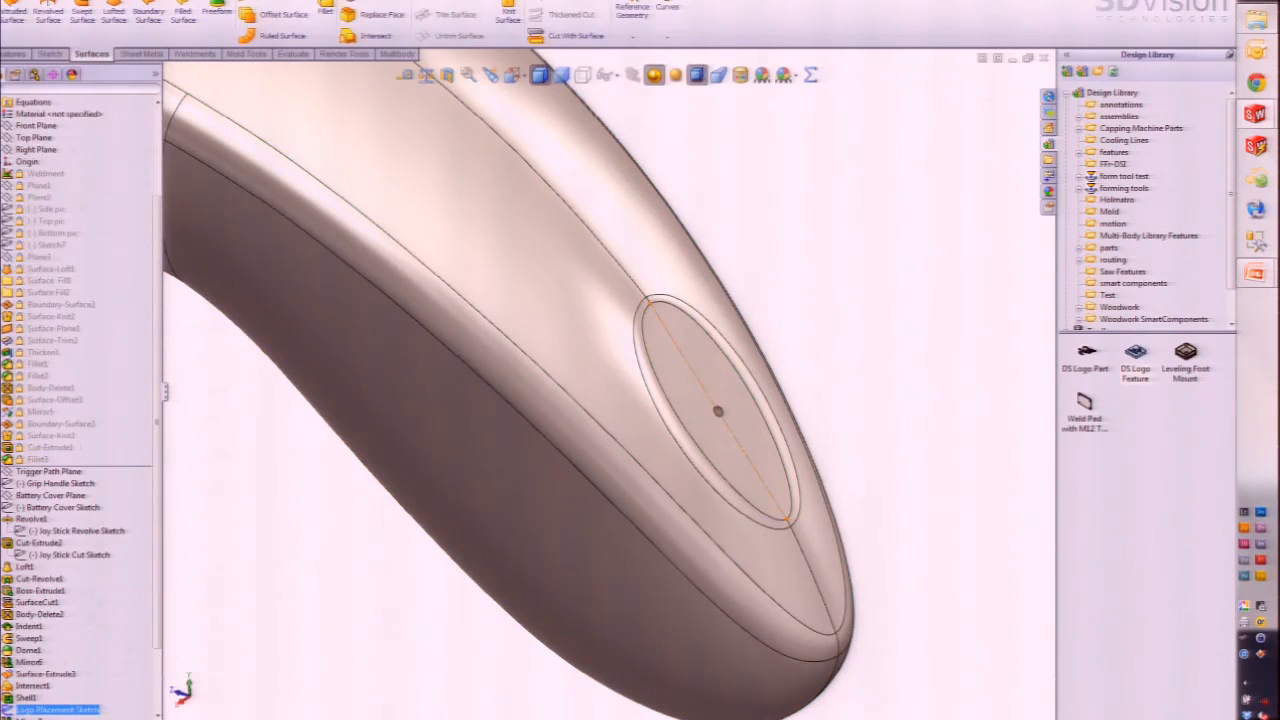
{"action": "left_click", "coordinate": [860, 394]}
{"action": "mouse_move", "coordinate": [742, 418]}
{"action": "middle_mouse_down"}
{"action": "mouse_move", "coordinate": [718, 449]}
{"action": "mouse_move", "coordinate": [731, 424]}
{"action": "middle_mouse_up"}
{"action": "scroll", "coordinate": [731, 424], "scroll_direction": "down", "scroll_amount": 1}
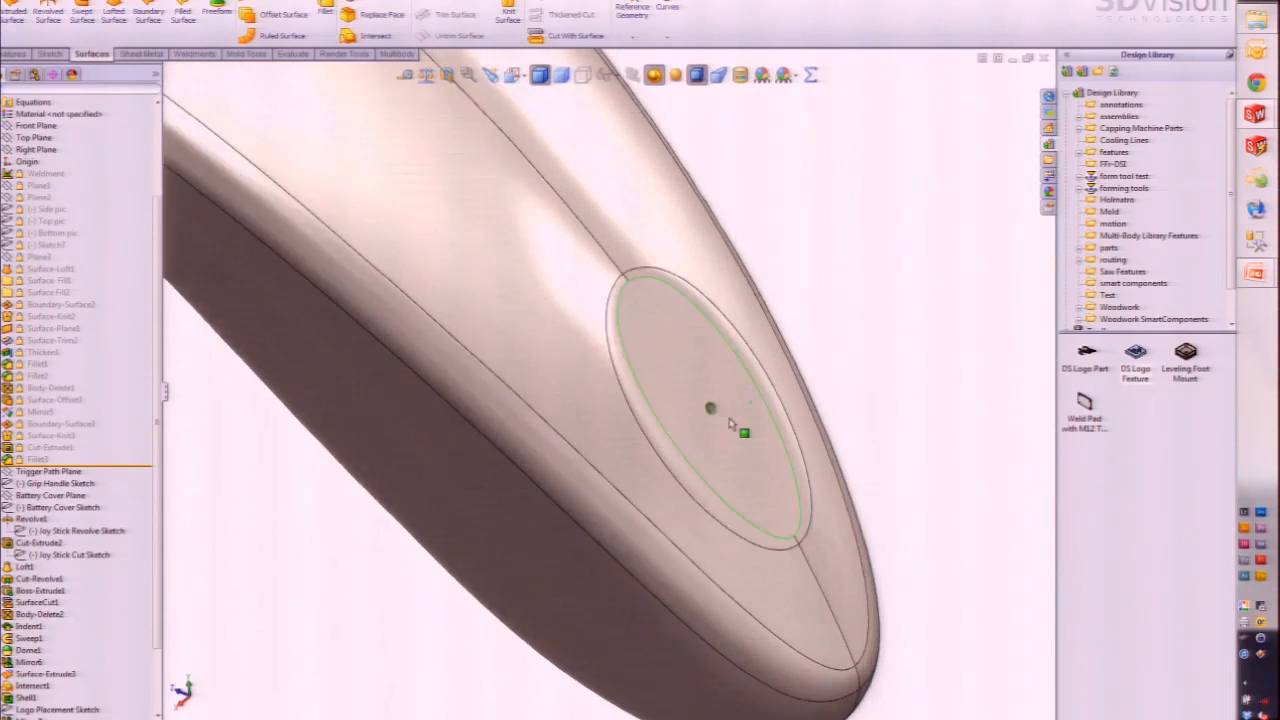
{"action": "scroll", "coordinate": [730, 424], "scroll_direction": "down", "scroll_amount": 3}
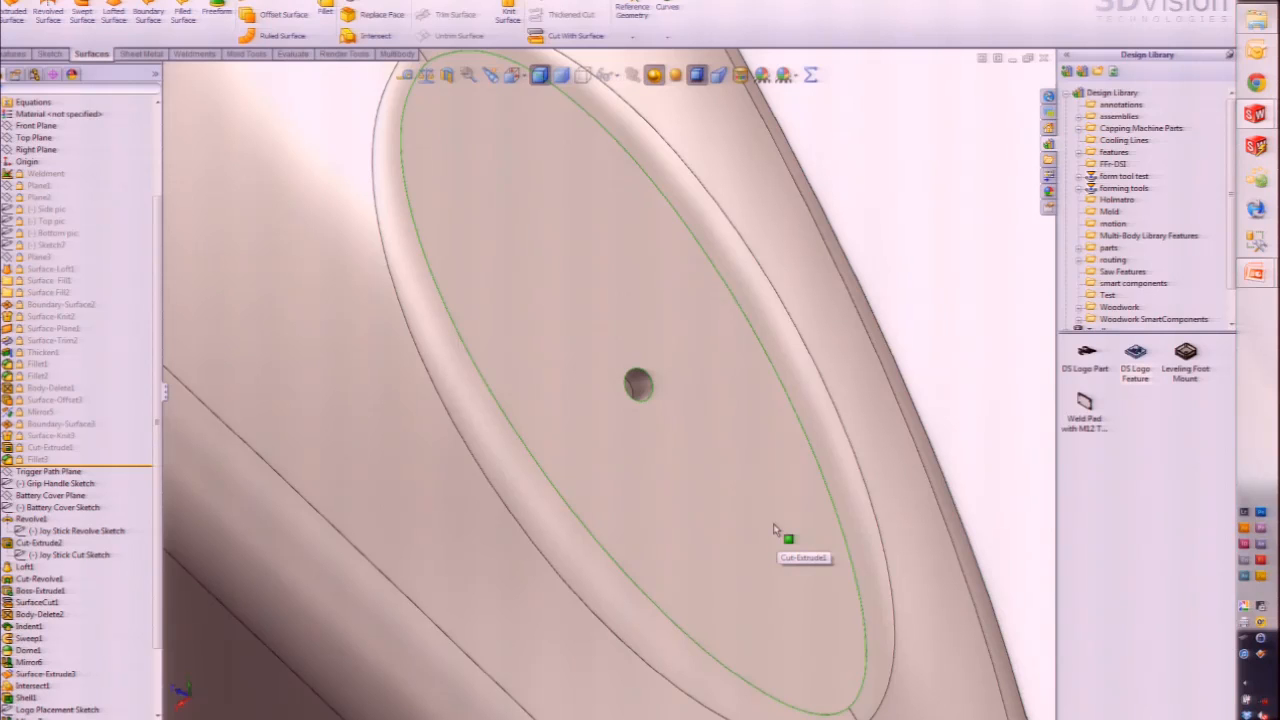
{"action": "left_click", "coordinate": [1088, 362]}
{"action": "scroll", "coordinate": [969, 376], "scroll_direction": "up", "scroll_amount": 3}
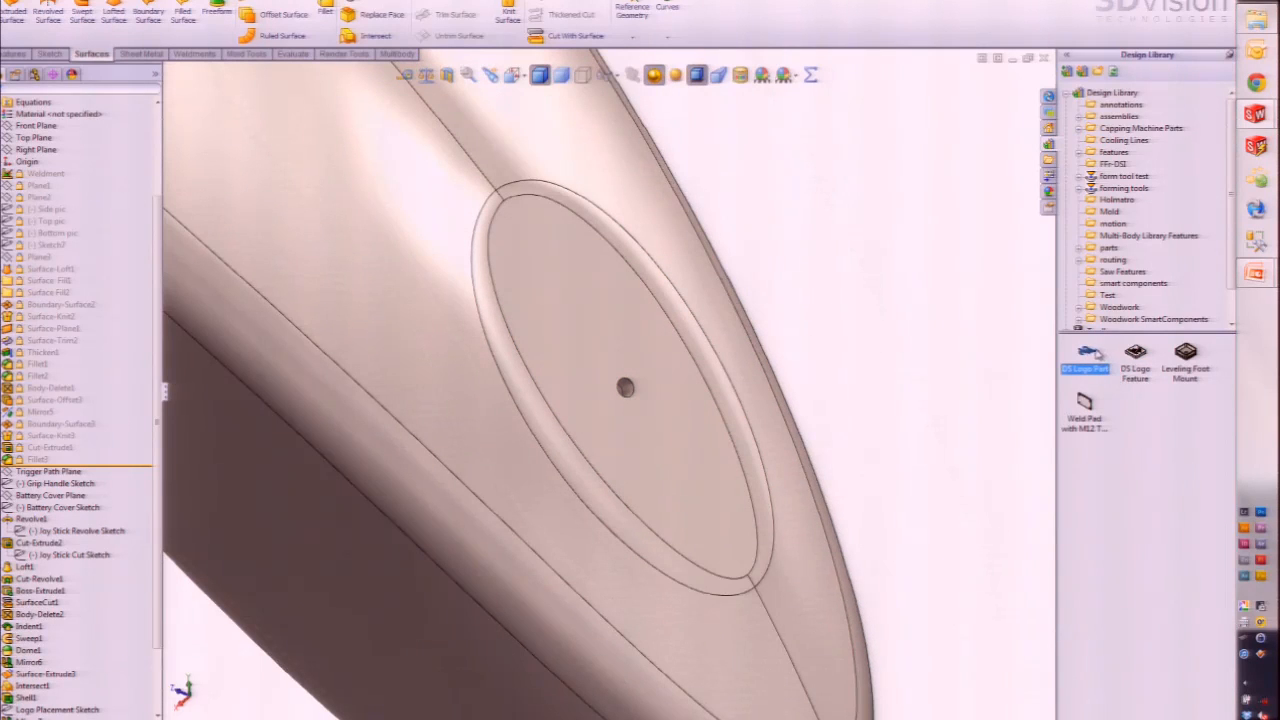
{"action": "mouse_move", "coordinate": [1087, 355]}
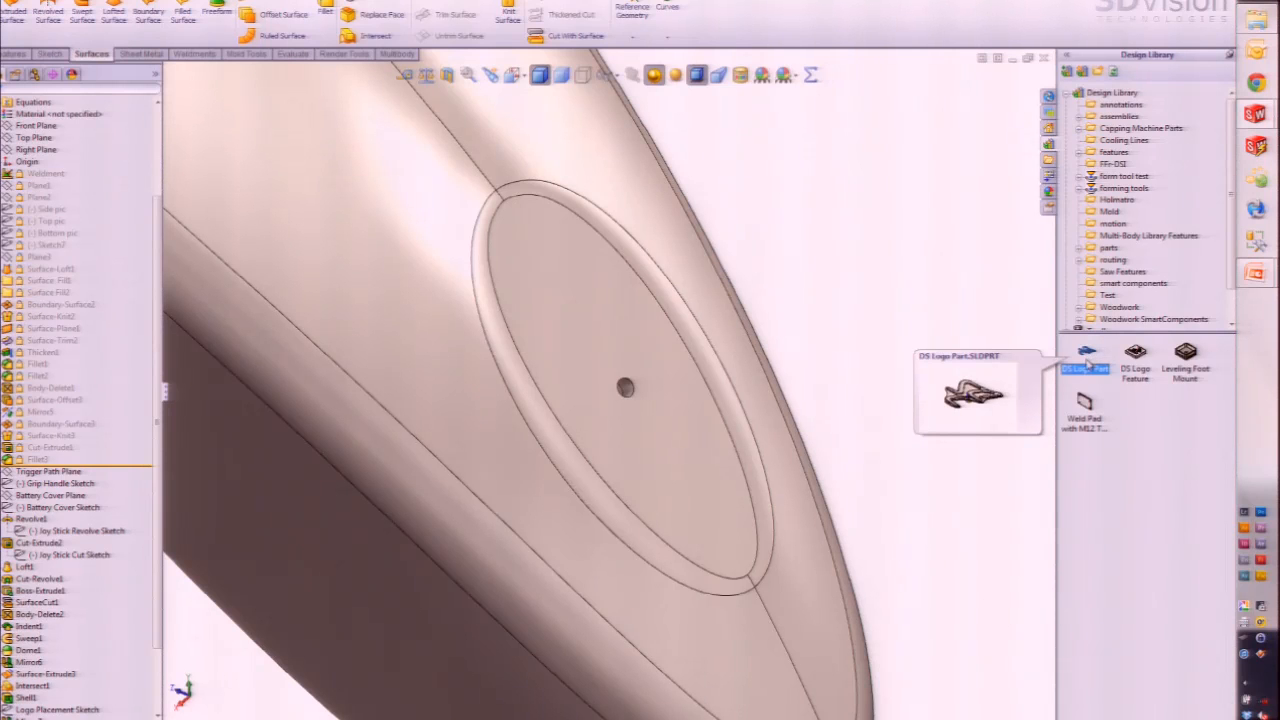
Step: Drag DS Logo Part into the controller model and accept making a derived part
{"action": "left_click_drag", "start_coordinate": [1087, 356], "coordinate": [872, 302]}
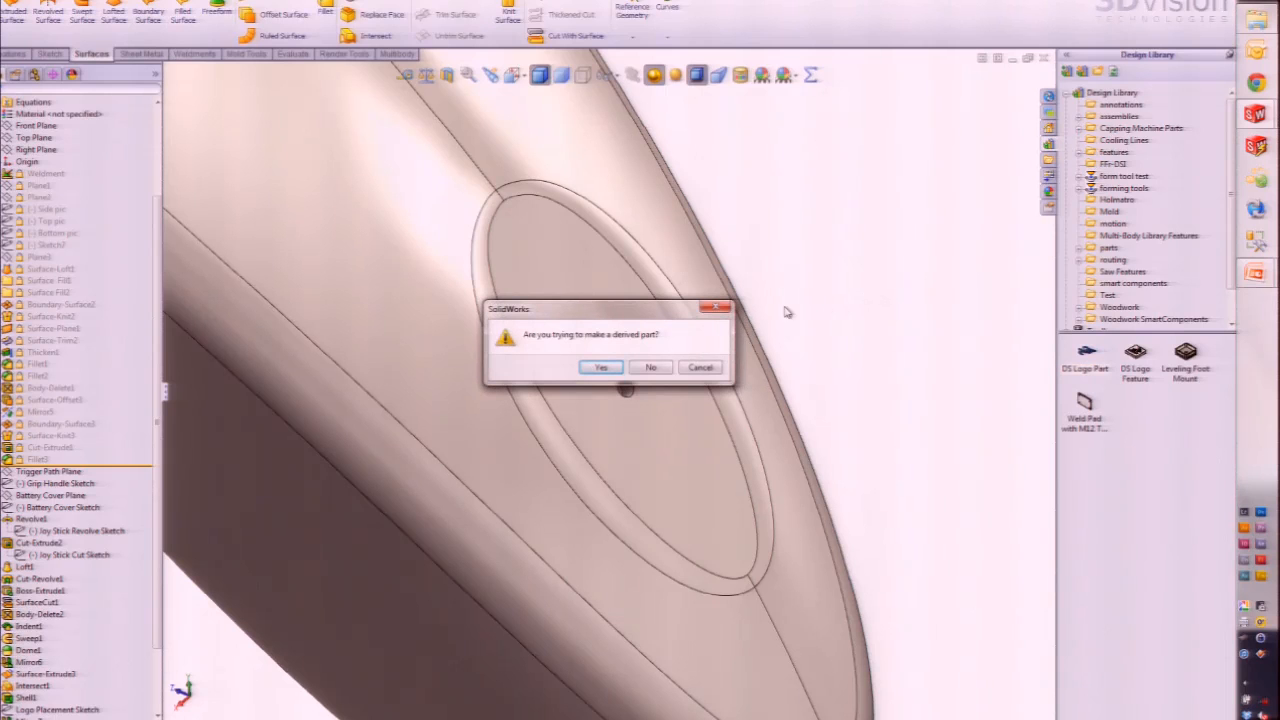
{"action": "left_click", "coordinate": [599, 370]}
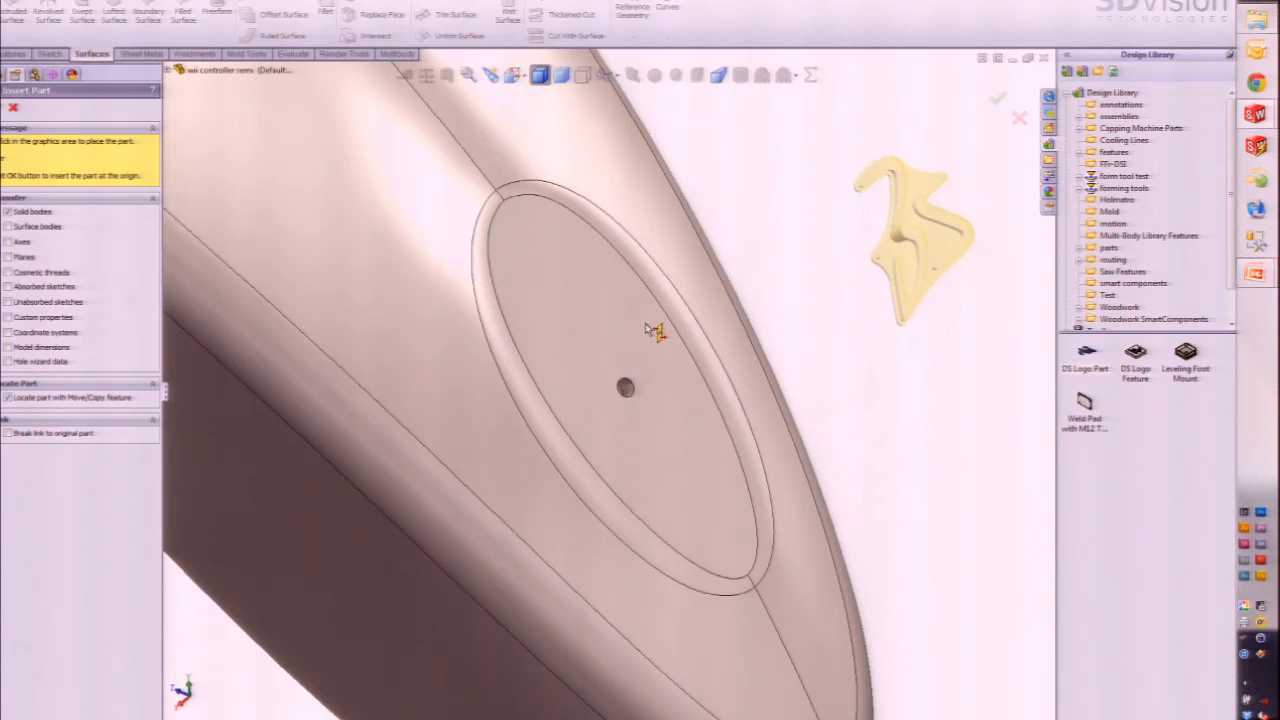
Step: Place the inserted DS logo body and orbit to the side carrying it
{"action": "left_click", "coordinate": [945, 368]}
{"action": "middle_click_drag", "start_coordinate": [780, 447], "coordinate": [595, 391]}
{"action": "scroll", "coordinate": [517, 410], "scroll_direction": "down", "scroll_amount": 5}
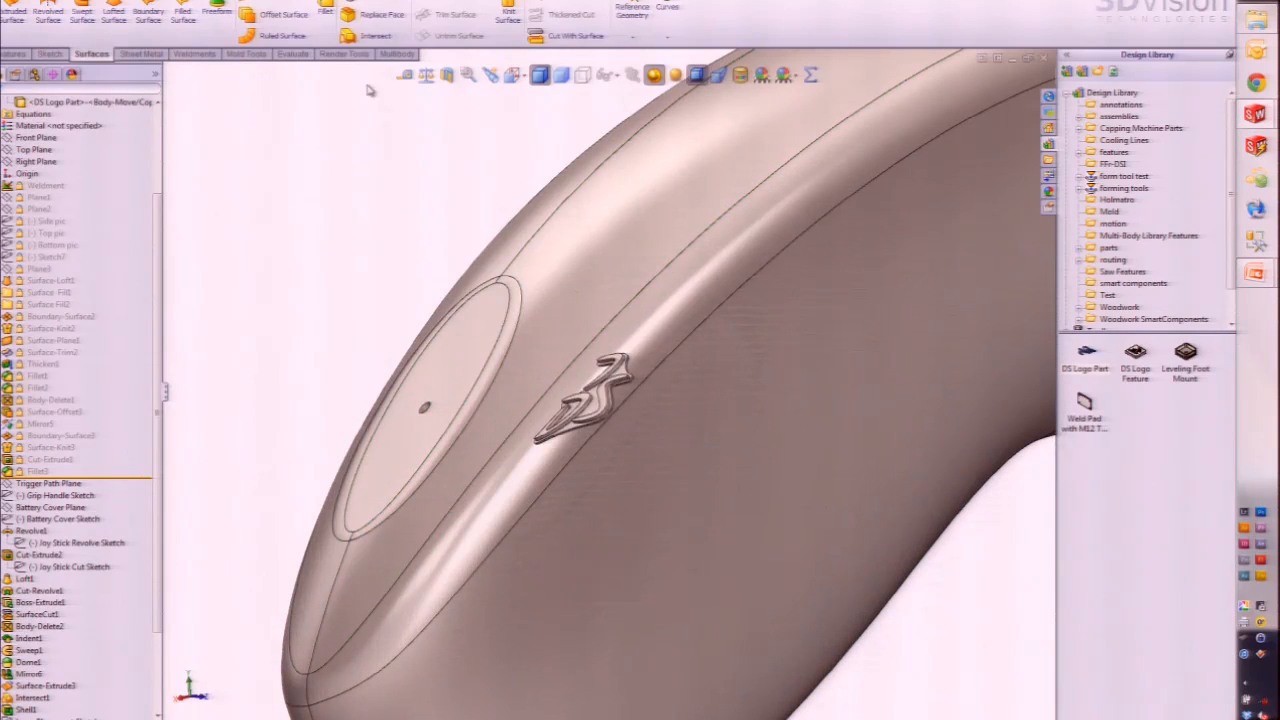
Step: Start Move/Copy Bodies from the Features tab with the logo as the body to move
{"action": "left_click", "coordinate": [14, 54]}
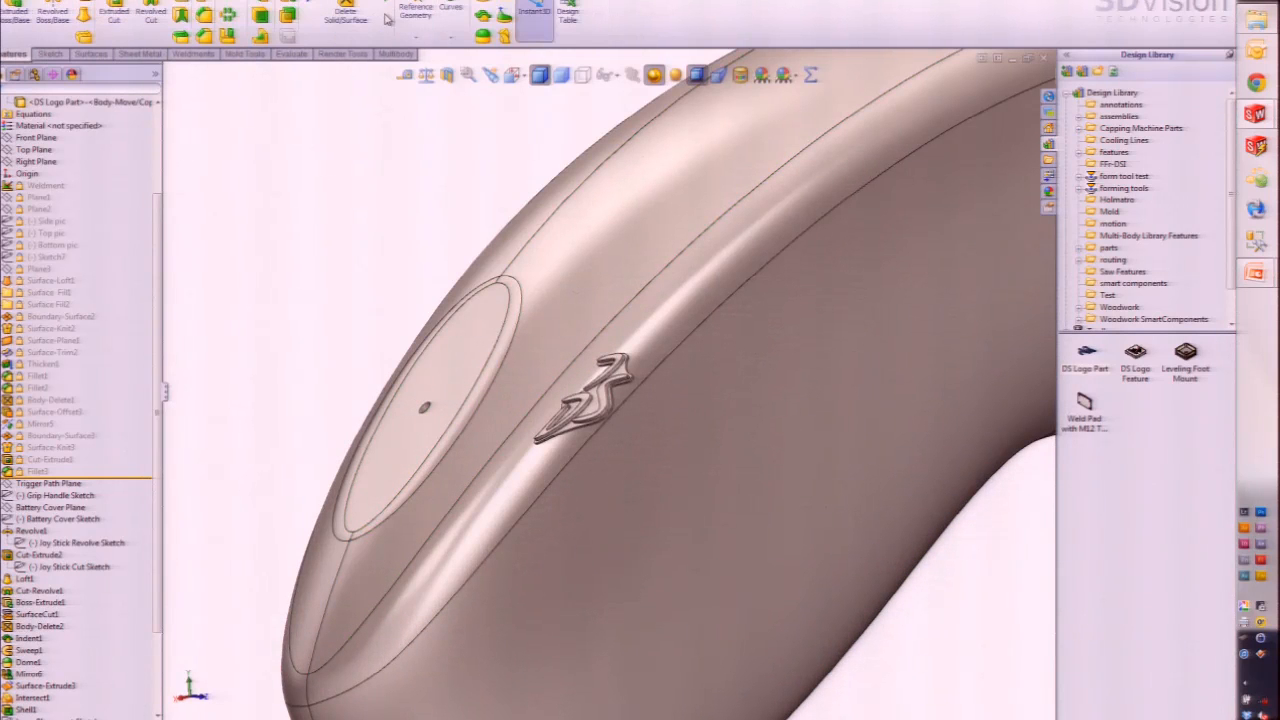
{"action": "left_click", "coordinate": [385, 2]}
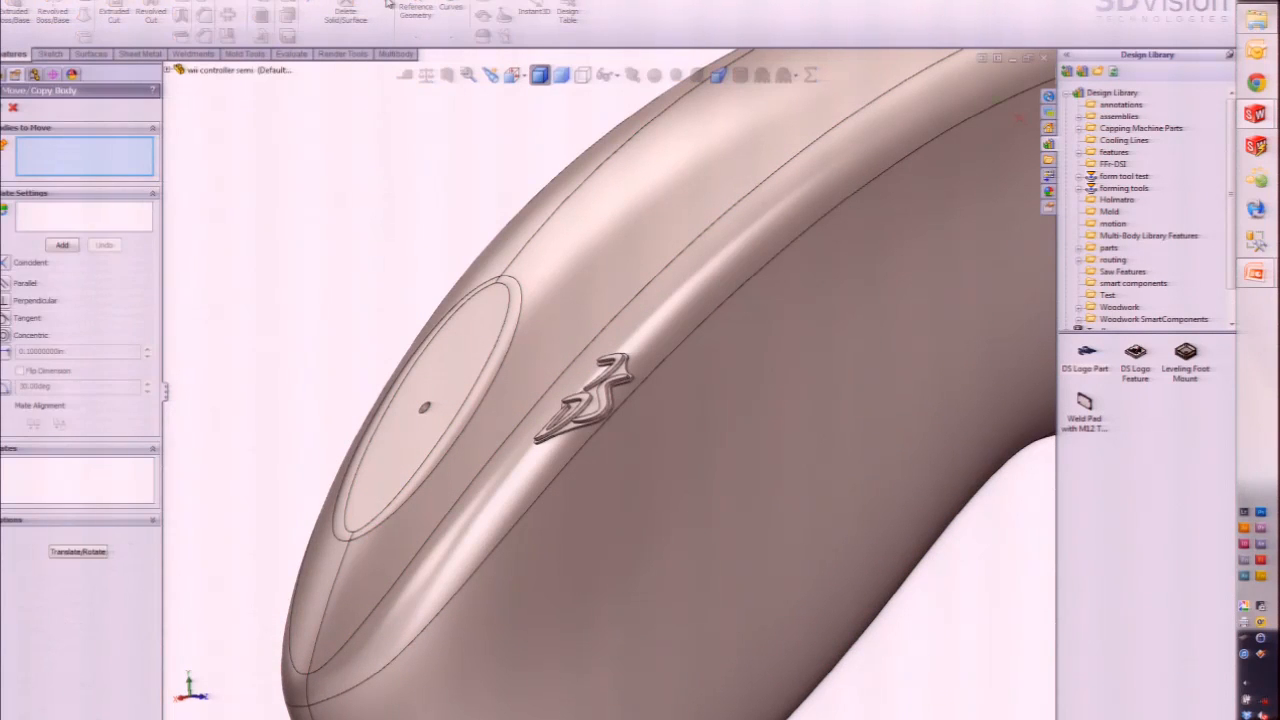
{"action": "left_click", "coordinate": [15, 110]}
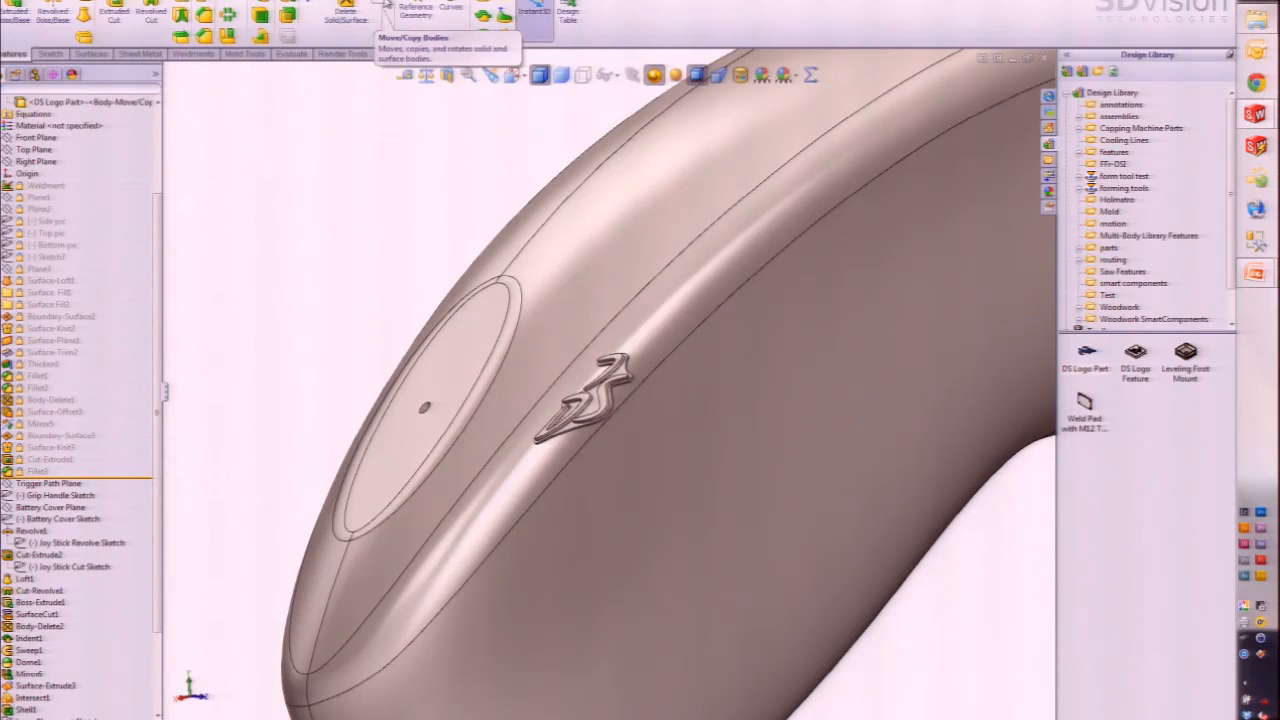
{"action": "left_click", "coordinate": [385, 5]}
{"action": "left_click", "coordinate": [597, 405]}
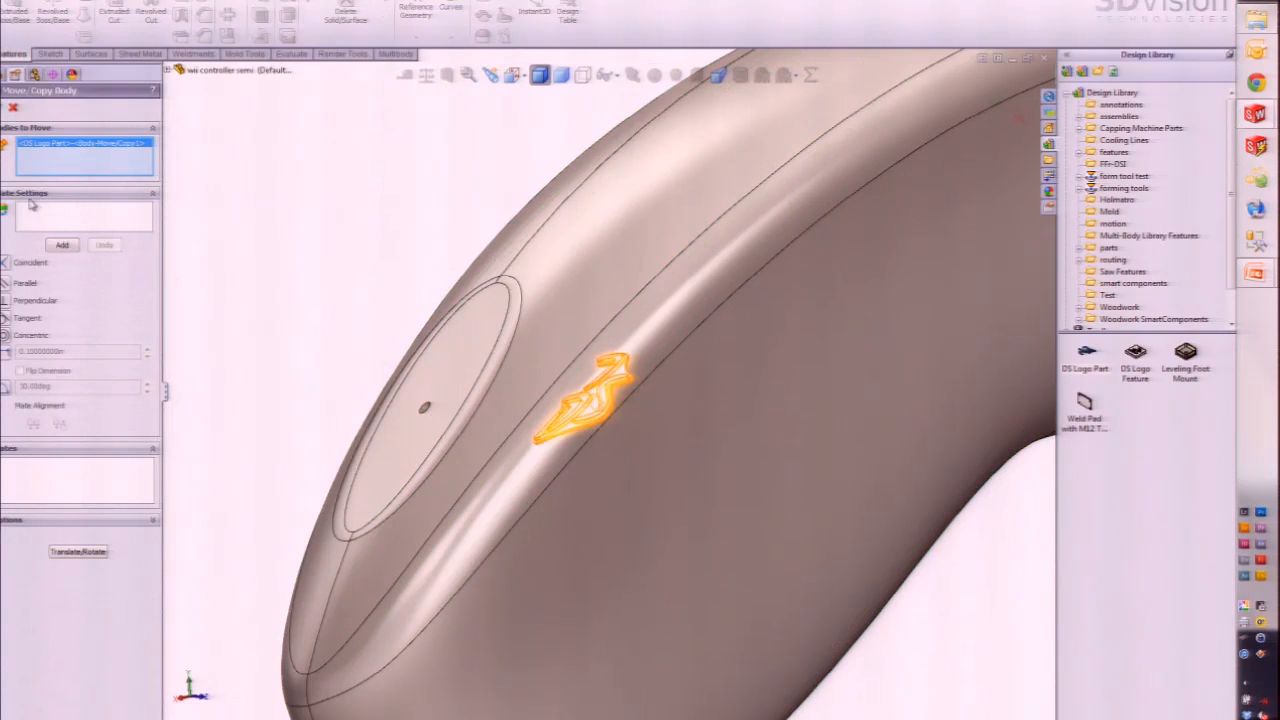
Step: Shift the logo upward along Y using translate and rotate positioning
{"action": "left_click", "coordinate": [78, 552]}
{"action": "middle_click_drag", "start_coordinate": [597, 390], "coordinate": [622, 428]}
{"action": "left_click_drag", "start_coordinate": [638, 398], "coordinate": [765, 377]}
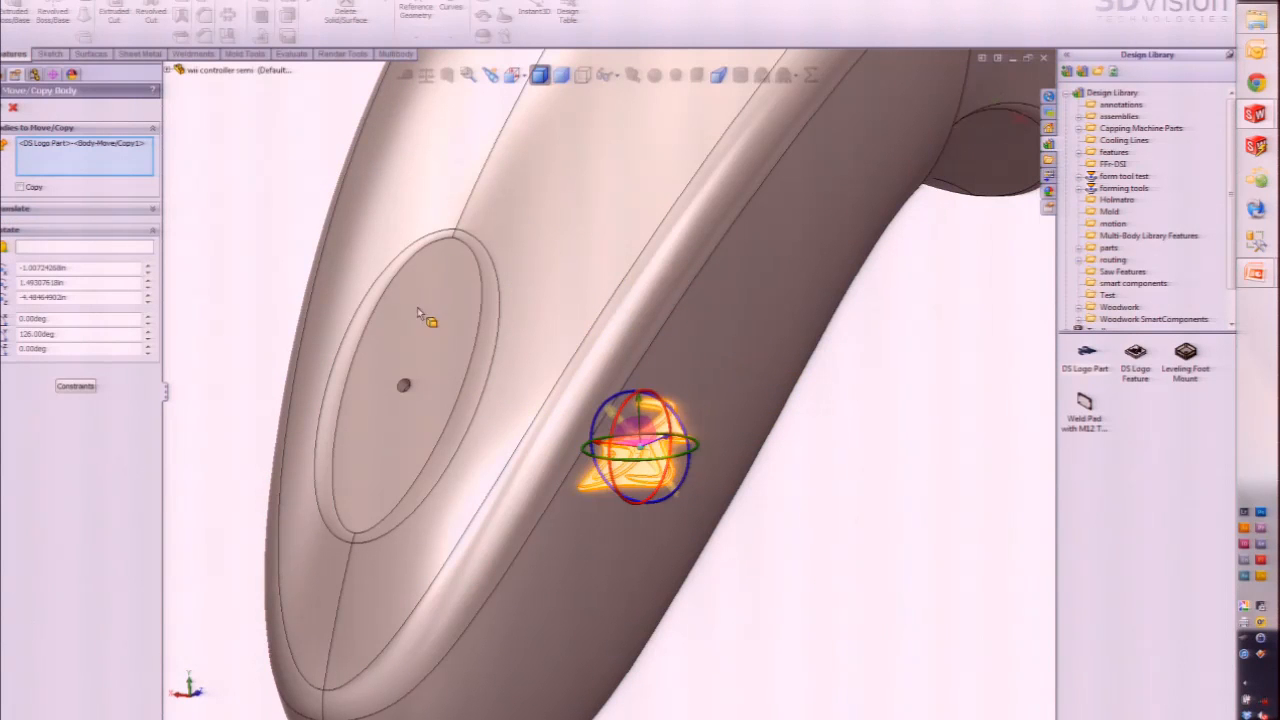
Step: Mate the logo face concentric with the recess's centre hole and confirm the move
{"action": "left_click", "coordinate": [77, 387]}
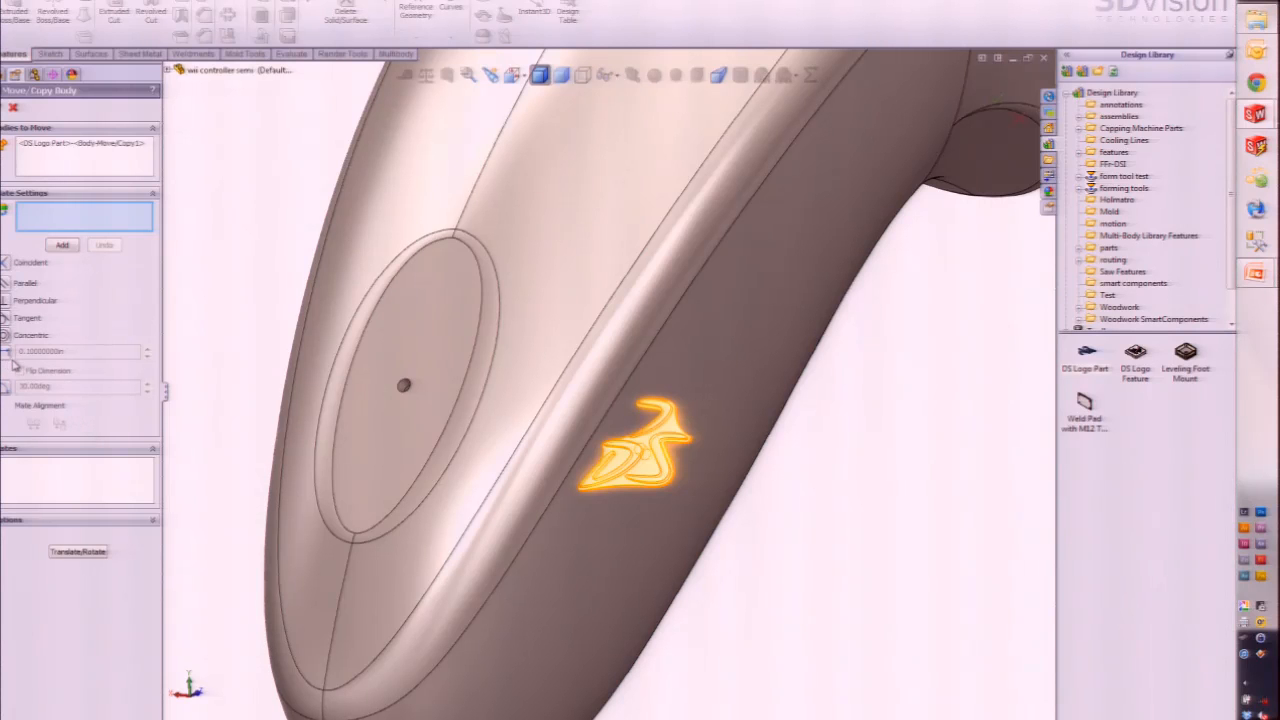
{"action": "middle_click_drag", "start_coordinate": [699, 486], "coordinate": [545, 342]}
{"action": "left_click", "coordinate": [410, 311]}
{"action": "scroll", "coordinate": [318, 322], "scroll_direction": "down", "scroll_amount": 6}
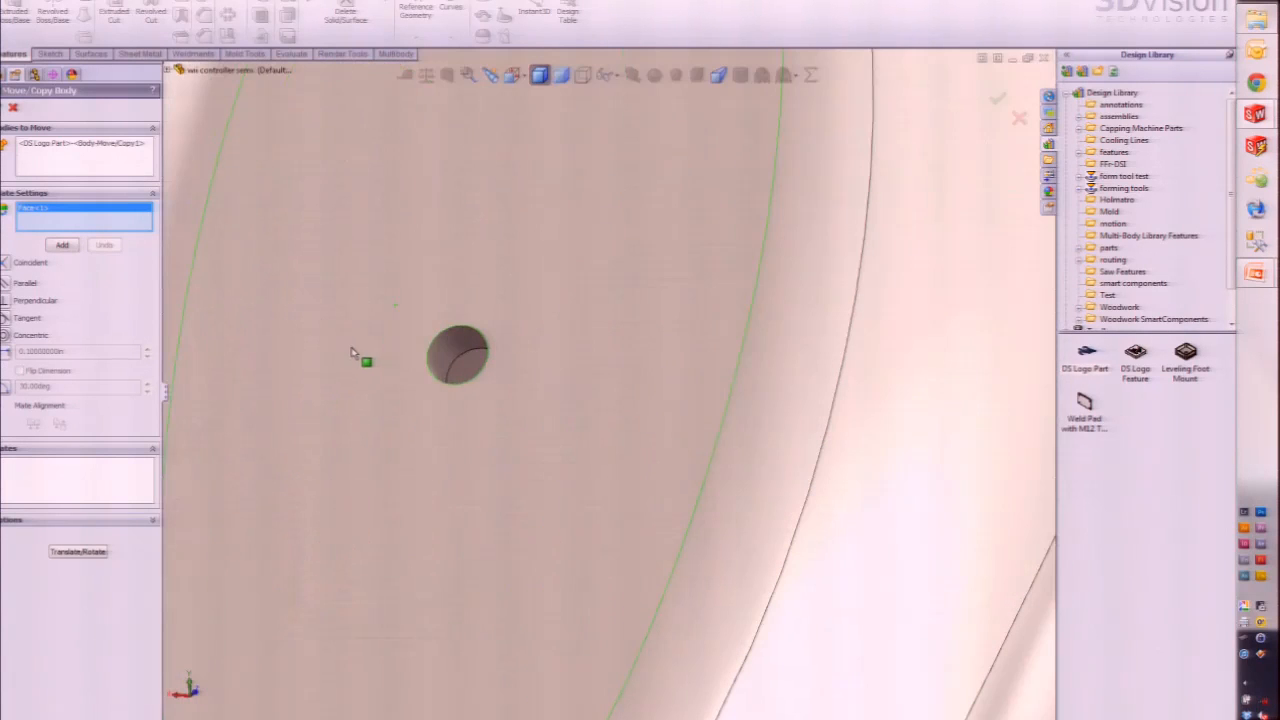
{"action": "left_click", "coordinate": [458, 355]}
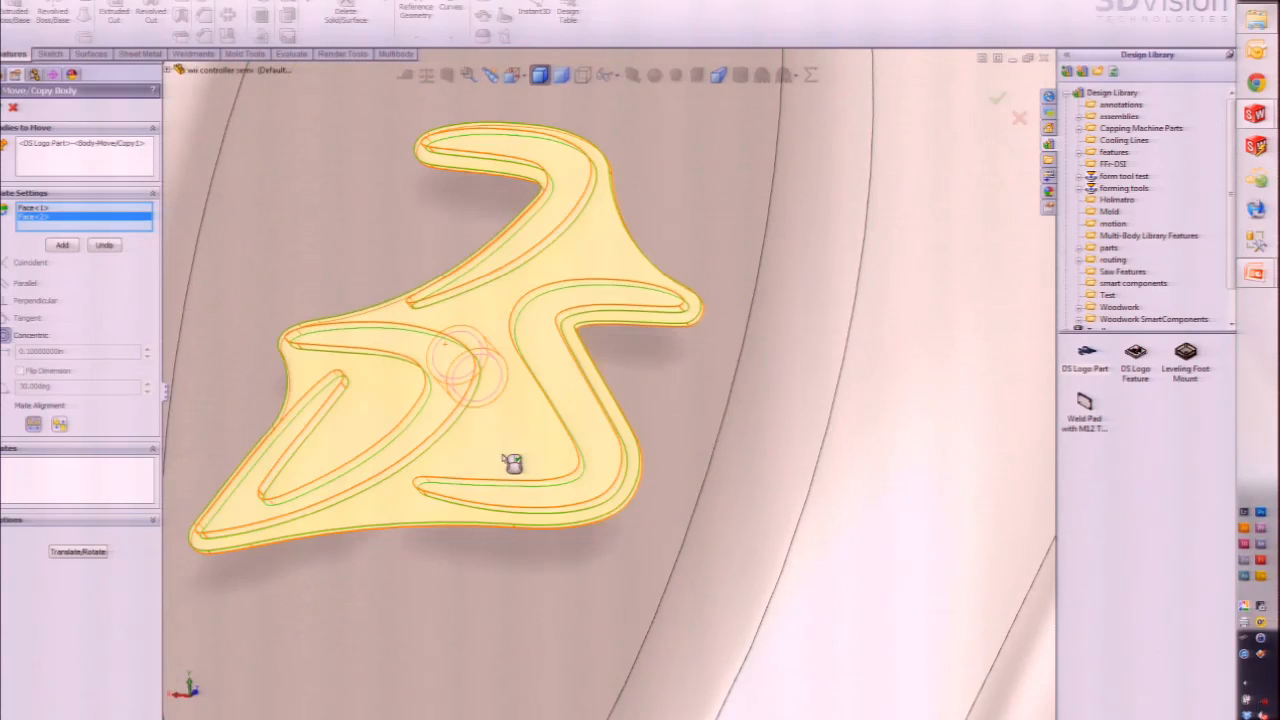
{"action": "scroll", "coordinate": [512, 462], "scroll_direction": "up", "scroll_amount": 5}
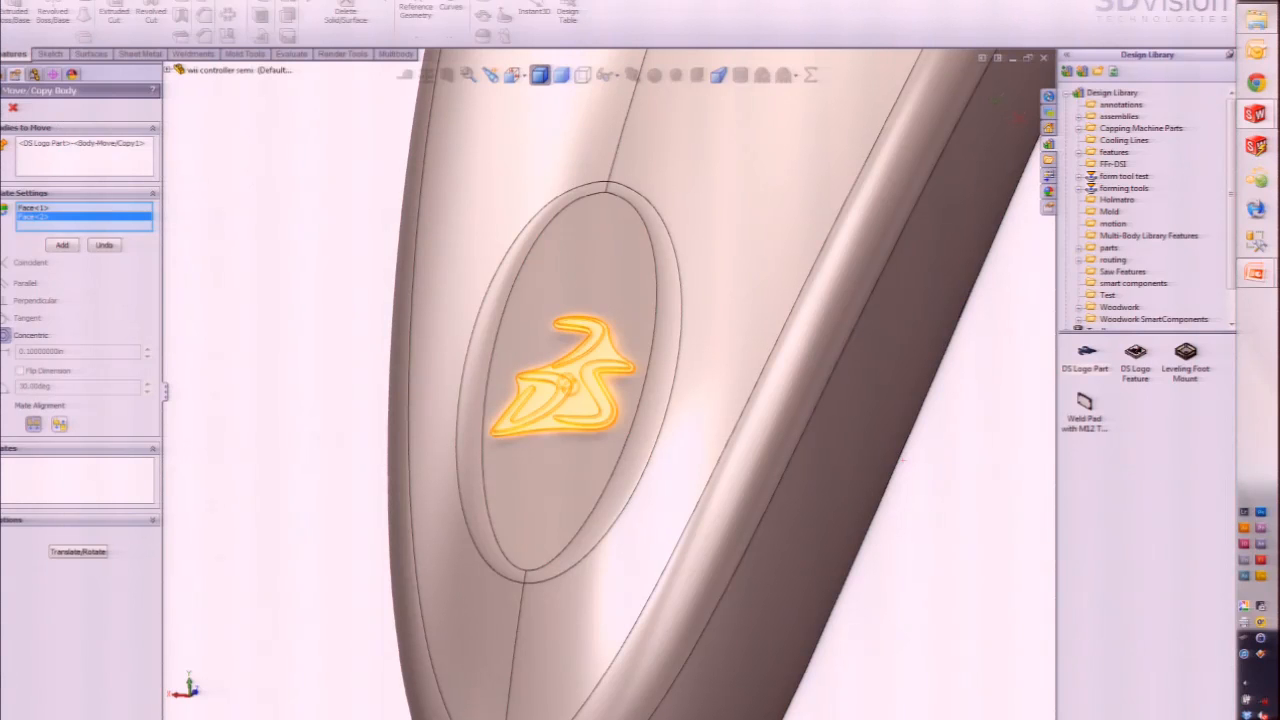
{"action": "left_click", "coordinate": [2, 108]}
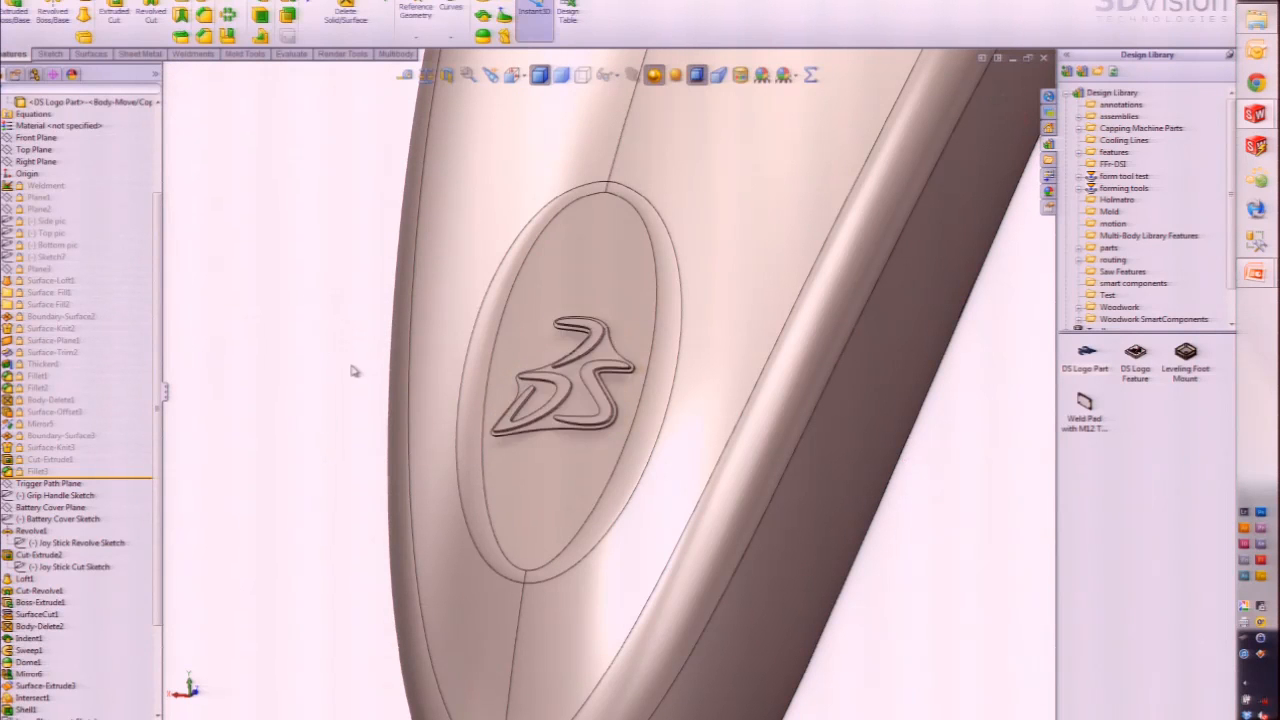
Step: Orbit, pan and zoom around the controller to inspect the logo seated in the recess
{"action": "scroll", "coordinate": [372, 374], "scroll_direction": "up", "scroll_amount": 3}
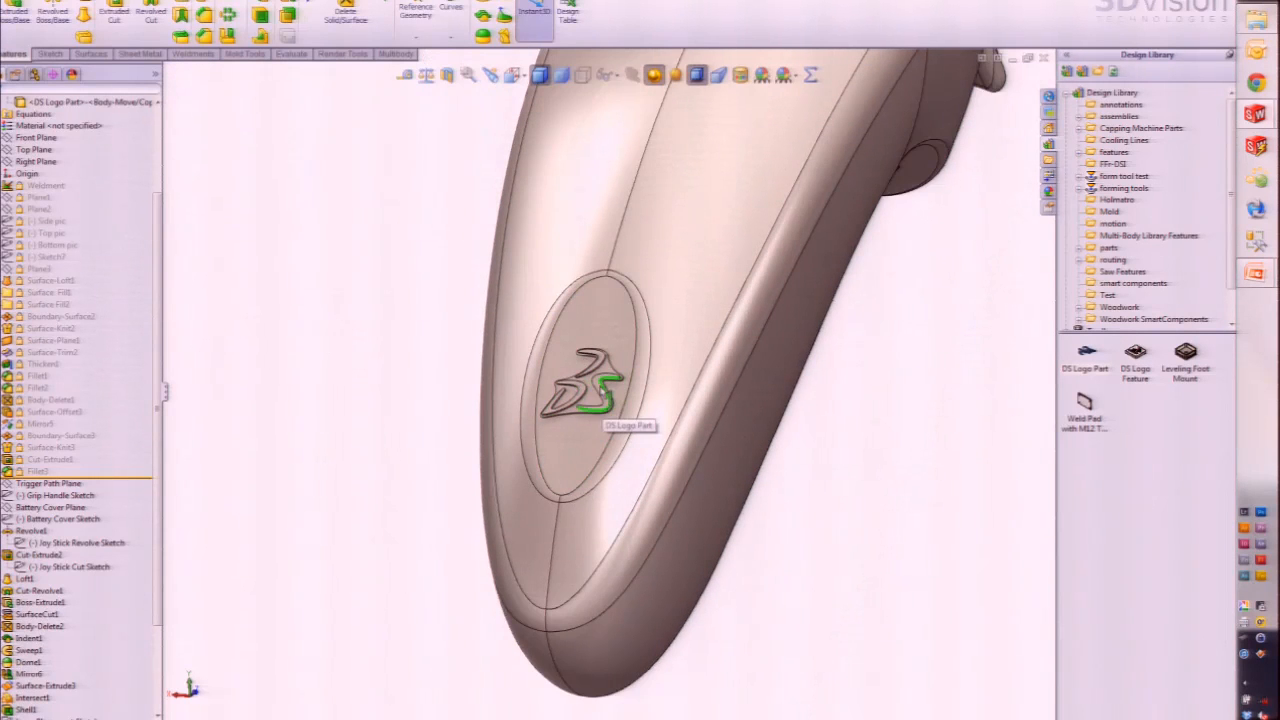
{"action": "left_click", "coordinate": [600, 398]}
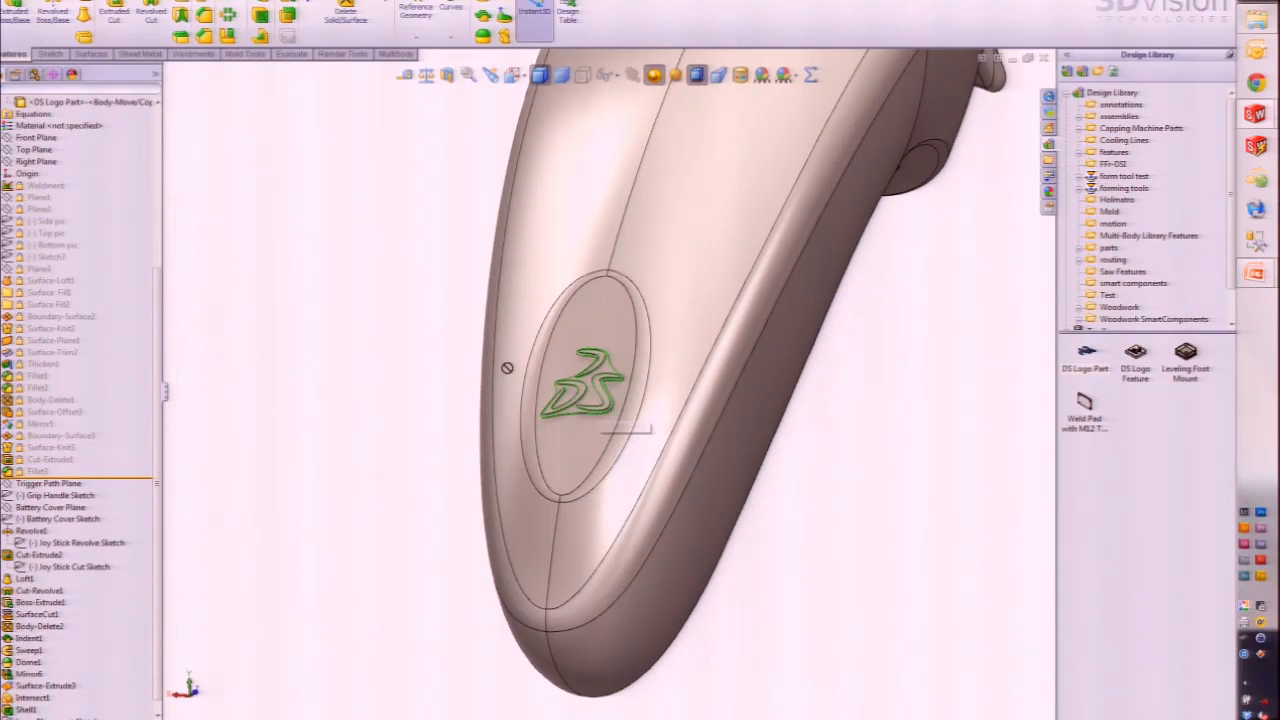
{"action": "left_click", "coordinate": [921, 511]}
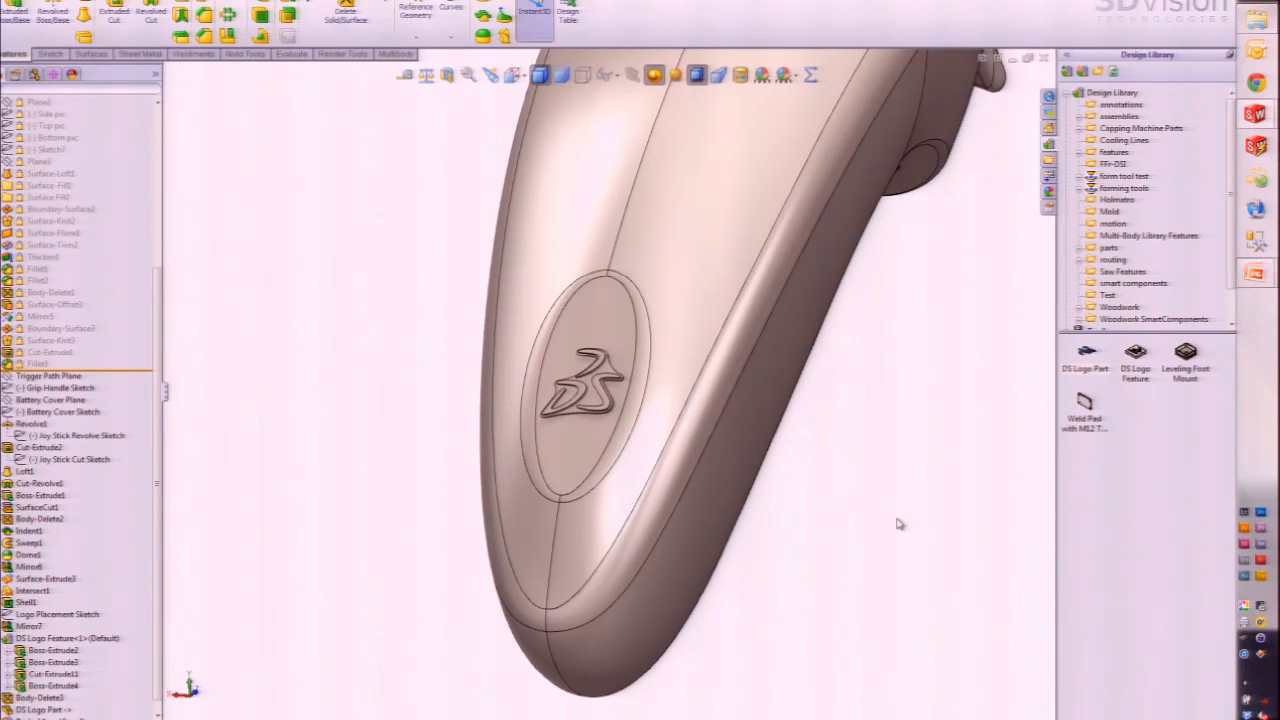
{"action": "middle_click_drag", "start_coordinate": [515, 373], "coordinate": [624, 382]}
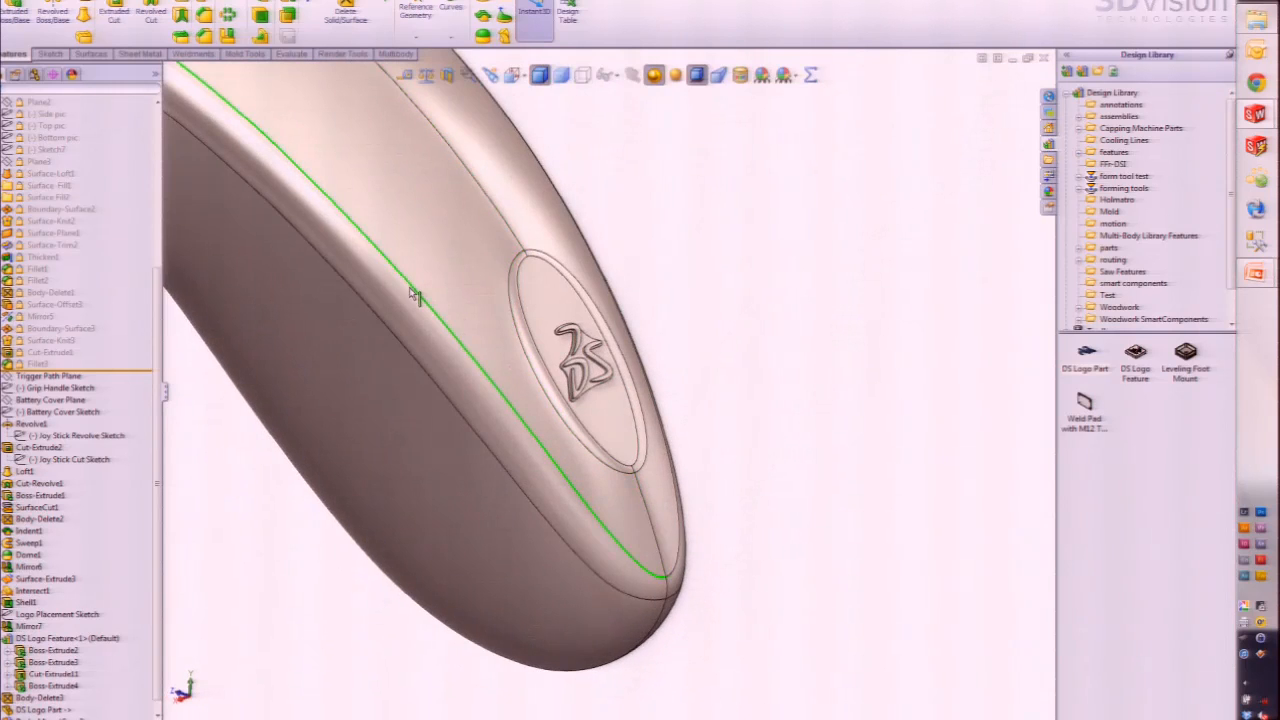
{"action": "middle_click_drag", "start_coordinate": [411, 290], "coordinate": [624, 436], "text": "ctrl"}
{"action": "scroll", "coordinate": [609, 423], "scroll_direction": "up", "scroll_amount": 4}
{"action": "middle_click_drag", "start_coordinate": [525, 359], "coordinate": [551, 401], "text": "ctrl"}
{"action": "scroll", "coordinate": [551, 401], "scroll_direction": "up", "scroll_amount": 1}
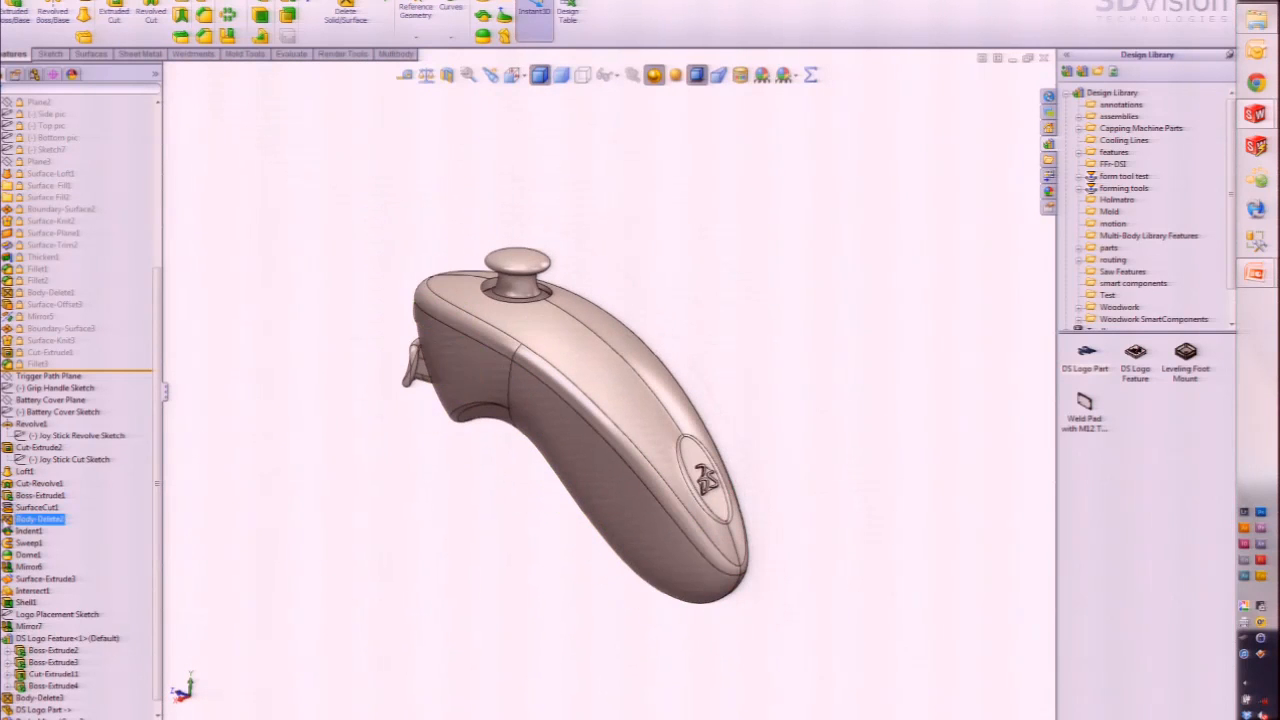
{"action": "scroll", "coordinate": [40, 519], "scroll_direction": "down", "scroll_amount": 1}
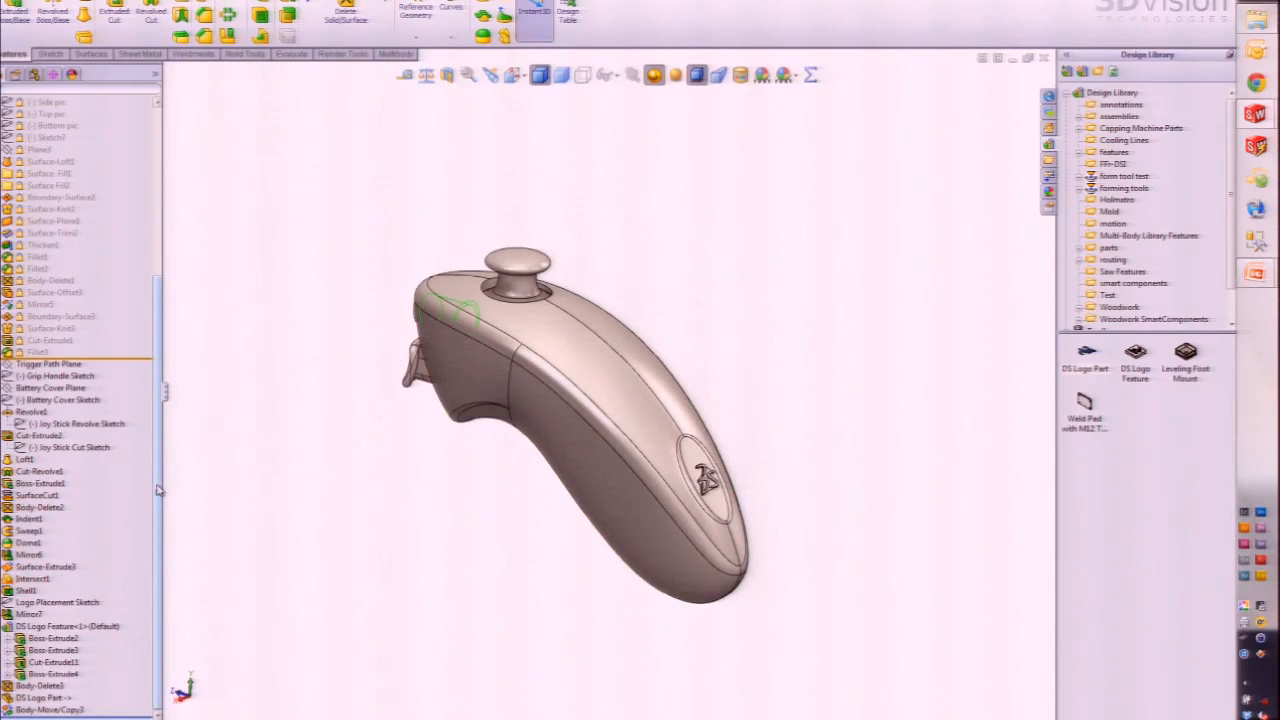
Step: Select DS Logo Part in the feature tree, view from the top, then switch to PowerPoint
{"action": "left_click", "coordinate": [45, 698]}
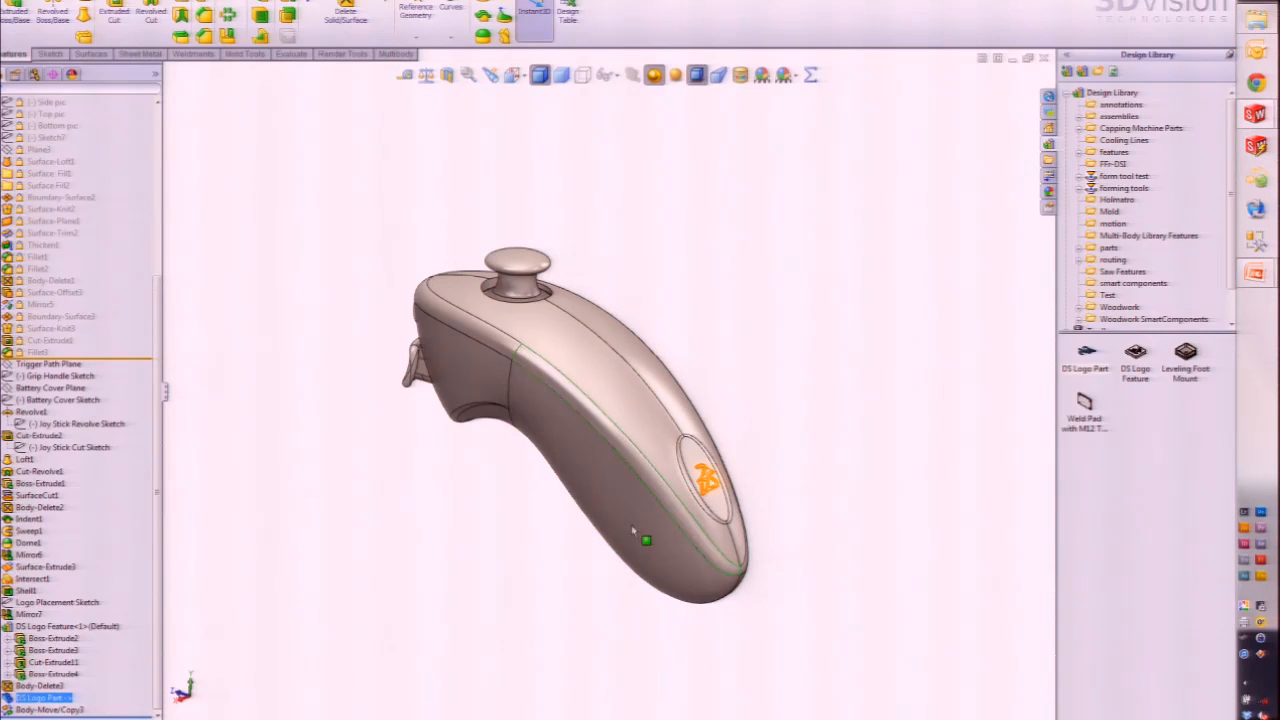
{"action": "middle_click_drag", "start_coordinate": [643, 543], "coordinate": [529, 511]}
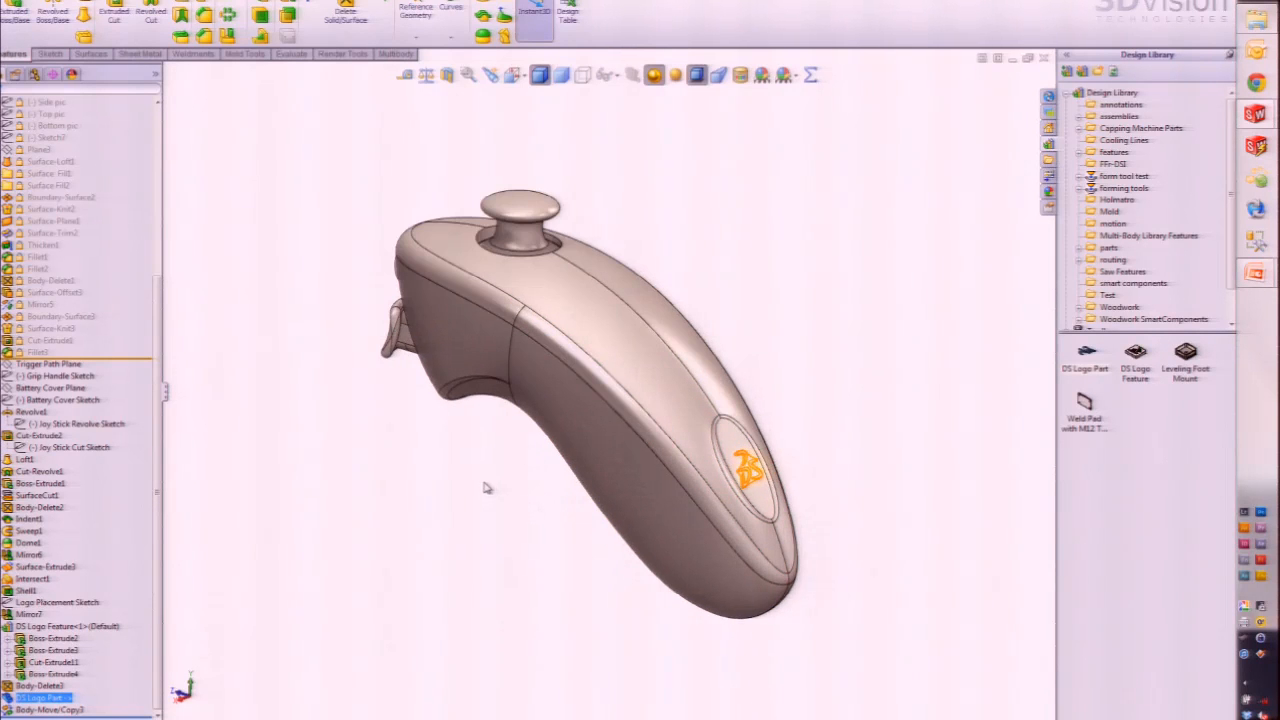
{"action": "key", "text": "super+Tab"}
{"action": "key", "text": "super+Tab"}
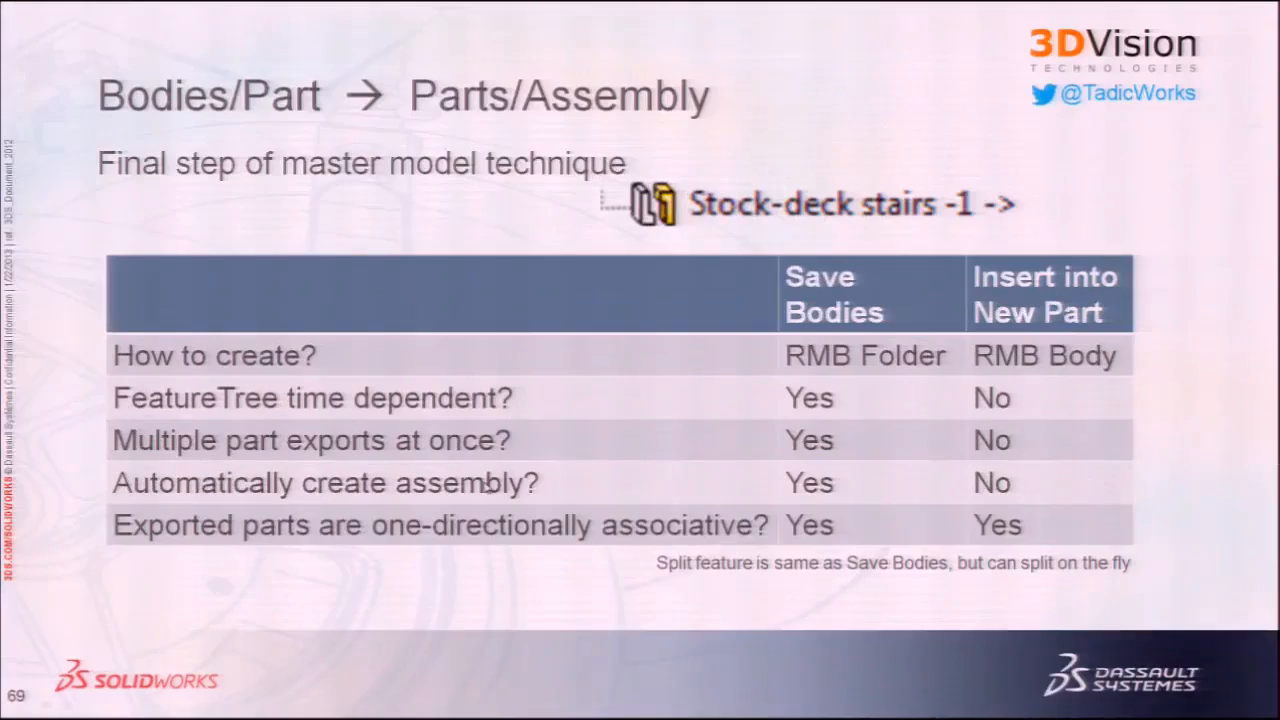
Step: Page the slideshow from slide 69 through the Insert Part slides to slide 72, Fixture/Tooling Design
{"action": "left_click", "coordinate": [487, 485]}
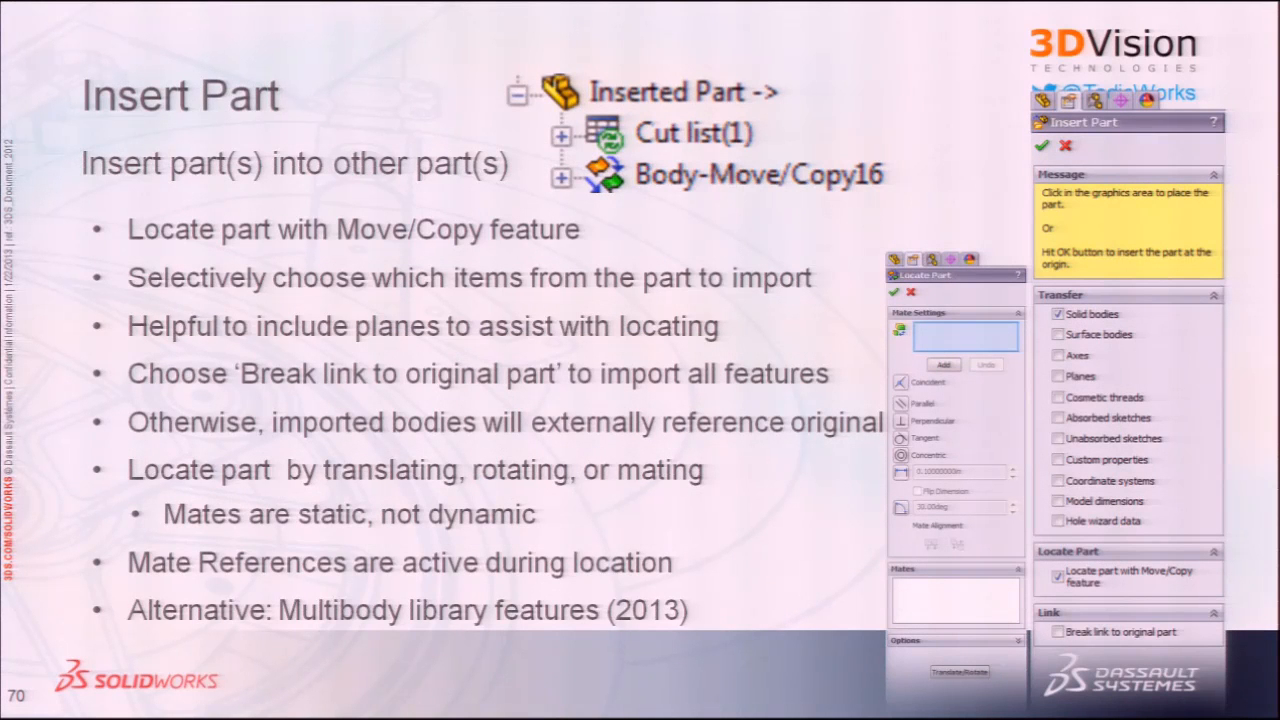
{"action": "key", "text": "Right"}
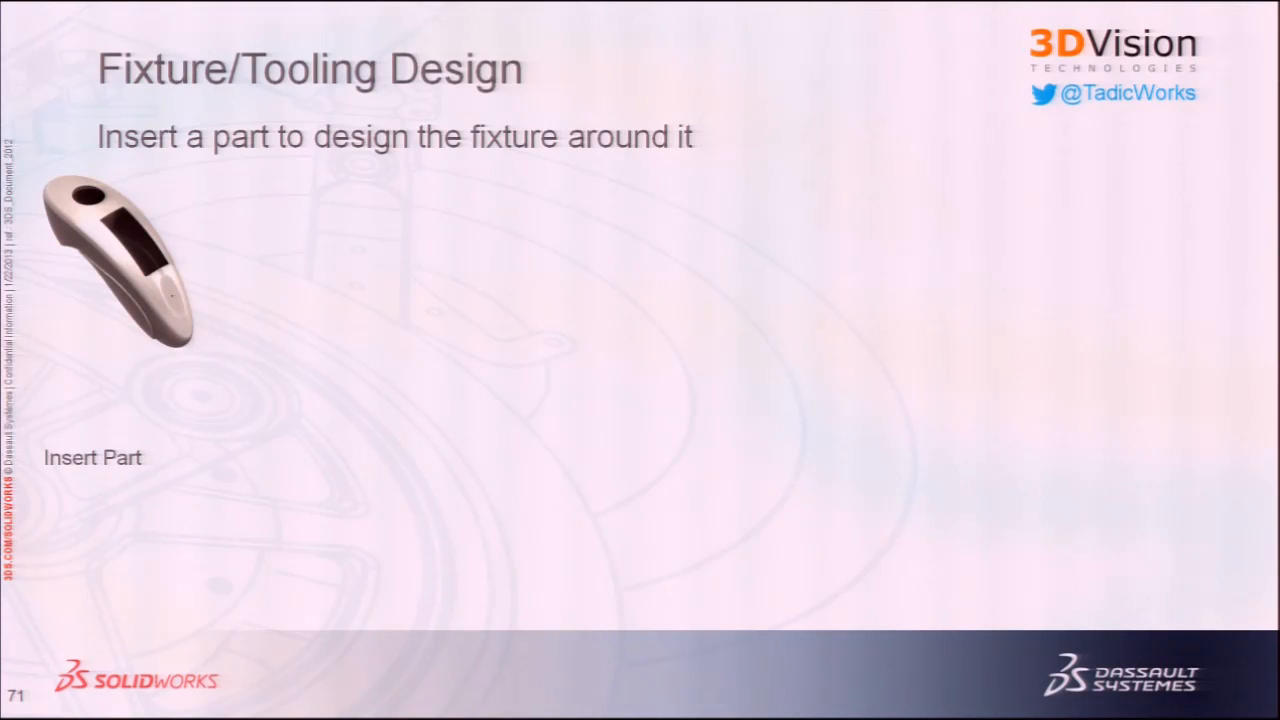
{"action": "key", "text": "Right"}
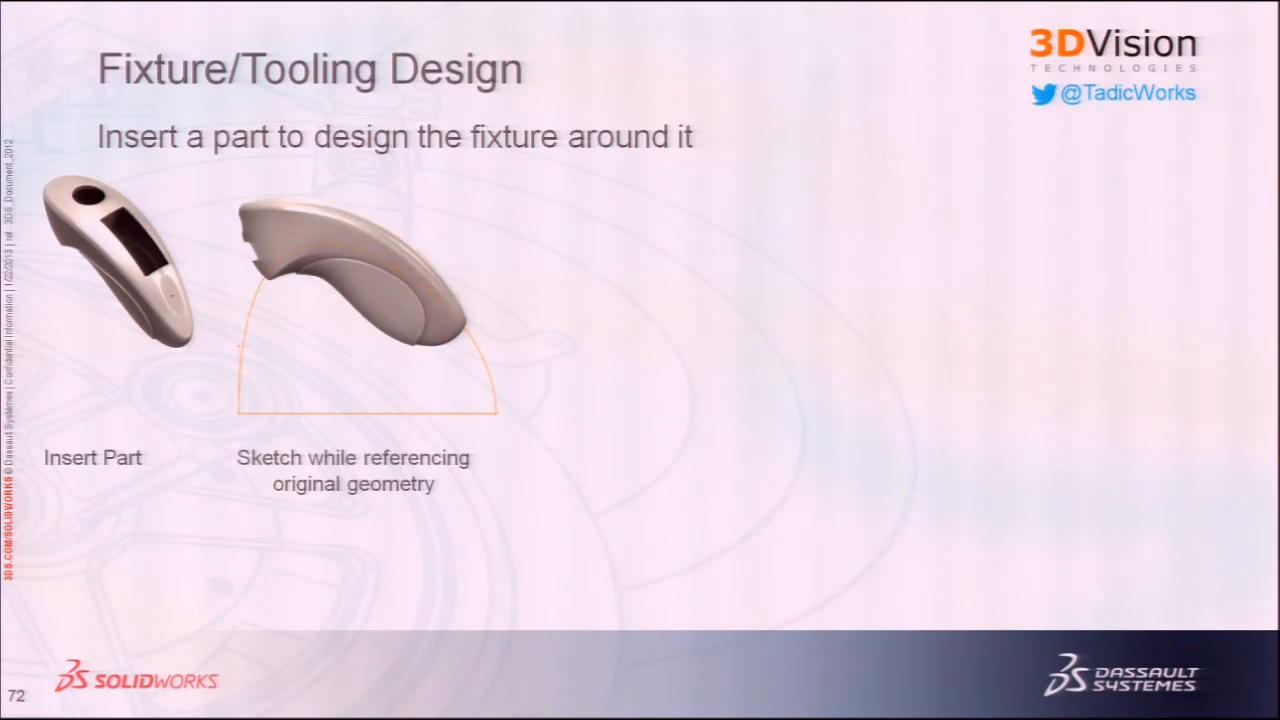